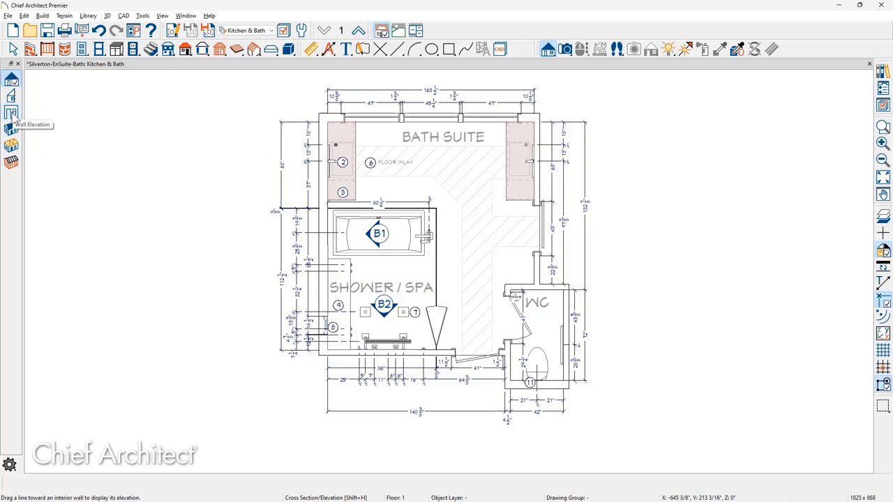
- Create a wall elevation view from inside the shower, looking toward the shower wall with the fixtures
left_click(12, 116)
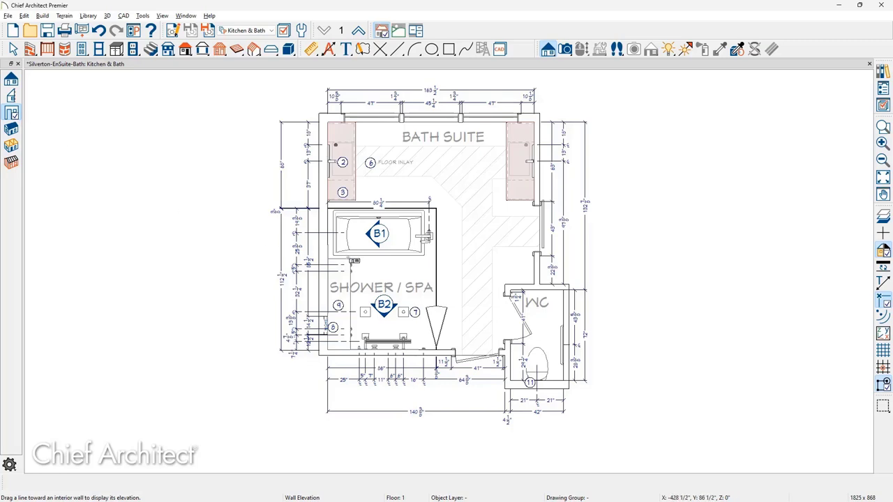
left_click_drag(395, 280, 392, 378)
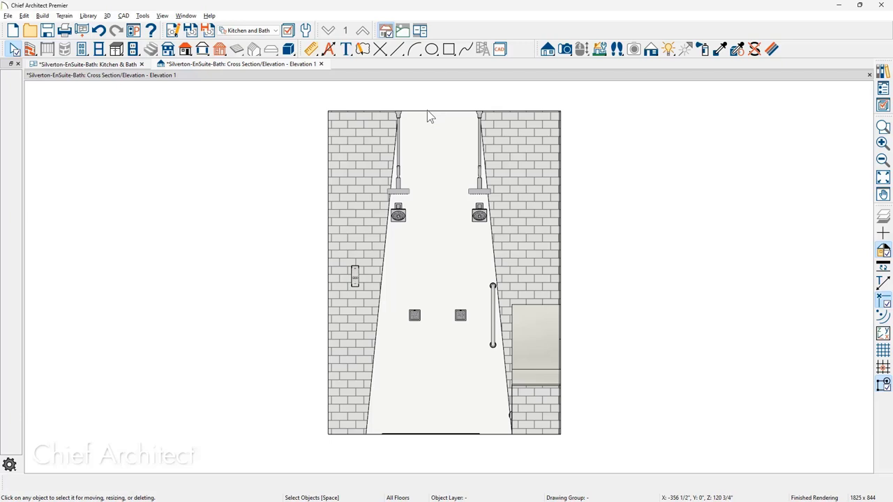
- Check the elevation's active Kitchen and Bath default set and automatically generate all elevation dimensions
left_click(275, 31)
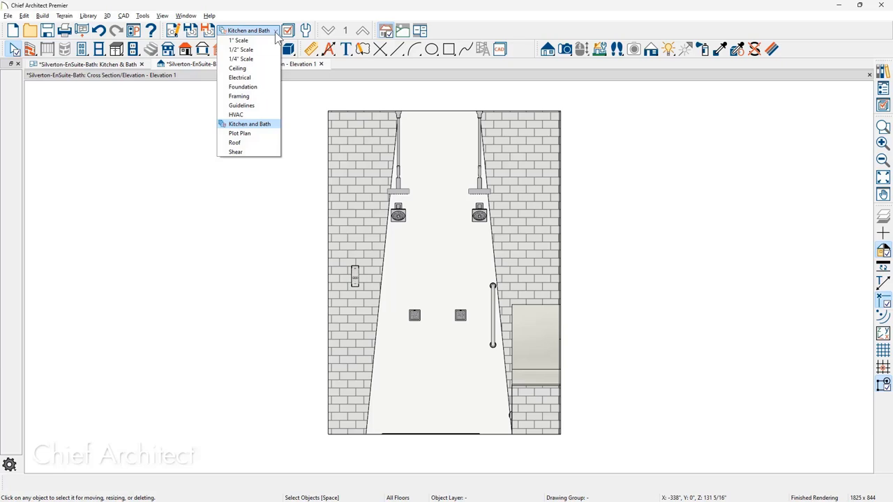
left_click(276, 33)
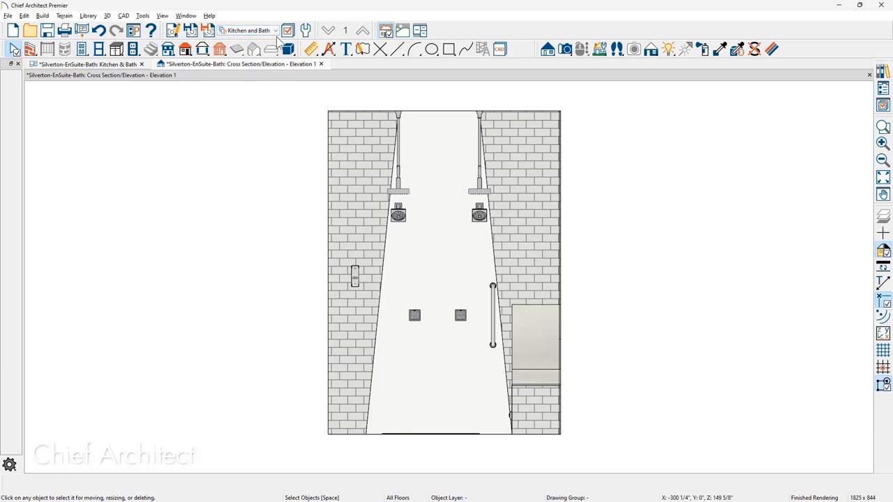
left_click(328, 49)
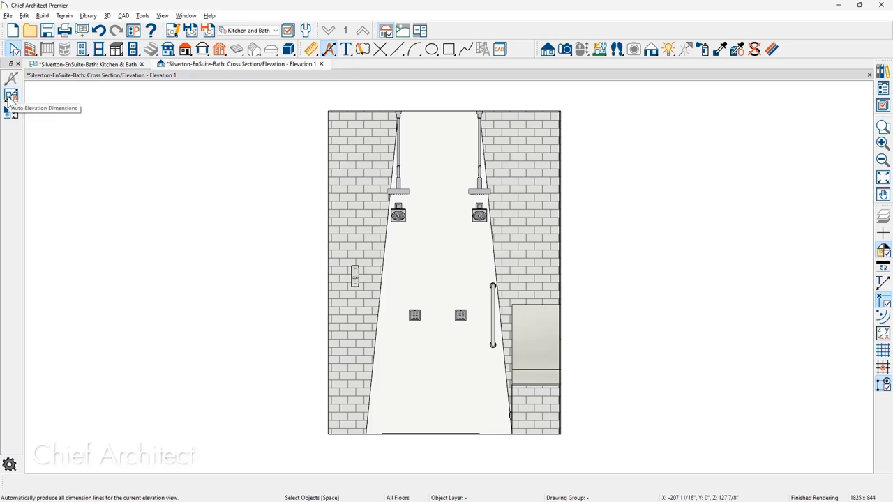
left_click(10, 97)
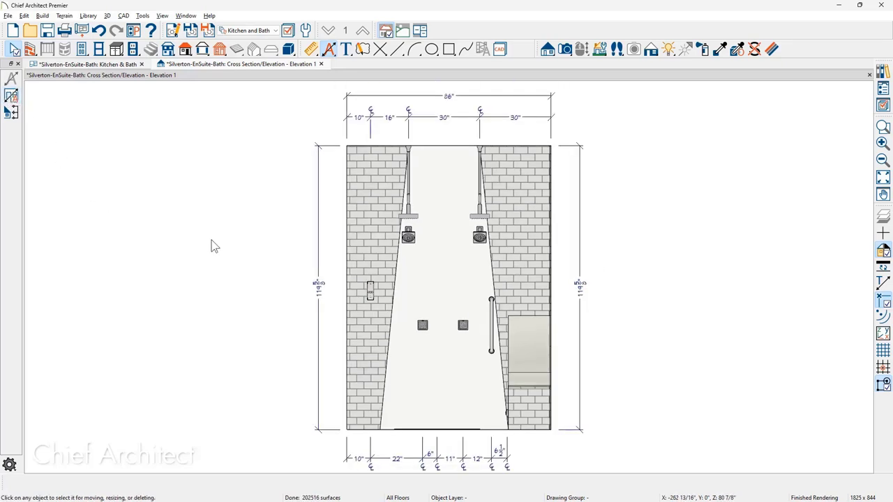
- Extend the dimension line below the elevation to the wall's right-hand edge
middle_click_drag(211, 245, 203, 212)
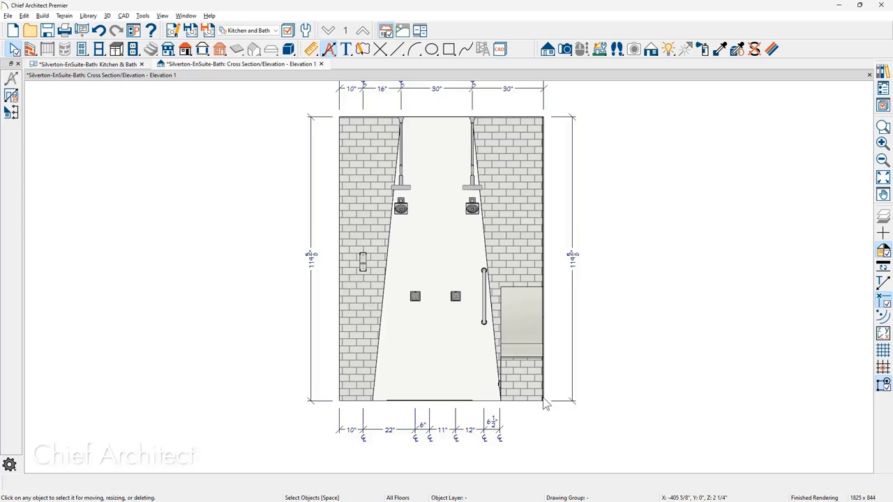
left_click(478, 431)
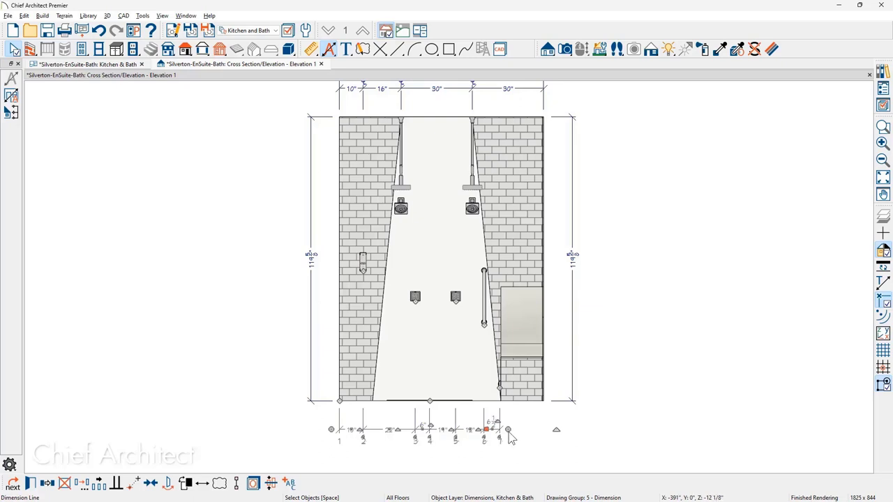
left_click_drag(517, 430, 543, 430)
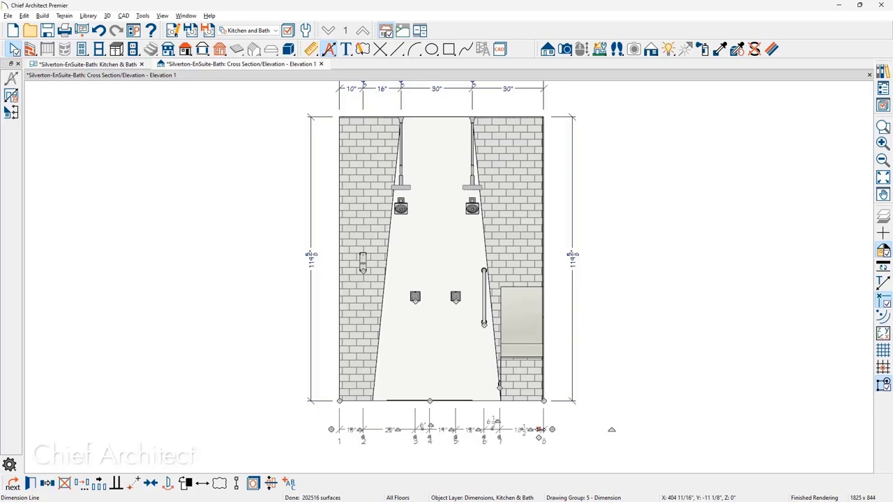
key("Escape")
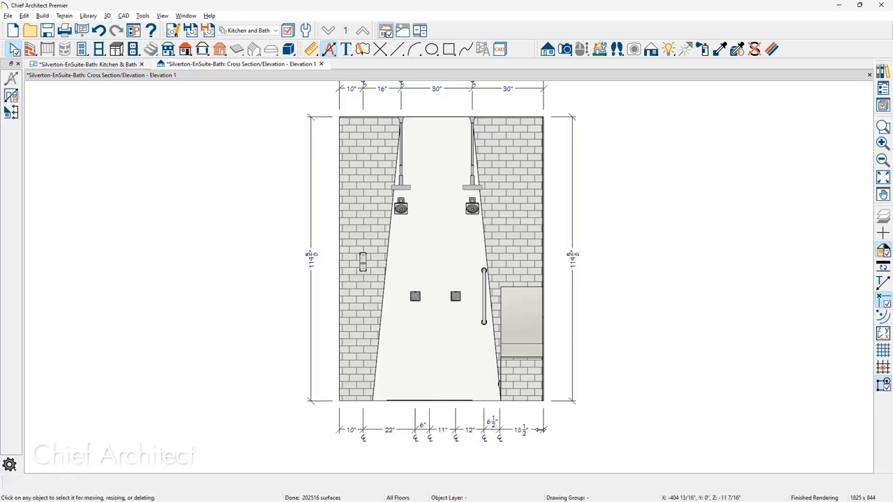
- Add an end-to-end dimension across the full wall width and place it beneath the lower fixture dimension line
left_click(311, 49)
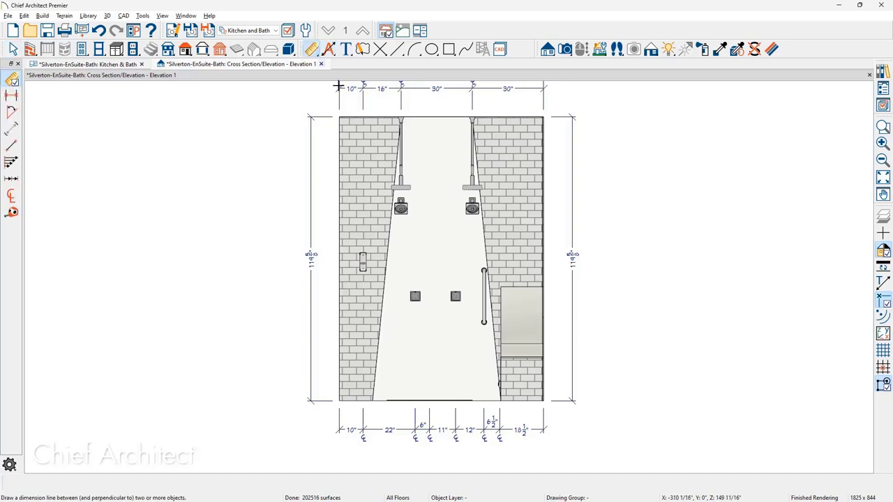
left_click(11, 96)
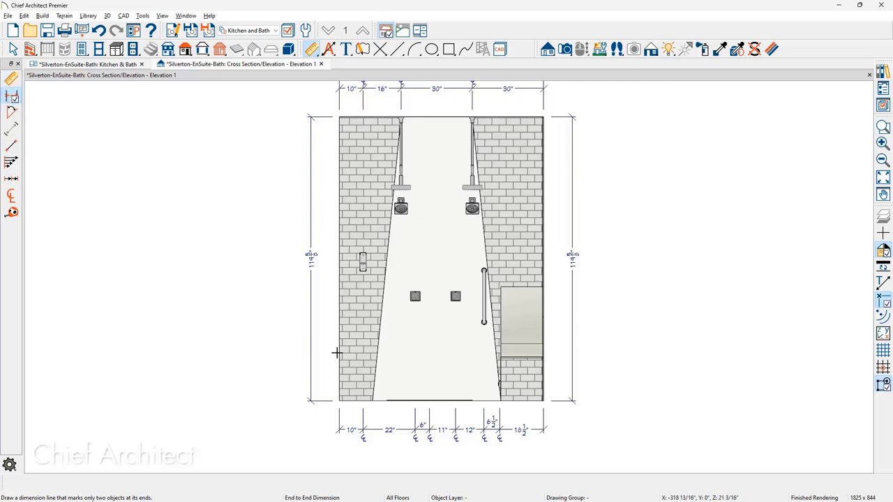
mouse_move(335, 353)
left_mouse_down()
mouse_move(560, 347)
mouse_move(476, 353)
left_mouse_up()
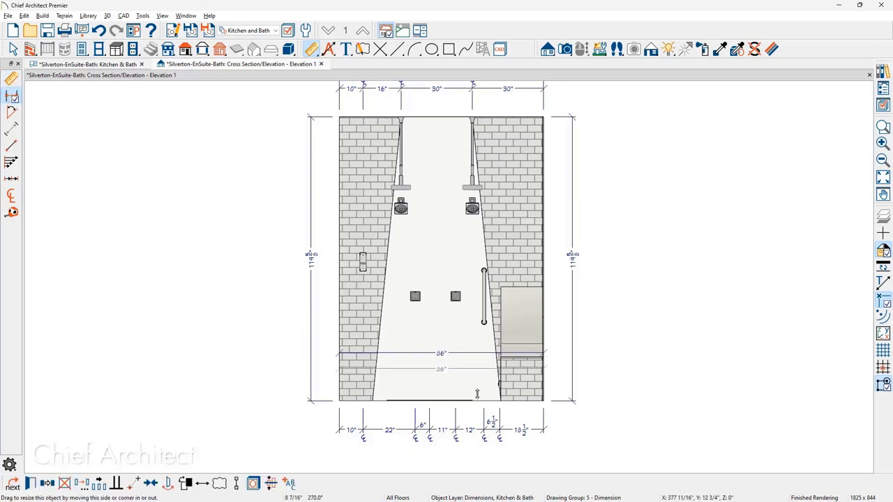
left_click_drag(476, 394, 488, 493)
key("space")
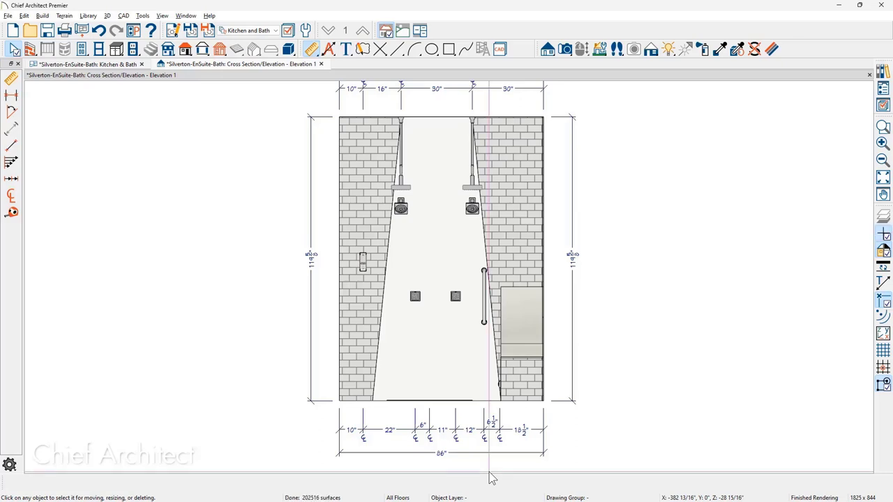
- Lengthen the lower dimension's extension lines up toward the shower control, the two square body sprays and the grab bar
left_click(377, 428)
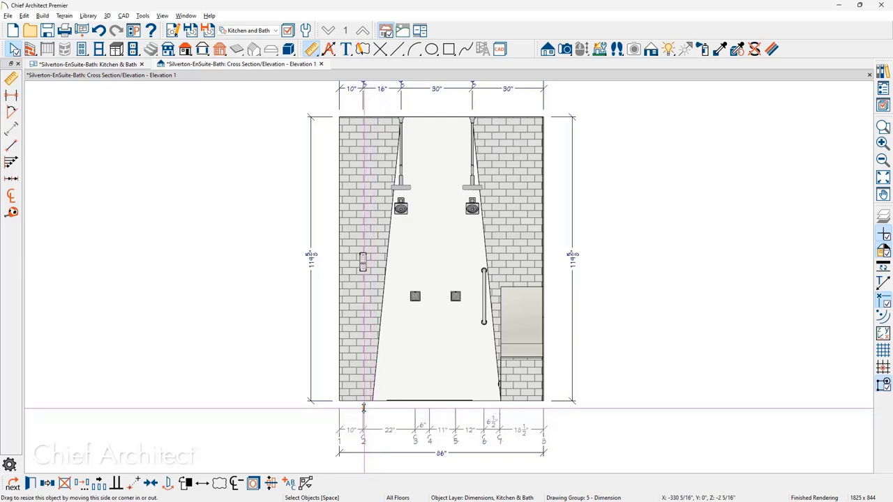
key("Escape")
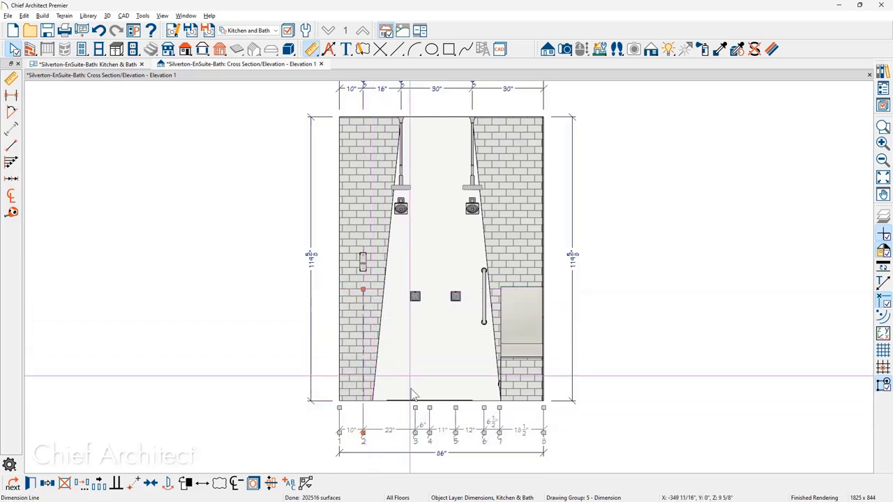
left_click(413, 408)
left_click_drag(414, 408, 455, 312)
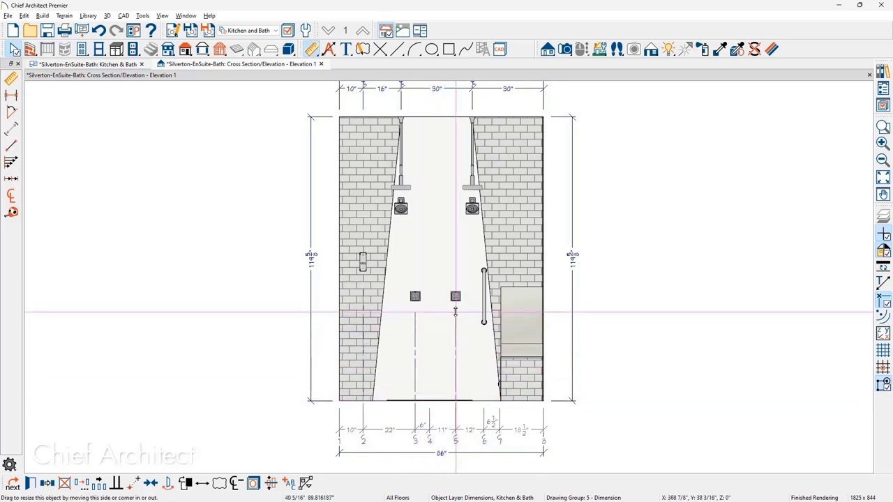
left_click_drag(484, 409, 491, 357)
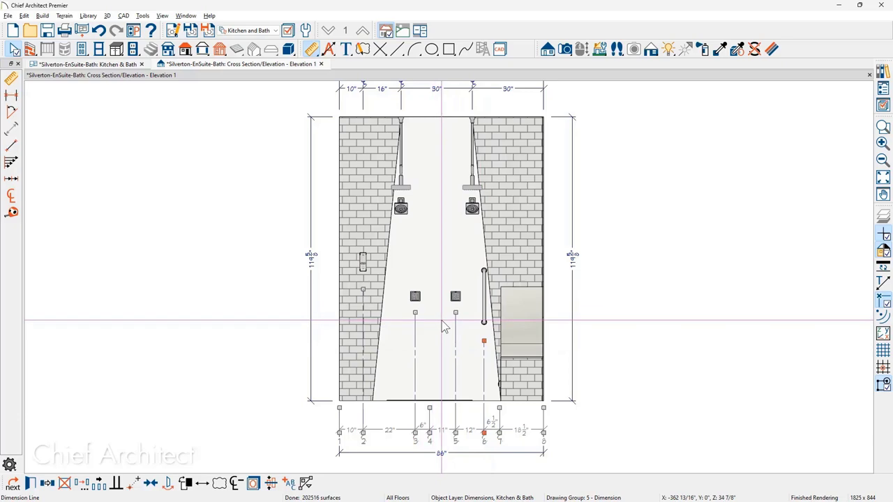
- Remove the marker at the small fixture near the floor beside the bench from the lower dimension line
left_click_drag(399, 434, 399, 438)
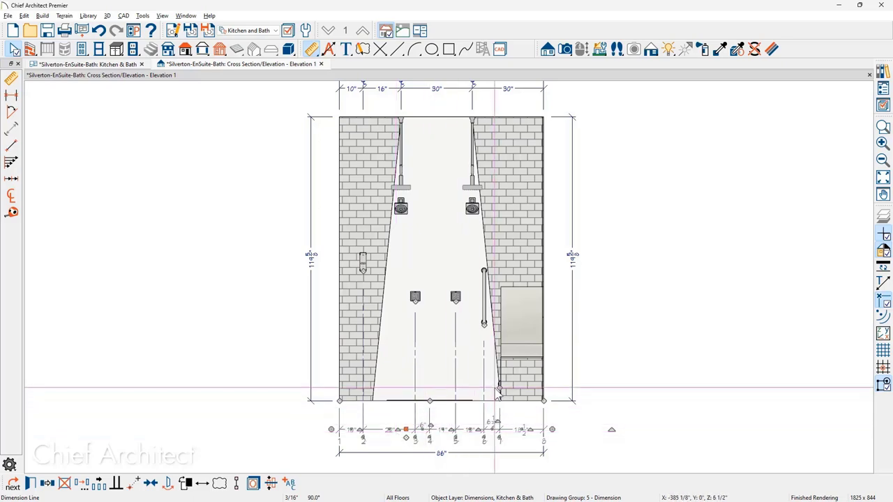
scroll(497, 395, "up", 1)
scroll(497, 397, "up", 1)
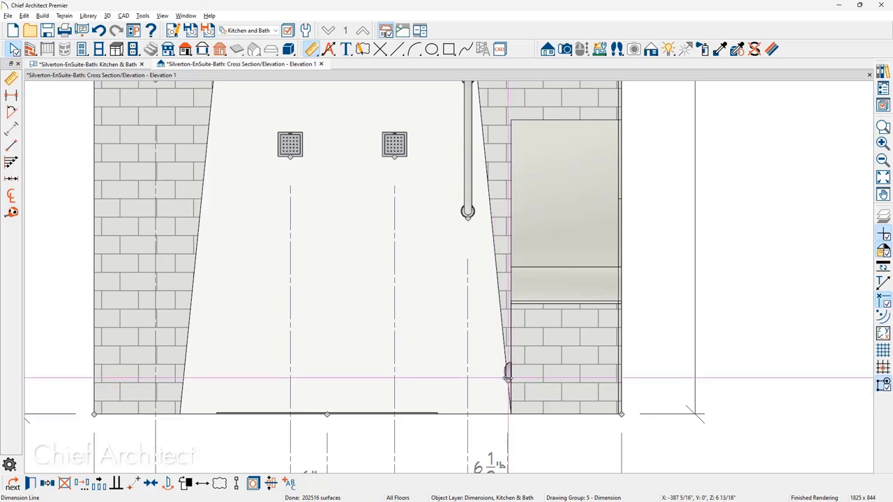
left_click_drag(507, 380, 728, 425)
scroll(728, 425, "down", 4)
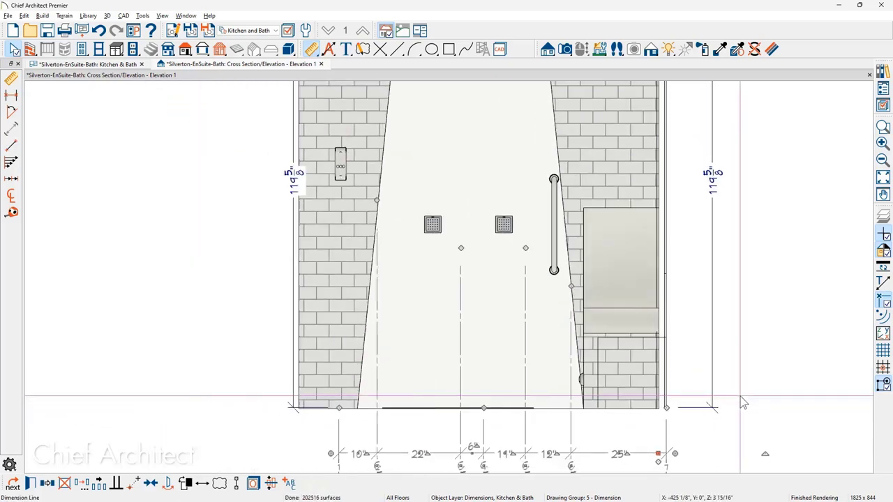
scroll(717, 354, "down", 3)
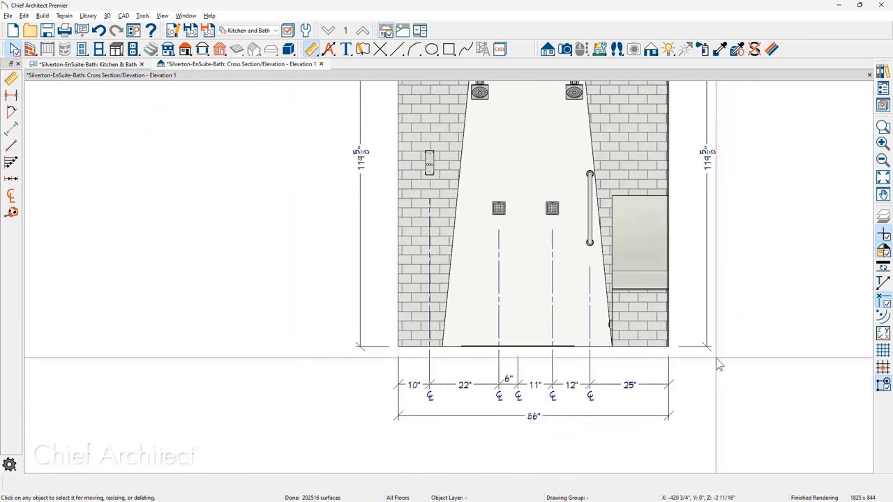
- Remove the shower control's centerline marker from the dimension line above the elevation
middle_click_drag(715, 358, 727, 392)
middle_click_drag(718, 315, 696, 331)
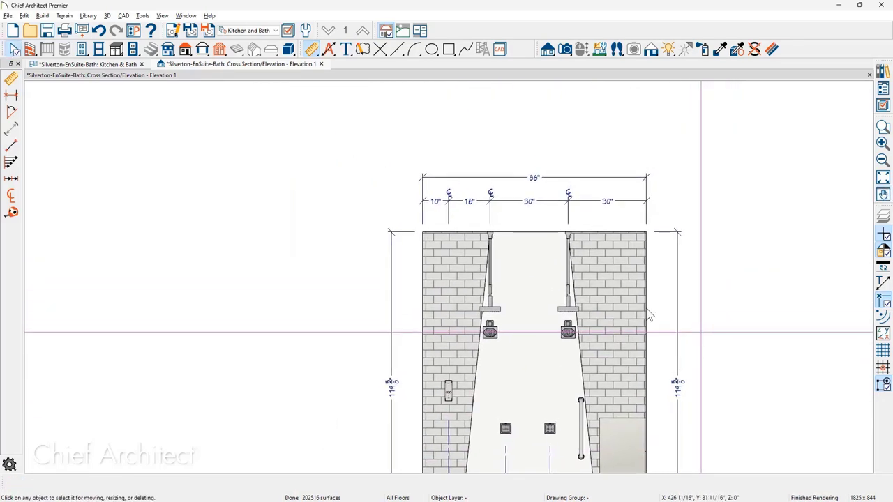
left_click(482, 202)
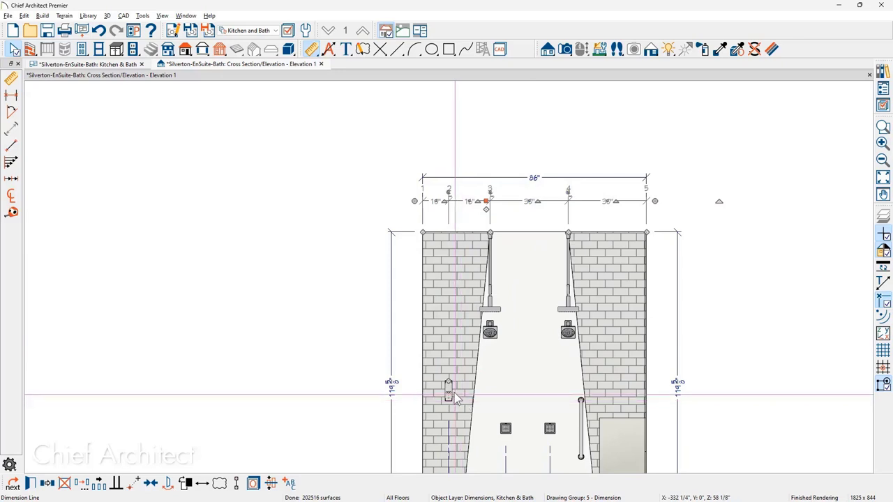
left_click(353, 327)
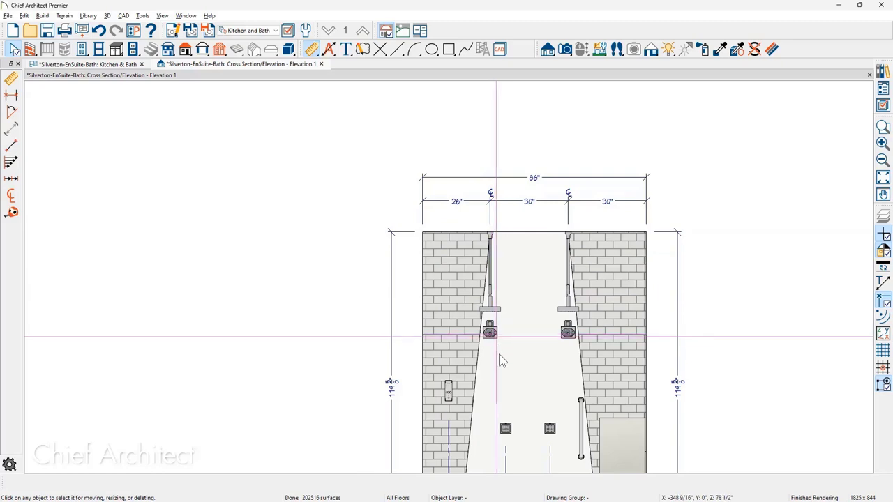
- Draw a vertical centerline dimension from ceiling to floor through the fixtures and place it outside the left wall edge
mouse_move(500, 366)
middle_mouse_down()
mouse_move(501, 374)
mouse_move(531, 251)
middle_mouse_up()
scroll(531, 252, "down", 1)
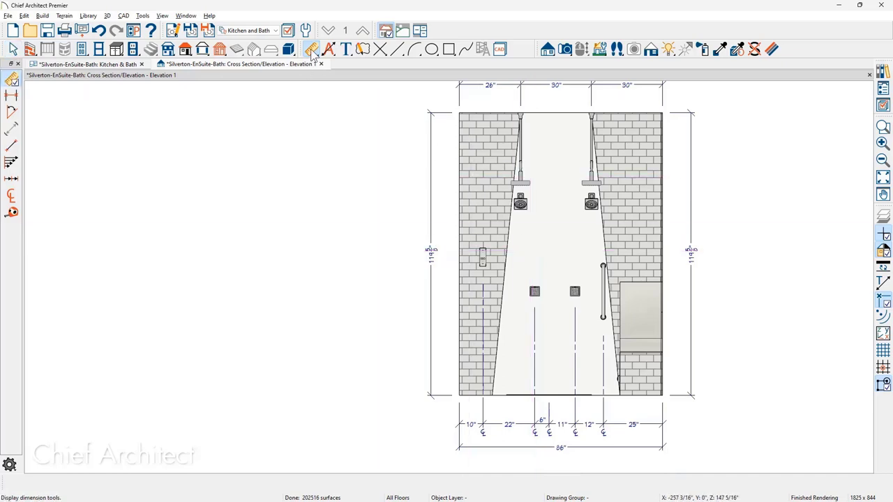
left_click(11, 198)
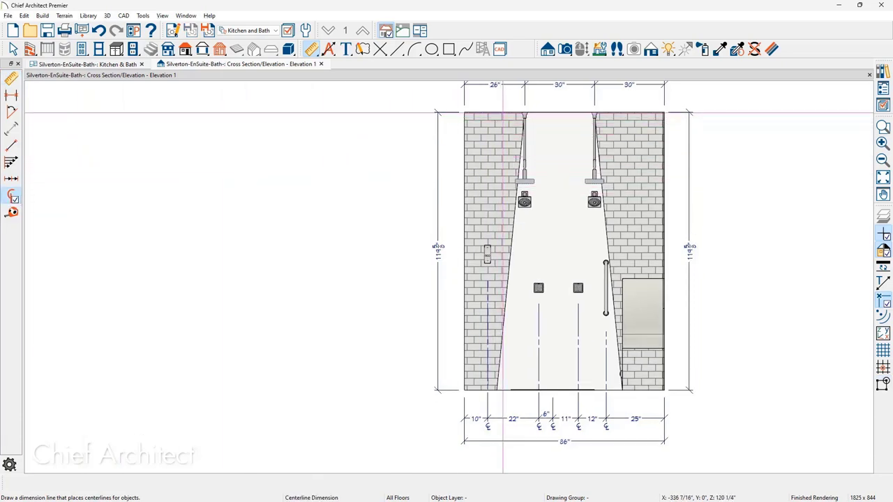
left_click_drag(503, 112, 507, 386)
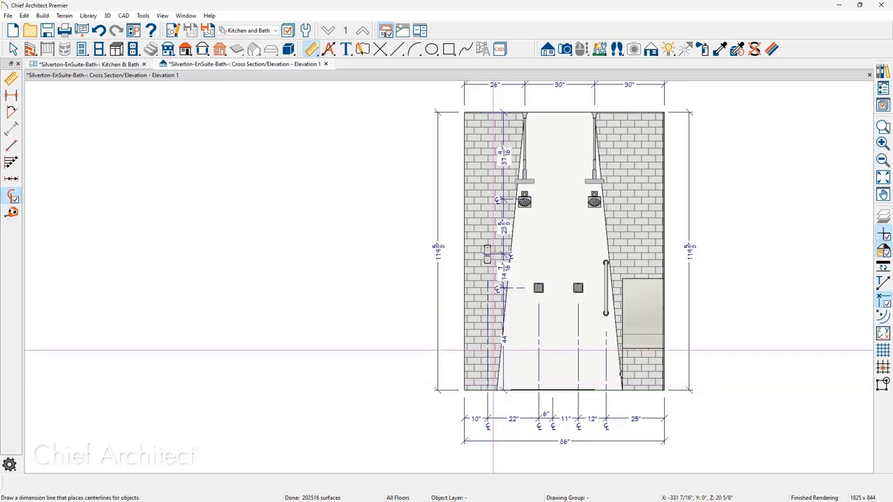
left_click(464, 320)
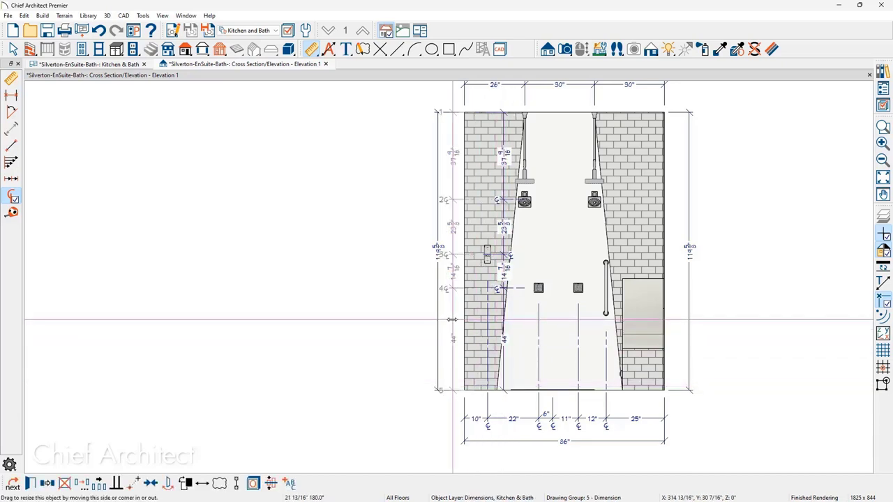
left_click_drag(464, 320, 444, 305)
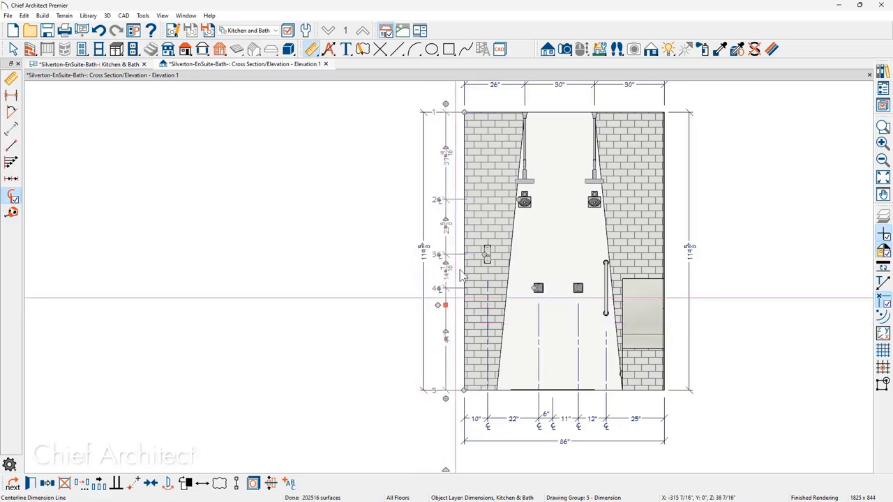
- Lengthen the vertical dimension's uppermost centerline extension across the tile and past the left wall-mounted shower head
scroll(460, 143, "up", 1)
scroll(461, 143, "up", 4)
key("Escape")
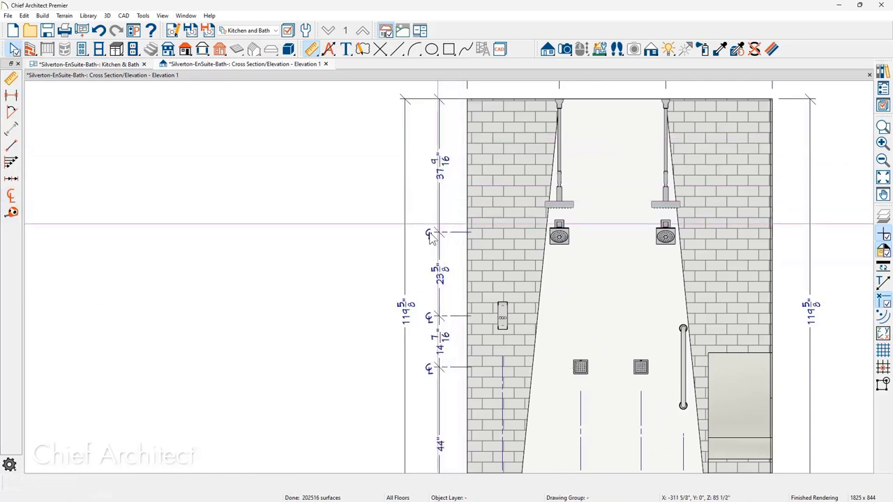
scroll(452, 239, "up", 5)
left_click(503, 228)
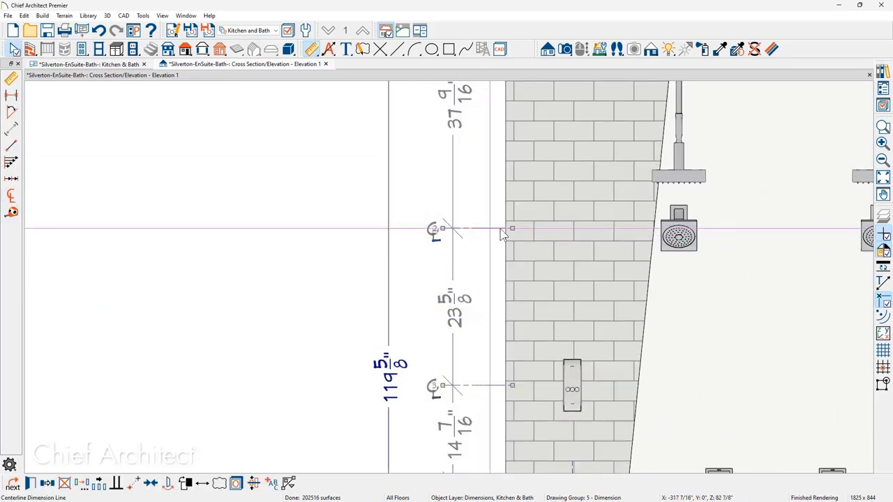
left_click_drag(582, 230, 763, 228)
scroll(661, 298, "up", 1)
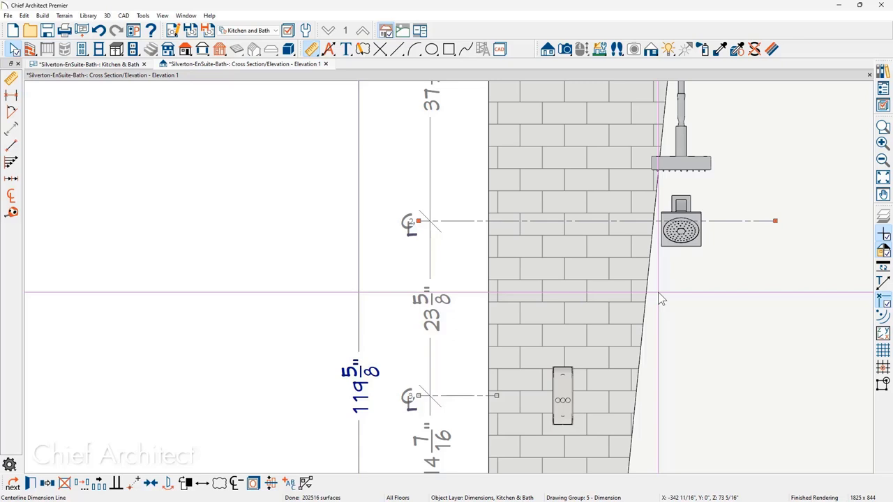
- Relocate the vertical dimension's locate point on the left wall-mounted shower head from its left edge to its mounting bracket
left_click(431, 248)
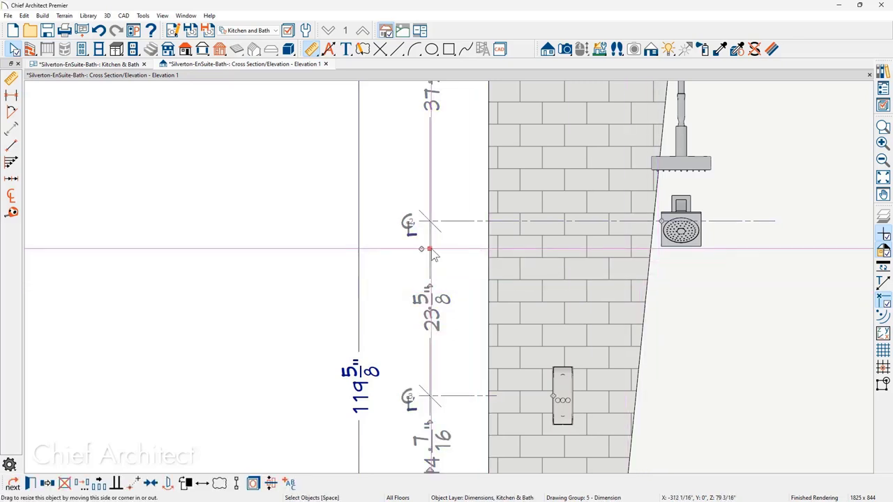
scroll(604, 222, "up", 5)
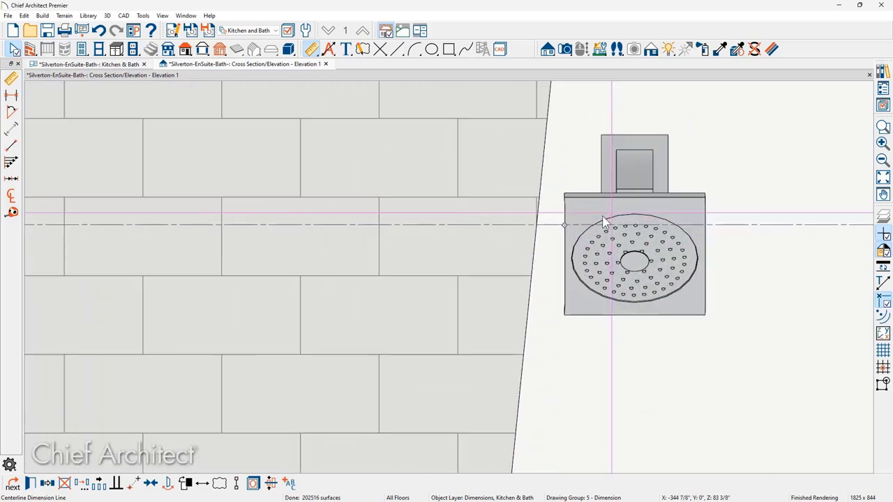
left_click(566, 224)
left_click_drag(583, 201, 668, 183)
scroll(746, 178, "down", 4)
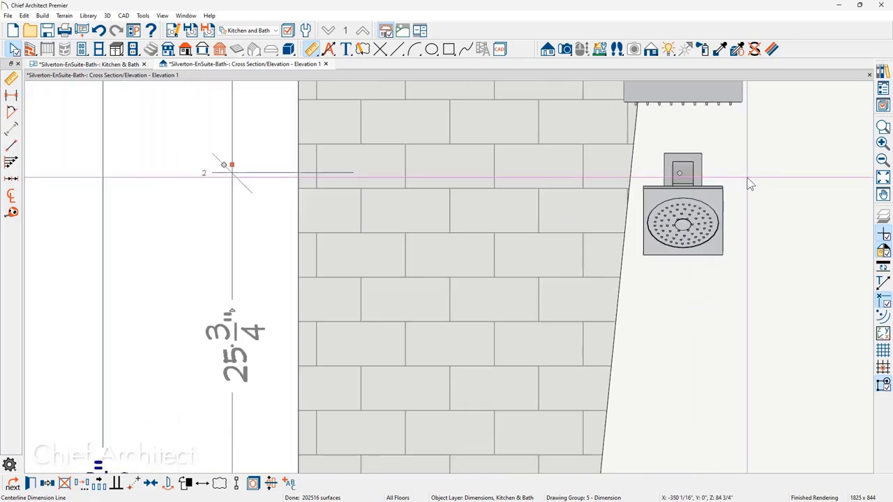
- Lengthen the relocated extension line across the tile to the left wall-mounted shower head and add a centerline marker to it
scroll(418, 184, "down", 1)
left_click_drag(366, 176, 601, 176)
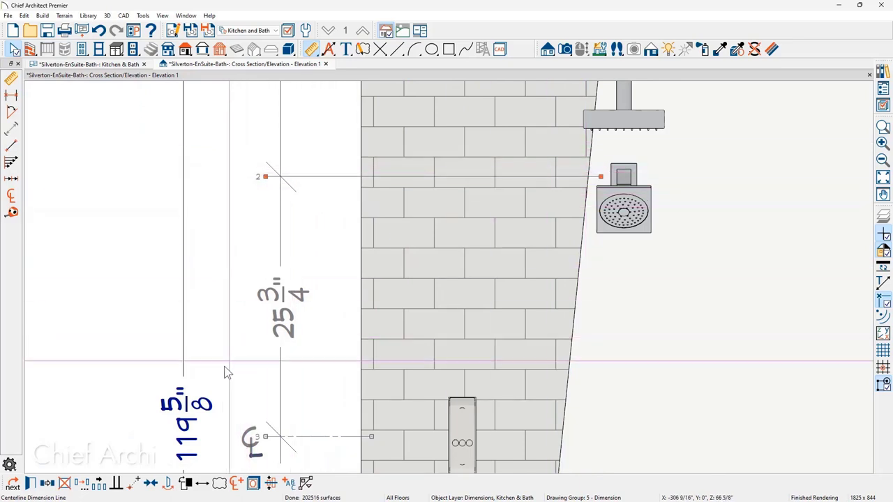
left_click(238, 484)
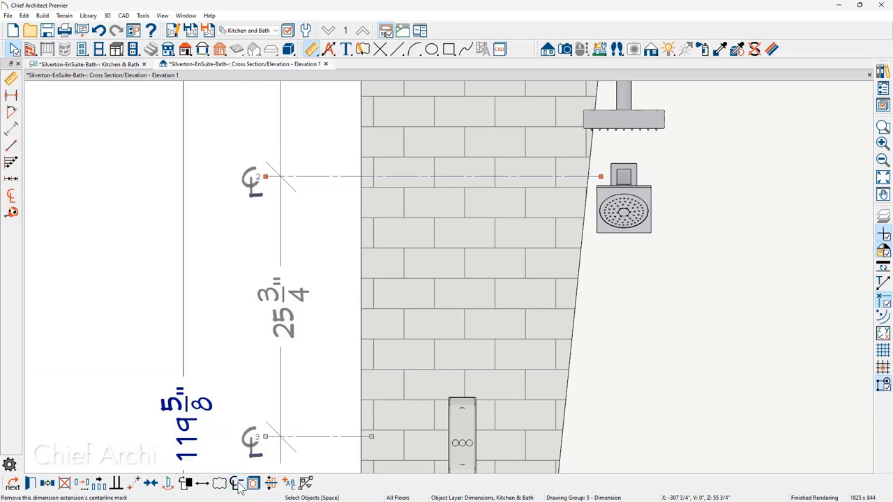
- Lengthen the vertical dimension's extension lines toward the shower control and past the tile toward the left body spray
left_click_drag(369, 436, 424, 437)
middle_click_drag(502, 438, 502, 252)
scroll(502, 293, "down", 1)
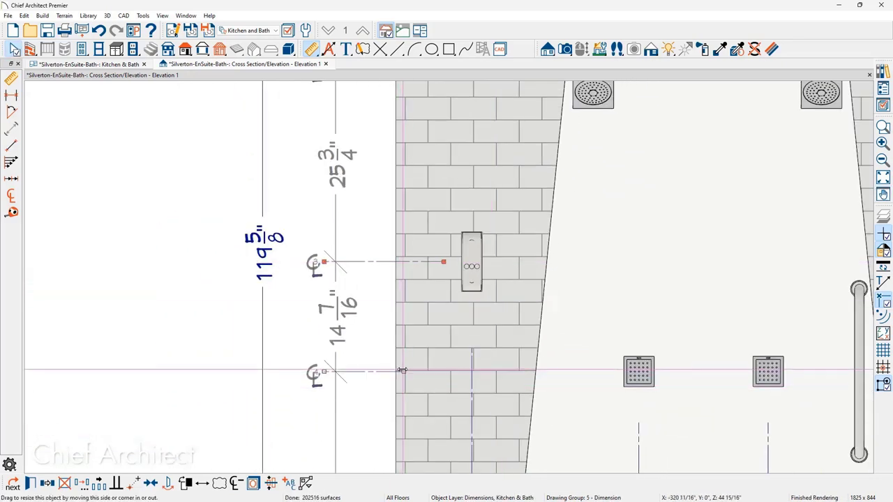
left_click_drag(403, 371, 588, 374)
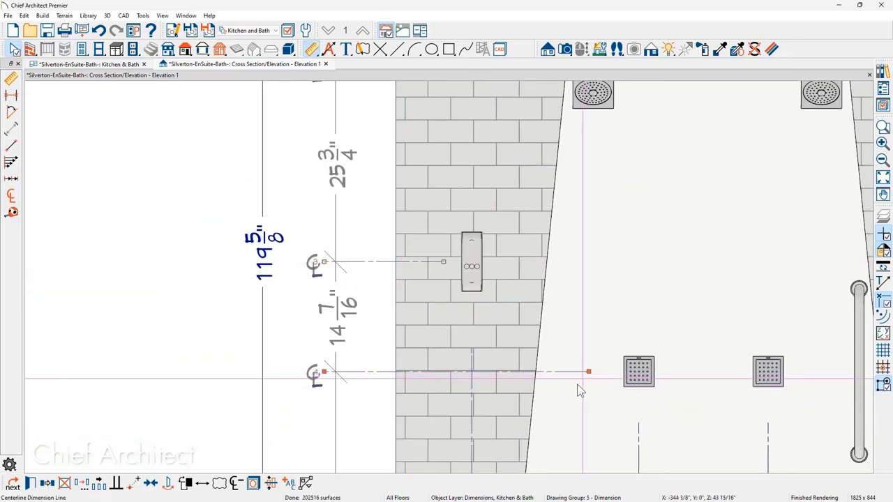
scroll(579, 391, "down", 1)
middle_click_drag(579, 419, 569, 335)
scroll(565, 347, "down", 1)
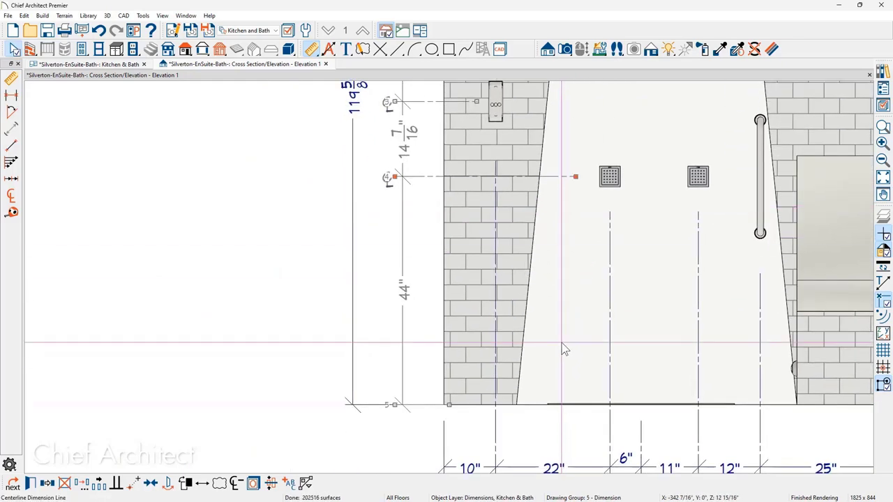
key("Escape")
- Close the dimensioned elevation view and save it with the plan
scroll(411, 413, "down", 4)
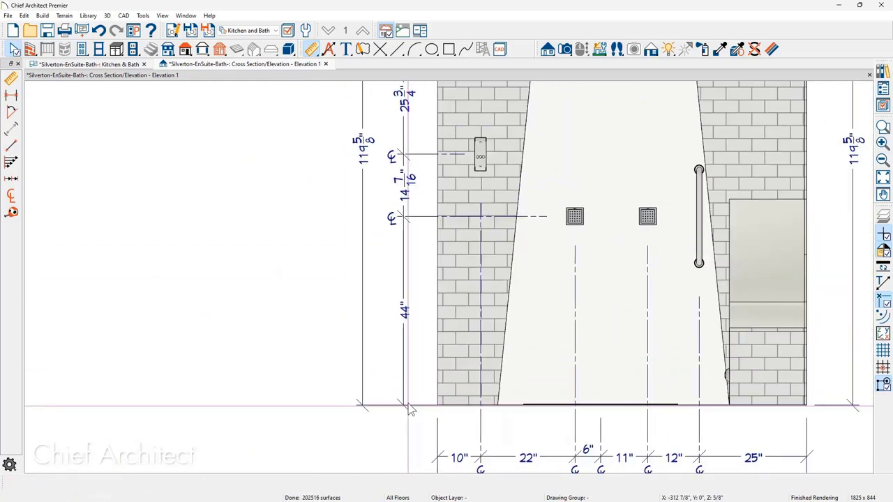
scroll(432, 403, "down", 2)
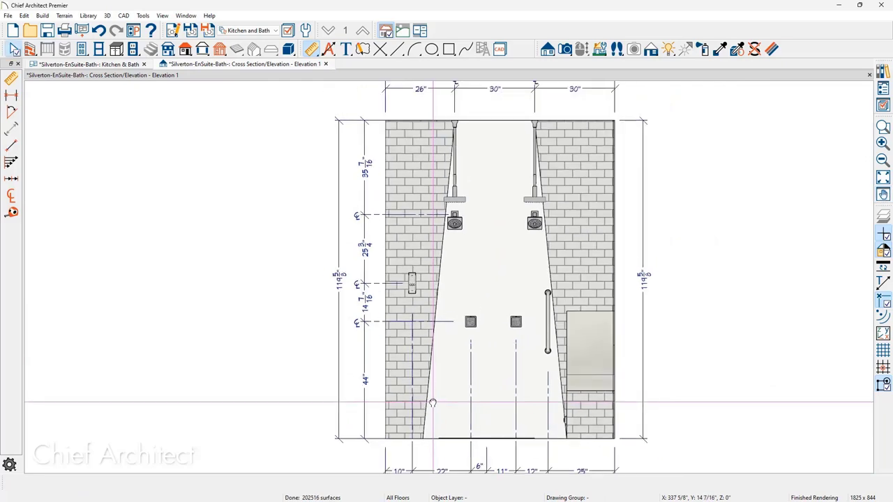
middle_click_drag(432, 402, 442, 357)
scroll(442, 357, "up", 3)
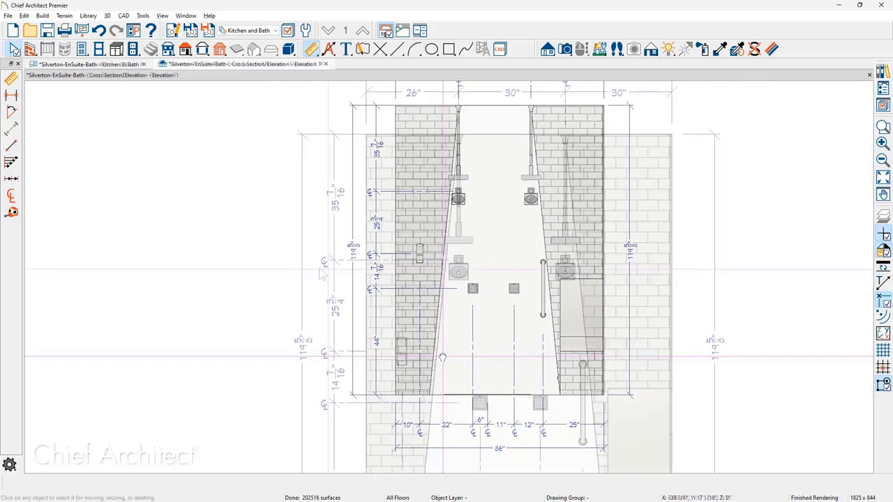
scroll(307, 237, "down", 1)
middle_click_drag(307, 241, 310, 250)
scroll(303, 238, "down", 2)
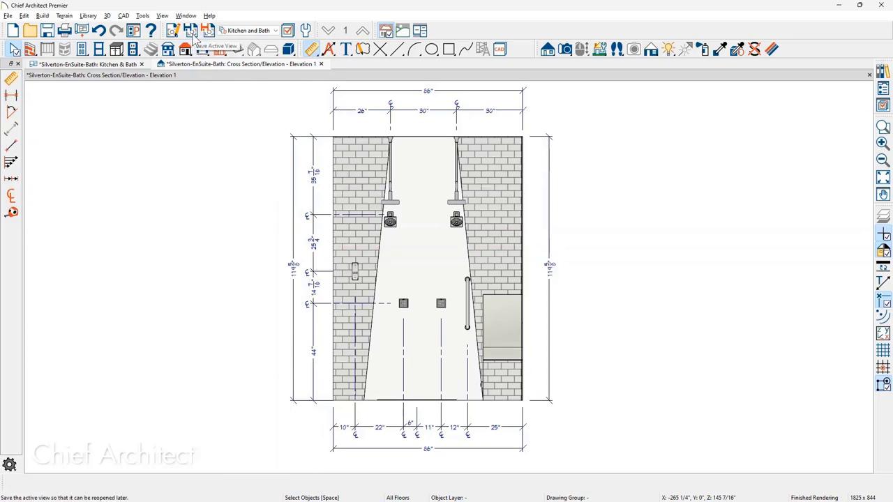
left_click(320, 64)
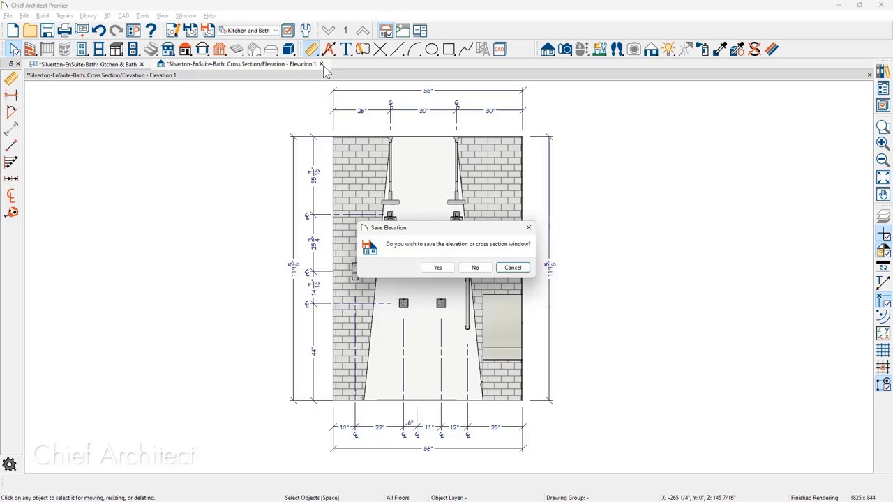
left_click(436, 267)
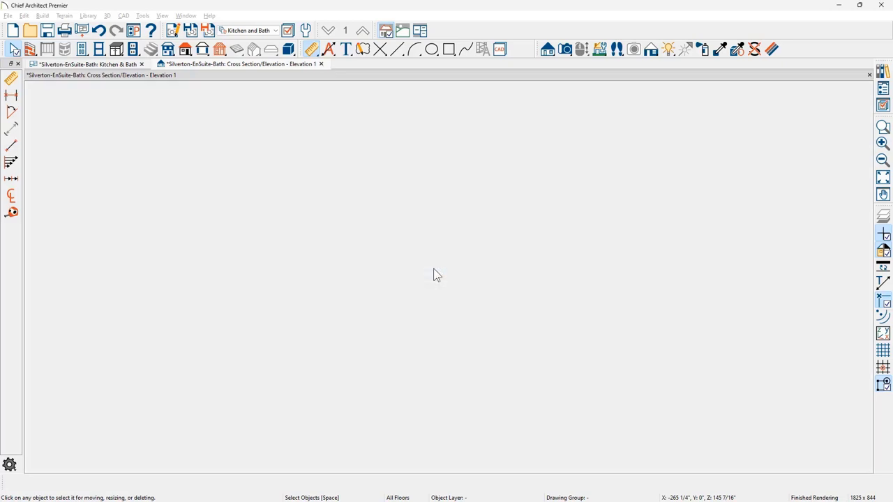
- Change the callout label of the E1 elevation camera in the shower to B2A
key("space")
scroll(375, 297, "up", 4)
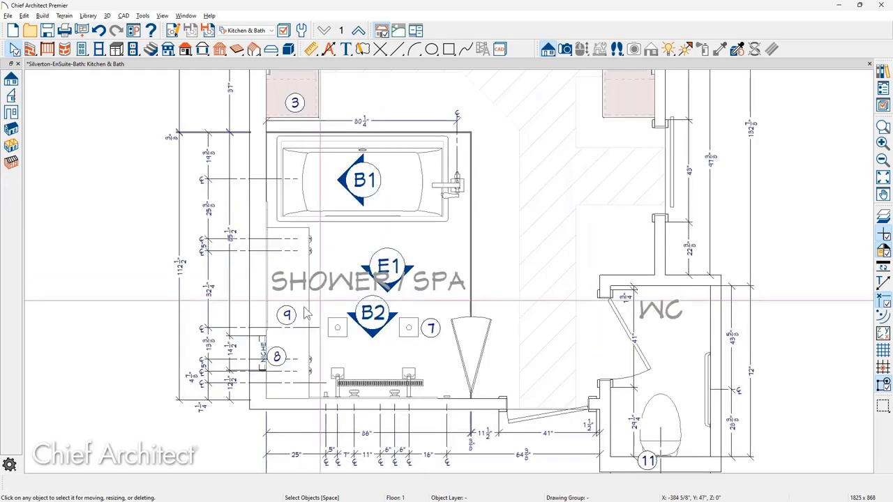
scroll(304, 315, "up", 2)
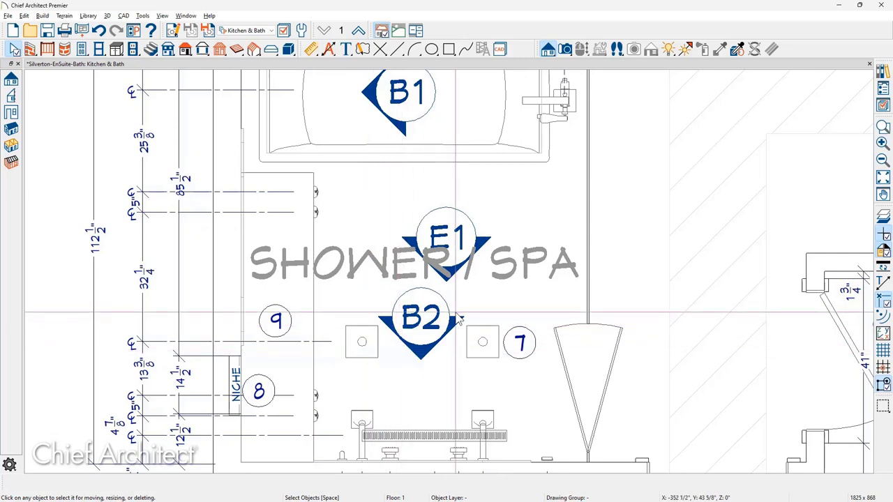
left_click(459, 241)
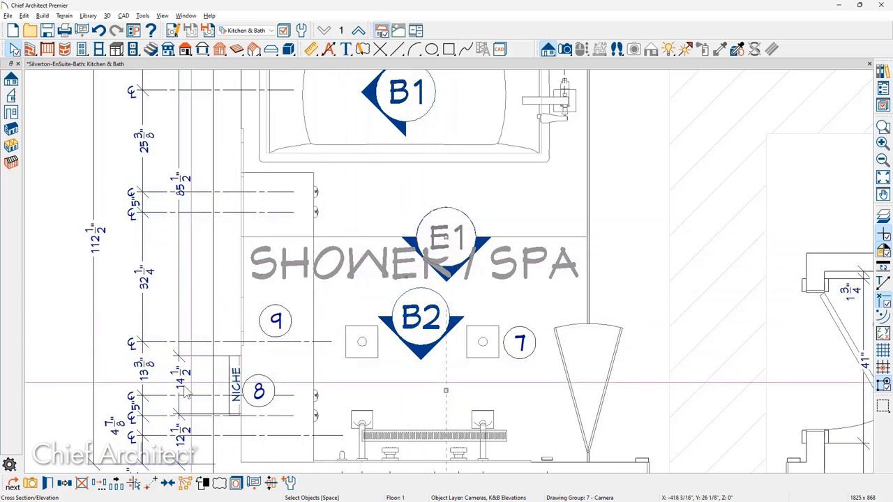
left_click(48, 484)
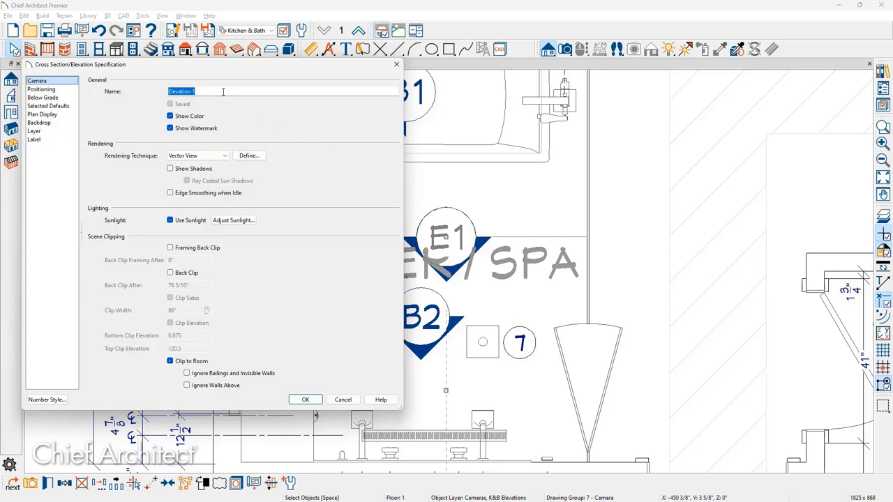
left_click(49, 114)
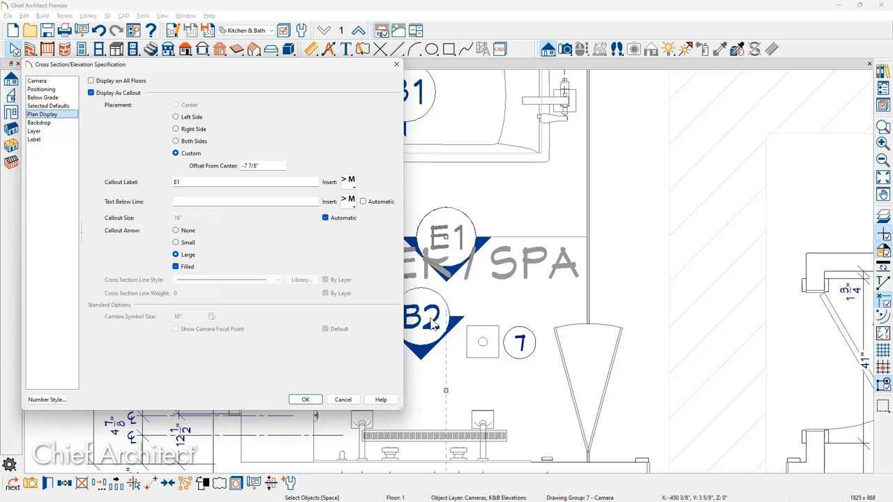
left_click(157, 182)
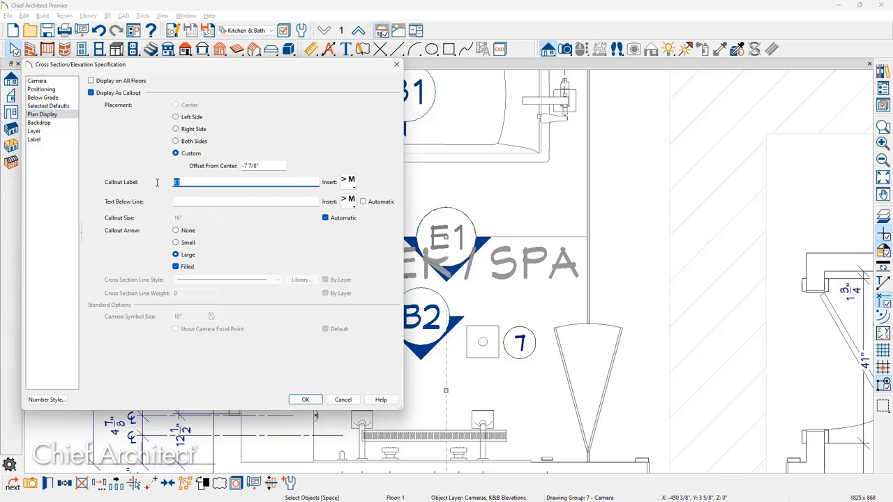
type("B")
key("BackSpace")
type("B2A")
- Name the elevation camera "B2A, SHOWER ELEVATION" and list the plan's cross sections in the Project Browser
left_click(37, 80)
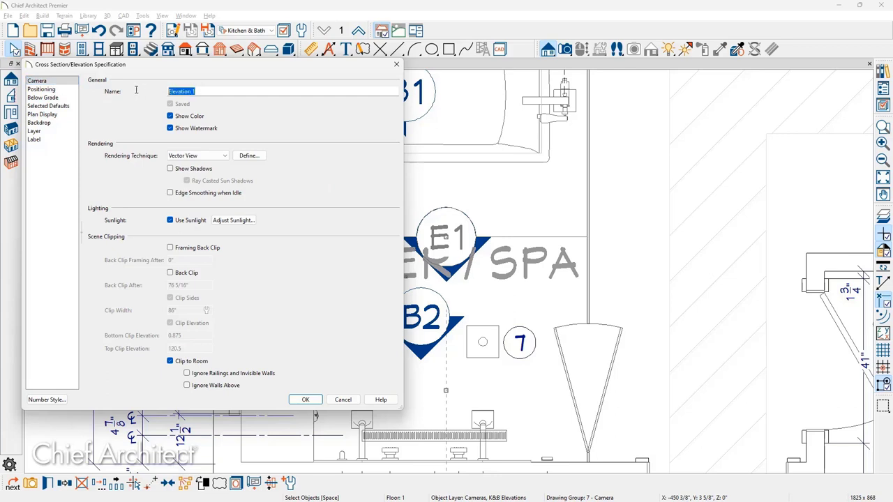
type("B2A")
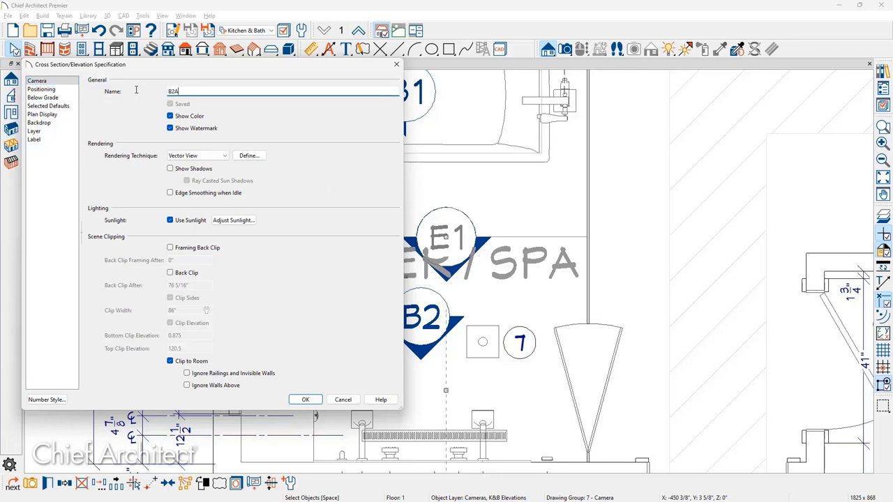
type(", SHOWER ELEVATION")
left_click(305, 401)
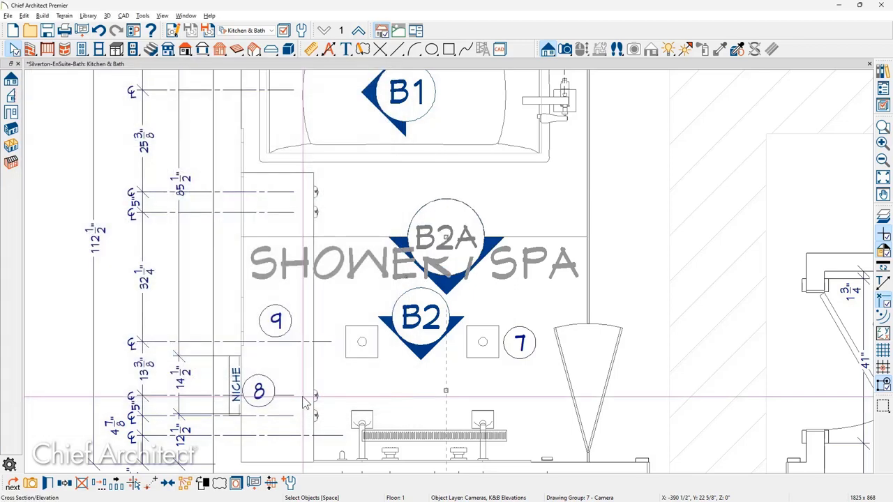
left_click(883, 90)
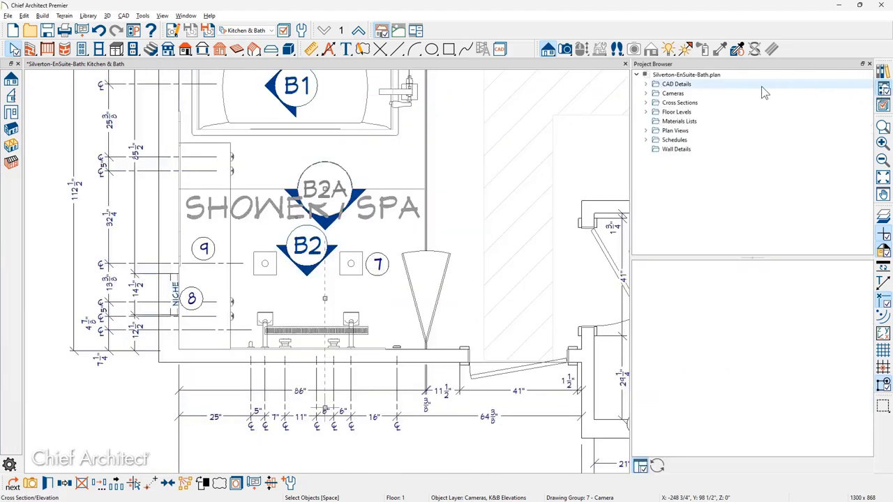
left_click(645, 102)
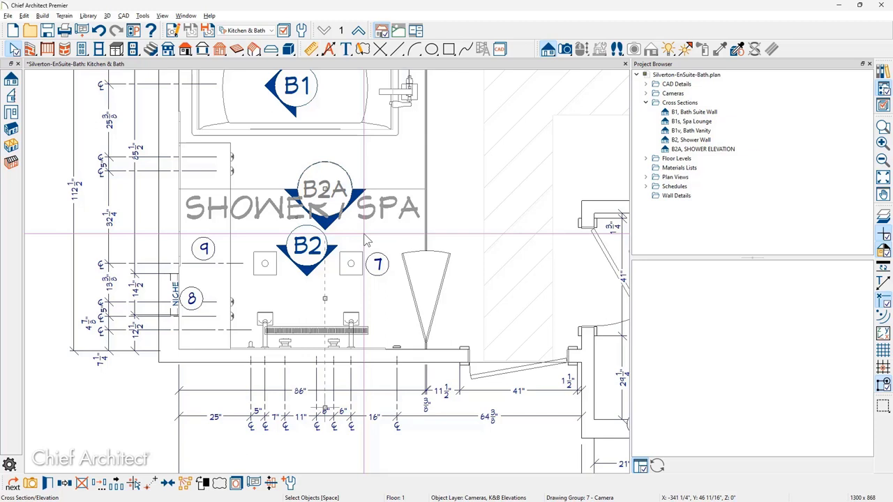
- Turn off automatic callout sizing for the B2A camera and set its callout size to 14 inches
left_click(47, 483)
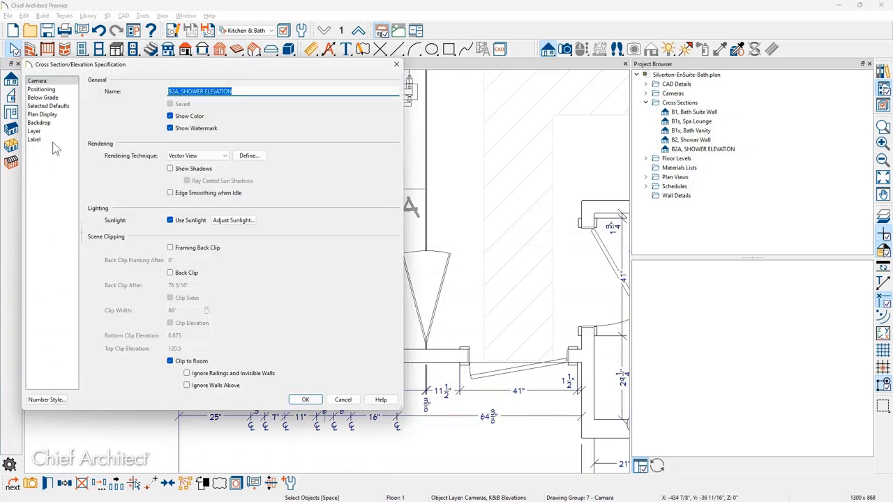
left_click(59, 116)
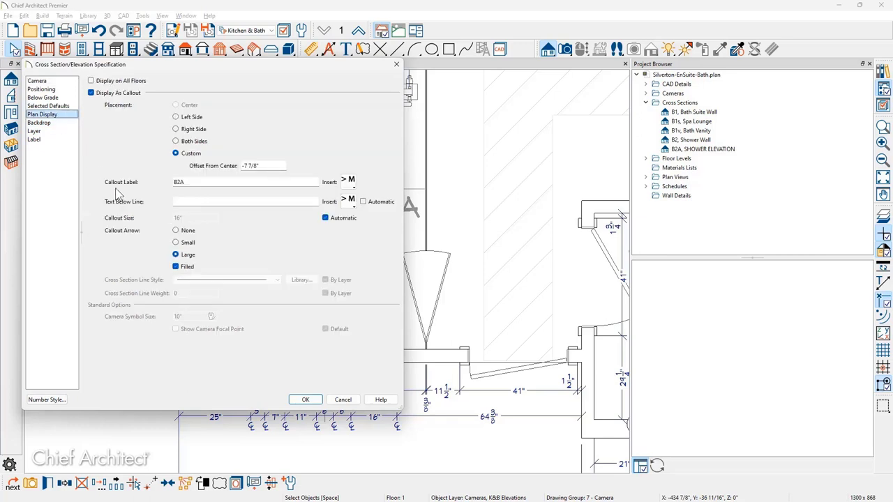
left_click(325, 218)
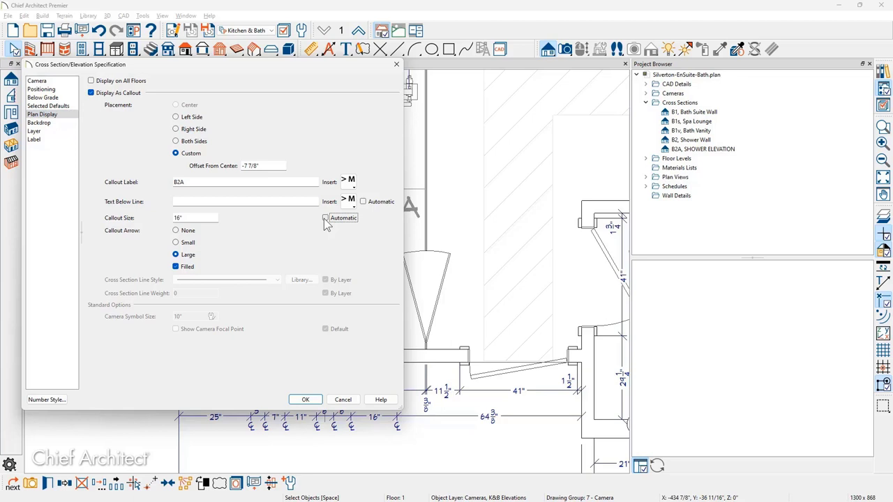
left_click_drag(200, 221, 145, 221)
left_click(196, 220)
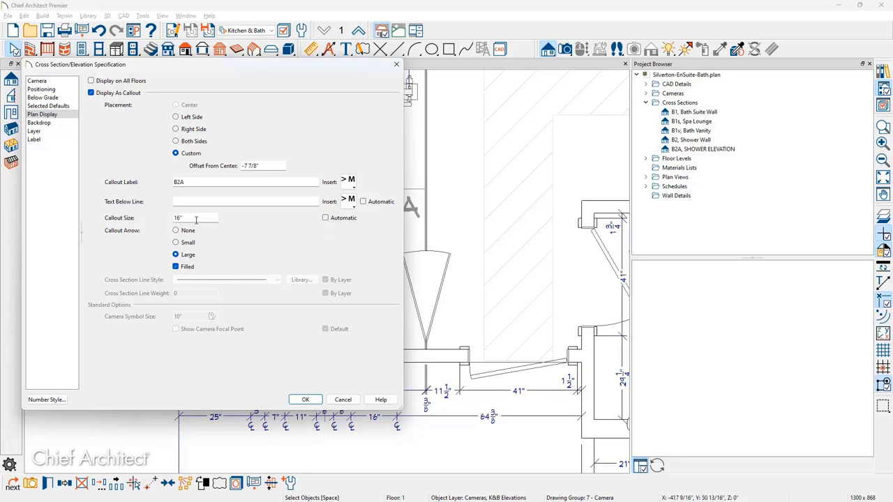
key("BackSpace")
type("4")
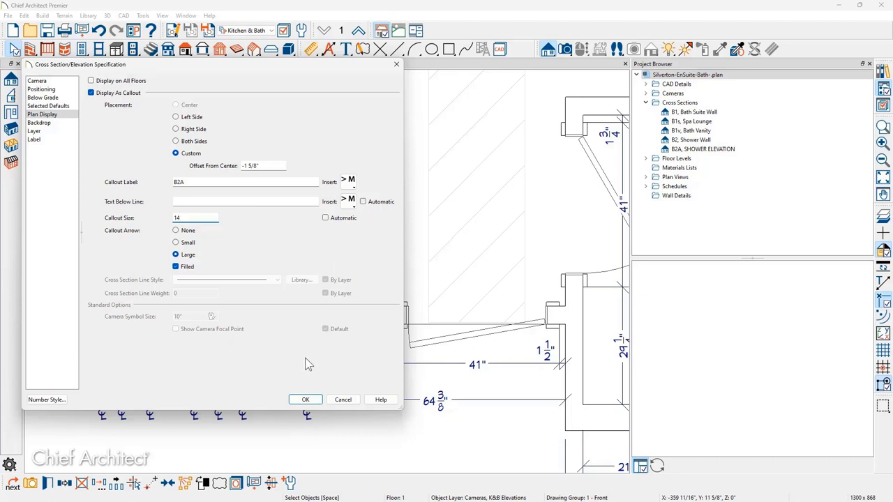
left_click(304, 400)
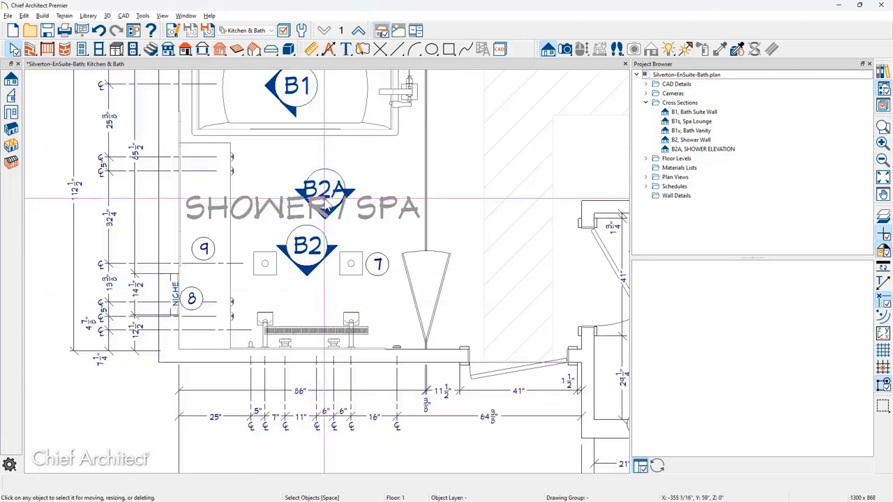
- Move the B2A callout left within the shower, closer to the bench and above the B2 callout
left_click(324, 191)
mouse_move(324, 192)
left_mouse_down()
mouse_move(338, 283)
mouse_move(344, 204)
mouse_move(240, 208)
left_mouse_up()
left_click(389, 247)
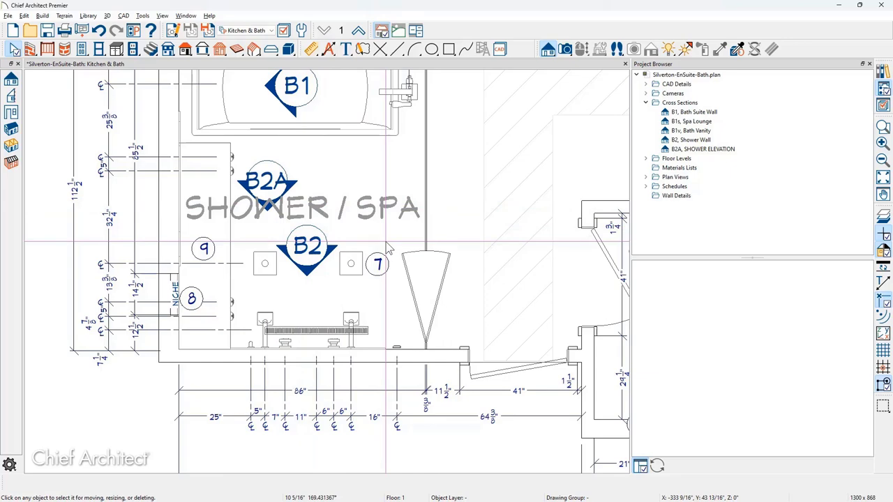
- Open the shower elevation from its B2A callout, then close the view and save the camera
double_click(277, 186)
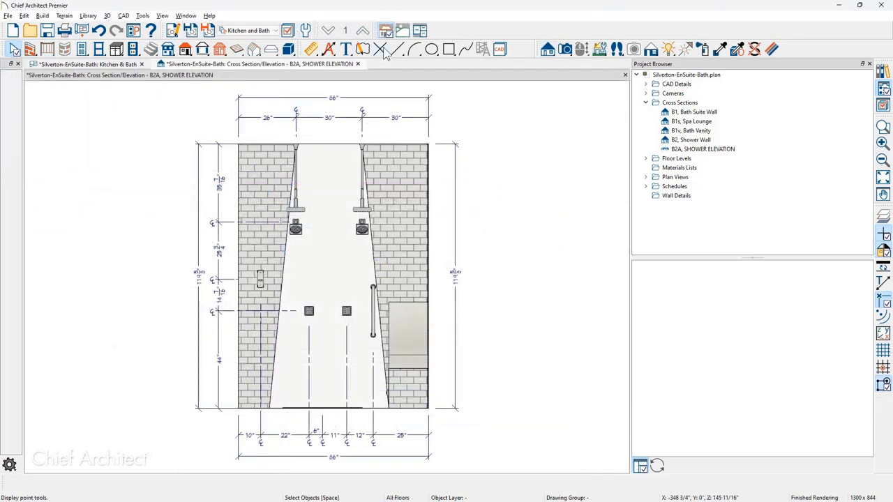
left_click(358, 64)
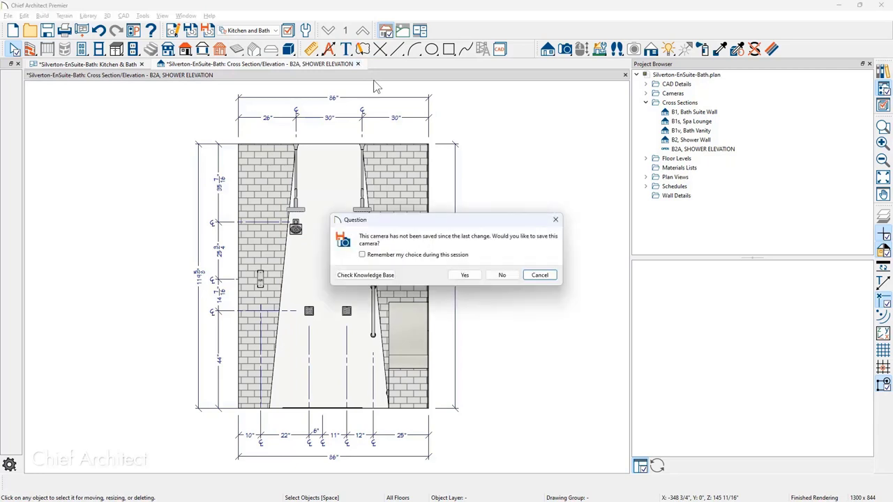
left_click(471, 278)
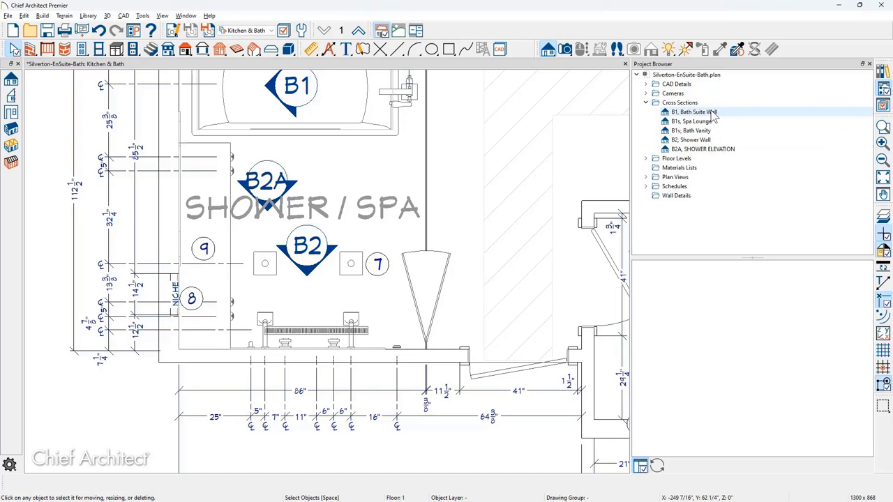
- Open the Bath Suite Wall elevation from its B1 callout, examine its dimensions and labels, and close the view
scroll(464, 223, "down", 2)
middle_click_drag(465, 223, 457, 332)
scroll(465, 279, "down", 2)
left_click(360, 253)
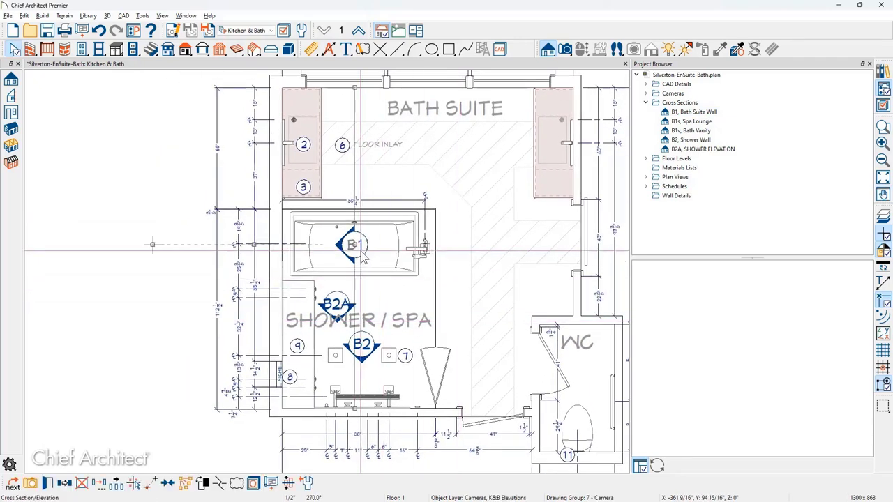
double_click(360, 251)
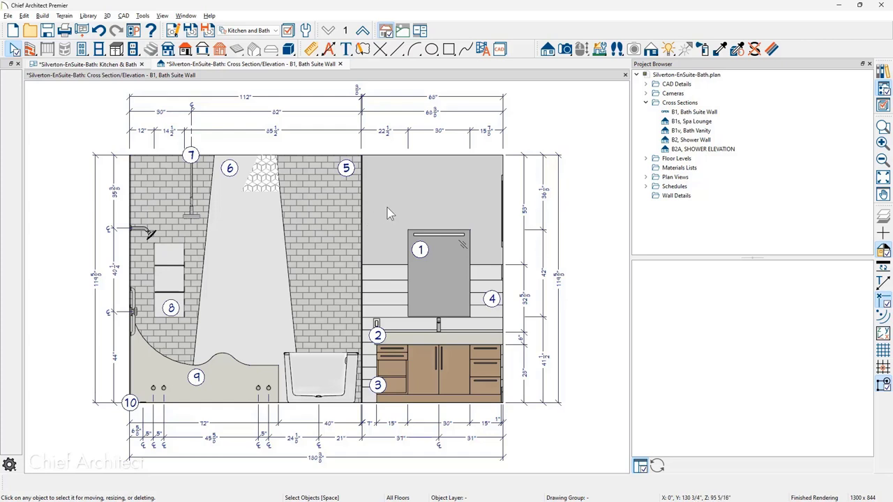
left_click(339, 64)
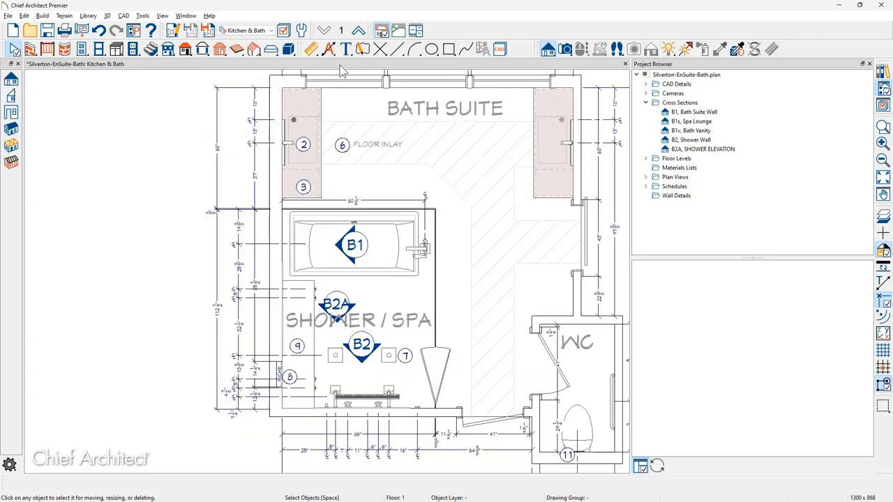
- Create a wall elevation from the shower area facing the tiled wall with the bench and niche
left_click(11, 113)
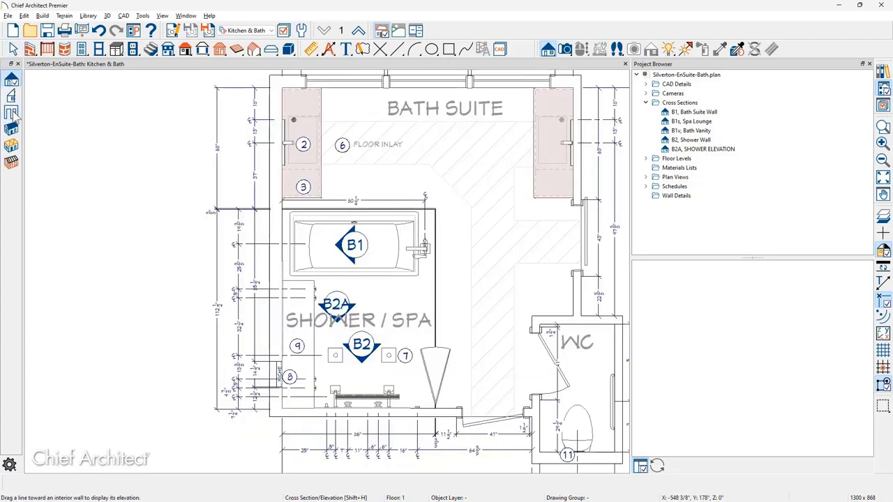
left_click_drag(358, 295, 183, 297)
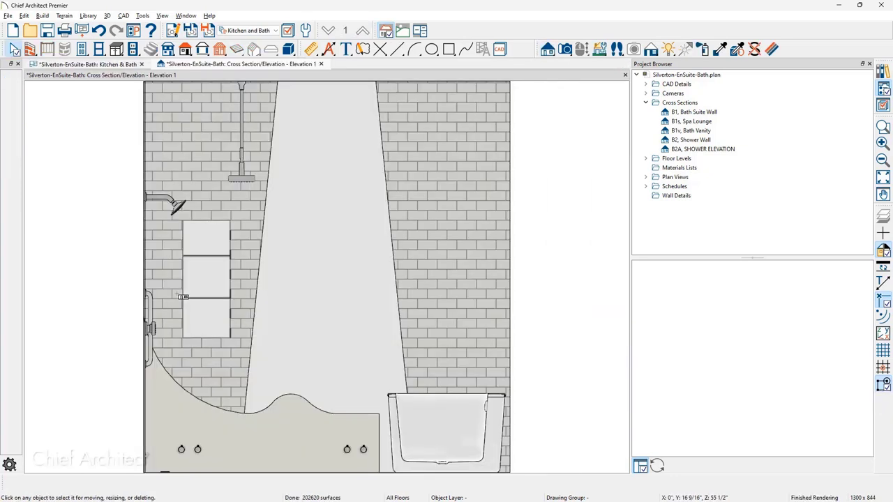
scroll(182, 296, "down", 2)
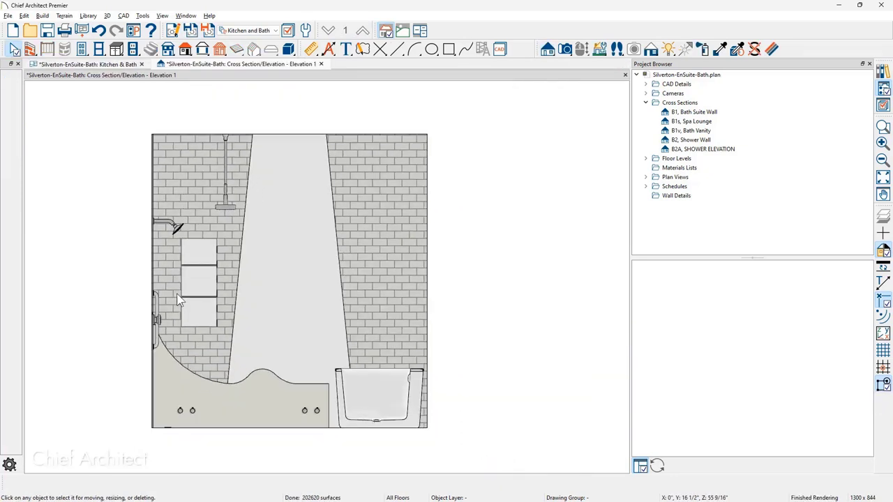
- Add automatic elevation dimensions to the new shower wall elevation
left_click(329, 49)
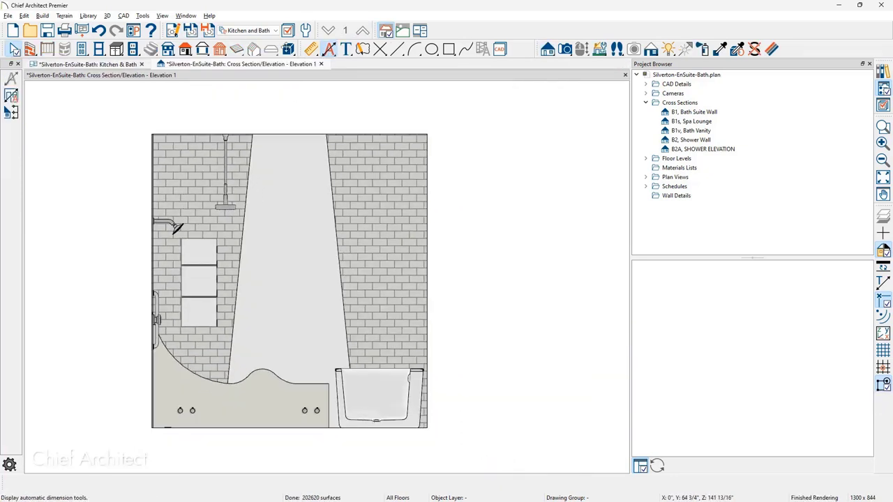
left_click(12, 98)
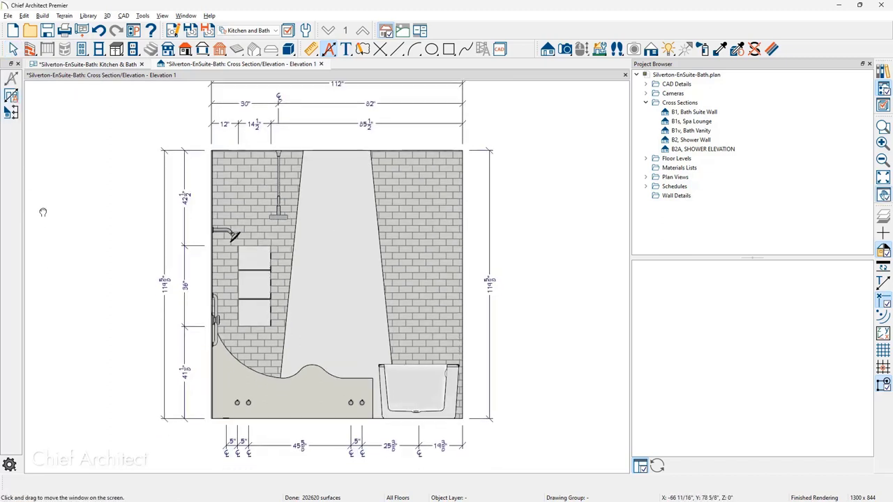
scroll(69, 230, "down", 2)
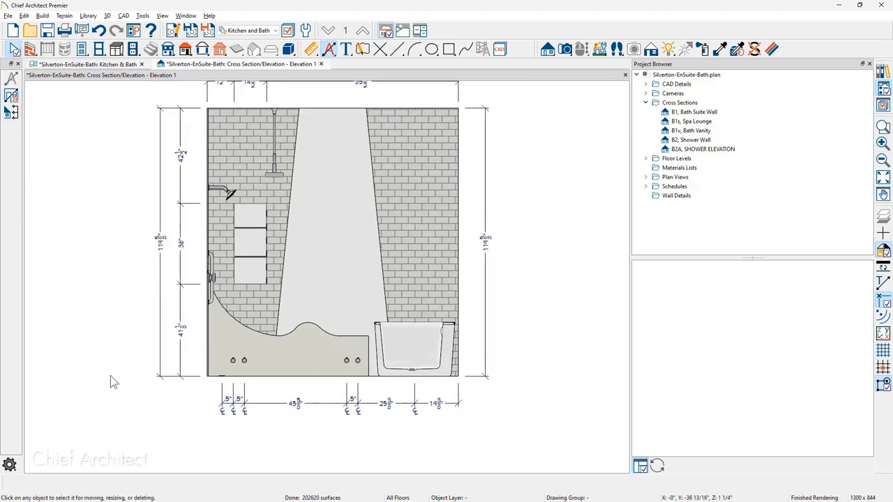
scroll(110, 375, "down", 1)
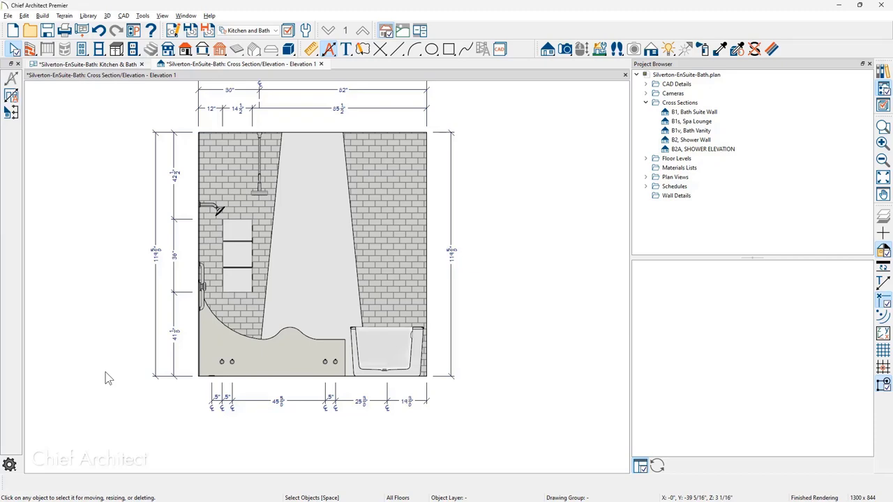
- Return to the Kitchen & Bath plan view, close the Project Browser, and bring the full bath suite into view
left_click(113, 65)
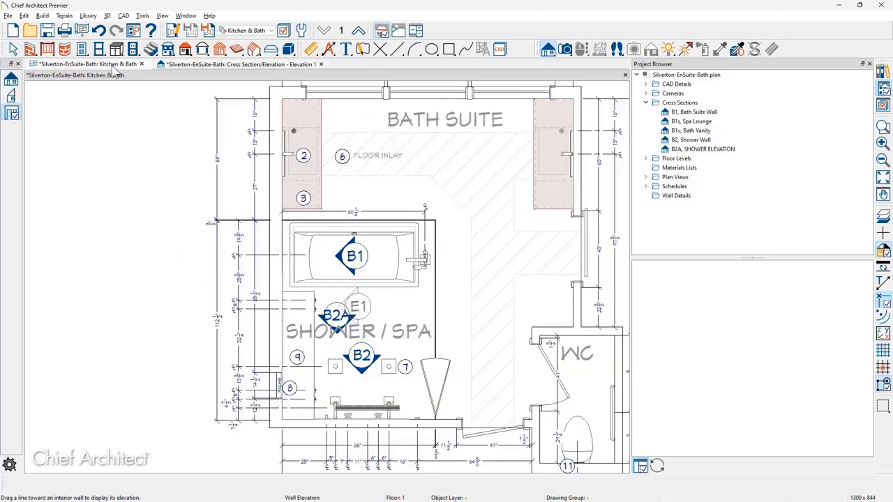
left_click(548, 49)
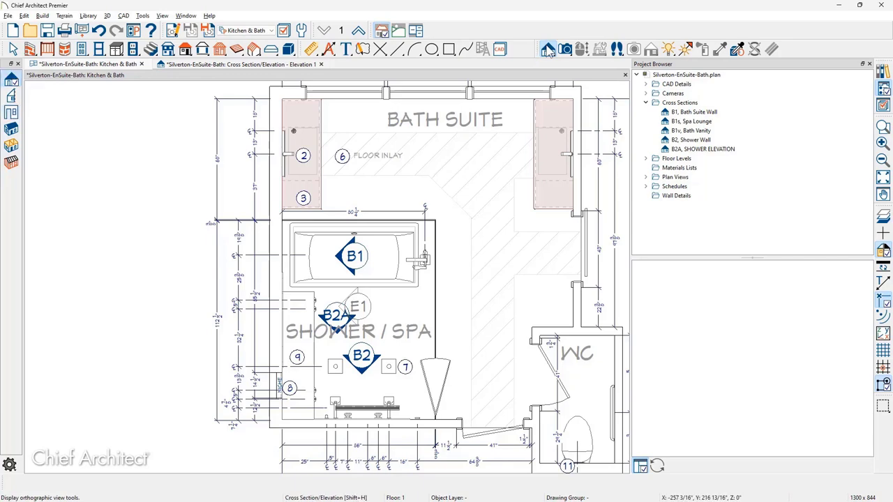
left_click(871, 64)
left_click(883, 195)
left_click_drag(489, 208, 357, 204)
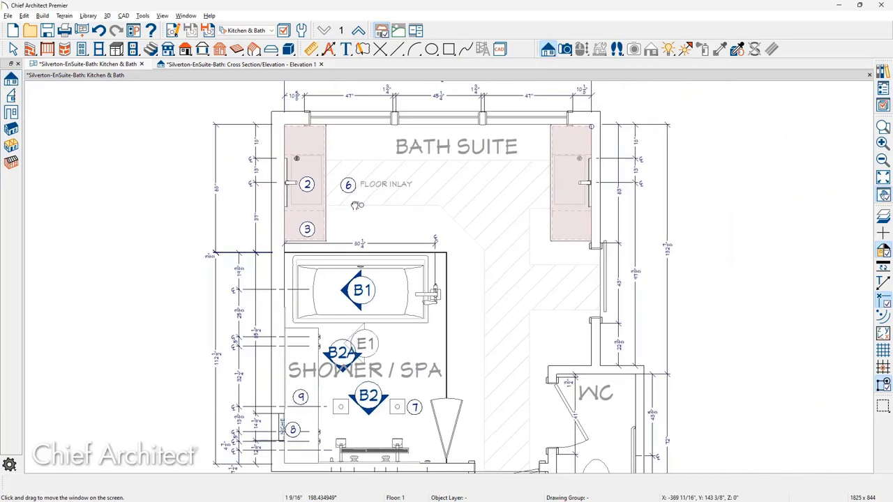
- Draw a cross section/elevation camera above the tub toward the vanity wall beside label 3, and close its view
left_click(548, 49)
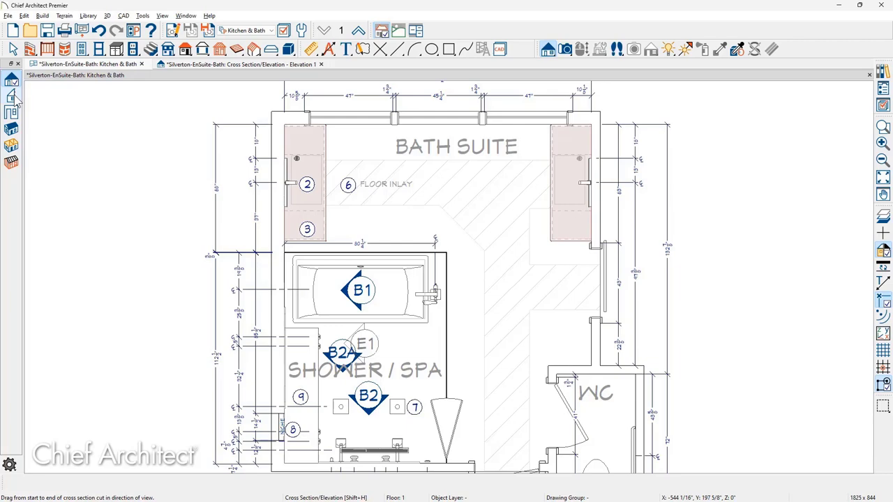
left_click_drag(377, 225, 246, 222)
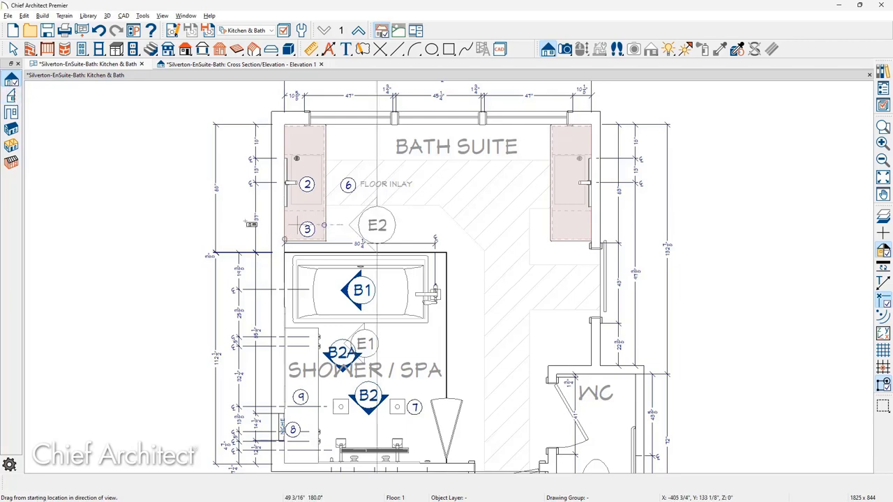
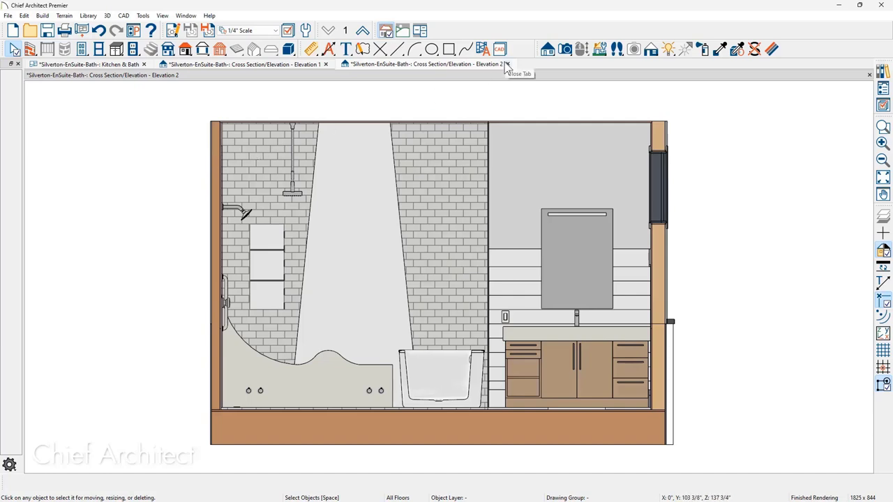
left_click(507, 64)
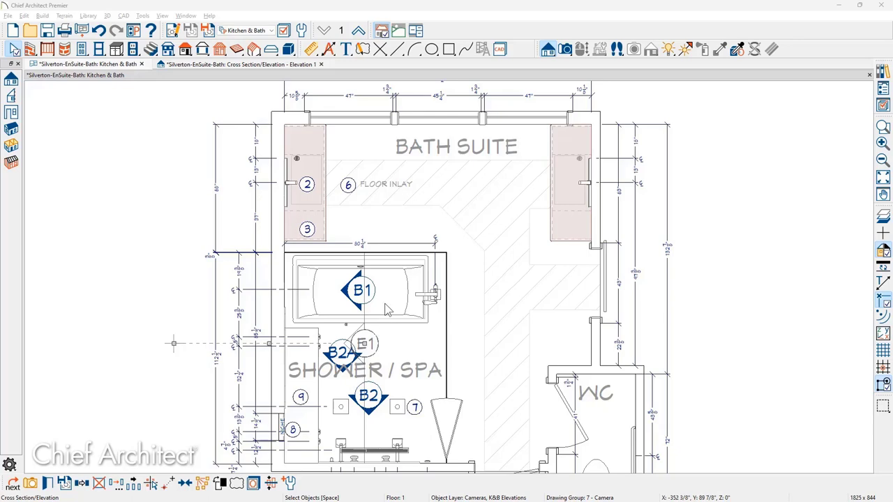
- Turn off Clip to Room in the Elevation 1 camera's specification, keeping side and elevation clipping on
scroll(359, 273, "up", 8)
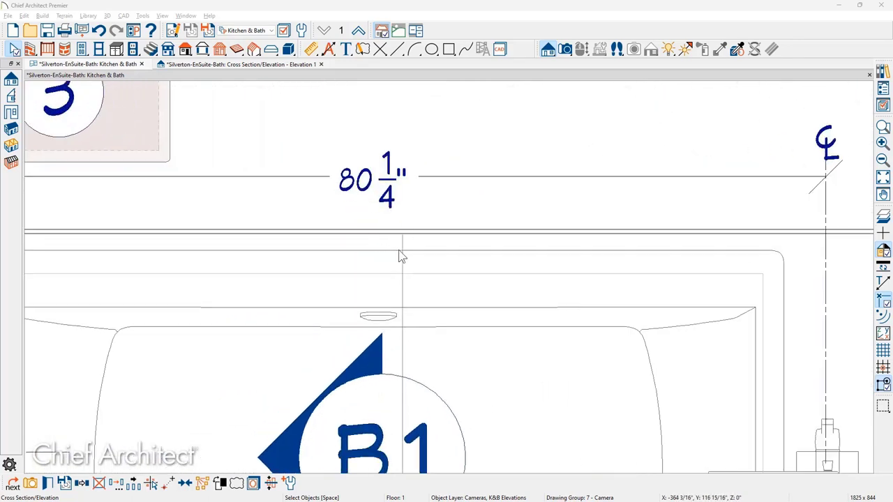
scroll(413, 241, "down", 2)
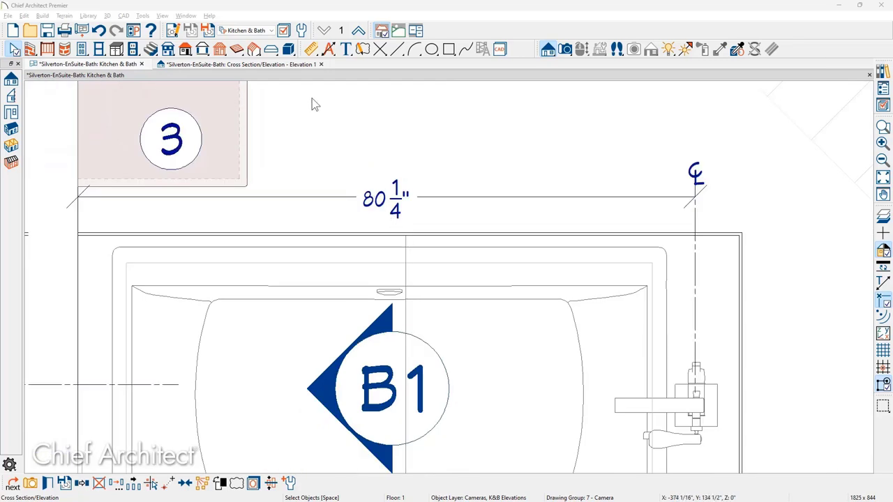
left_click(285, 64)
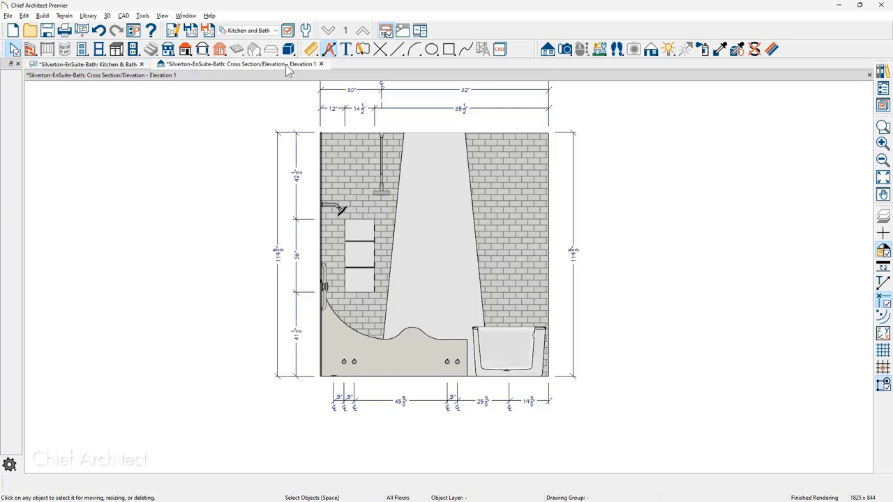
left_click(171, 33)
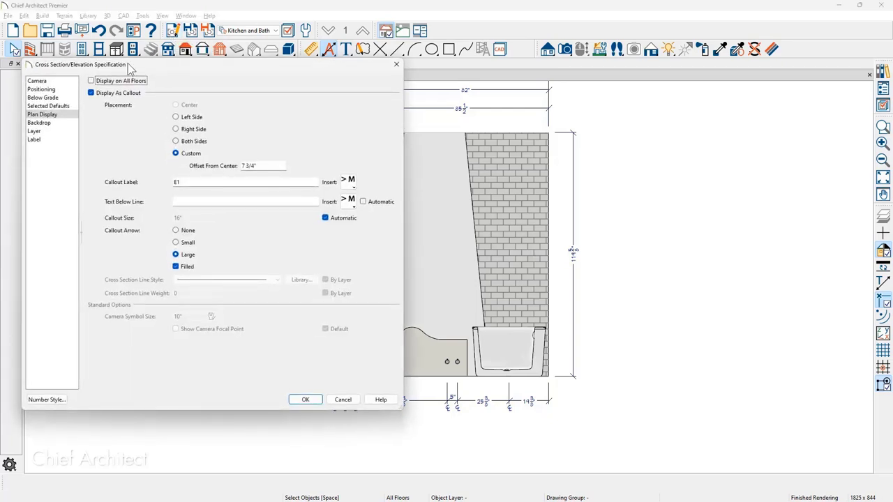
left_click(70, 82)
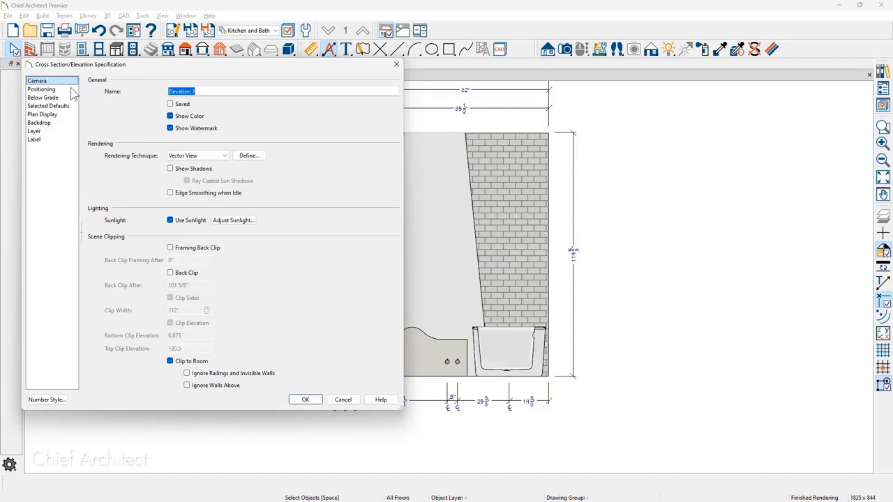
left_click(169, 361)
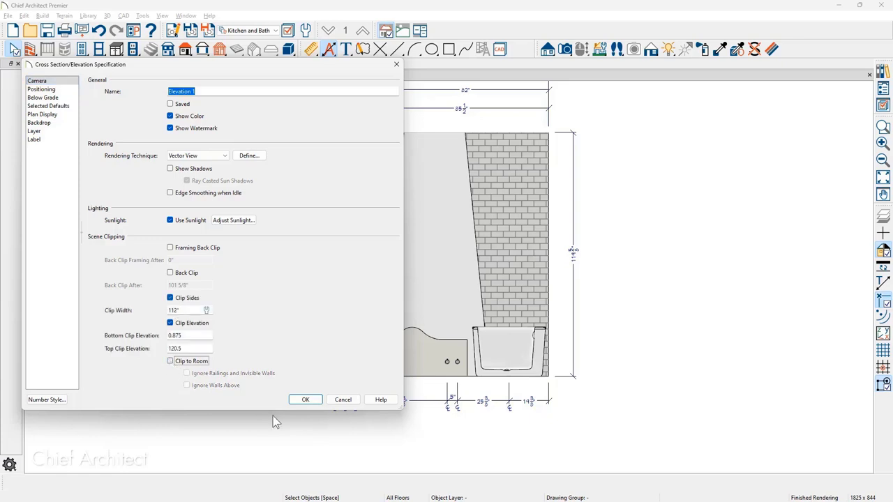
left_click(311, 401)
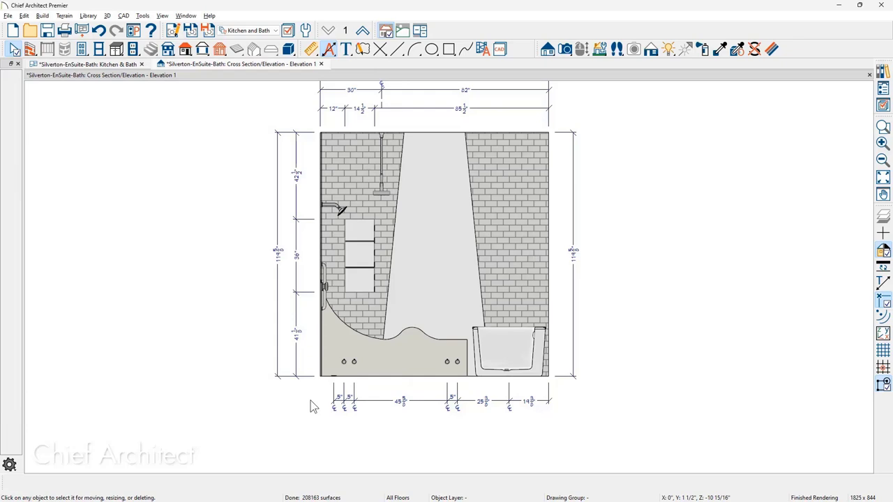
- Extend the side clip plane of Elevation 1 past the vanity and the exterior window wall
left_click(549, 290)
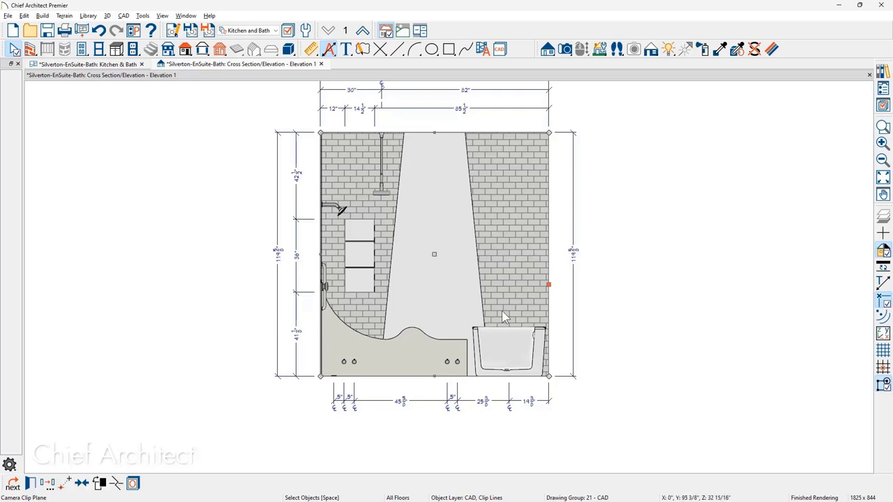
left_click_drag(548, 284, 620, 284)
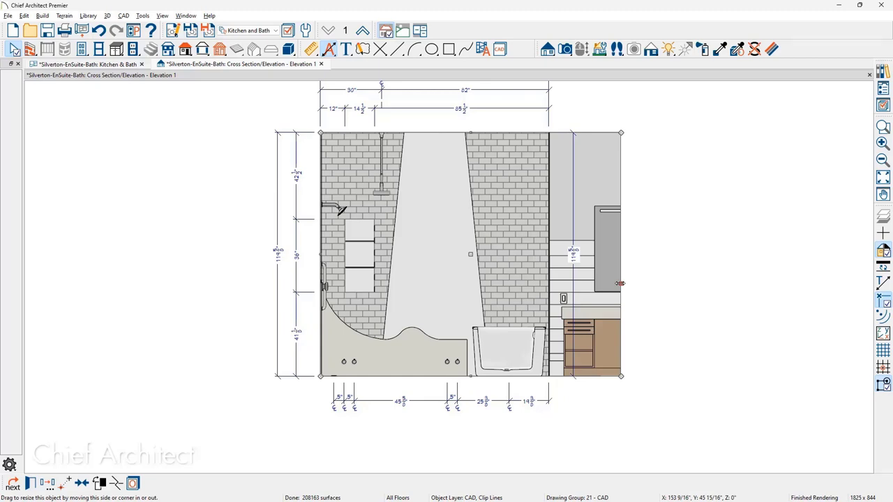
left_click_drag(620, 284, 770, 285)
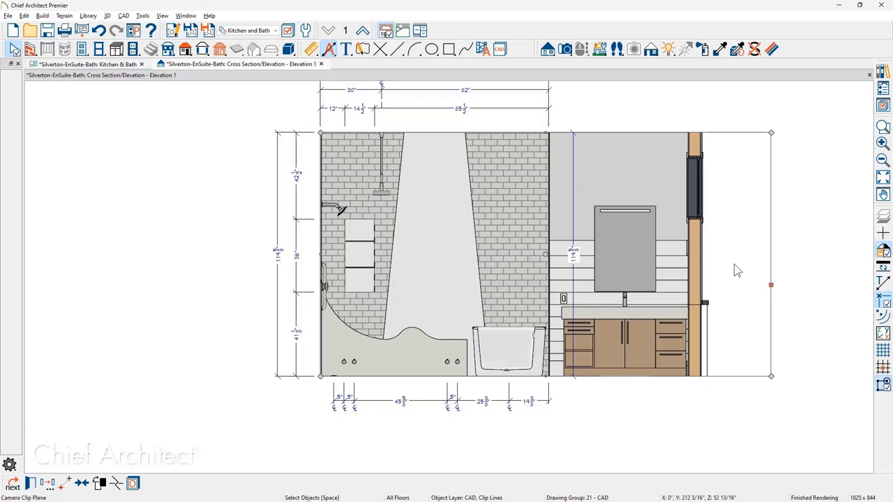
- In the plan, shorten the E1 camera's clip line to the window wall's interior face, and return to Elevation 1
left_click(125, 67)
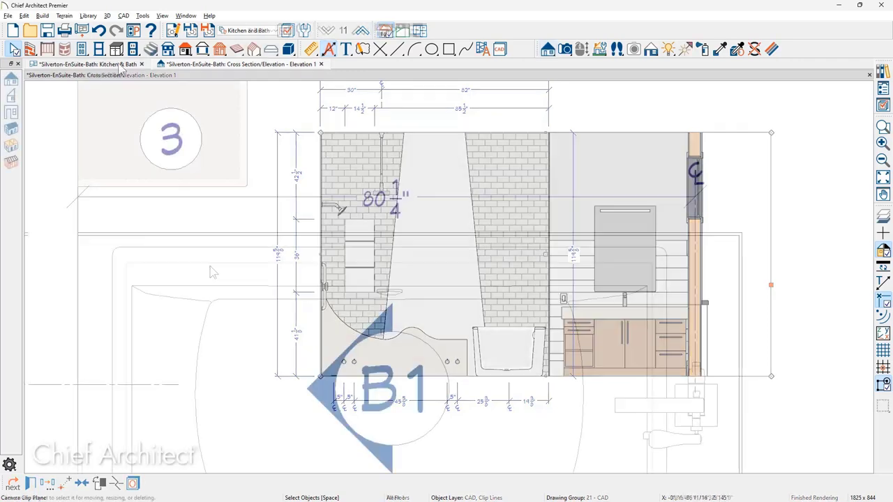
scroll(214, 267, "down", 2)
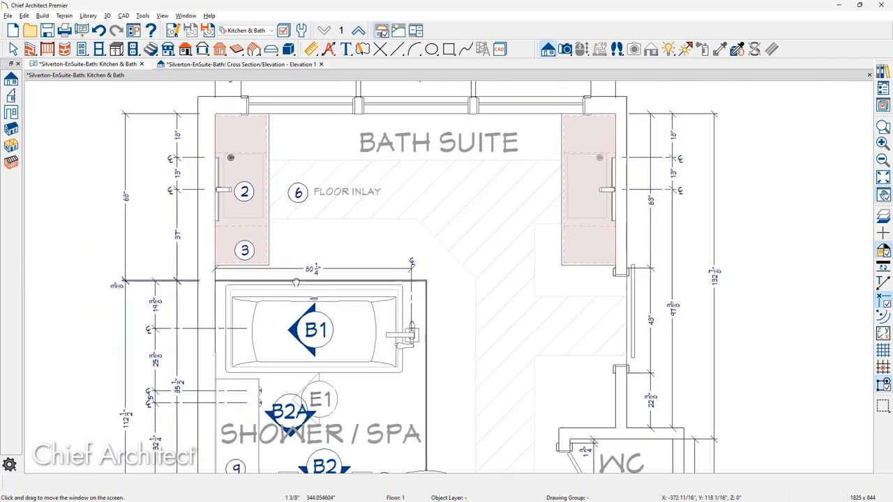
left_click(324, 400)
middle_click_drag(335, 91, 385, 260)
scroll(386, 262, "up", 2)
scroll(385, 262, "up", 2)
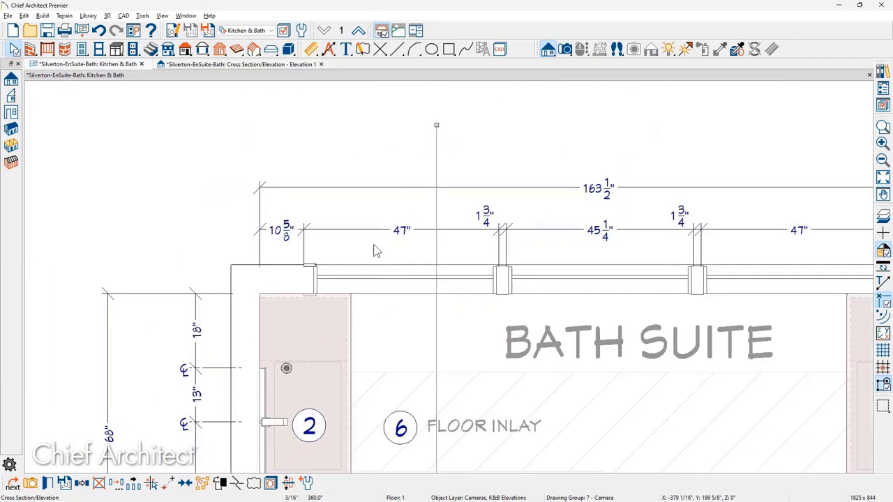
left_click_drag(436, 125, 436, 294)
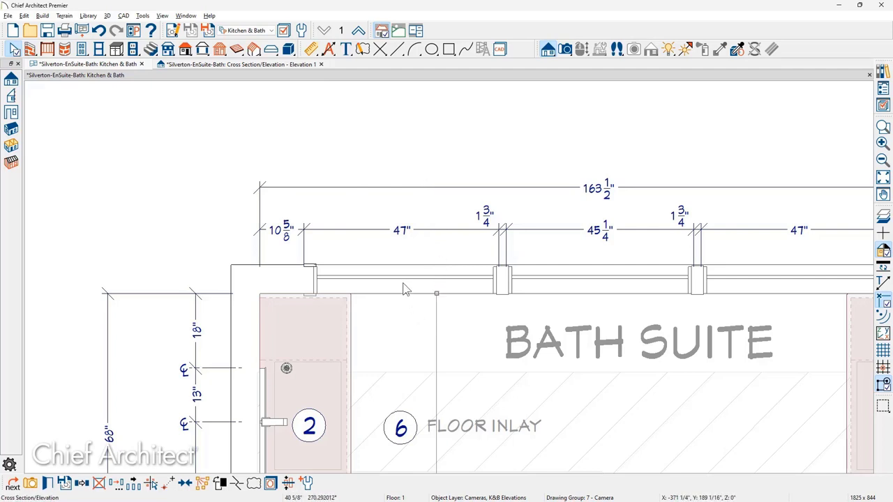
left_click(298, 65)
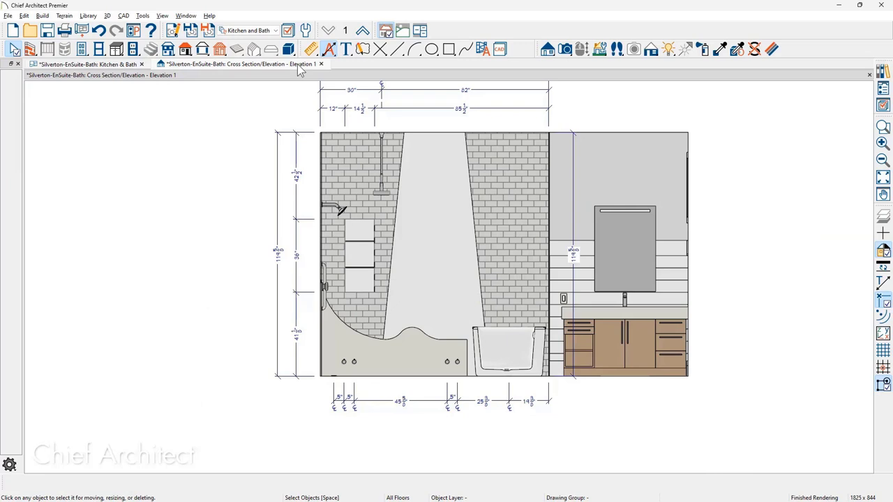
- Extend the lower dimension string to the shower's outer wall and to the window wall, and move it farther below the floor
middle_click_drag(521, 377, 490, 392)
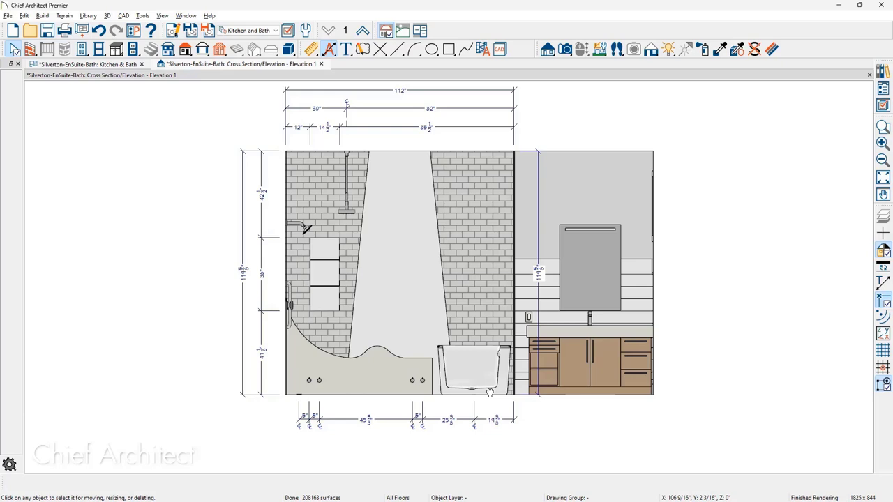
left_click(334, 422)
scroll(279, 425, "up", 3)
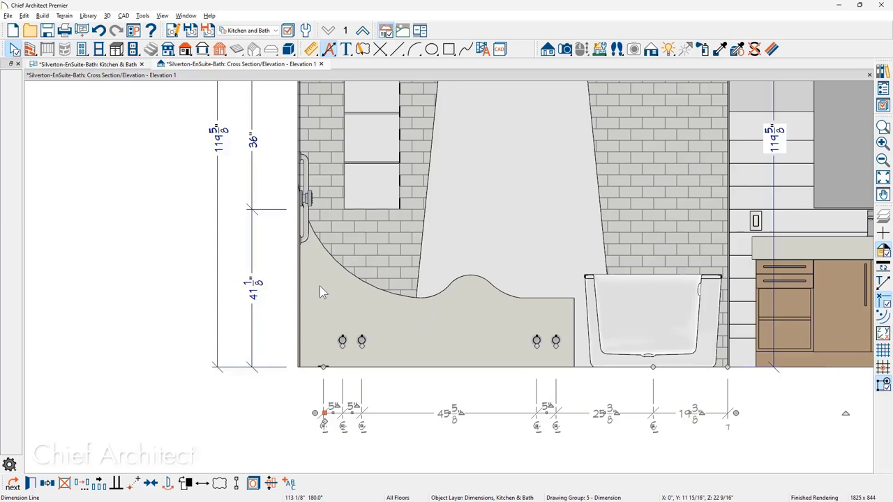
left_click(384, 420)
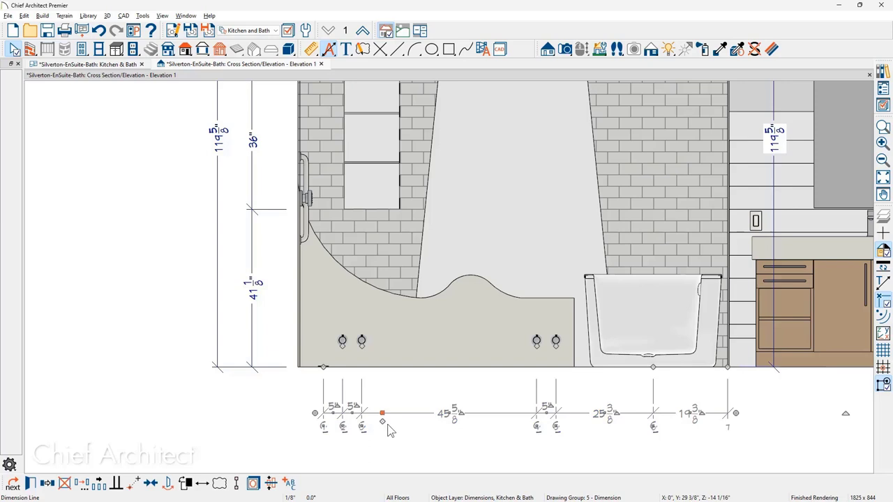
mouse_move(384, 417)
left_mouse_down()
mouse_move(315, 149)
mouse_move(299, 132)
mouse_move(296, 140)
left_mouse_up()
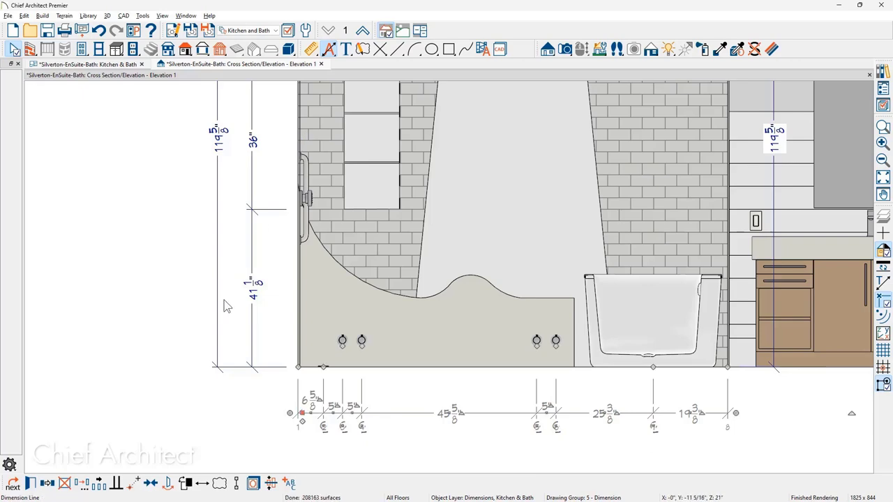
middle_click_drag(755, 400, 408, 393)
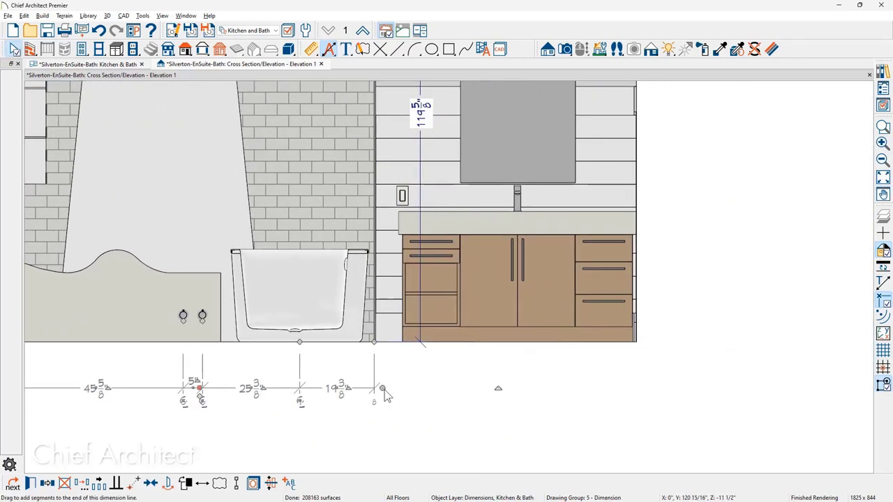
left_click_drag(384, 389, 628, 378)
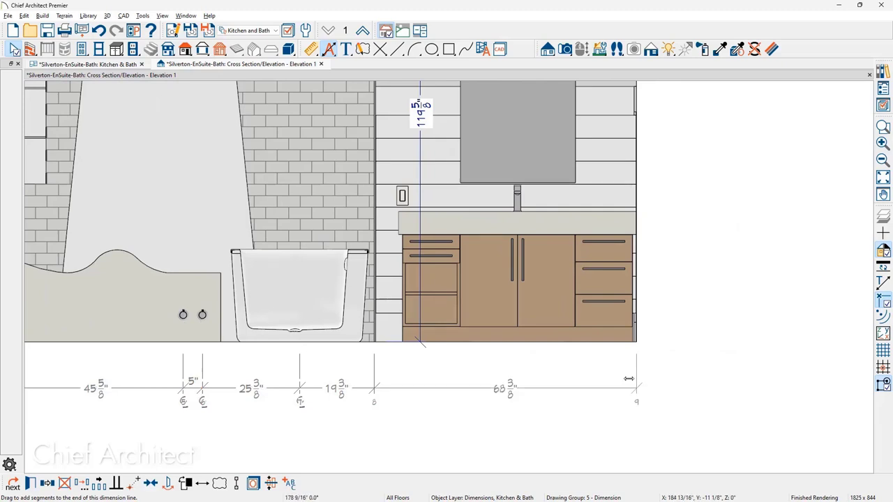
scroll(668, 356, "down", 2)
key("Escape")
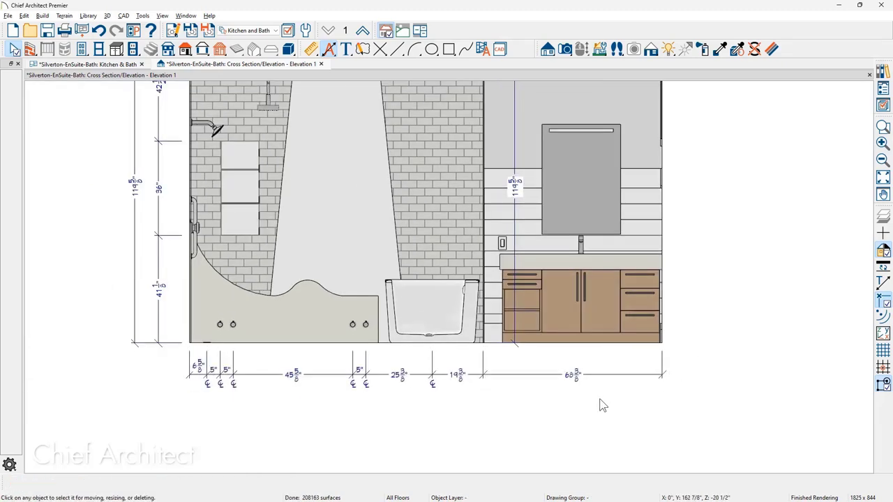
left_click_drag(520, 374, 520, 420)
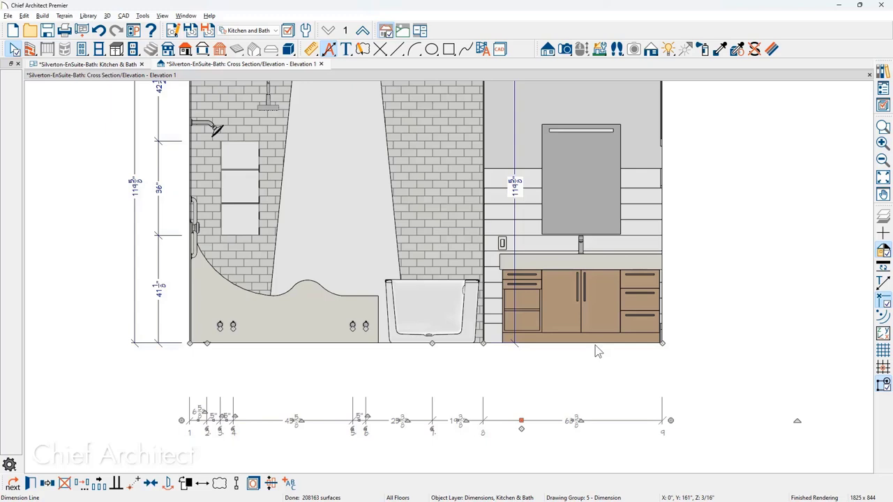
- Draw a manual dimension line across the elevation through the vanity cabinets and place it between the floor and the lower dimension string
left_click(312, 49)
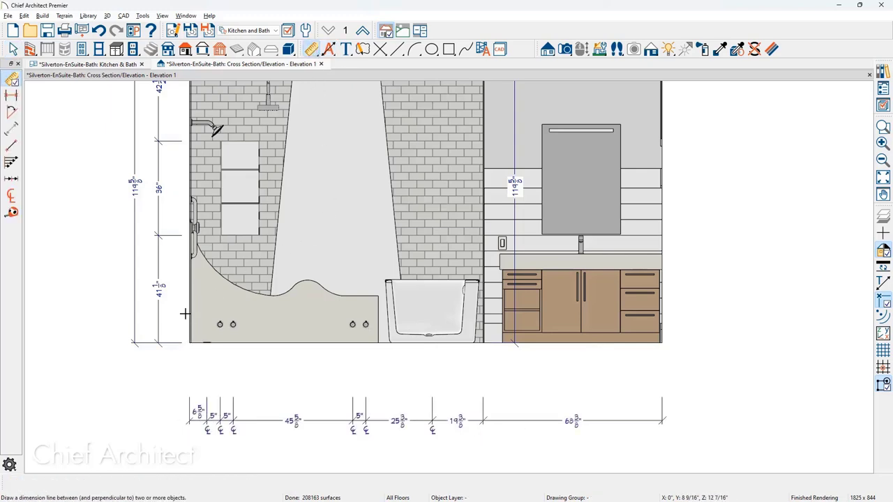
left_click_drag(179, 305, 670, 305)
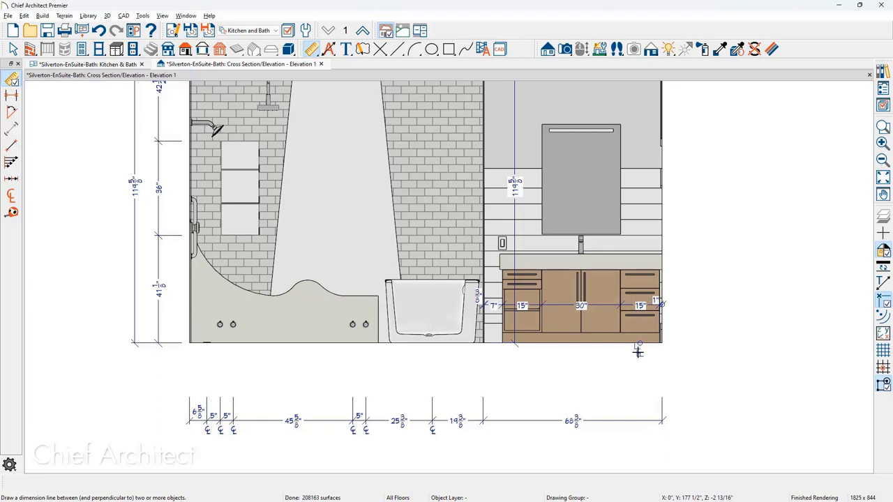
key("space")
left_click(613, 305)
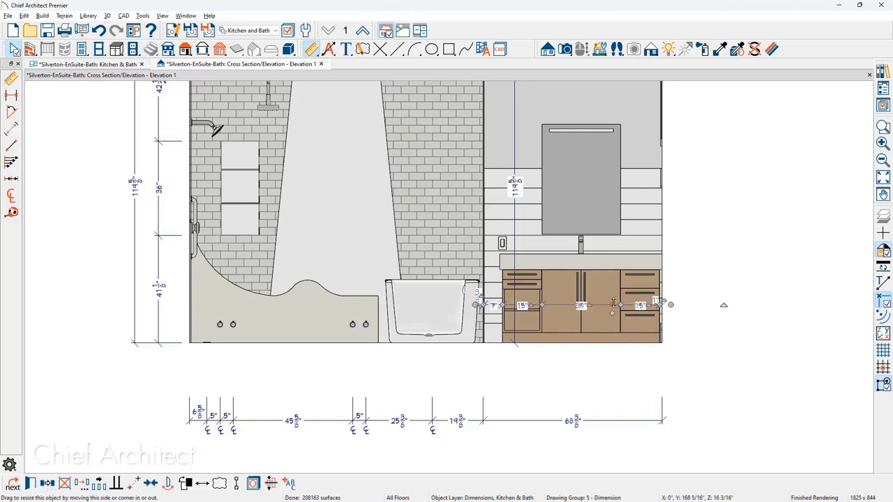
left_click_drag(613, 304, 614, 372)
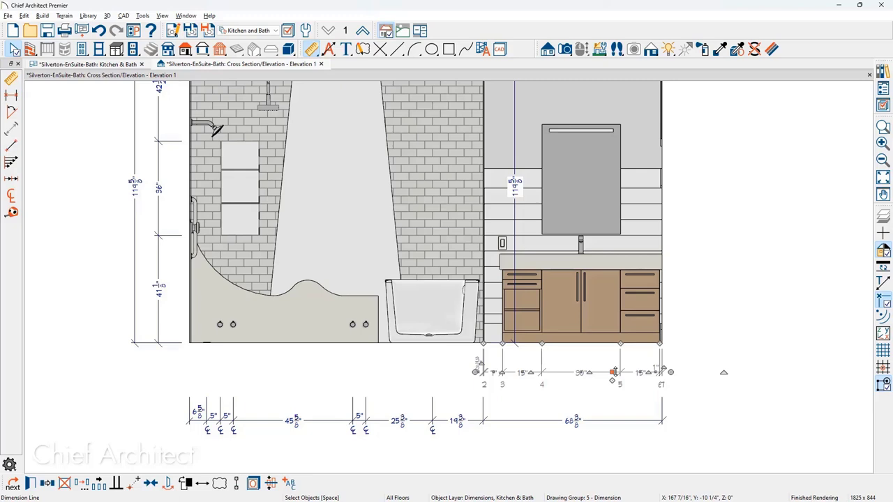
- Examine the Locate Manual settings of the Kitchen and Bath Dimensions default through the elevation camera's specification
left_click(173, 30)
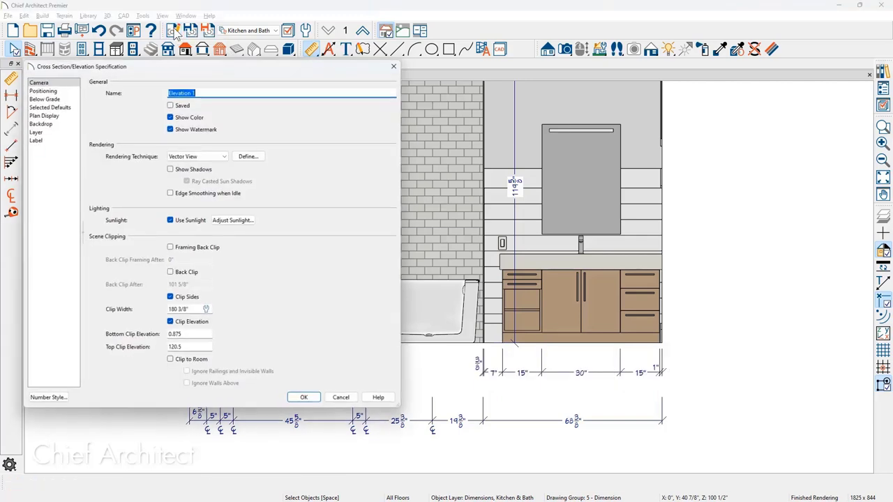
left_click(59, 106)
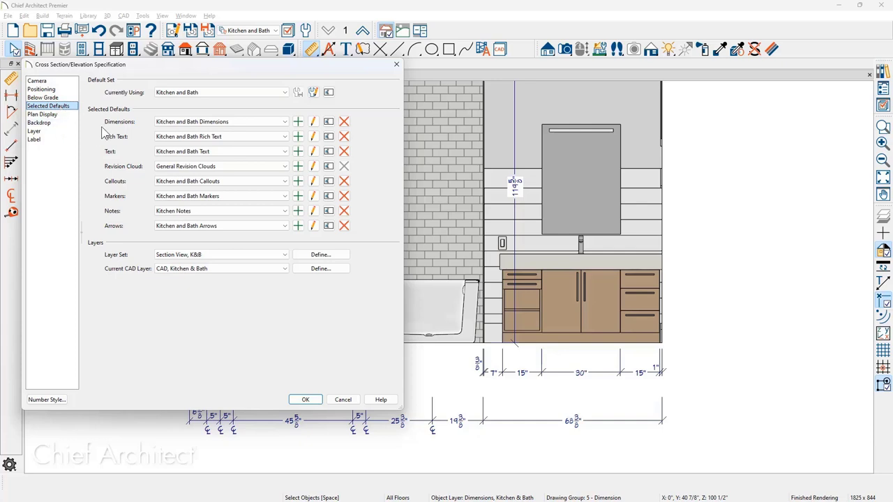
left_click(313, 122)
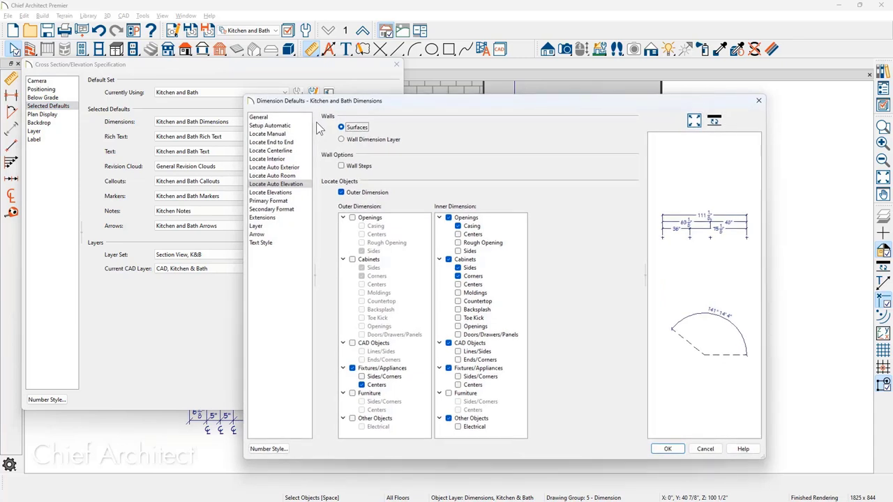
left_click(287, 135)
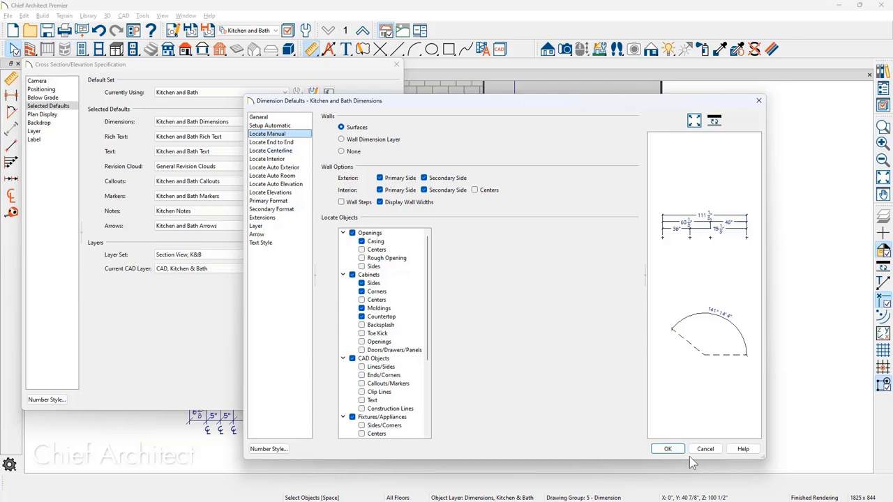
left_click(667, 448)
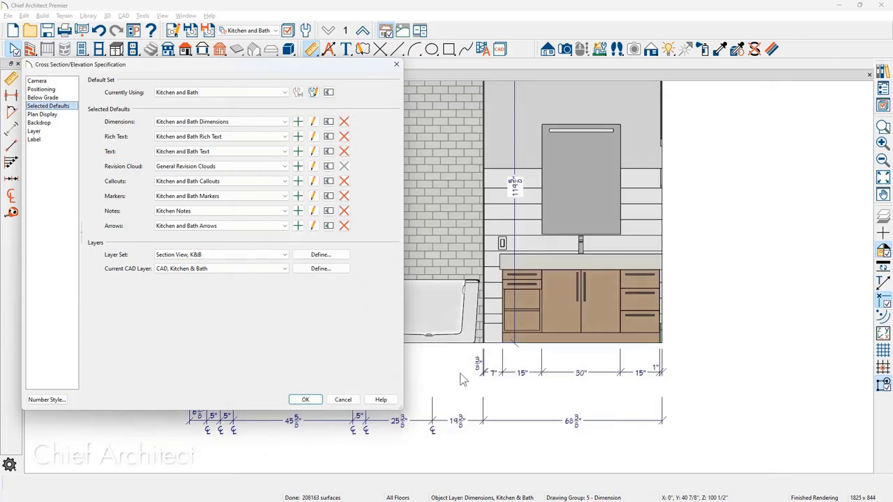
left_click(305, 399)
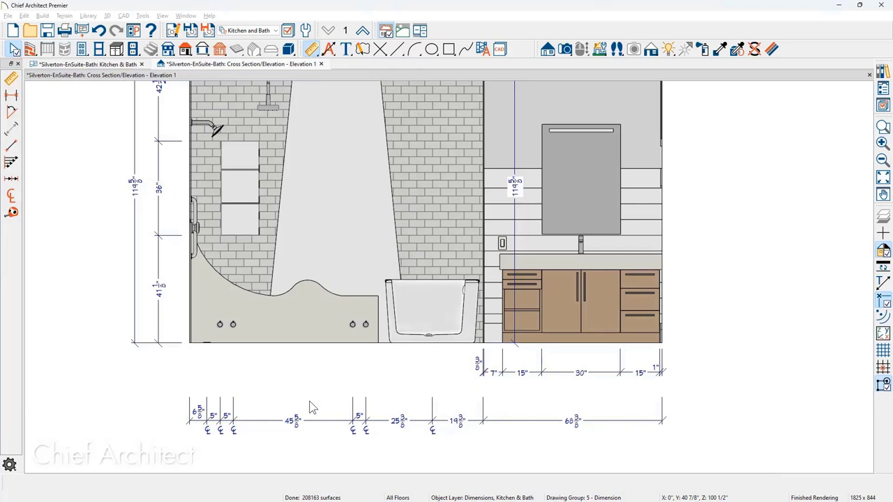
- Add the shower's outer wall and the end of the curved shower partition beside the tub to the vanity cabinet dimension line
left_click(517, 374)
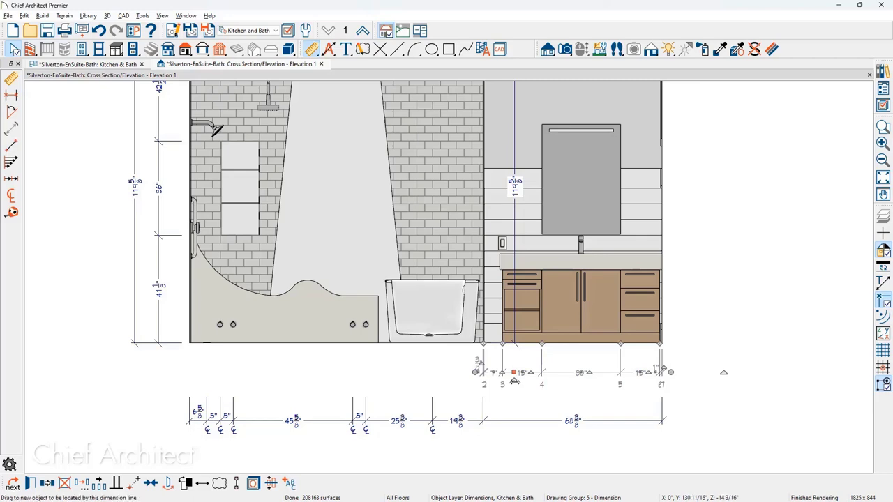
left_click_drag(514, 381, 186, 300)
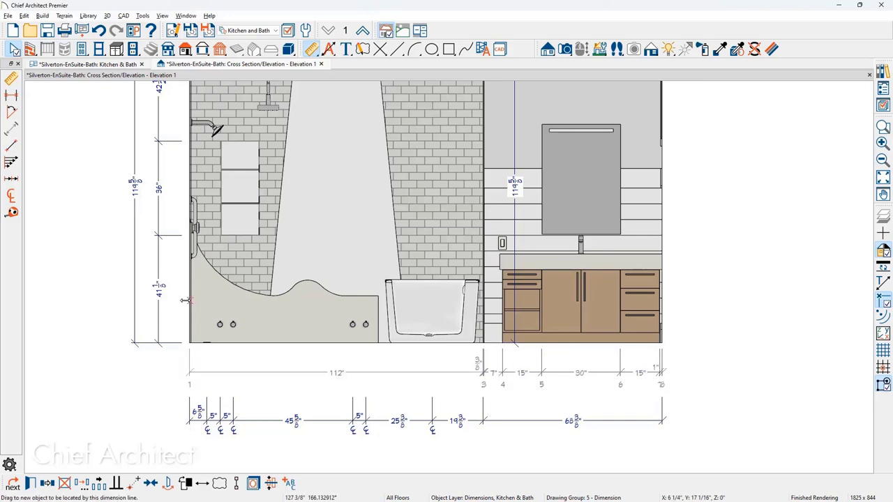
left_click(631, 457)
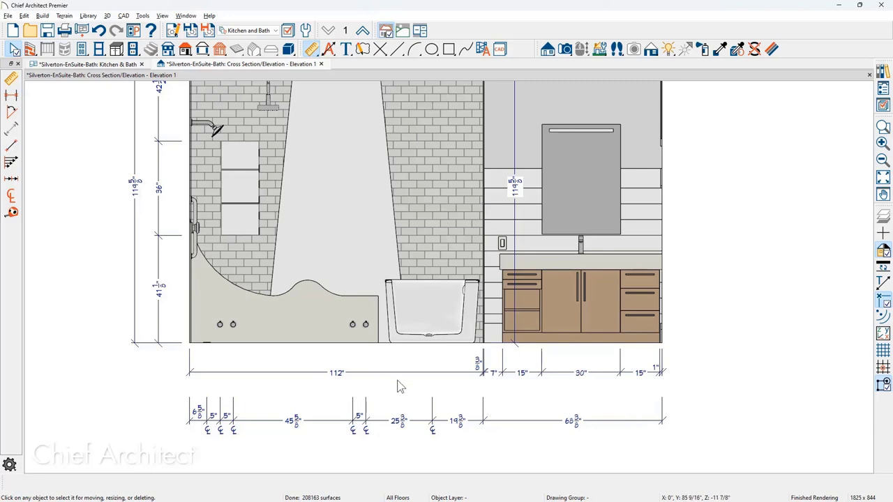
scroll(366, 377, "up", 3)
left_click(372, 372)
left_click_drag(372, 377, 390, 321)
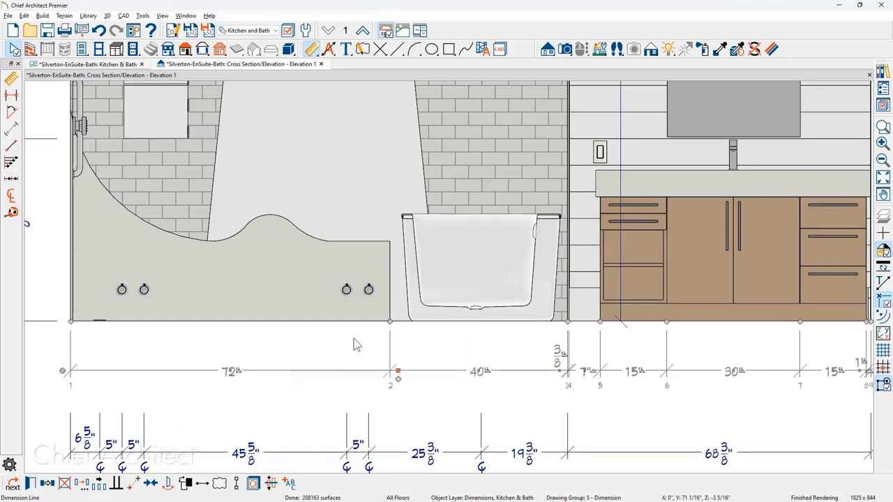
left_click(347, 337)
scroll(342, 338, "down", 1)
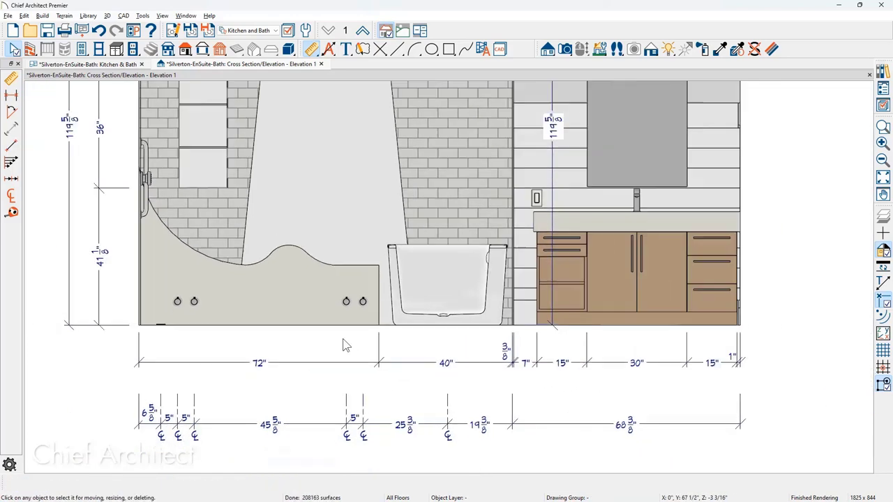
- Move the centerline dimension string up beneath the cabinet dimensions and stretch its fourth extension line up to the shower fixture
left_click(318, 424)
left_click_drag(318, 424, 315, 395)
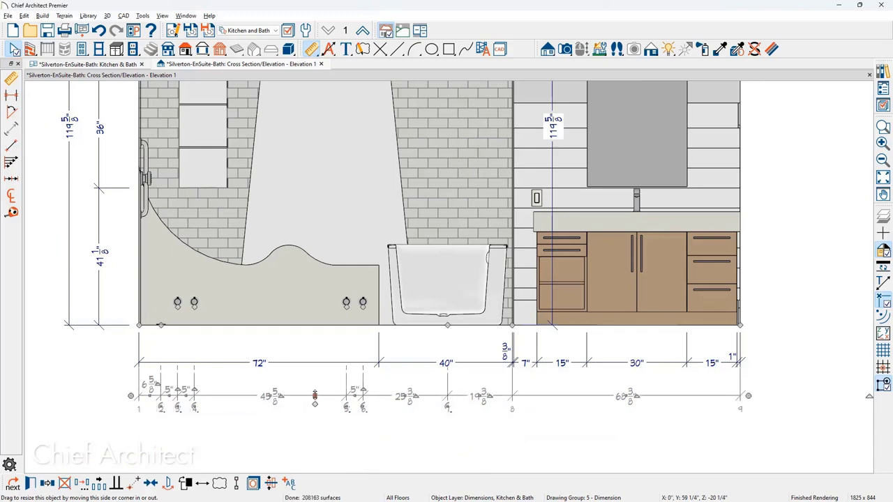
left_click(199, 377)
left_click(193, 363)
left_click_drag(194, 363, 193, 316)
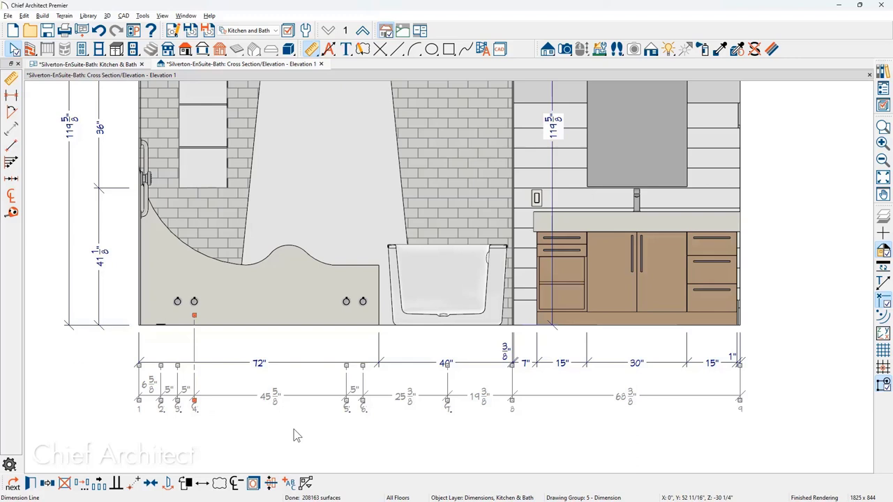
- Draw an end-to-end dimension across the full elevation width and place it below the centerline dimension string
left_click(12, 97)
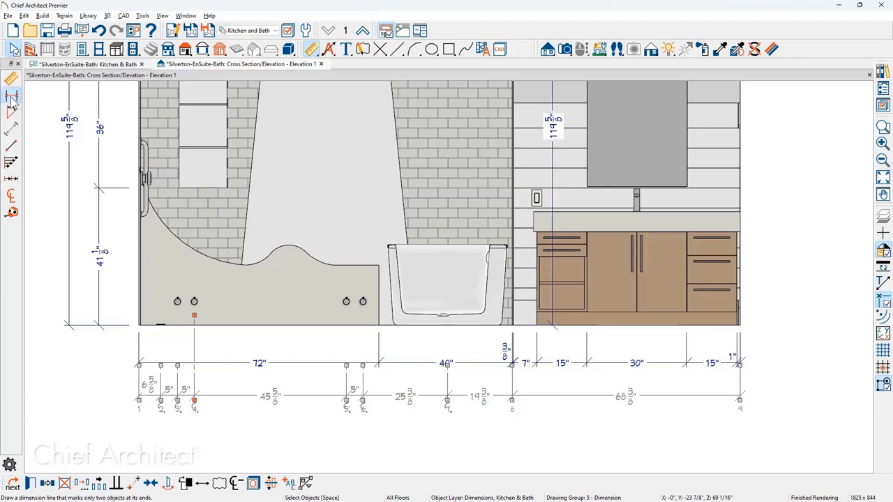
left_click_drag(252, 97, 707, 105)
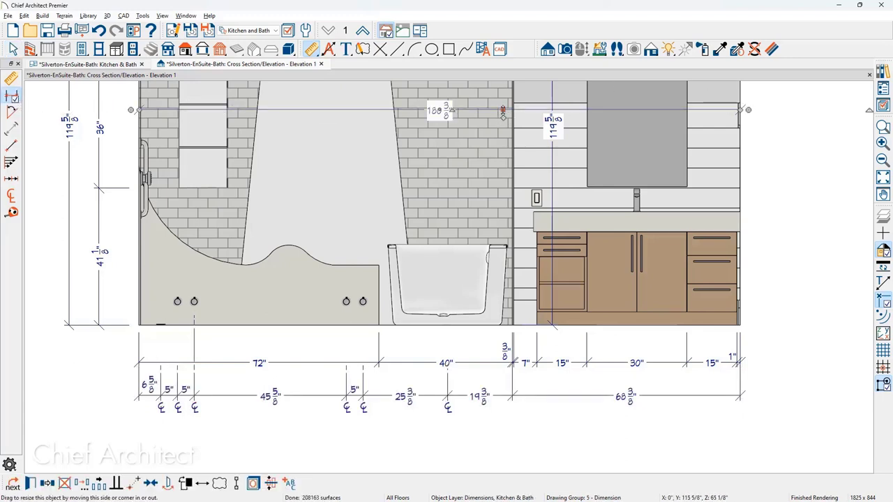
left_click(508, 421)
left_click_drag(508, 421, 508, 435)
key("space")
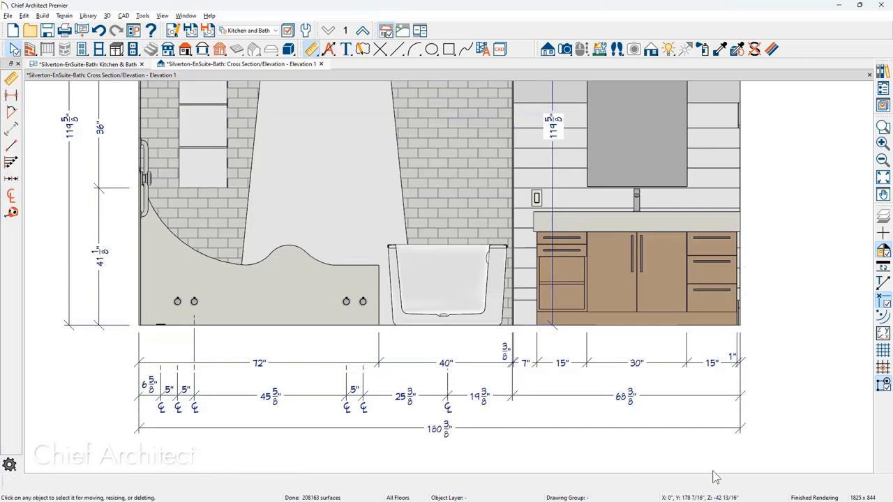
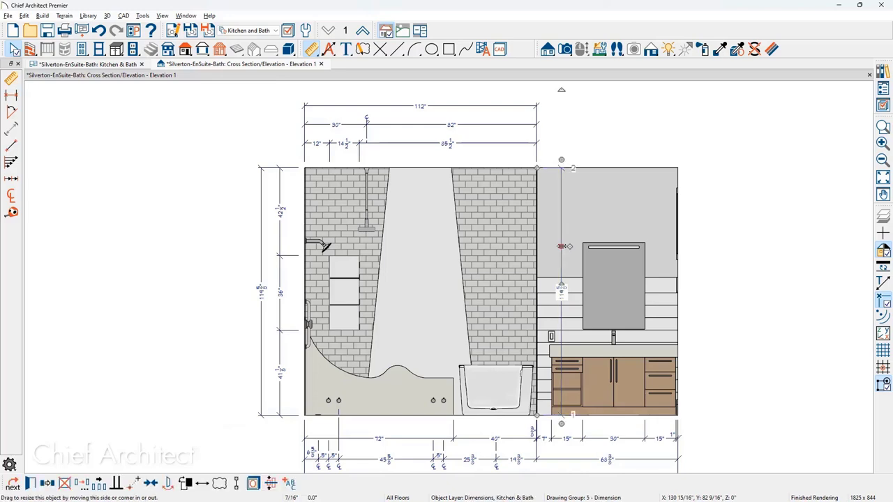
- Move the vanity wall's height dimension outside the window wall, and extend the shower niche dimension string above the ceiling to the window wall
left_click_drag(562, 253, 753, 251)
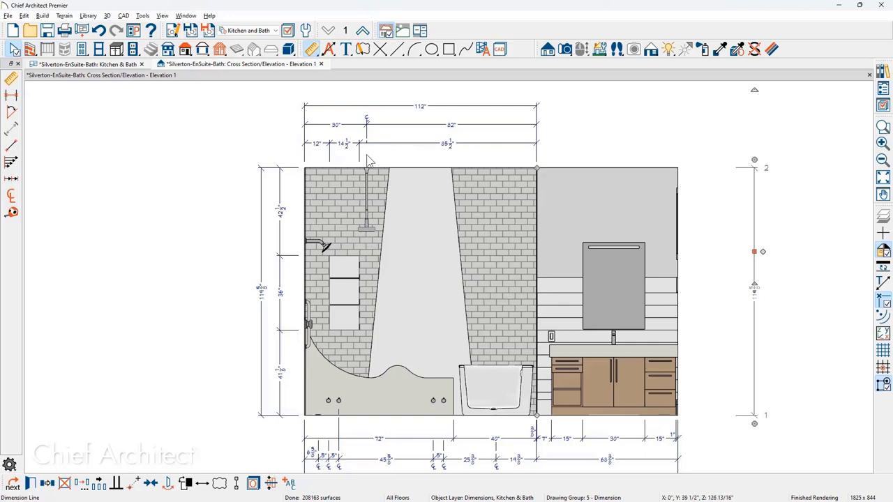
scroll(370, 159, "up", 1)
middle_click_drag(369, 160, 356, 184)
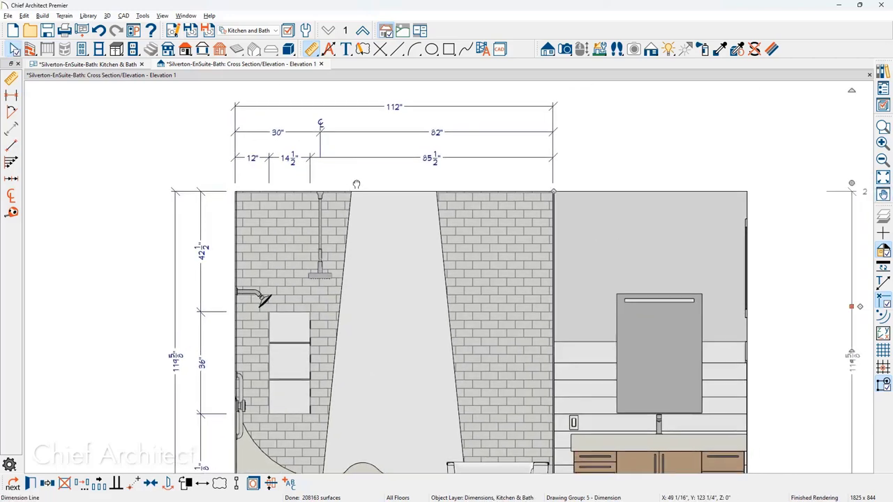
left_click(464, 157)
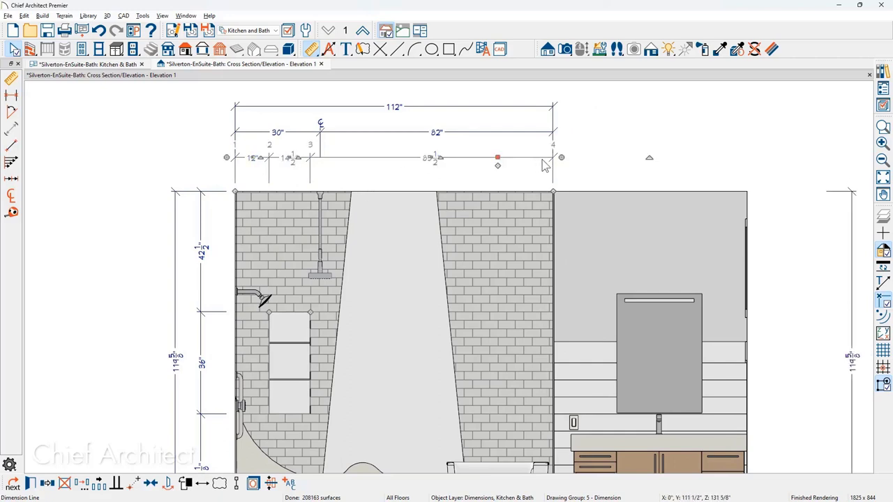
left_click_drag(561, 158, 741, 168)
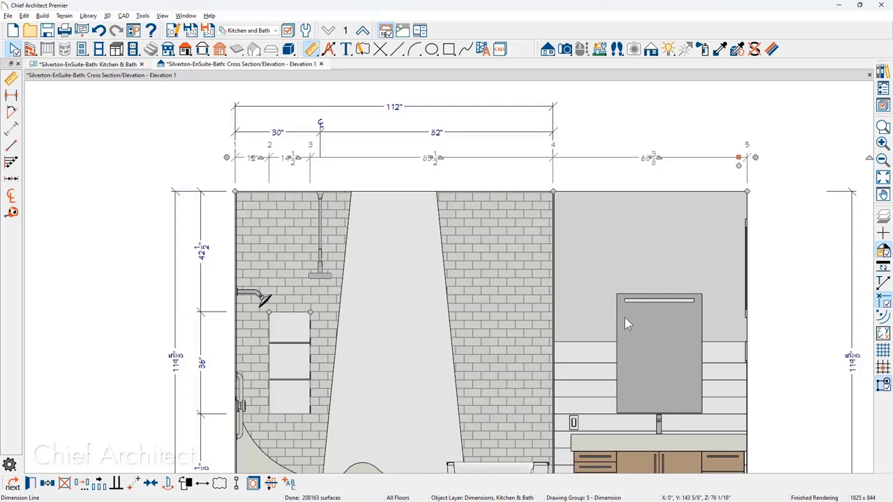
- Try to add the mirror's upper corner to the niche dimension string above the ceiling
left_click_drag(738, 165, 701, 294)
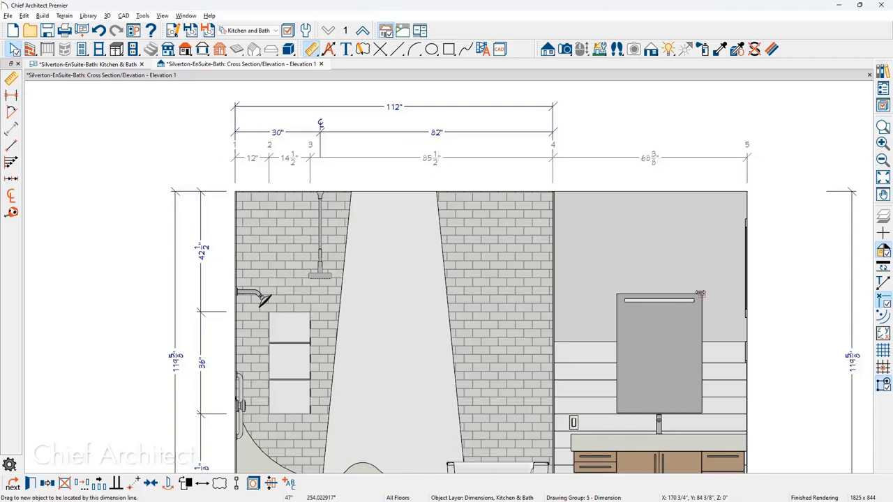
left_click_drag(701, 294, 700, 294)
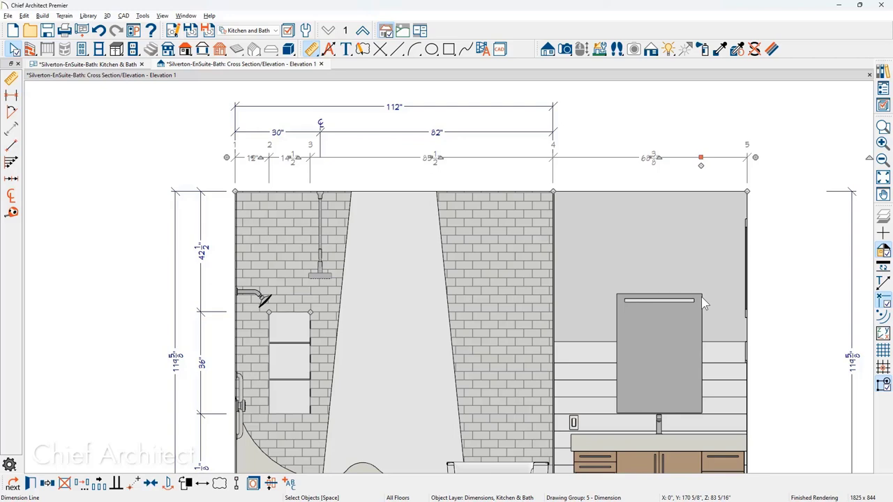
- Place CAD point markers at the corners of the mirror above the vanity
left_click(382, 52)
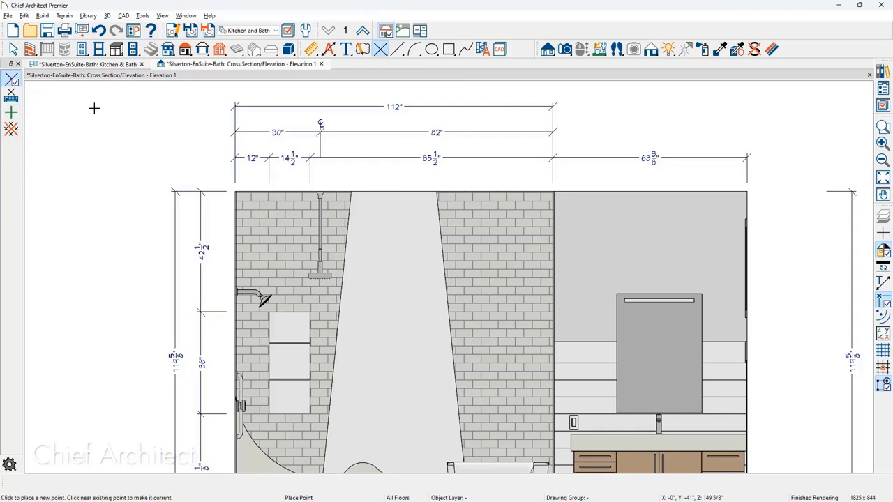
left_click(11, 114)
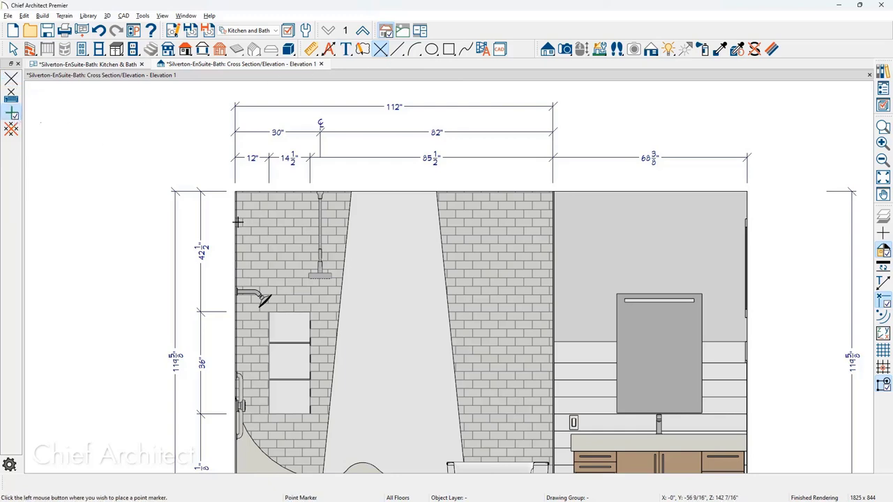
left_click(698, 295)
left_click(625, 301)
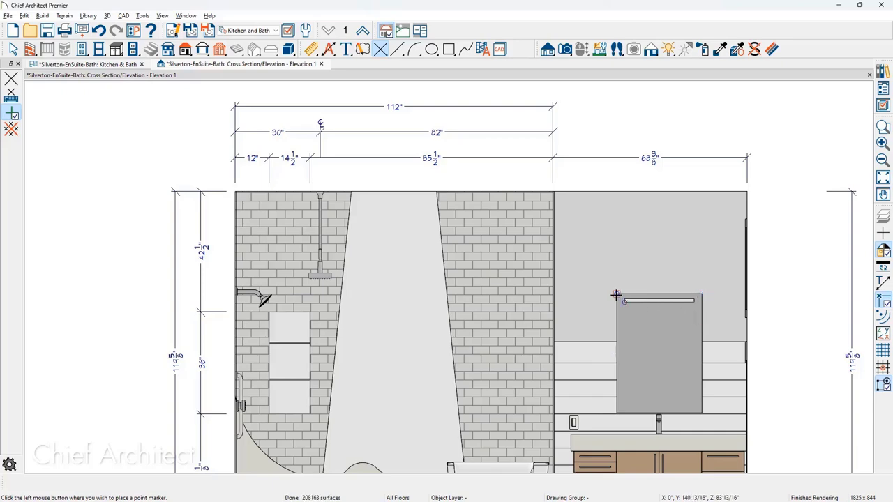
scroll(700, 417, "up", 5)
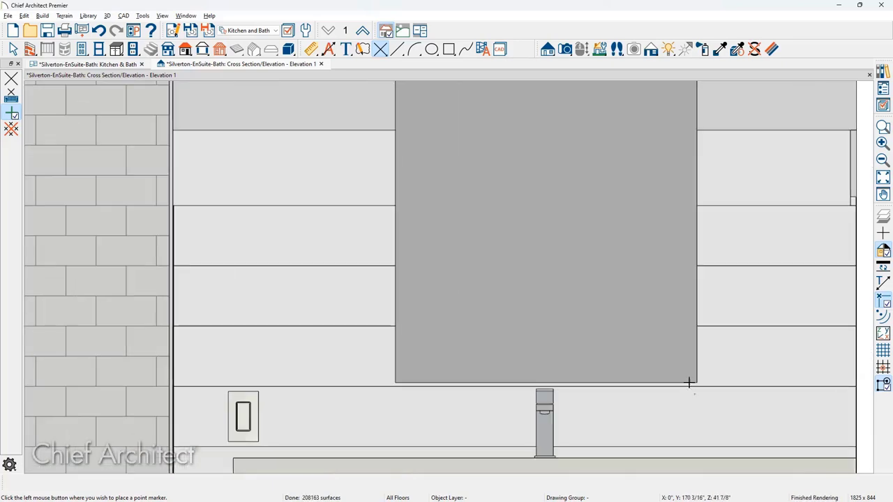
scroll(699, 383, "down", 5)
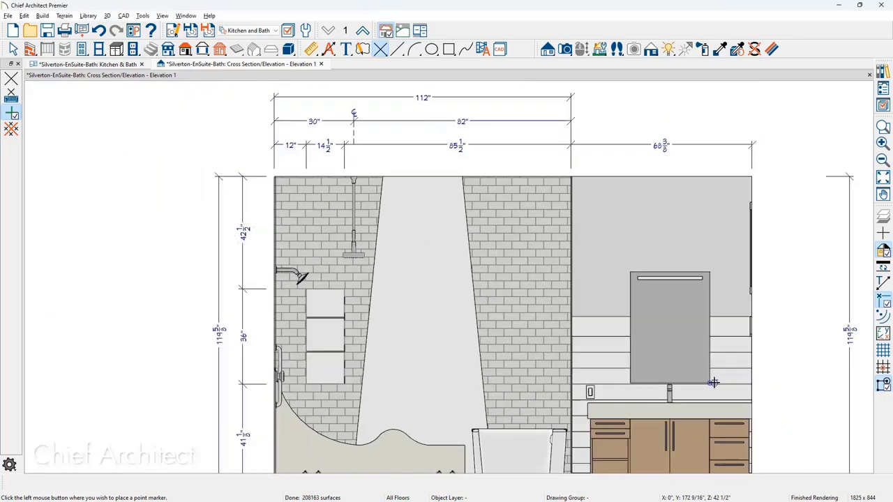
key("Escape")
- Add the mirror's two upper corners to the niche dimension string above the ceiling
left_click(711, 145)
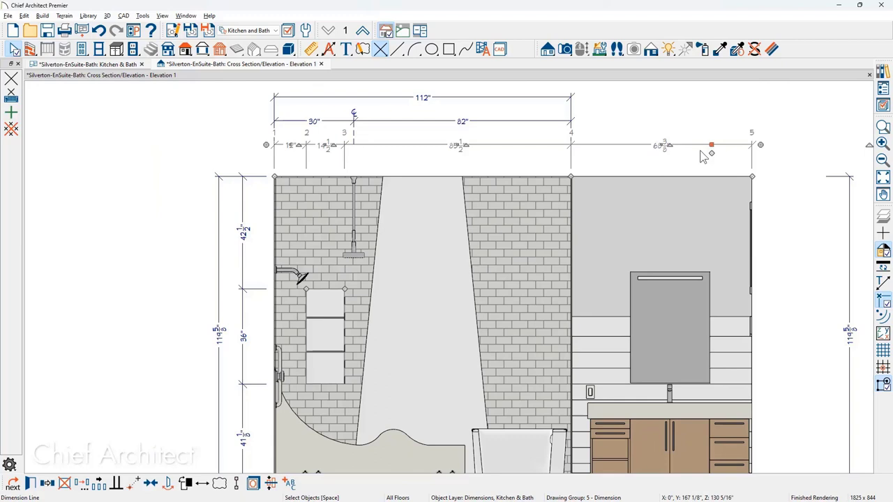
left_click_drag(712, 152, 708, 268)
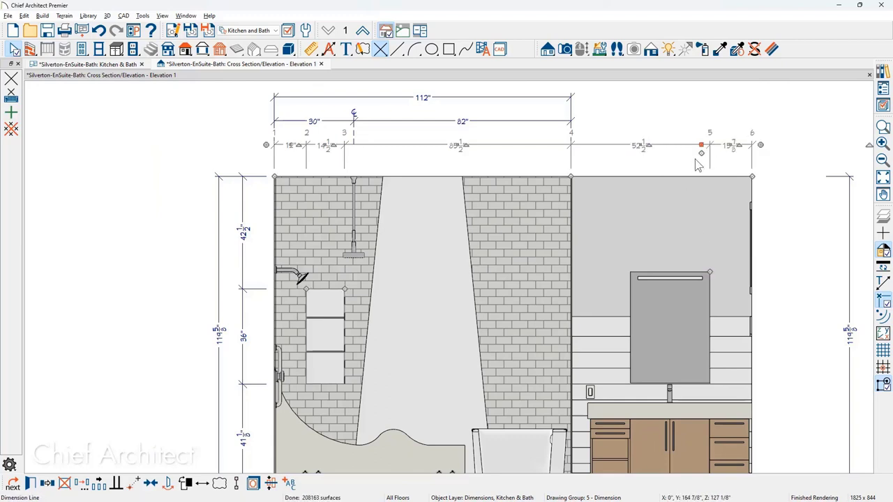
left_click_drag(617, 257, 630, 276)
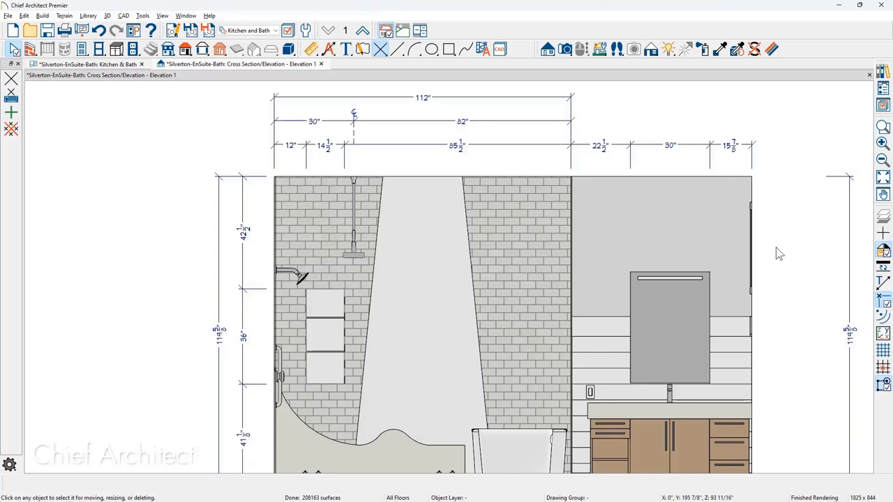
- Extend the centerline dimension string and the overall width dimension above the ceiling out to the window wall
left_click(497, 121)
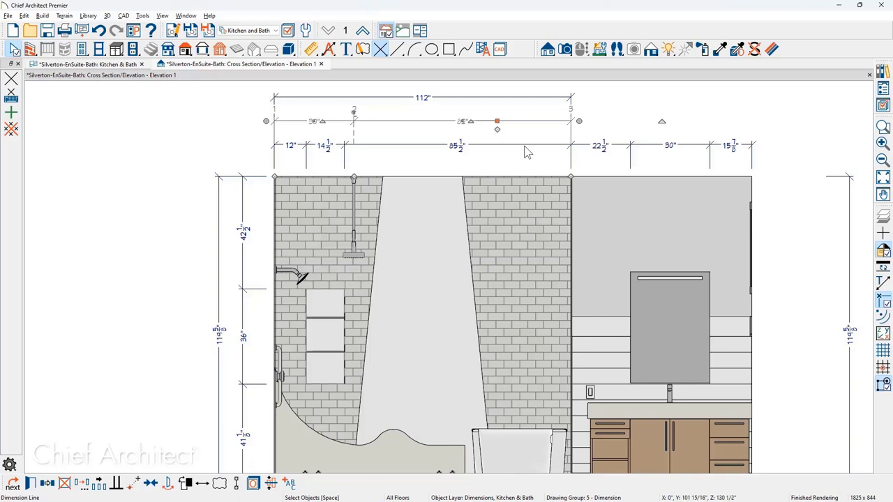
left_click(492, 145)
left_click_drag(636, 168, 751, 176)
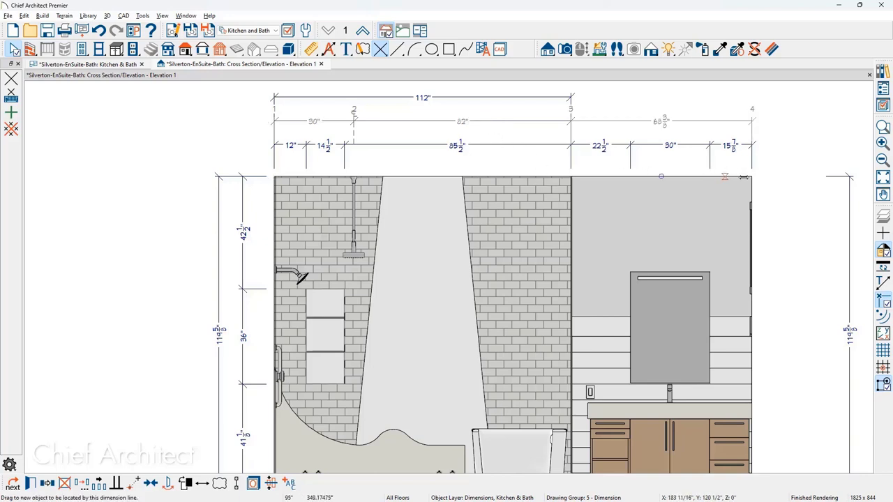
left_click(494, 108)
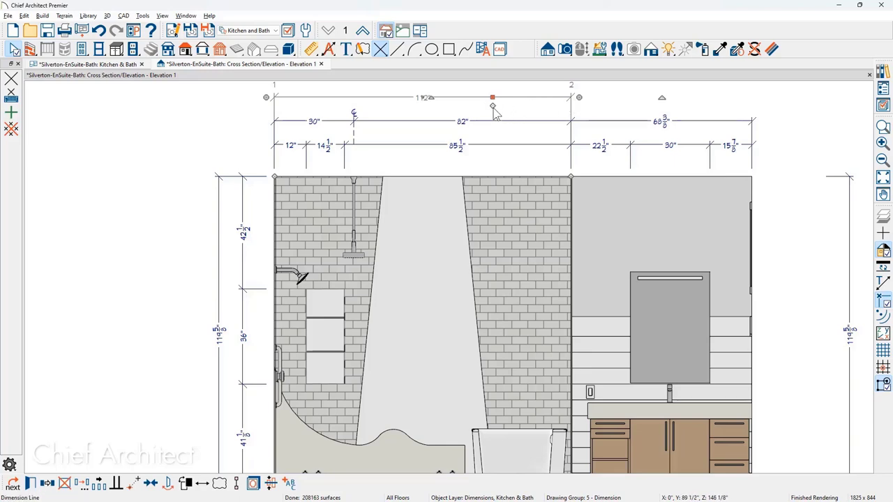
left_click_drag(662, 98, 752, 176)
- Add the other face of the wall edge between shower and vanity to the topmost dimension string, and position its small label above the line
scroll(620, 103, "up", 2)
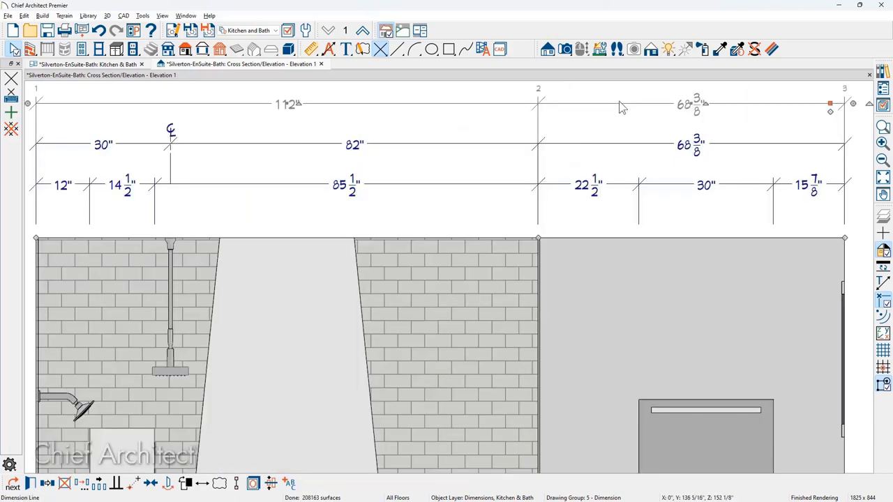
middle_click_drag(623, 108, 607, 152)
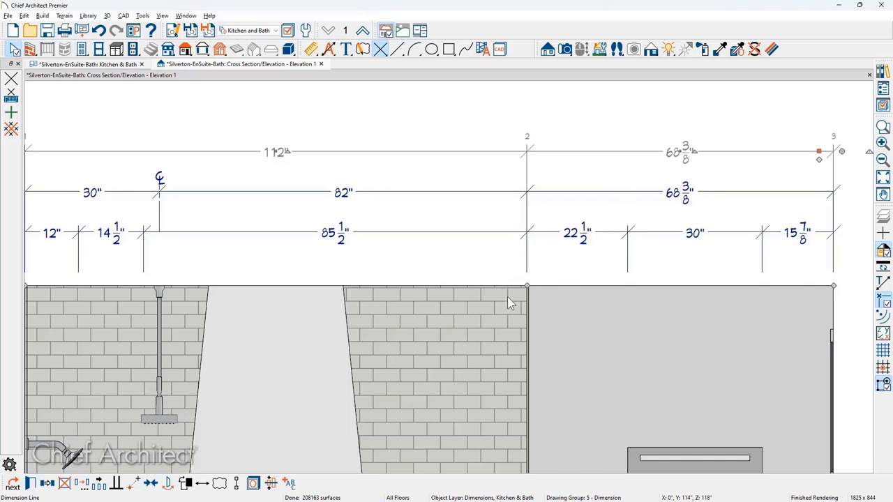
left_click(550, 151)
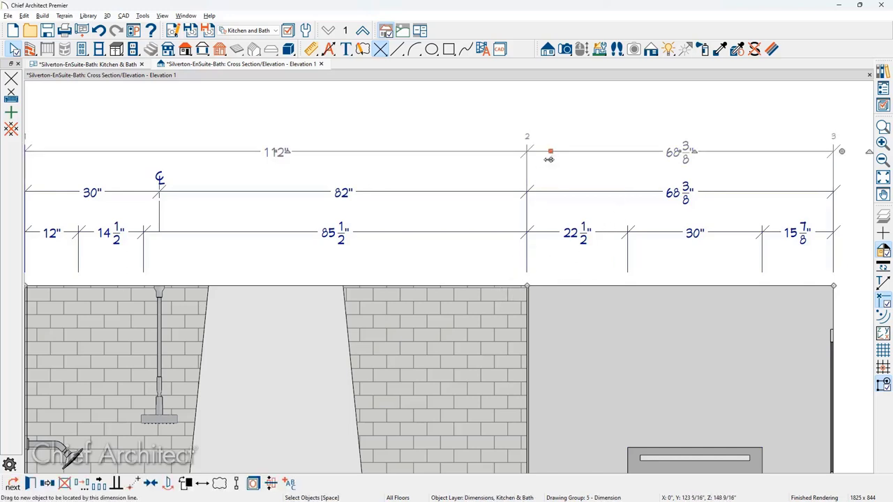
scroll(549, 160, "up", 3)
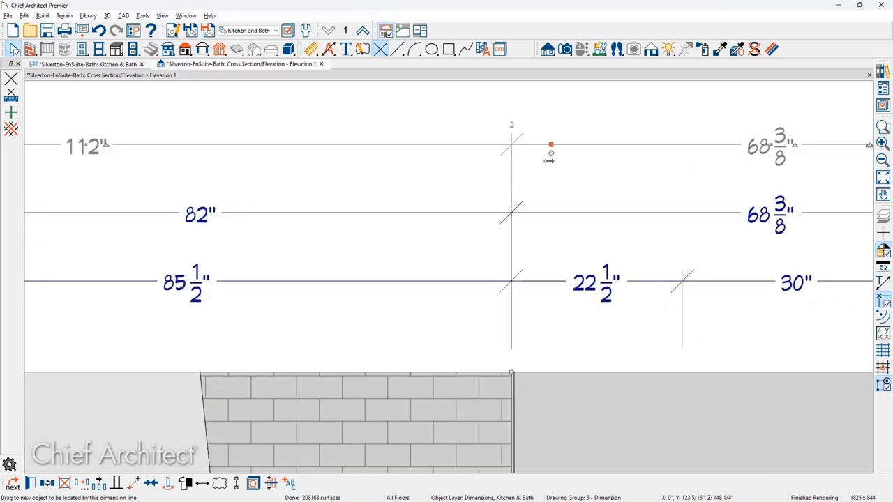
left_click_drag(551, 154, 514, 371)
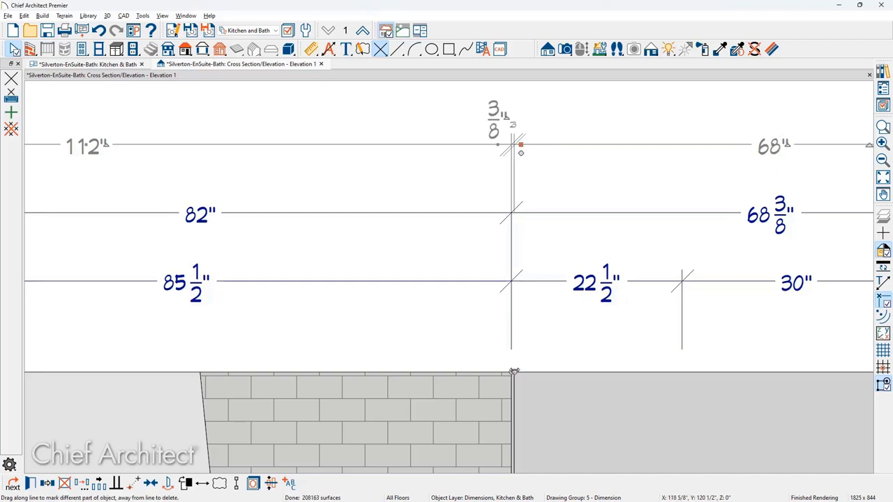
left_click_drag(520, 103, 512, 123)
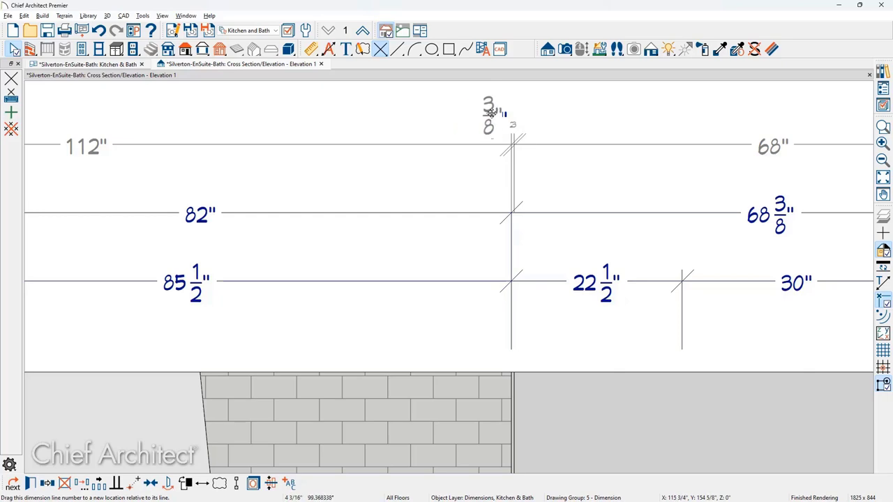
key("Escape")
scroll(512, 142, "down", 2)
scroll(510, 142, "down", 3)
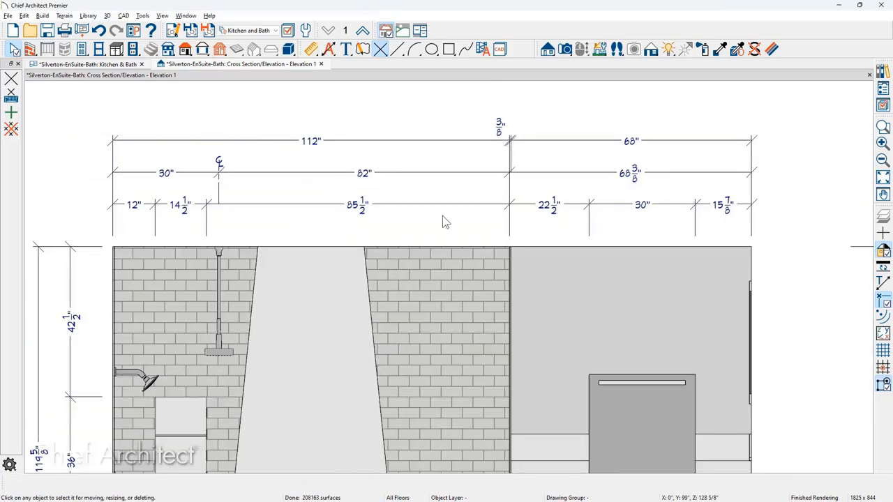
scroll(445, 234, "down", 2)
scroll(391, 260, "down", 1)
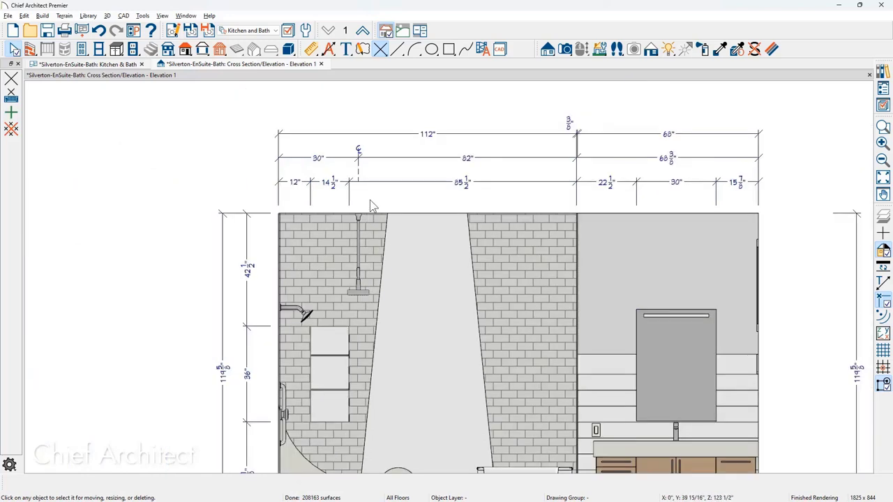
- Stretch the ceiling shower head's centerline extension line down through the niche dimension string to just above the ceiling
left_click(359, 181)
left_click_drag(358, 181, 403, 236)
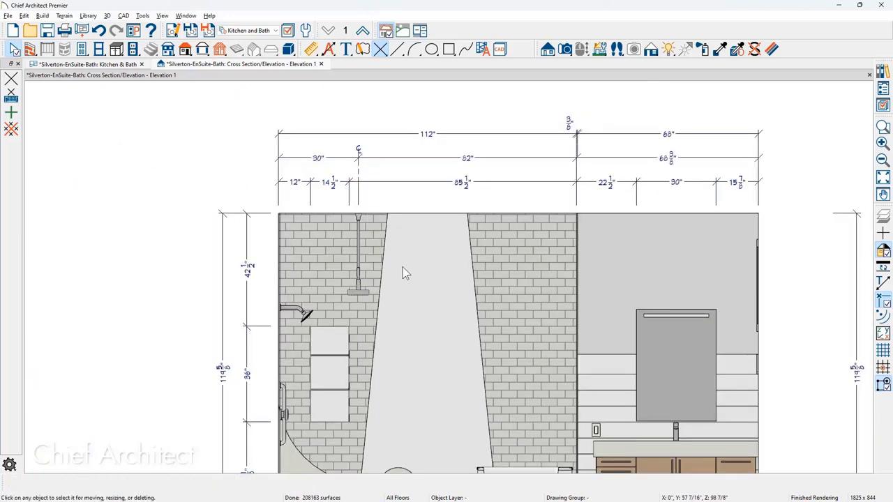
scroll(359, 210, "up", 3)
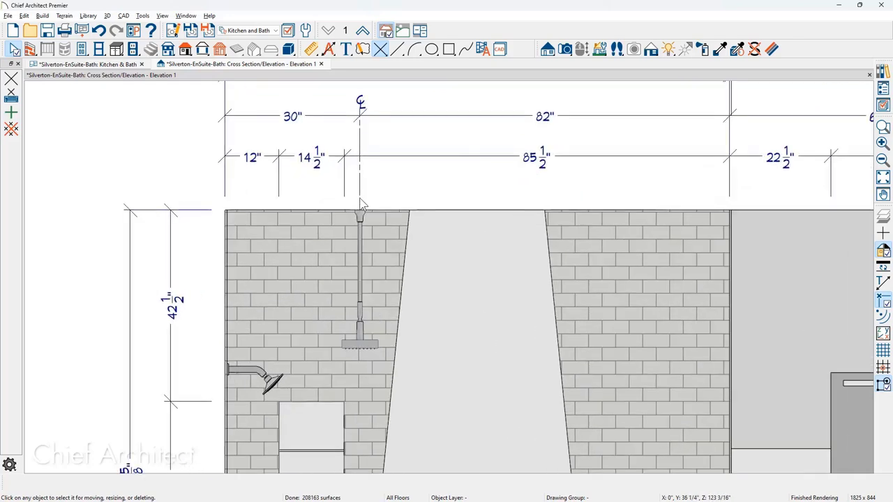
left_click(360, 197)
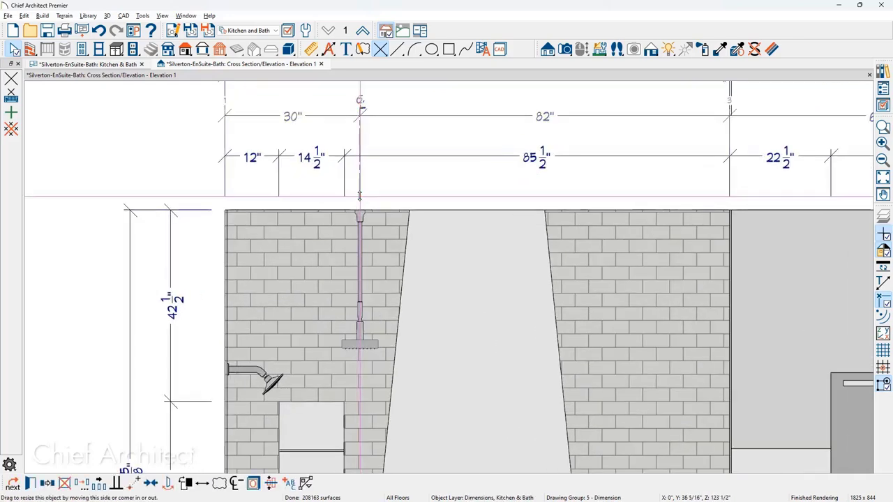
key("Escape")
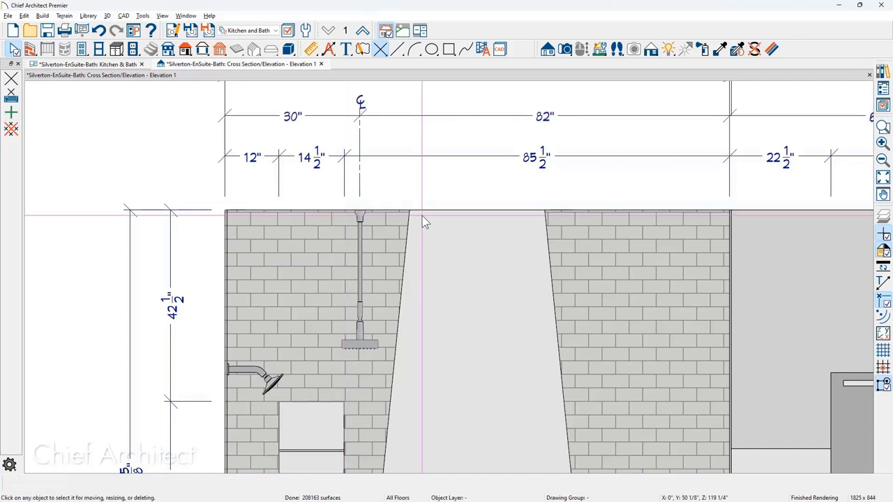
- Move the overall height dimension beside the shower farther outward from the niche height dimension string
scroll(433, 230, "down", 5)
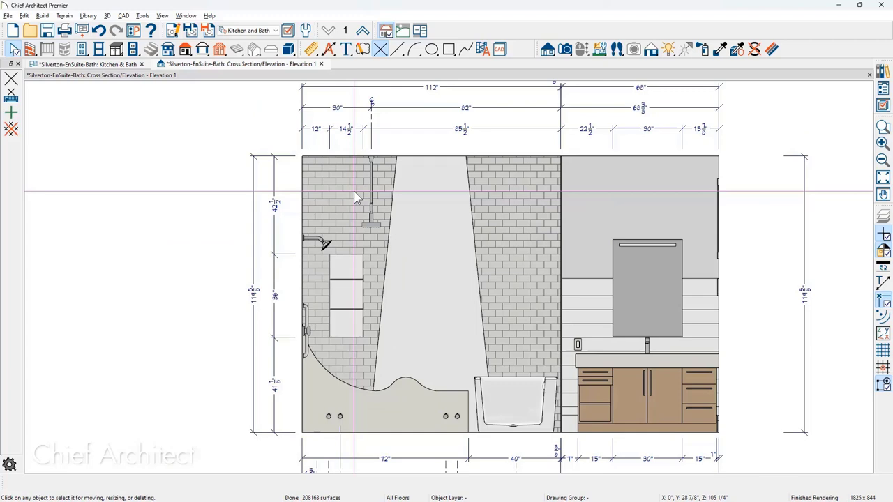
scroll(354, 191, "up", 2)
left_click(264, 340)
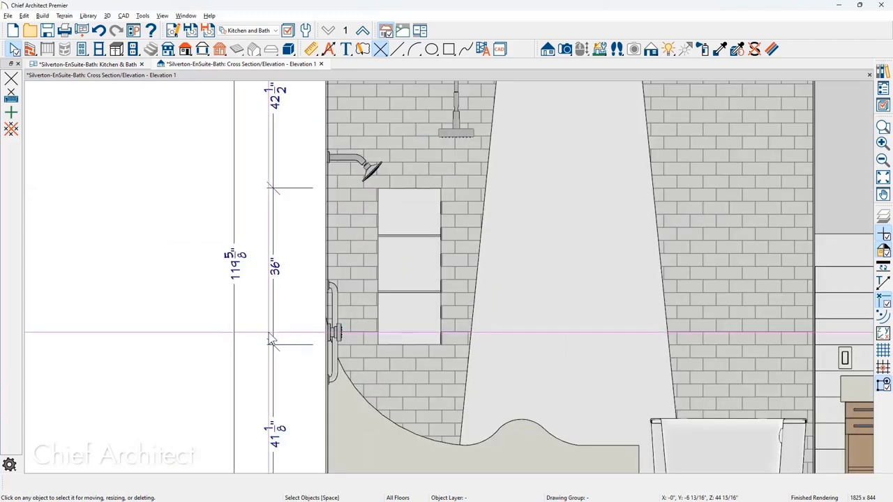
scroll(264, 340, "down", 1)
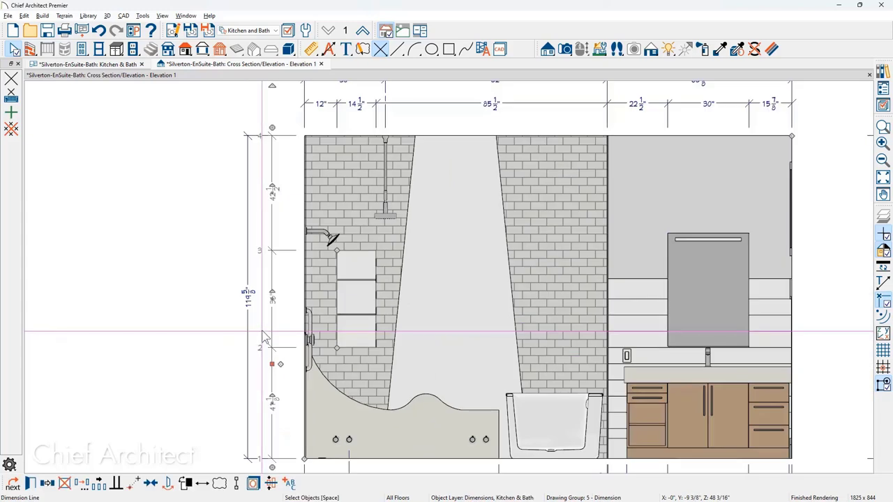
left_click(247, 334)
left_click_drag(247, 334, 194, 334)
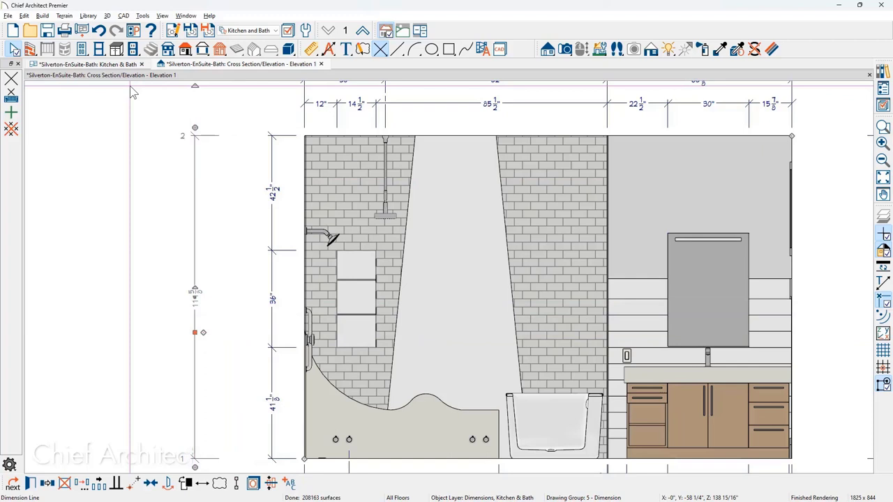
- Draw a floor-to-ceiling centerline dimension along the shower's side wall and place it just outside the niche height dimensions
left_click(314, 50)
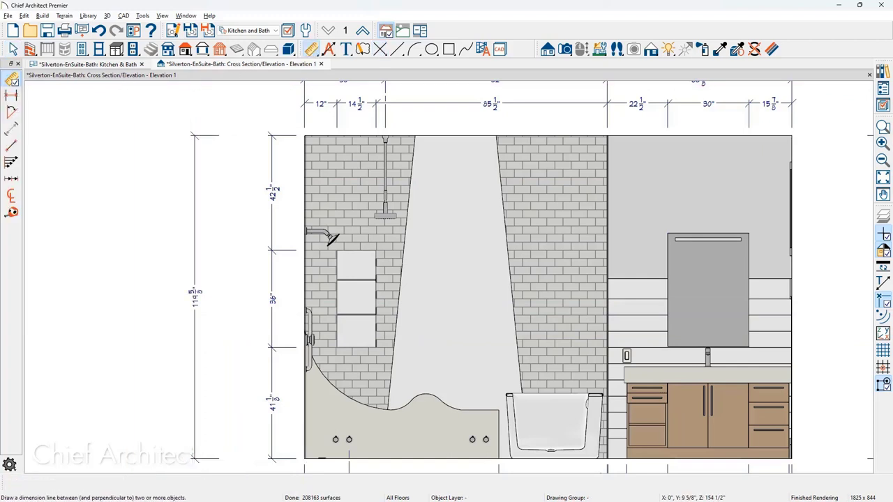
left_click(11, 197)
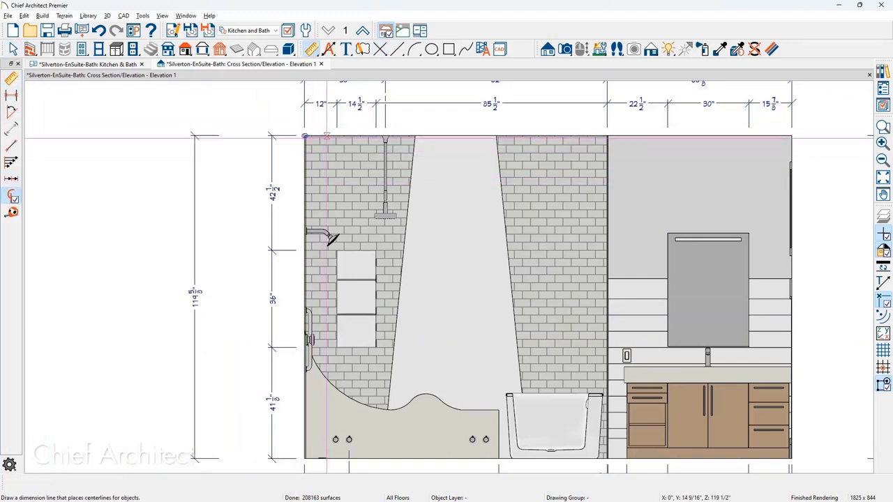
mouse_move(305, 136)
left_mouse_down()
mouse_move(318, 194)
mouse_move(318, 466)
left_mouse_up()
left_click_drag(324, 374, 253, 375)
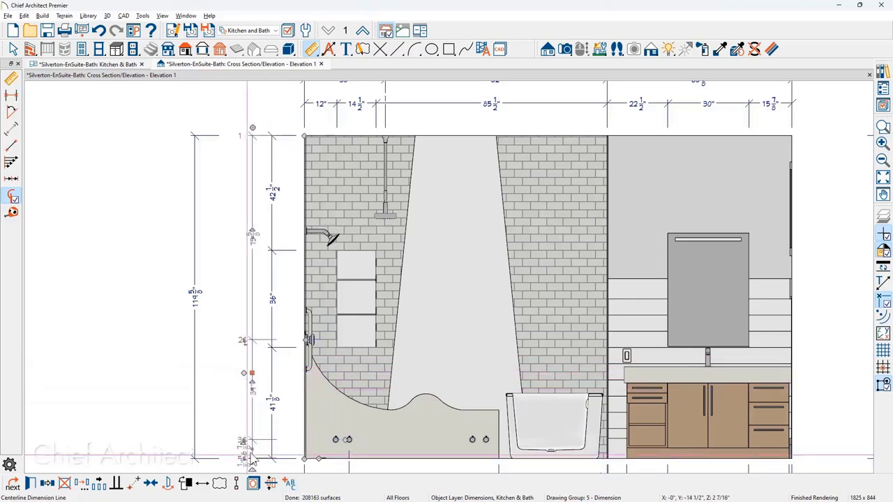
- Remove the floor drain's centerline from the vertical centerline dimension string
scroll(307, 454, "up", 3)
scroll(367, 383, "up", 5)
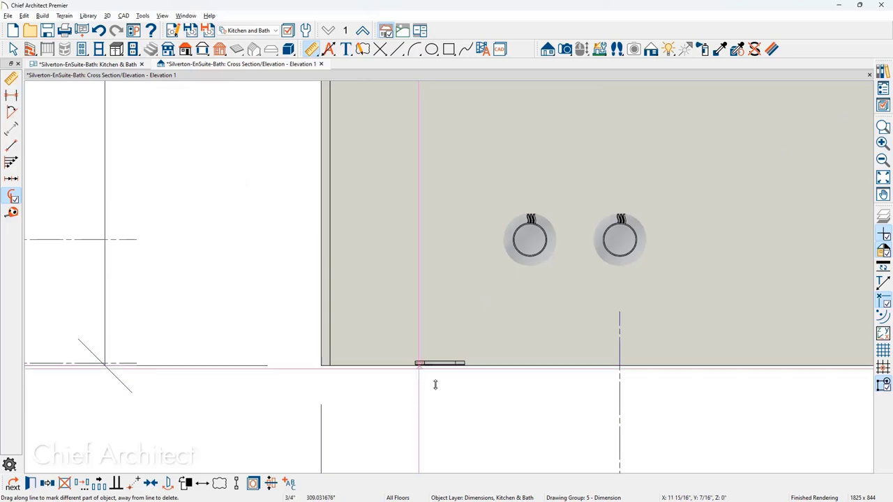
scroll(468, 387, "down", 5)
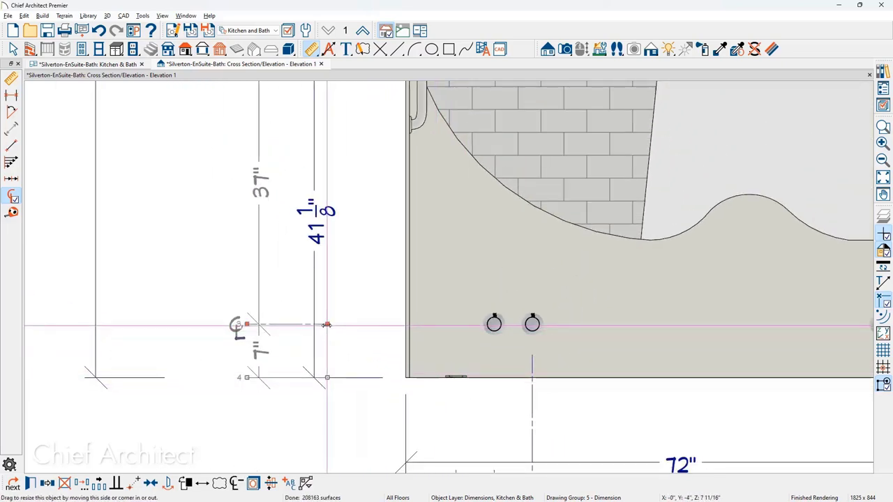
- Stretch the vertical string's centerline extension lines toward the lower round knobs and the wall-mounted shower valve
left_click_drag(327, 324, 460, 322)
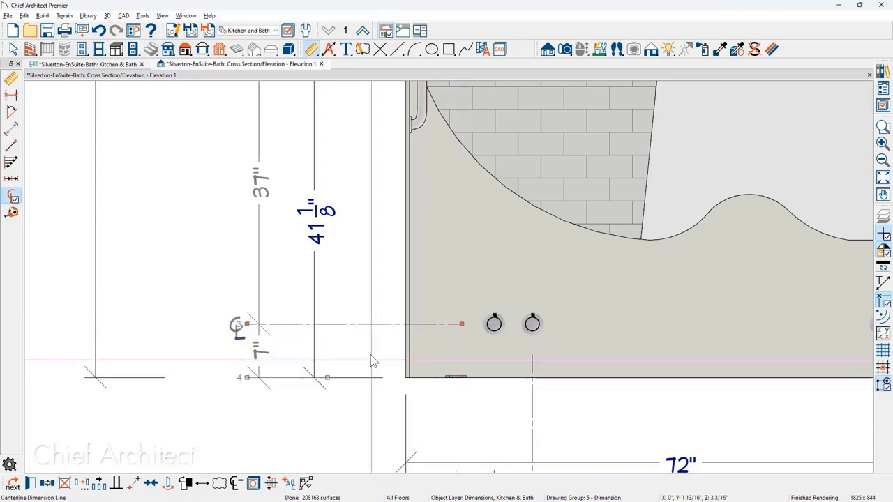
middle_click_drag(386, 247, 354, 446)
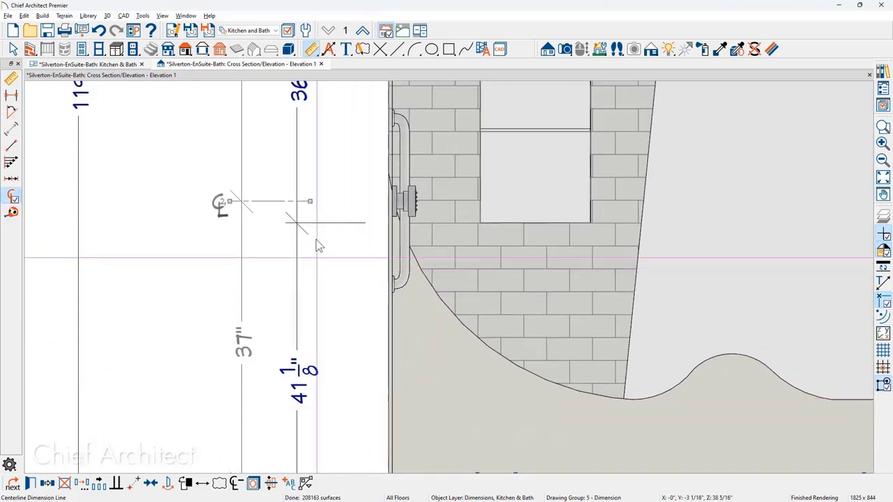
left_click_drag(311, 200, 365, 201)
middle_click_drag(429, 203, 296, 323)
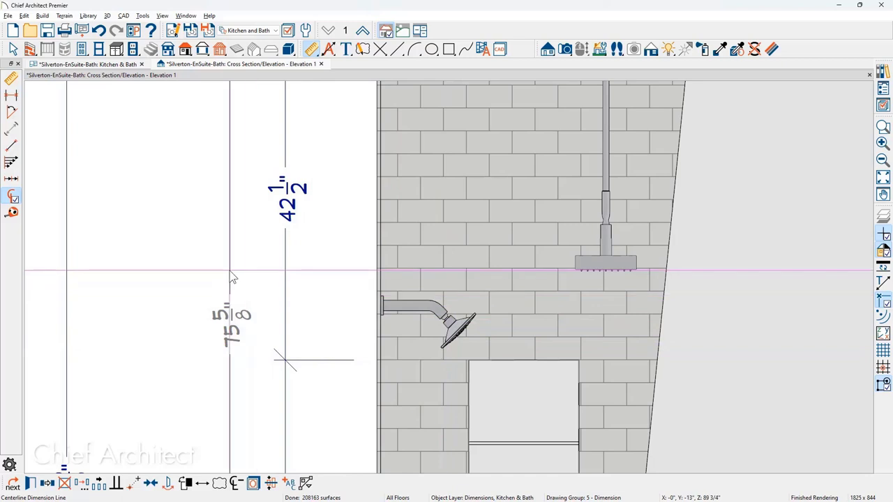
- Stretch the wall-mounted showerhead's centerline extension line in the vertical dimension string farther toward the showerhead
scroll(226, 266, "up", 3)
left_click_drag(225, 267, 491, 319)
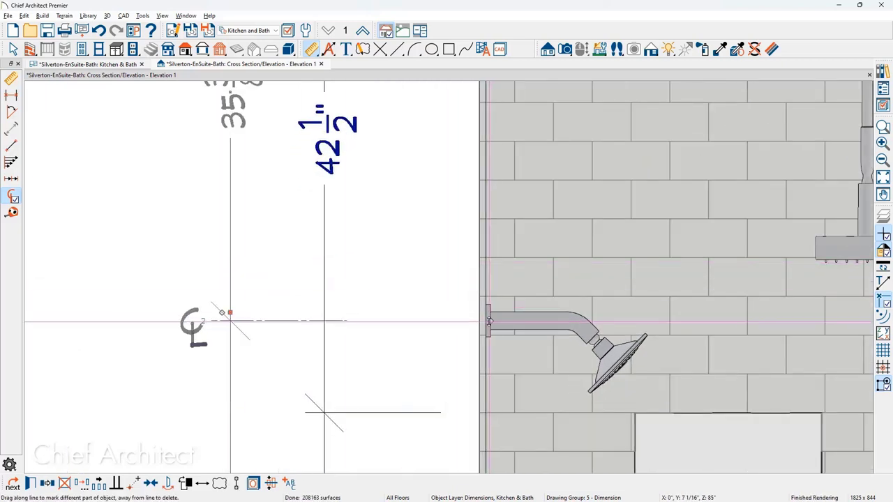
left_click_drag(346, 321, 440, 320)
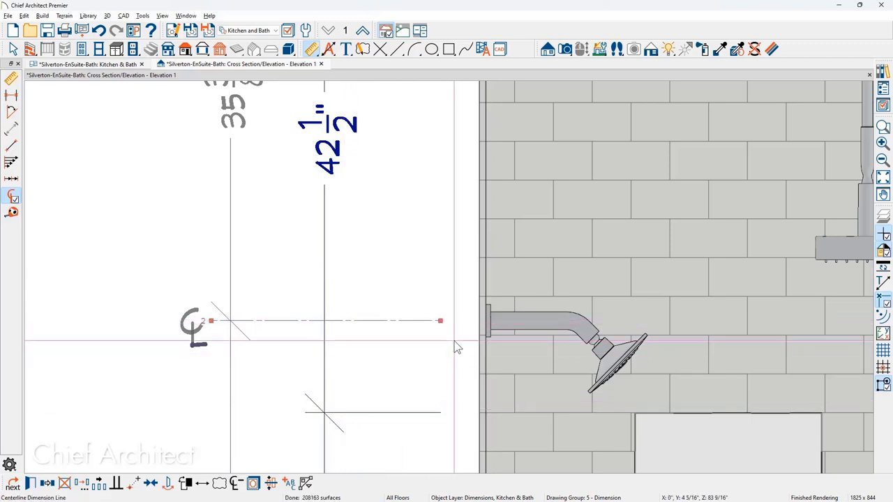
scroll(454, 341, "down", 4)
scroll(457, 347, "down", 5)
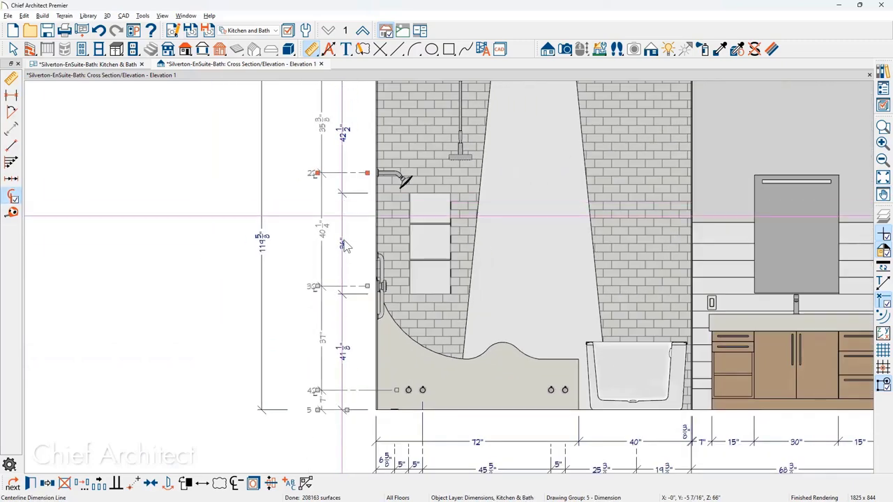
- Move the overall height dimension beside the shower inward, closer to the vertical centerline dimension string
left_click(262, 265)
left_click_drag(260, 262, 296, 265)
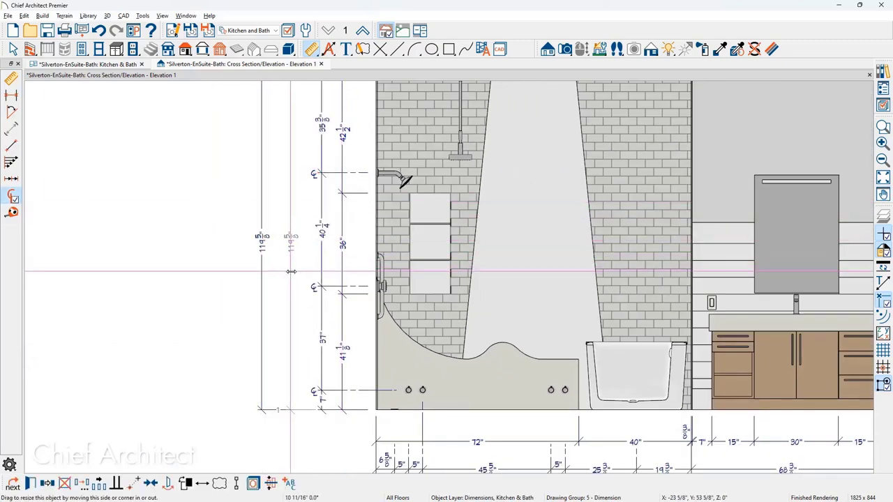
key("Escape")
- Stretch the horizontal string's centerline extension lines below the shower up toward the floor drain and the four round knobs
scroll(285, 354, "up", 5)
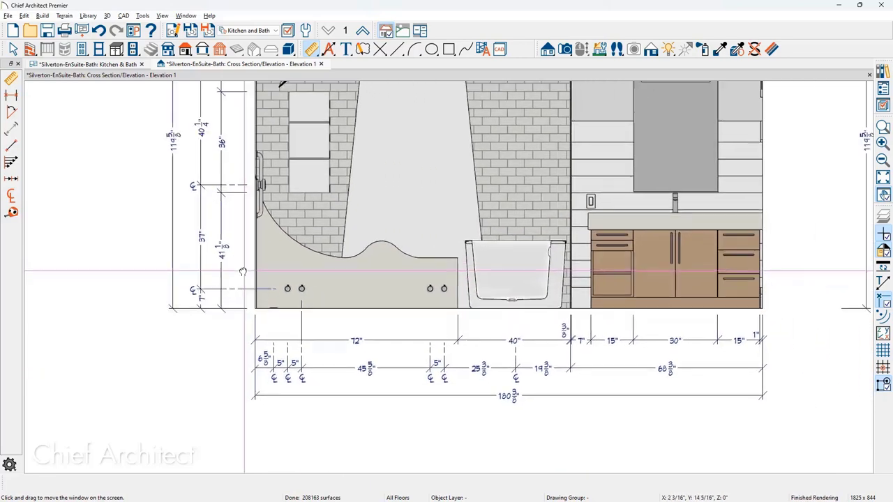
left_click(284, 351)
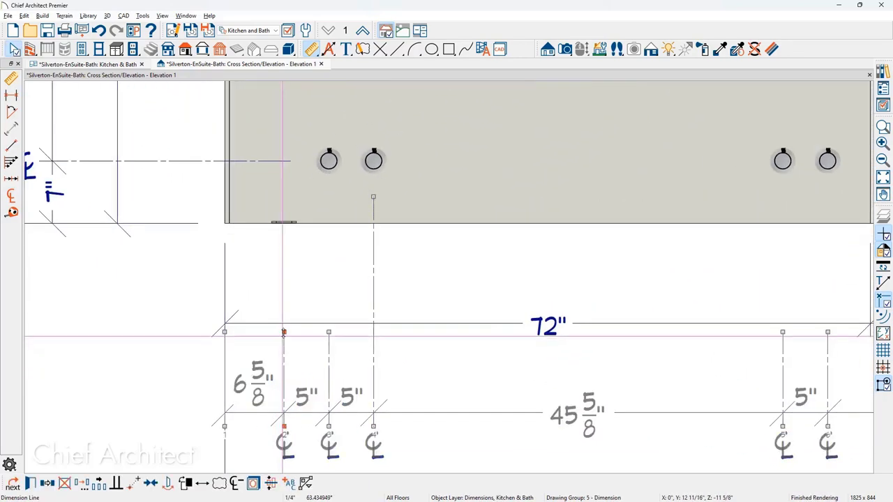
mouse_move(376, 200)
left_mouse_down()
mouse_move(333, 334)
mouse_move(381, 221)
mouse_move(373, 199)
left_mouse_up()
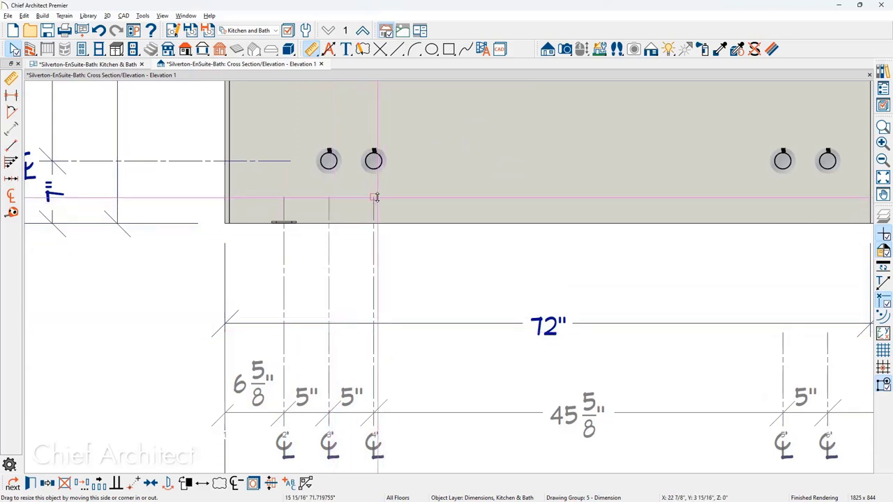
middle_click_drag(373, 198, 179, 210)
left_click_drag(588, 345, 180, 209)
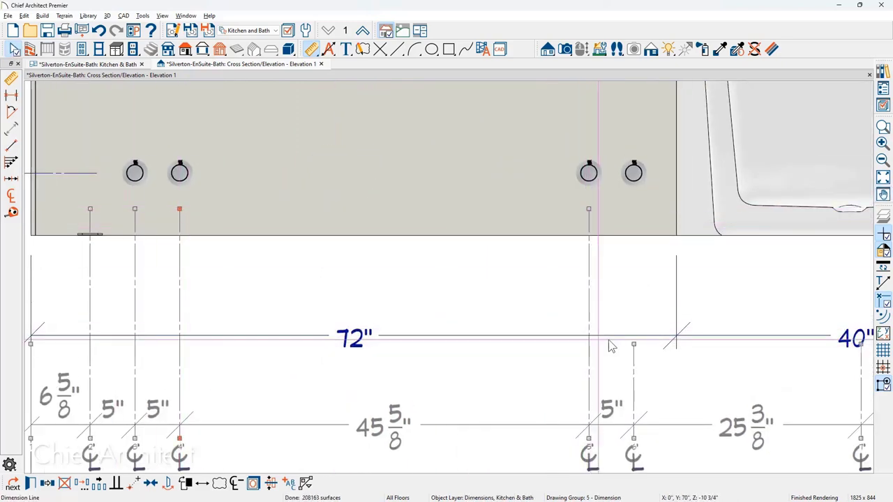
left_click_drag(633, 343, 593, 208)
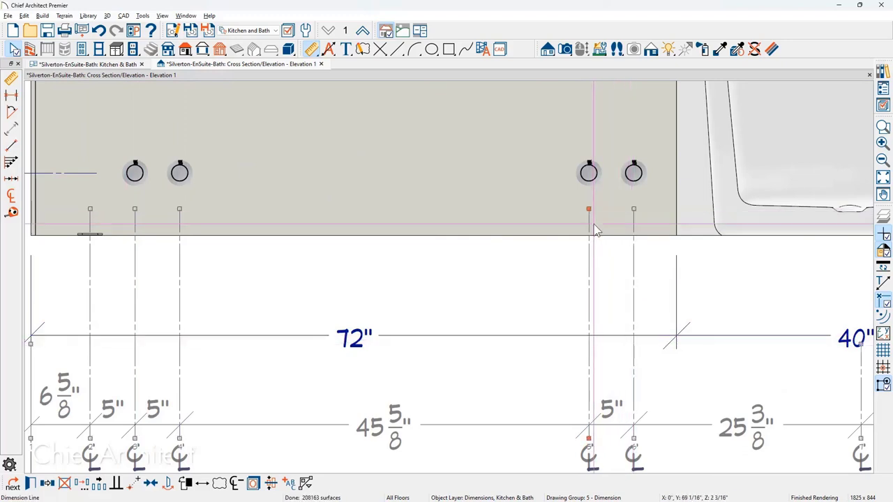
key("Escape")
scroll(487, 235, "down", 5)
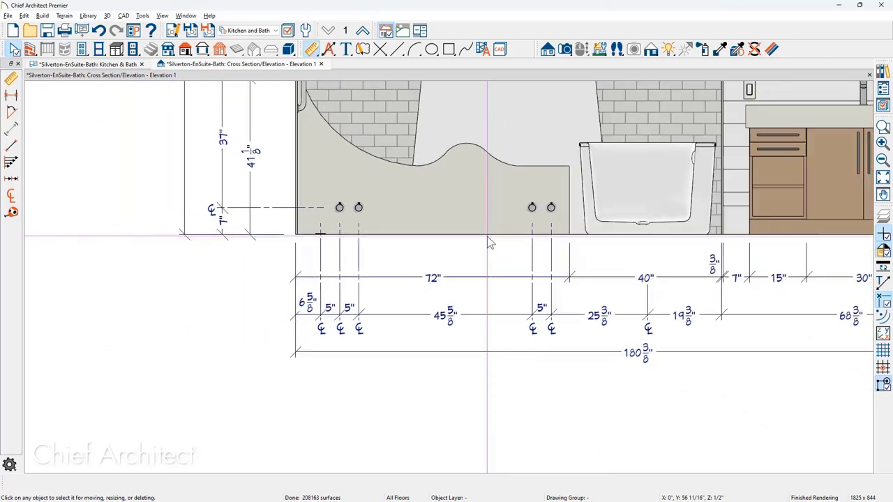
- Draw a floor-to-ceiling dimension string through the vanity and place it just outside the vanity's side wall
scroll(439, 335, "down", 4)
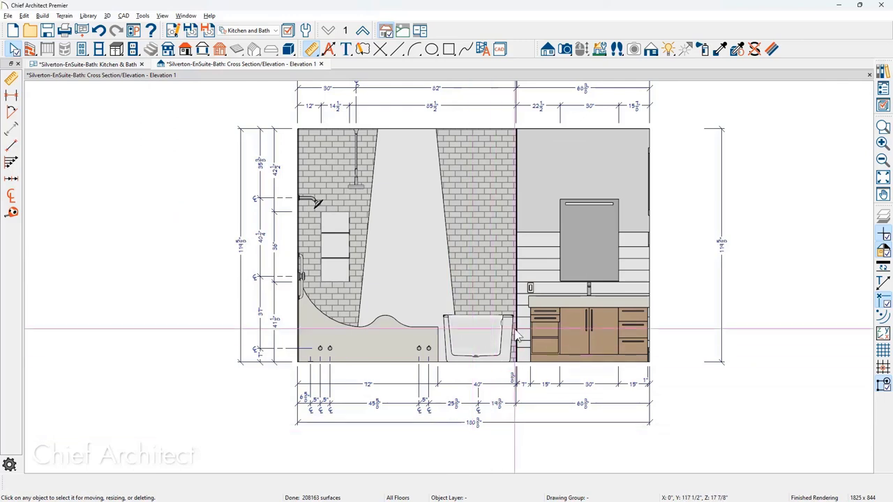
middle_click_drag(472, 434, 470, 453)
middle_click_drag(511, 347, 509, 356)
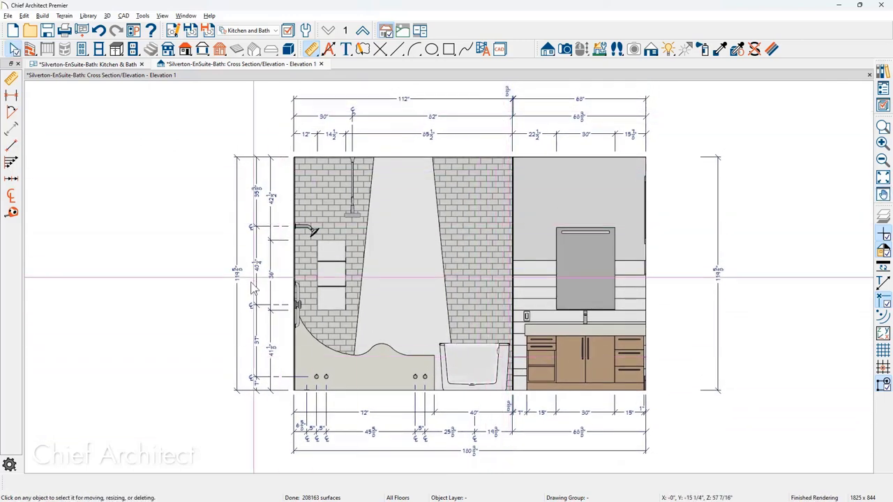
scroll(721, 305, "up", 1)
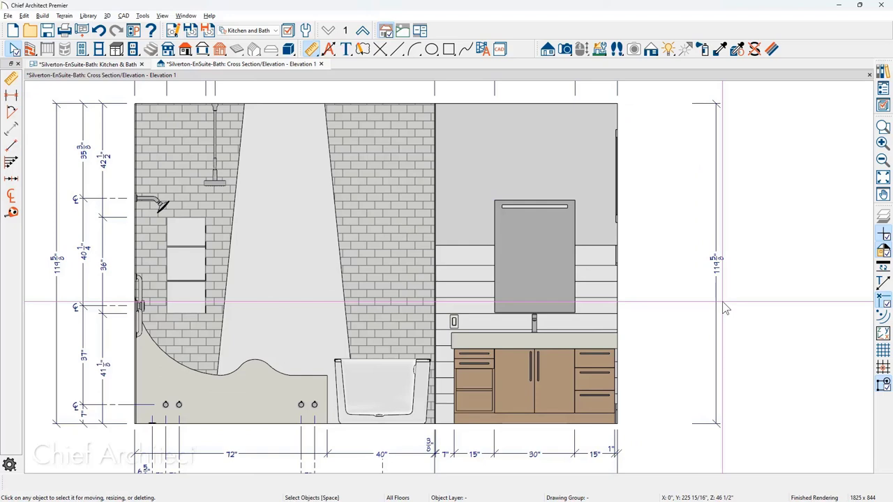
left_click(11, 78)
mouse_move(538, 91)
left_mouse_down()
mouse_move(514, 137)
mouse_move(564, 306)
mouse_move(558, 422)
left_mouse_up()
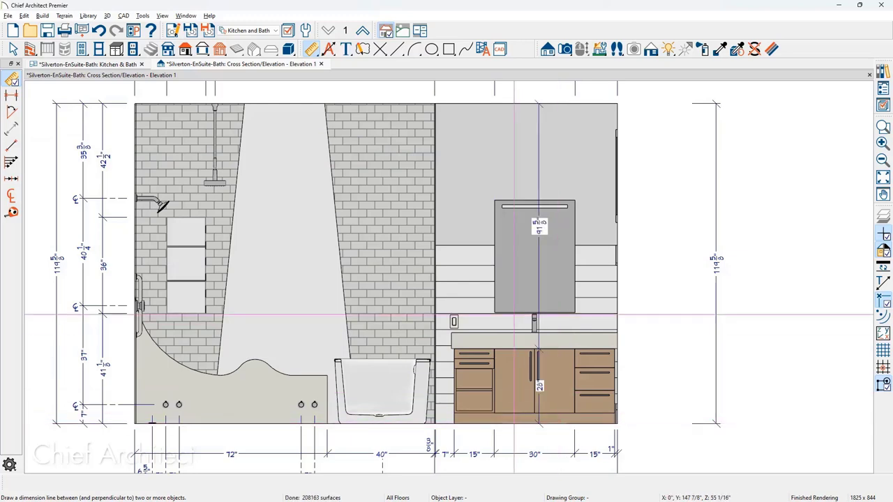
left_click(537, 156)
left_click_drag(538, 155, 650, 163)
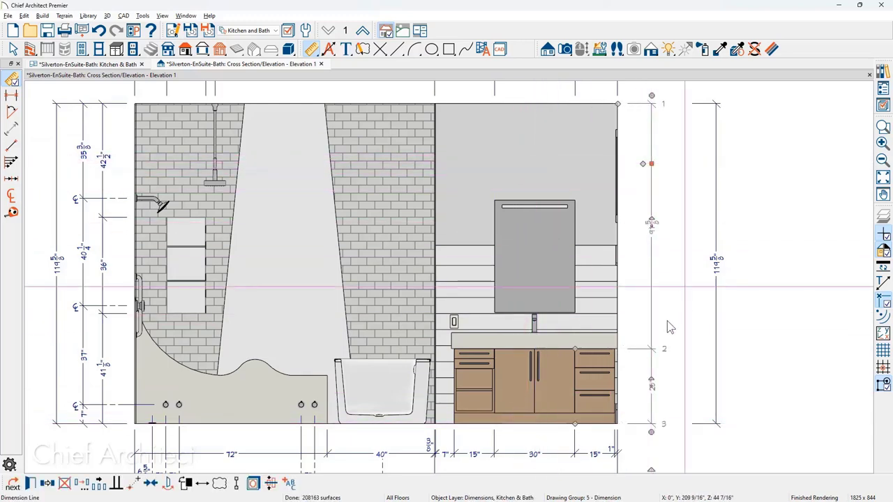
- Add the countertop's top edge as a located point in the vanity height dimension string
scroll(663, 333, "up", 3)
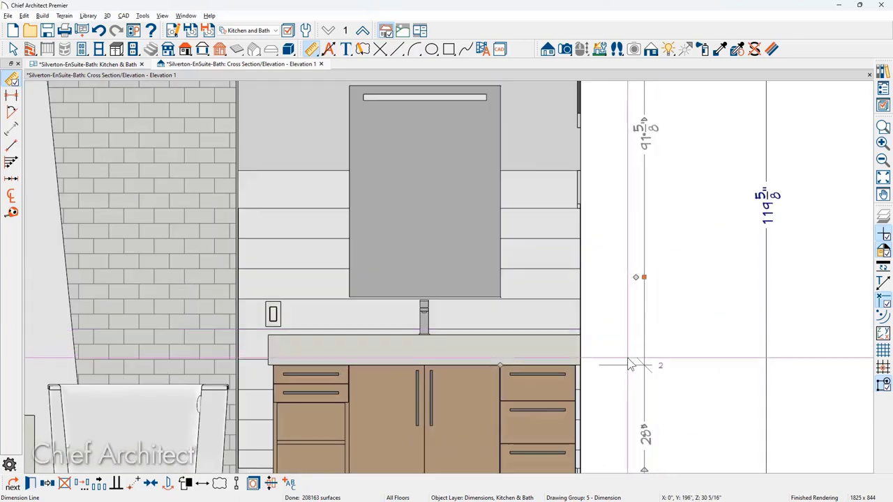
left_click(644, 335)
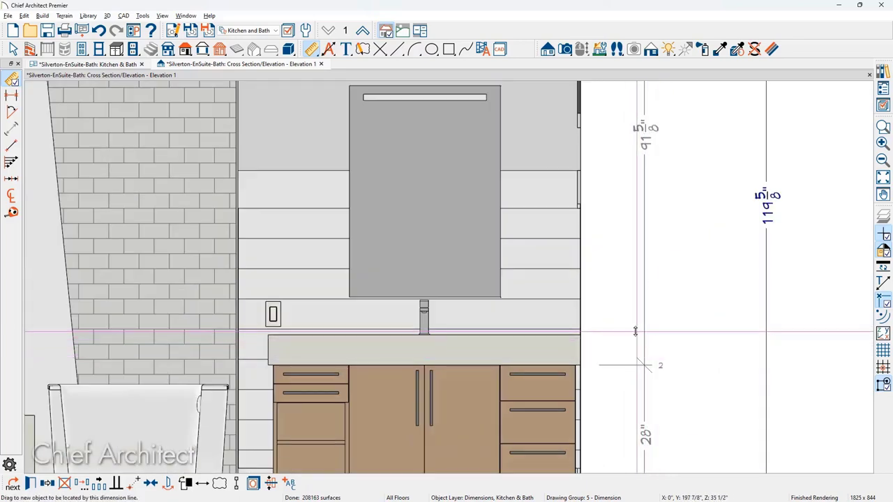
scroll(651, 233, "down", 4)
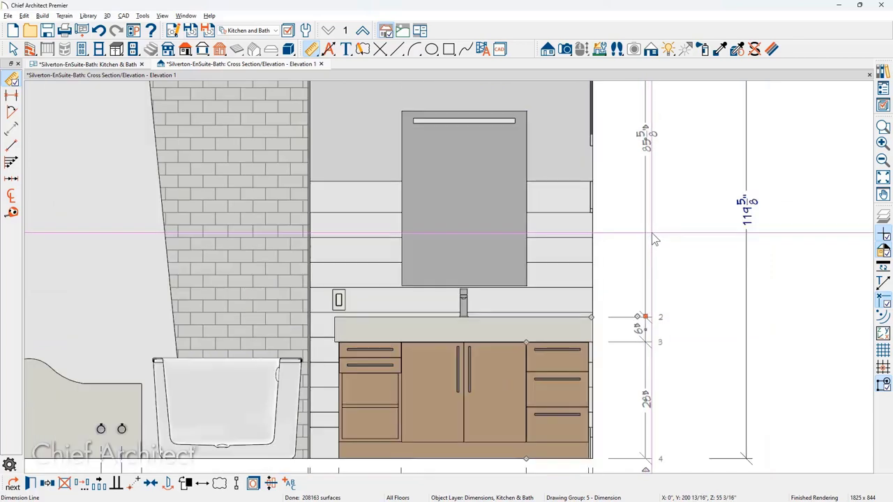
- Draw a second floor-to-ceiling dimension string through the mirror and vanity and place it just outside the vanity height string
scroll(654, 240, "down", 1)
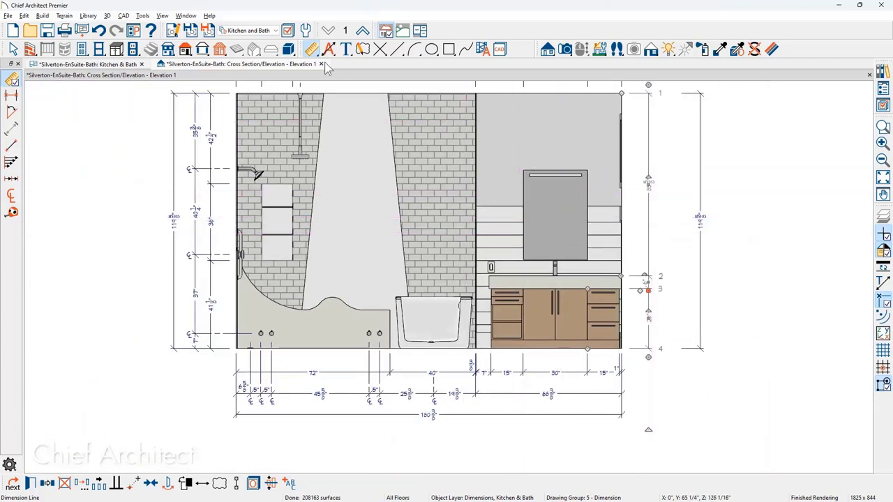
middle_click_drag(561, 231, 557, 238)
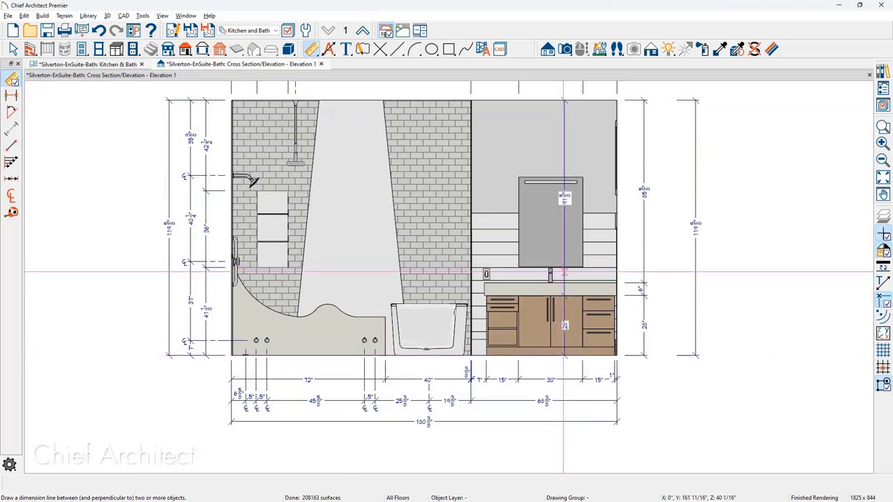
left_click(646, 273)
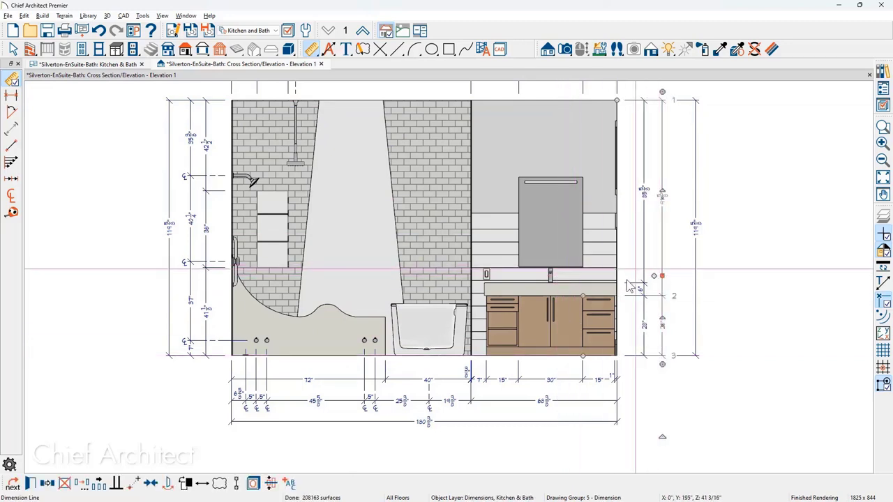
- Relocate the second string's cabinet-top extension line to the mirror's bottom edge and add a point at the mirror's top edge
scroll(598, 293, "up", 1)
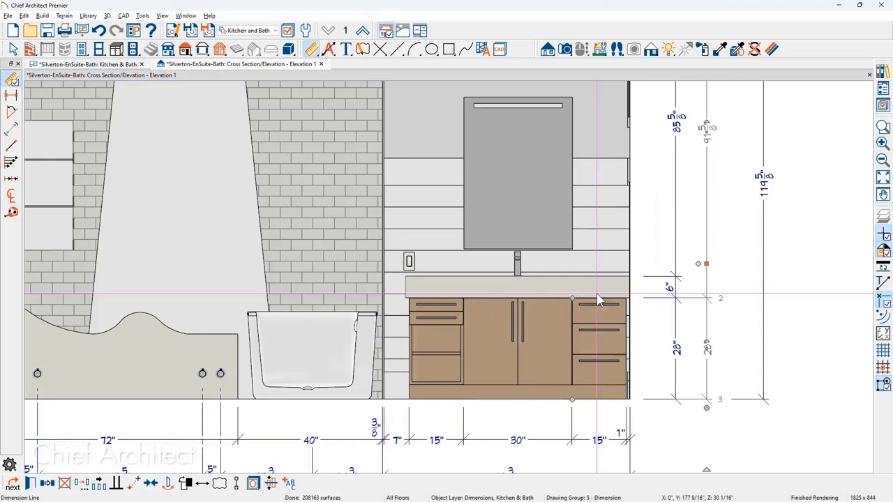
left_click_drag(598, 300, 573, 249)
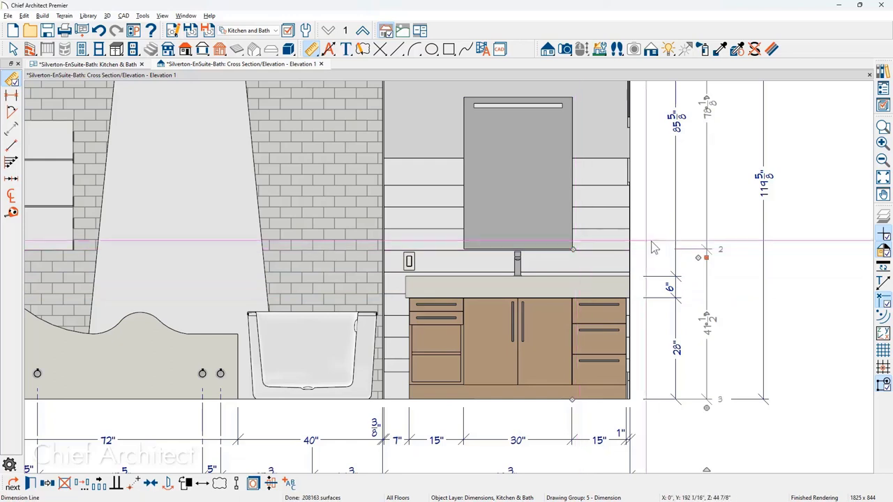
scroll(709, 279, "up", 3)
left_click_drag(709, 279, 612, 245)
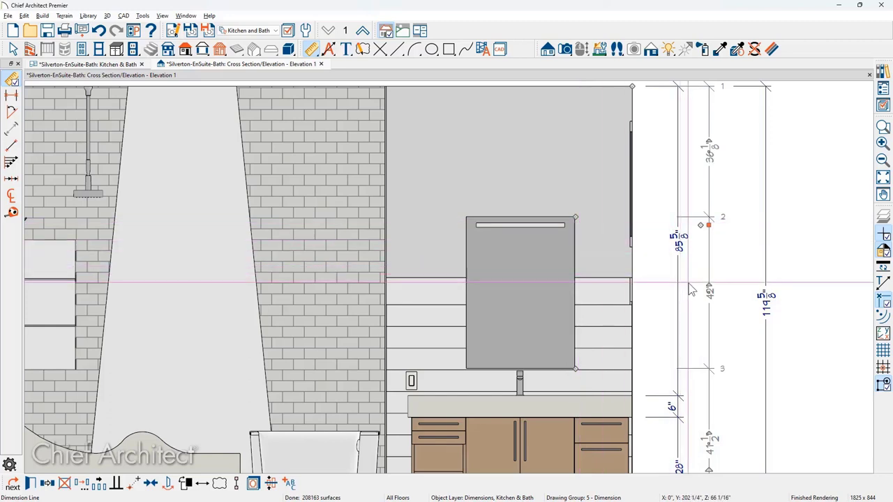
key("space")
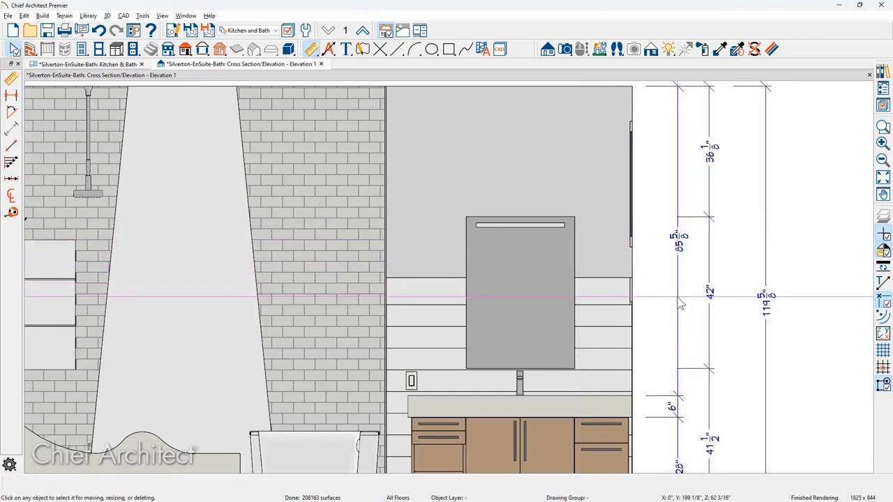
- Move the vanity height string slightly closer to the wall and the overall height dimension inward beside the mirror string
left_click_drag(679, 304, 699, 264)
left_click(767, 265)
left_click_drag(767, 264, 738, 265)
scroll(738, 266, "down", 2)
left_click(752, 274)
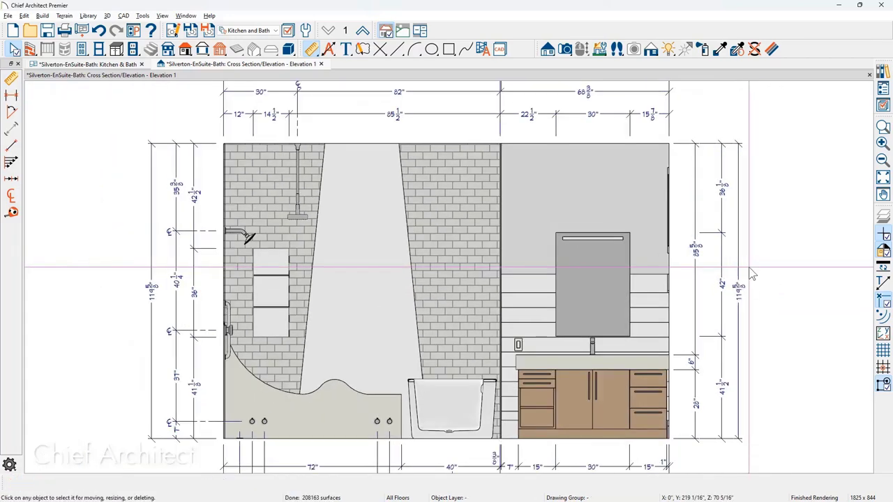
- Close the dimensioned shower and vanity wall elevation and save it
scroll(751, 274, "down", 1)
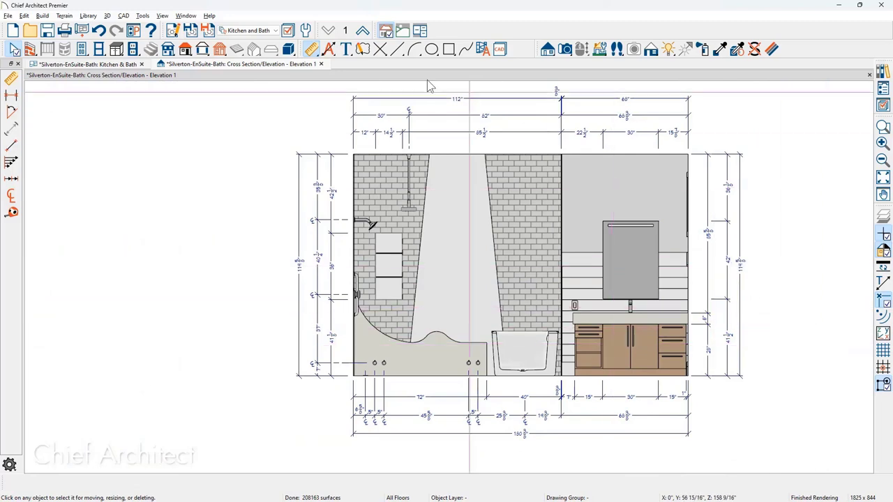
left_click(321, 64)
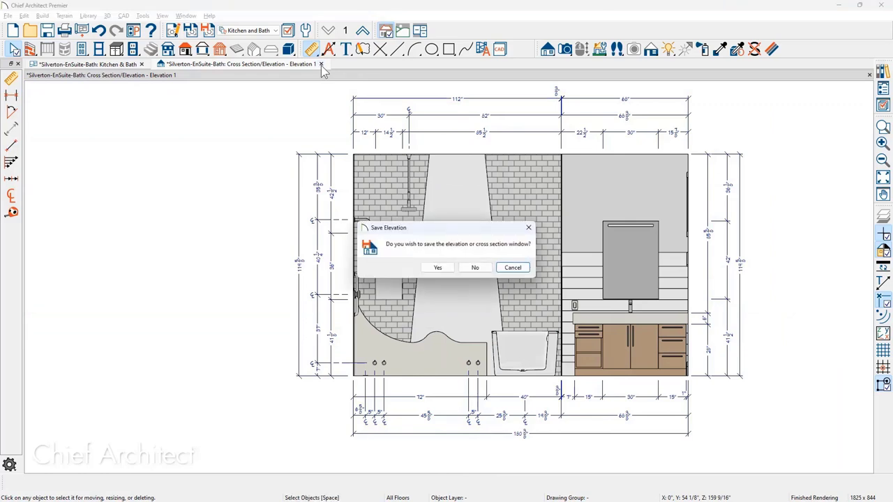
left_click(437, 268)
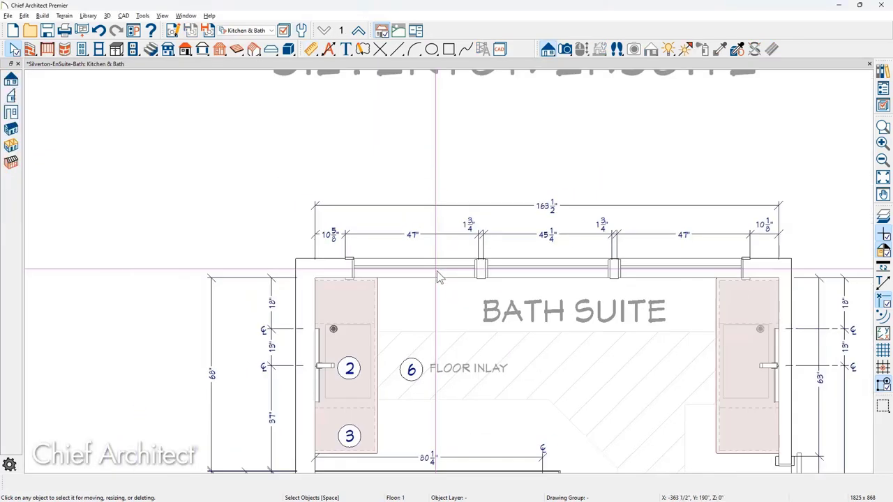
- Move the E1 elevation callout in the plan out of the shower to the open floor beside the vanity, above the tub
middle_click_drag(437, 277, 433, 253)
left_click(423, 313)
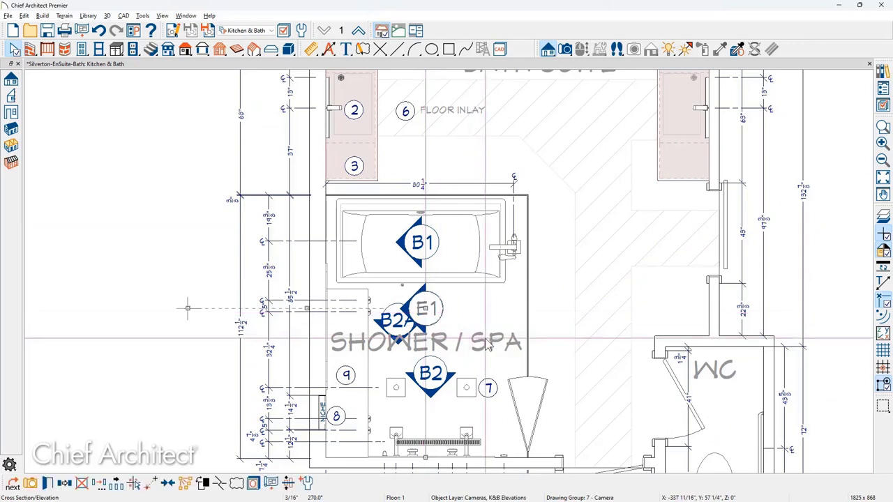
middle_click_drag(488, 347, 492, 412)
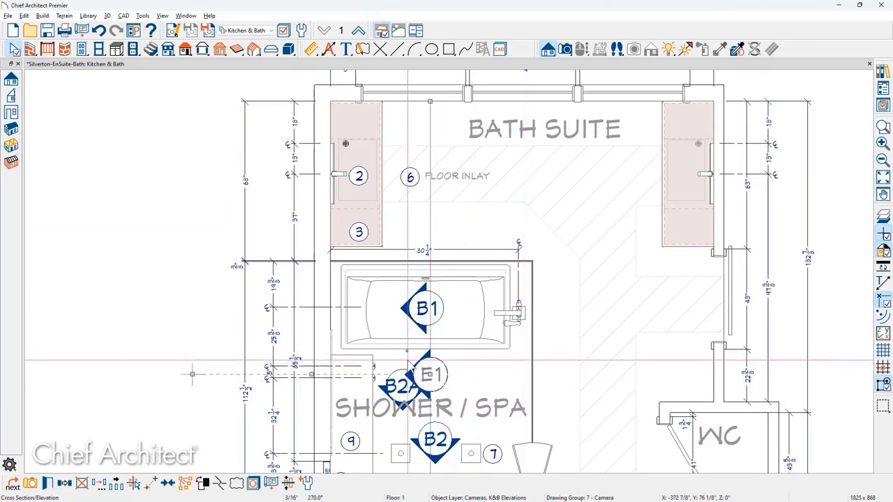
left_click_drag(192, 374, 192, 265)
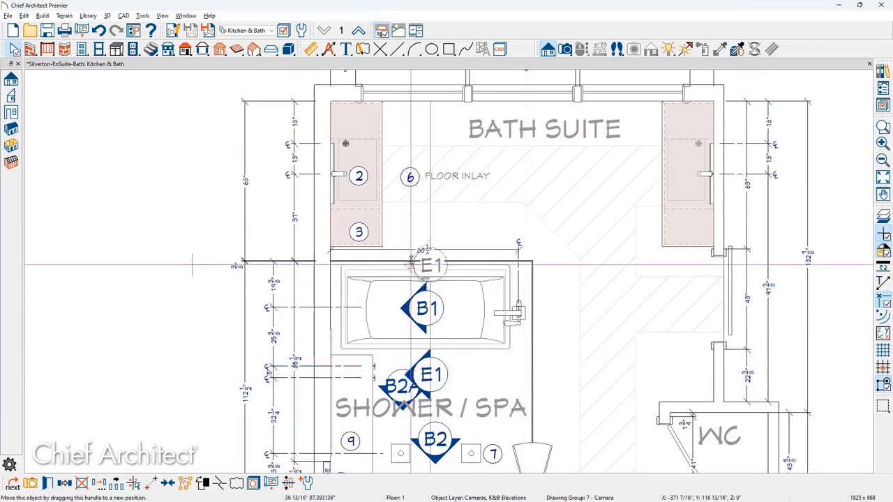
left_click_drag(411, 264, 415, 215)
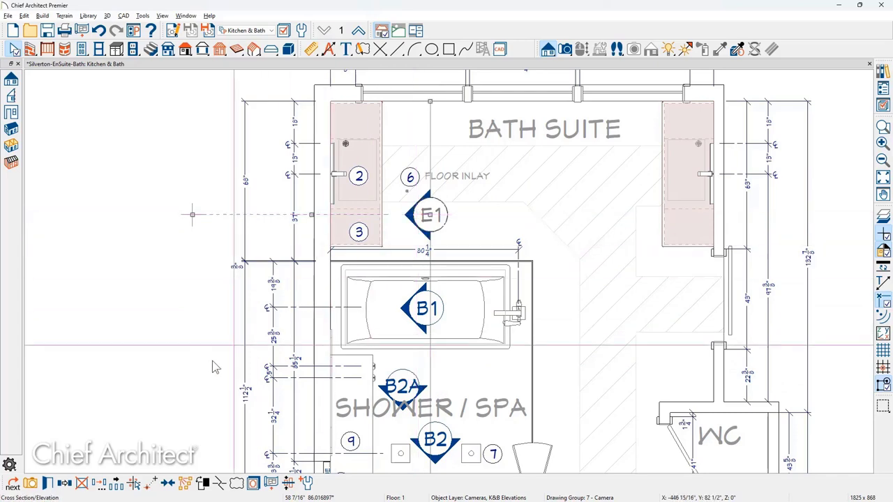
- Rename the elevation camera in the plan as "B1A, MAIN BATH Elevation"
left_click(48, 483)
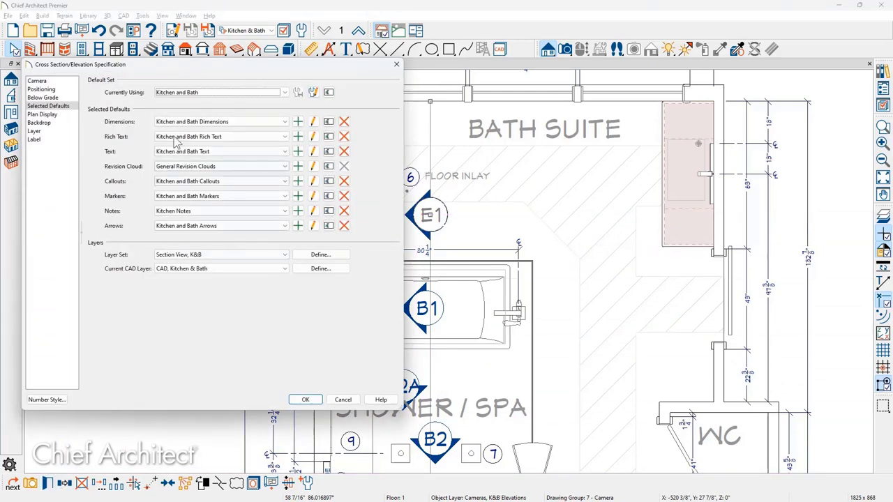
left_click(36, 82)
left_click(228, 92)
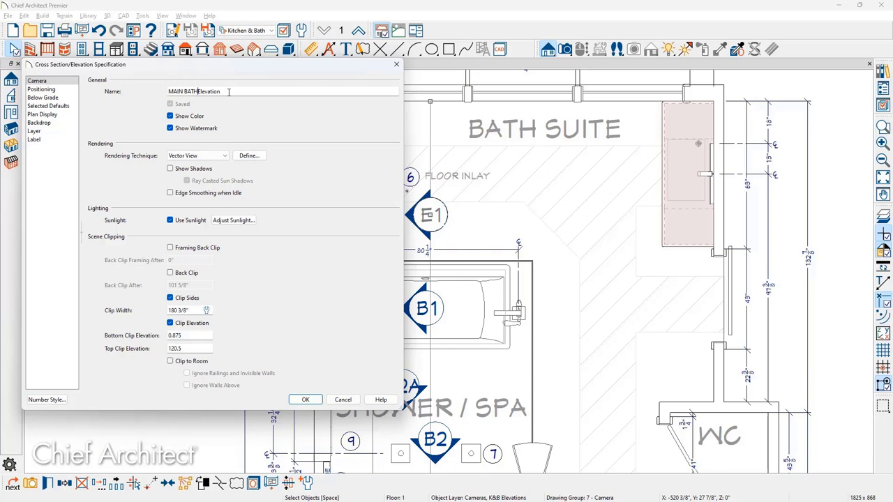
left_click(169, 91)
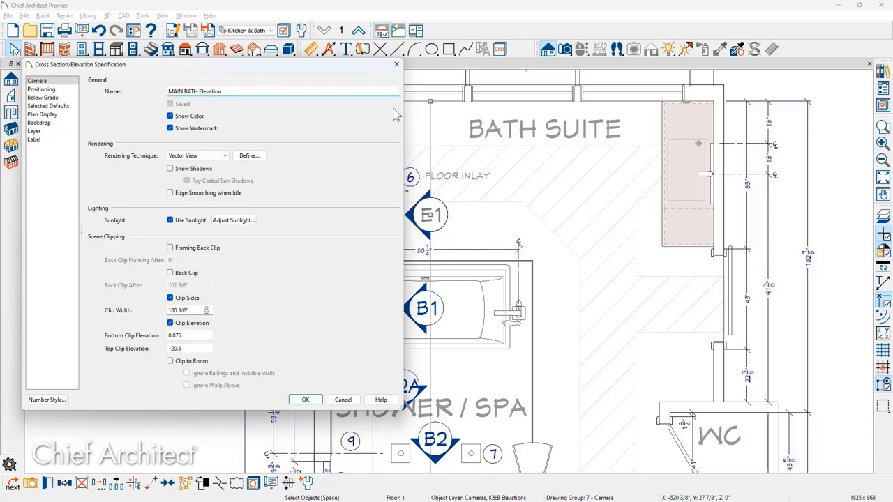
type("B1A,")
- Change the elevation camera's callout label in the plan to B1A
left_click(42, 114)
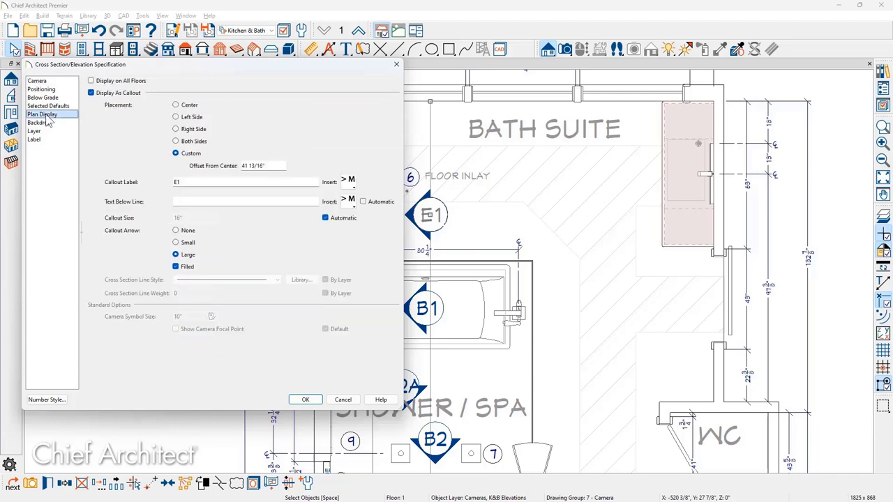
left_click(220, 181)
type("BA")
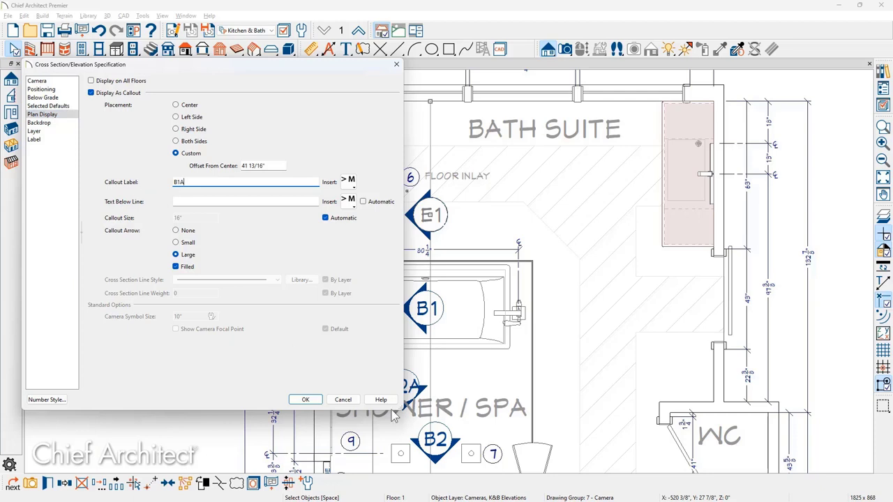
left_click(301, 402)
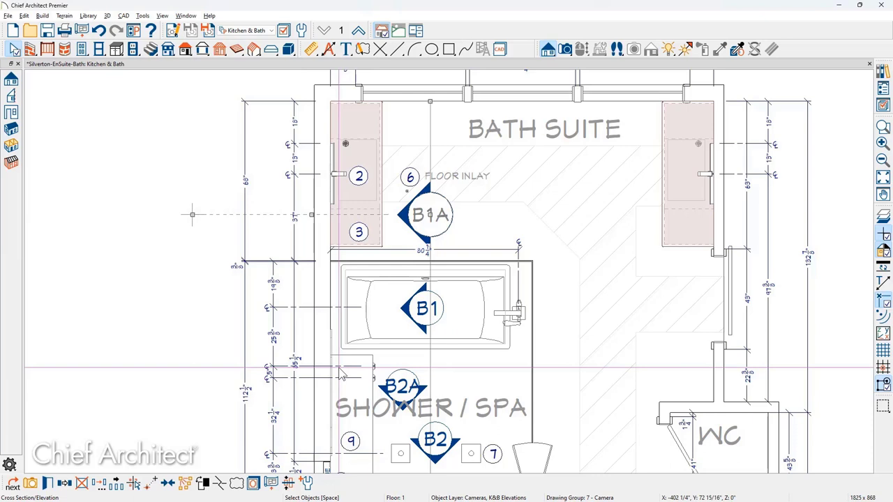
- Disable automatic sizing for the B1A callout, set its callout size to 14", and deselect it
key("ctrl+e")
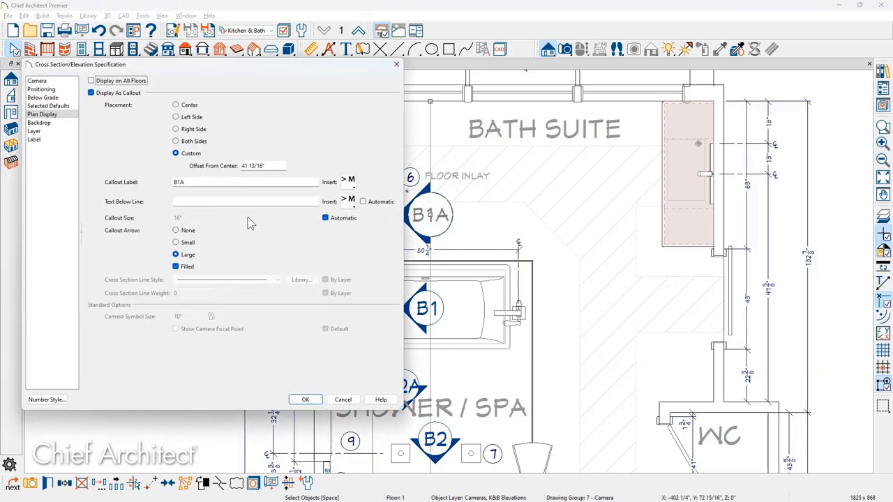
left_click(333, 220)
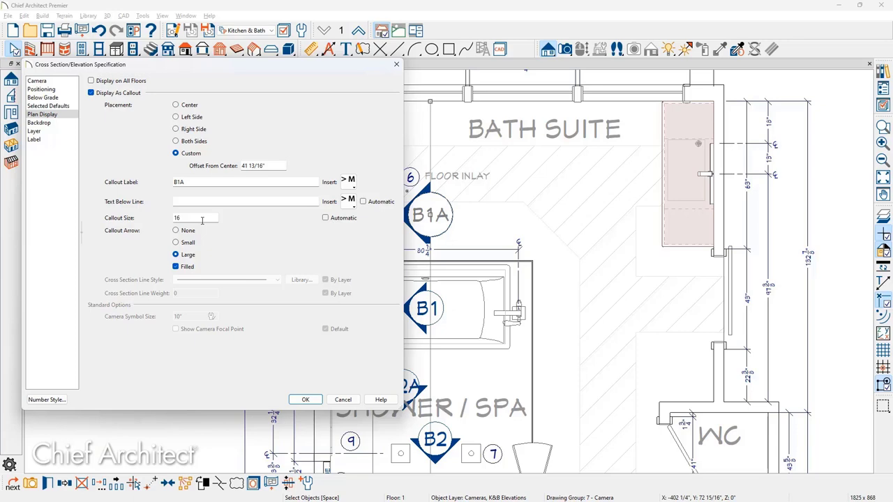
left_click(202, 222)
type("14")
key("Return")
key("Escape")
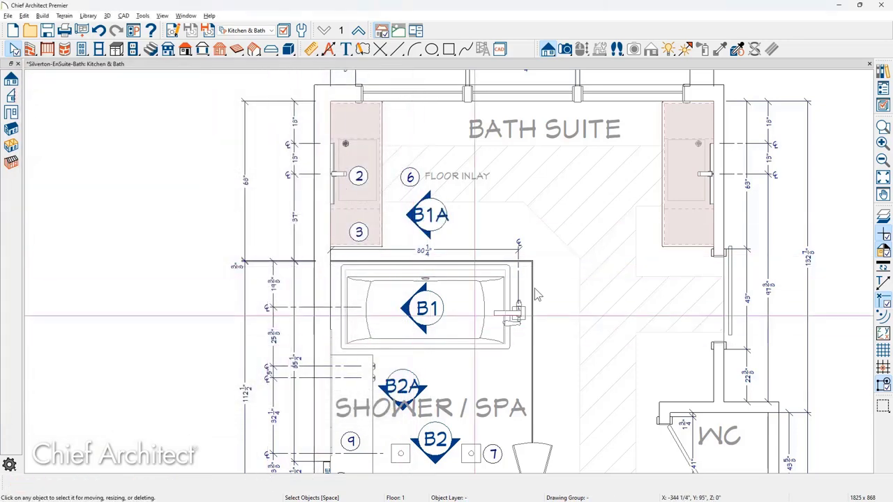
- List the plan's cross sections in the Project Browser and create a wall elevation from inside the shower toward the niche and lounge wall
left_click(883, 88)
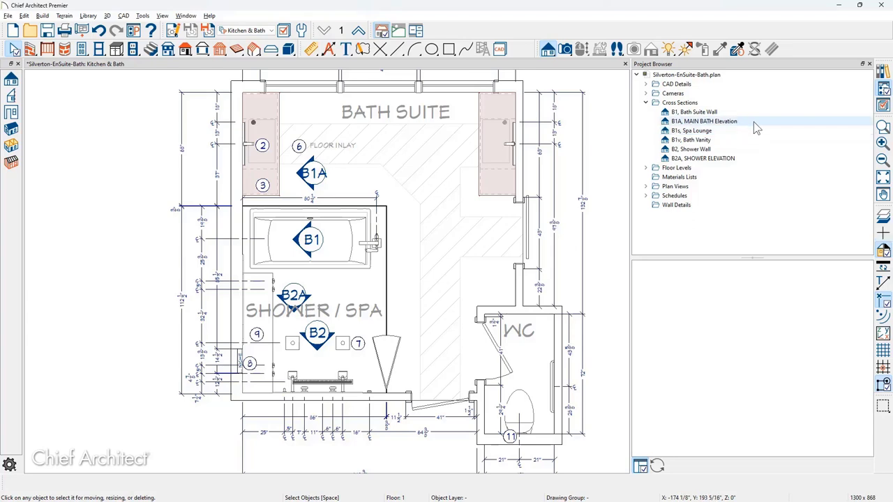
left_click(11, 79)
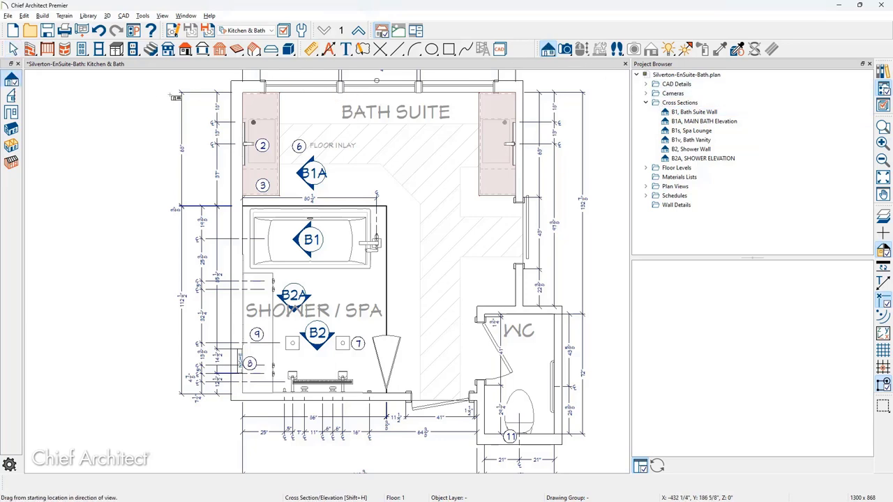
left_click(10, 113)
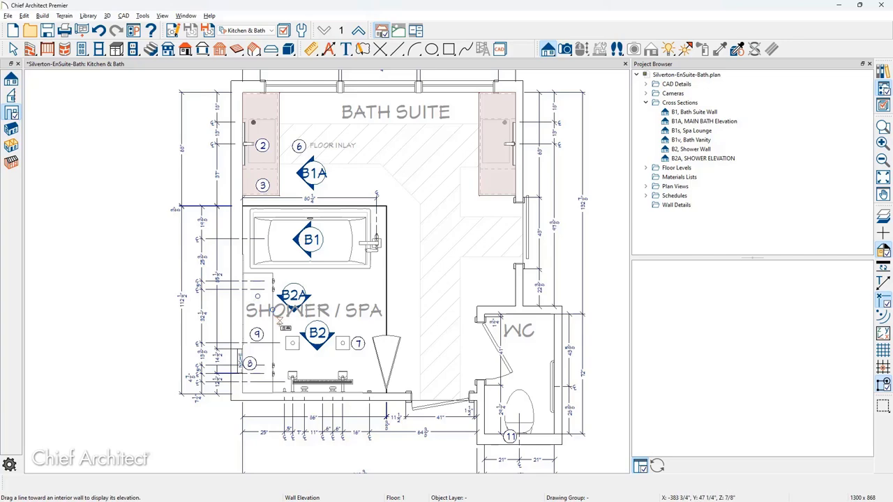
scroll(282, 327, "up", 5)
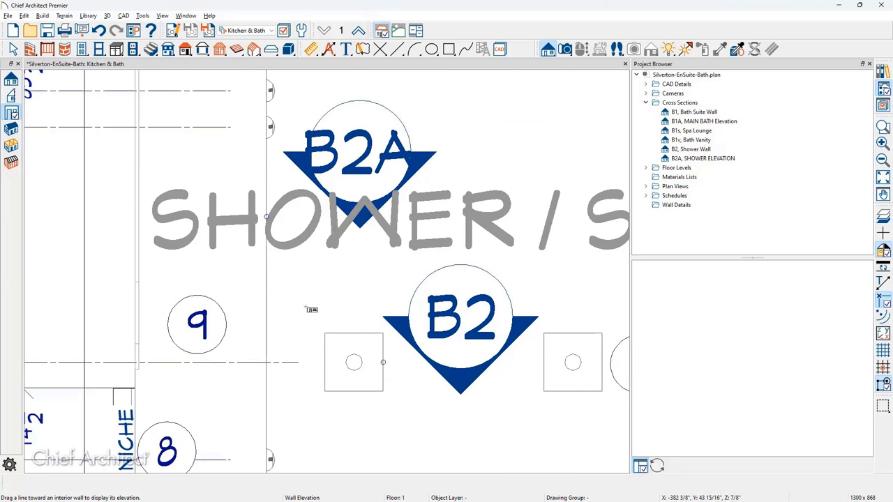
left_click_drag(309, 307, 51, 292)
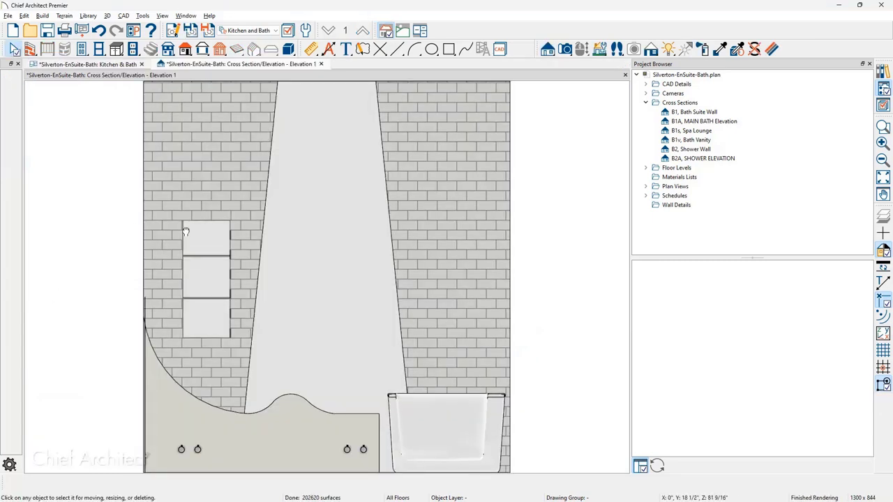
- Enable back clipping for the new shower wall elevation and replace its back clip distance
scroll(210, 183, "down", 2)
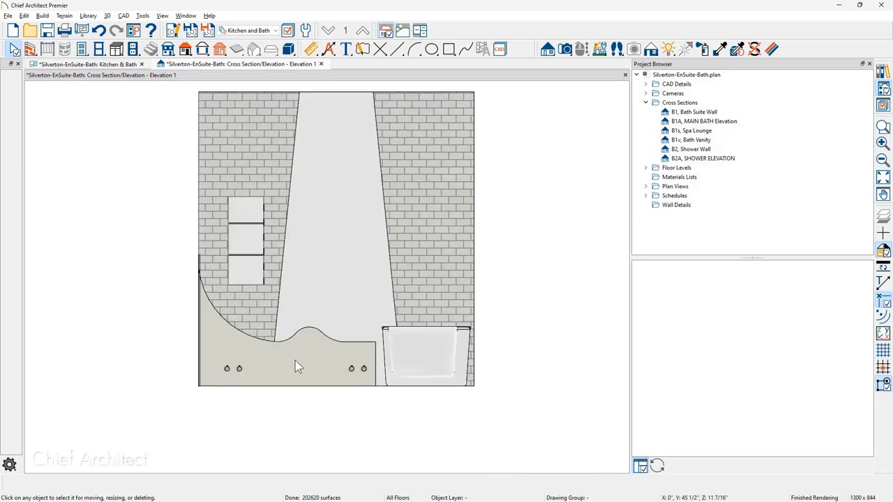
scroll(304, 352, "up", 2)
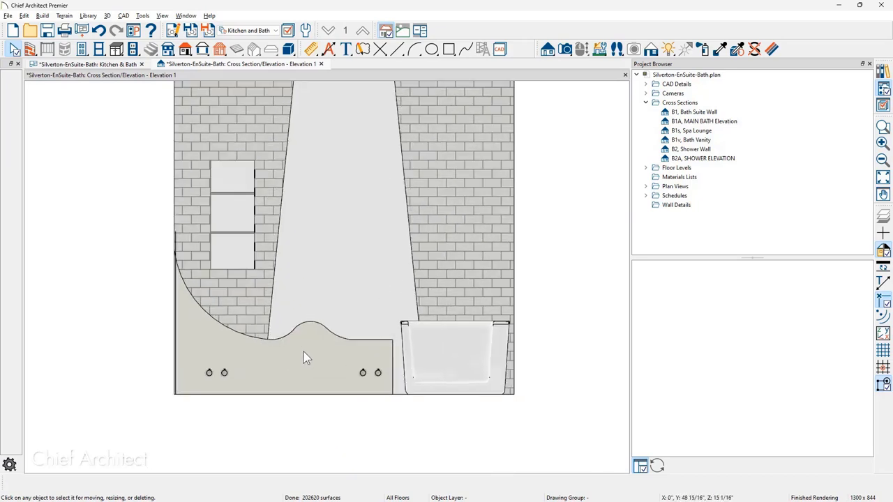
scroll(303, 351, "up", 1)
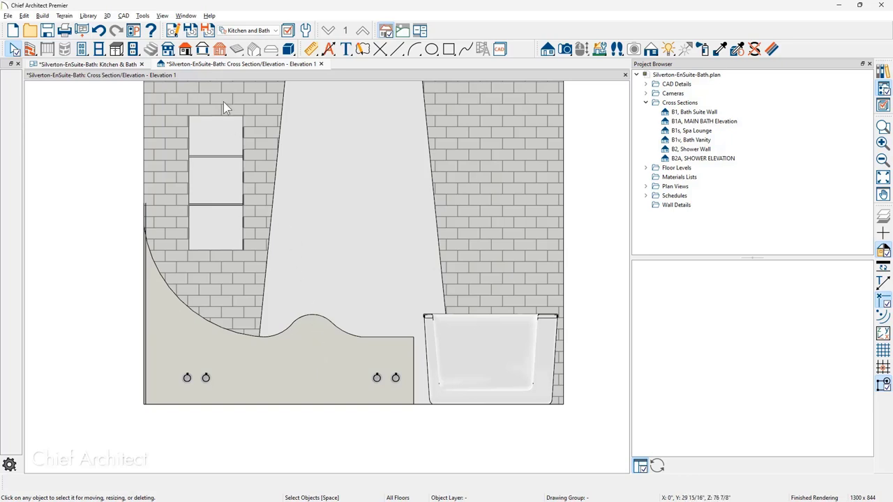
left_click(178, 32)
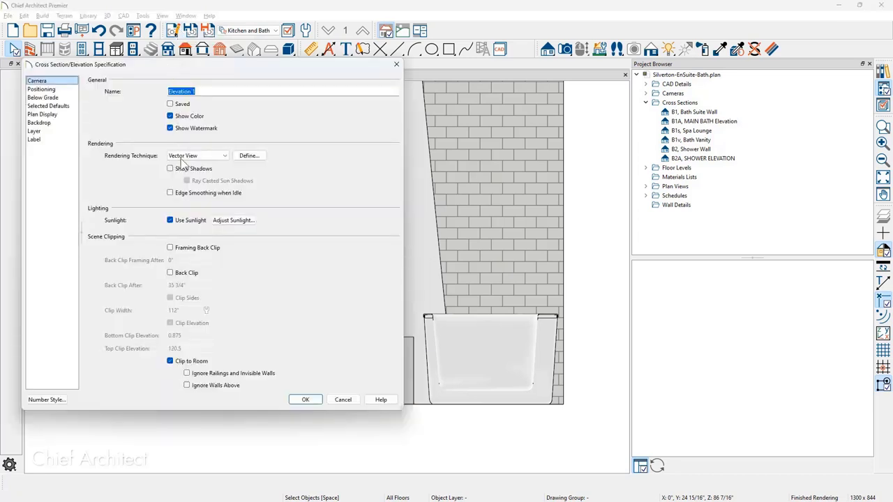
left_click(184, 273)
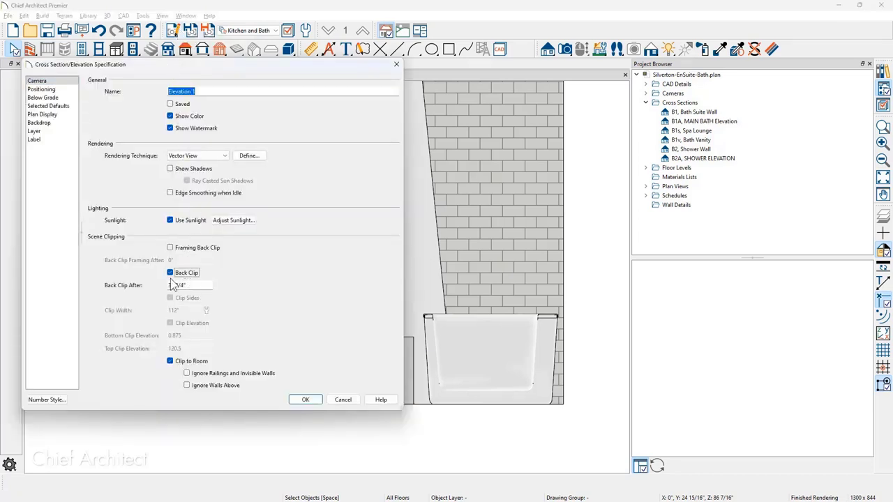
left_click_drag(188, 289, 151, 289)
left_click(307, 400)
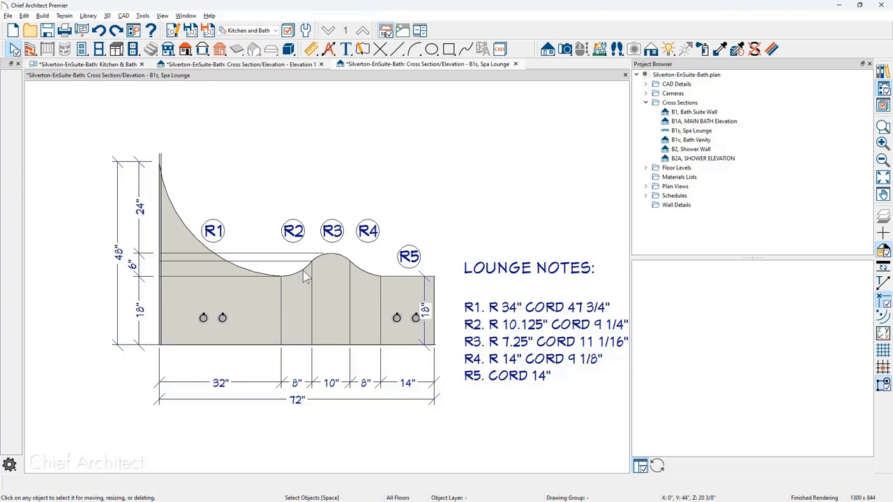
- In the Spa Lounge elevation, move the lounge notes down, shrink the masking rectangle to uncover part of the tub, and close the view
left_click(505, 311)
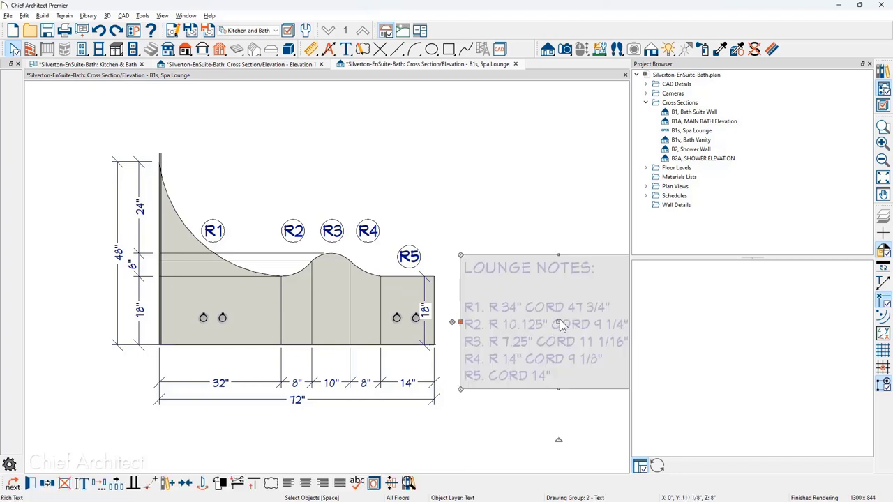
left_click_drag(559, 325, 560, 422)
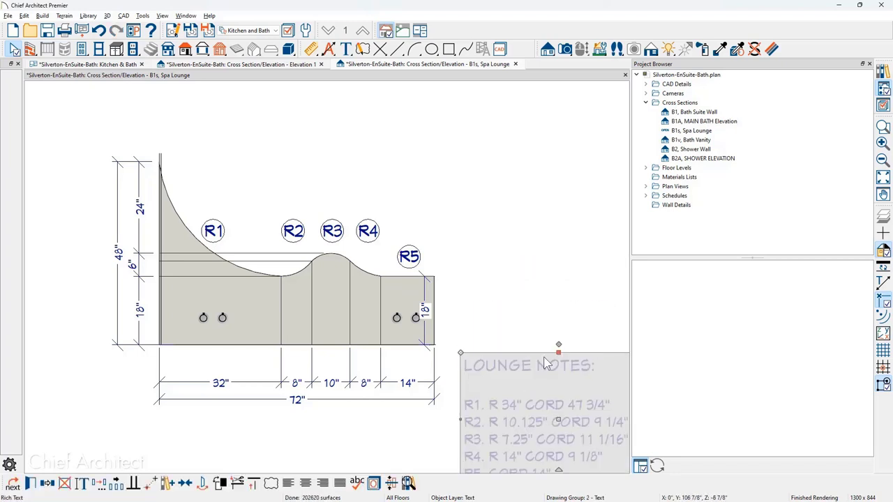
left_click(586, 306)
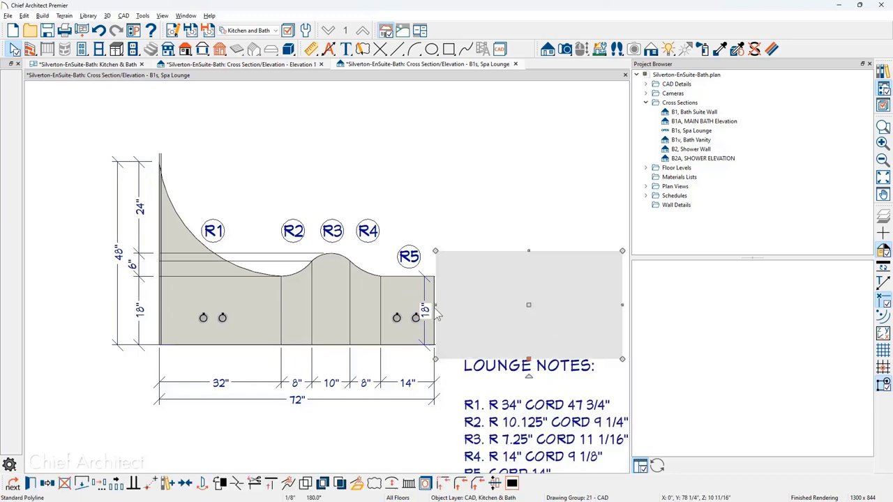
left_click_drag(435, 305, 505, 304)
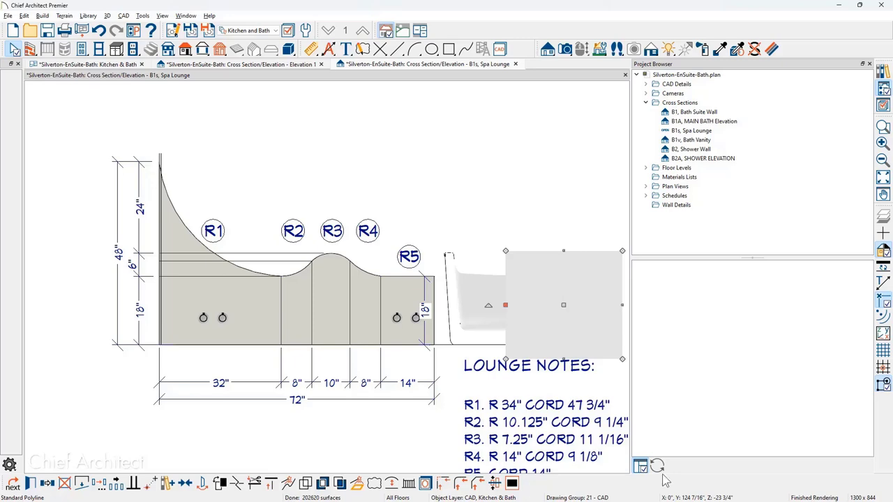
left_click(516, 63)
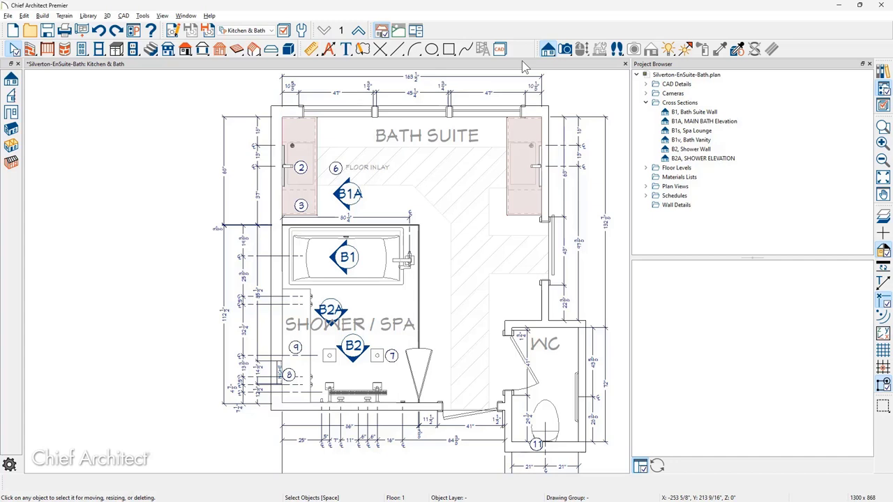
- Open the B1A main bath elevation and compare its Standard rendering with Vector View, leaving Vector View active
double_click(354, 198)
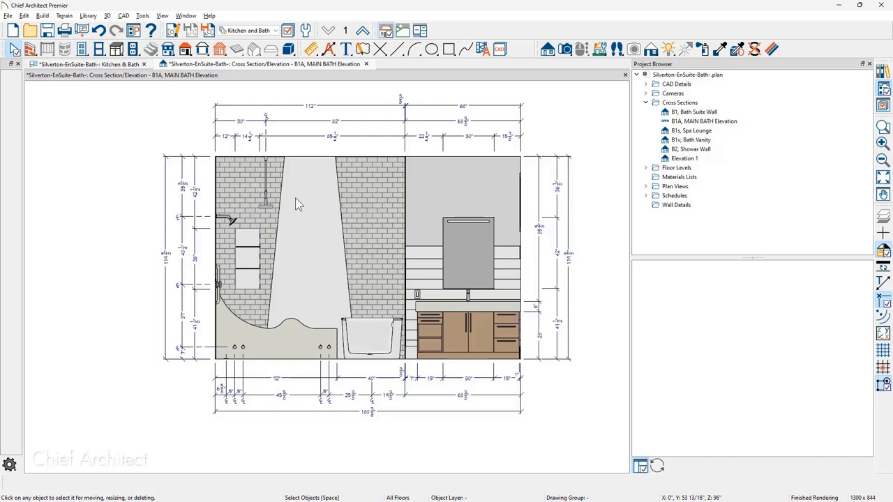
mouse_move(14, 84)
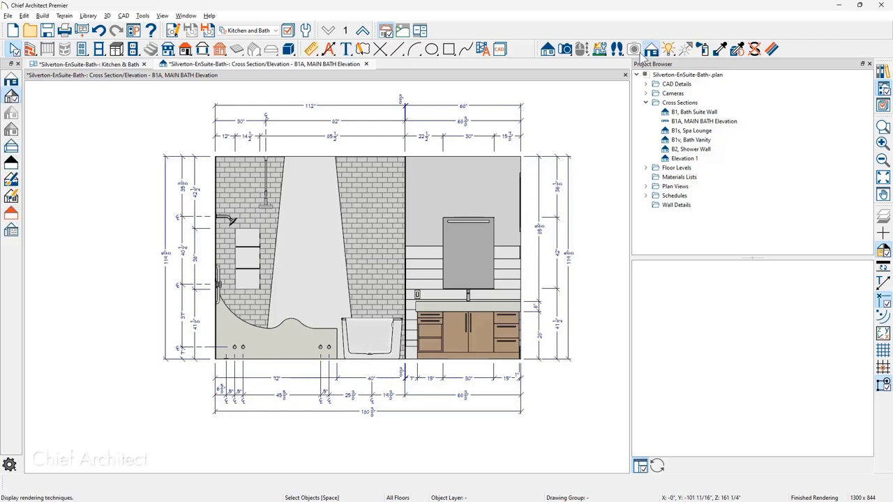
left_click(15, 82)
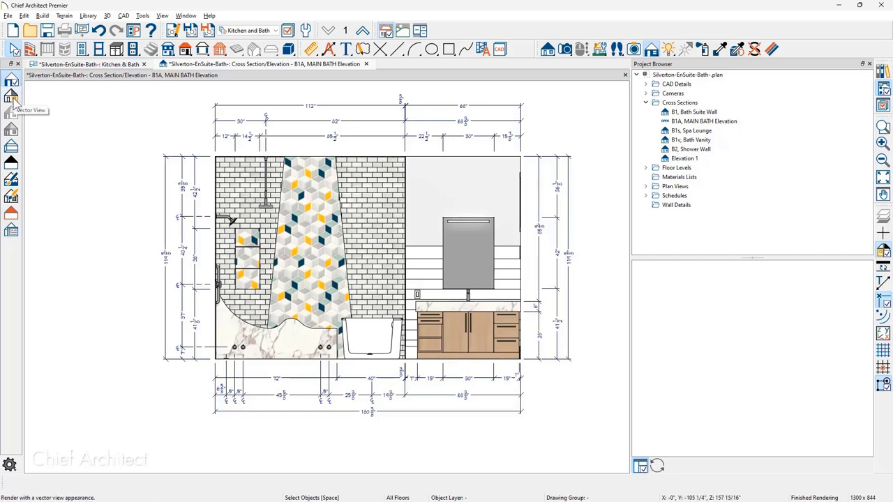
left_click(12, 98)
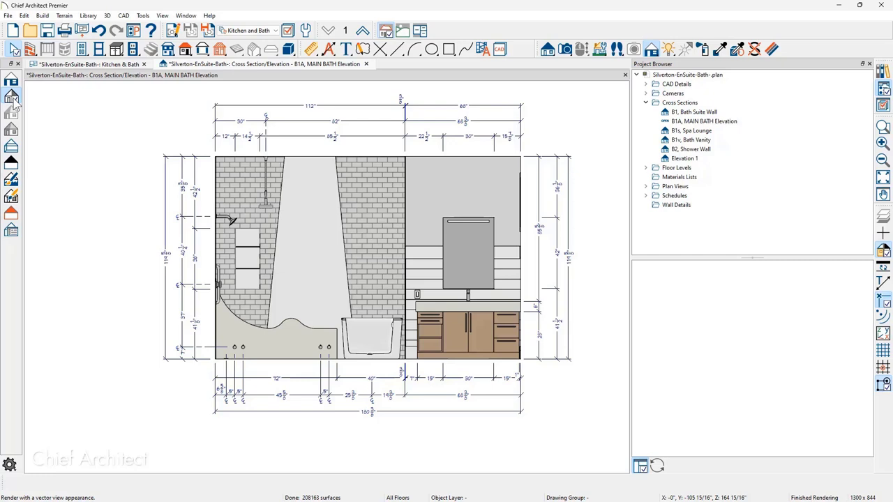
- Draw a small rectangular polyline in the upper right corner of the tapered tile panel and fit its lower right corner to the slanted edge
left_click(449, 49)
left_click_drag(336, 156, 314, 188)
key("space")
scroll(318, 187, "up", 2)
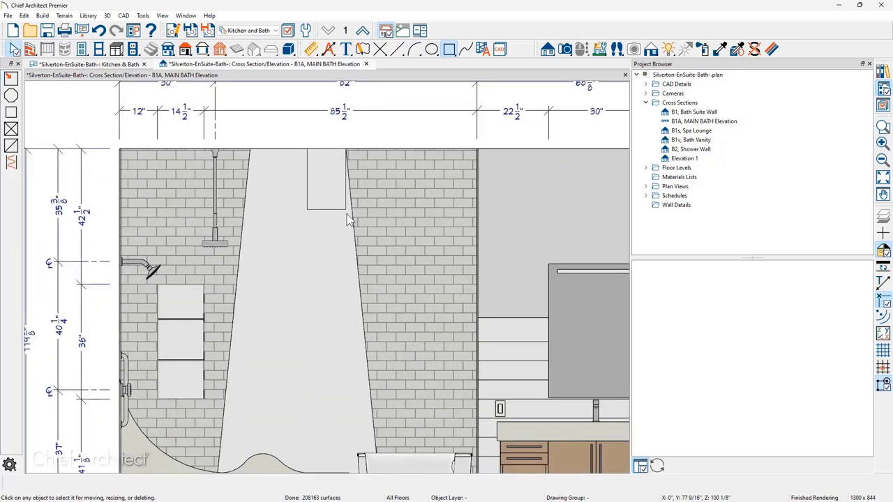
scroll(342, 205, "up", 2)
left_click(347, 209)
- Fill the small polyline at the top of the tapered panel with the Fill, Patterned-Diamonds pattern from the Silverton Kitchen user library
double_click(353, 208)
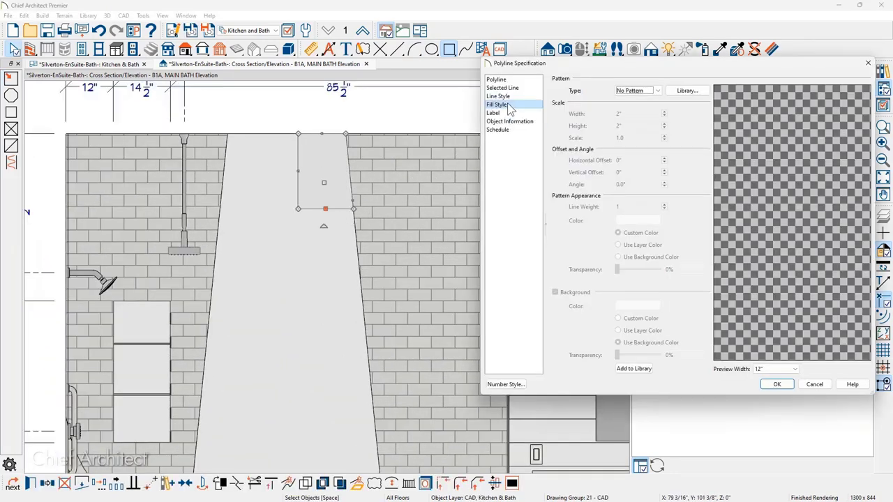
left_click(641, 91)
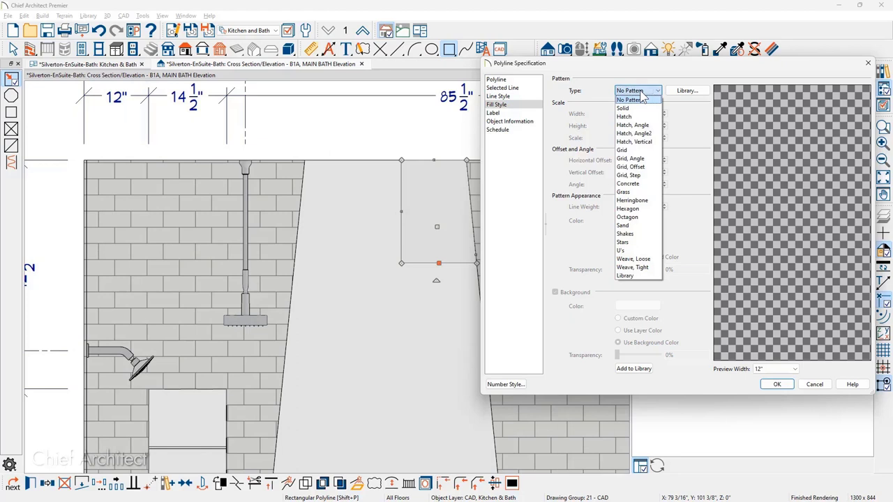
left_click(636, 125)
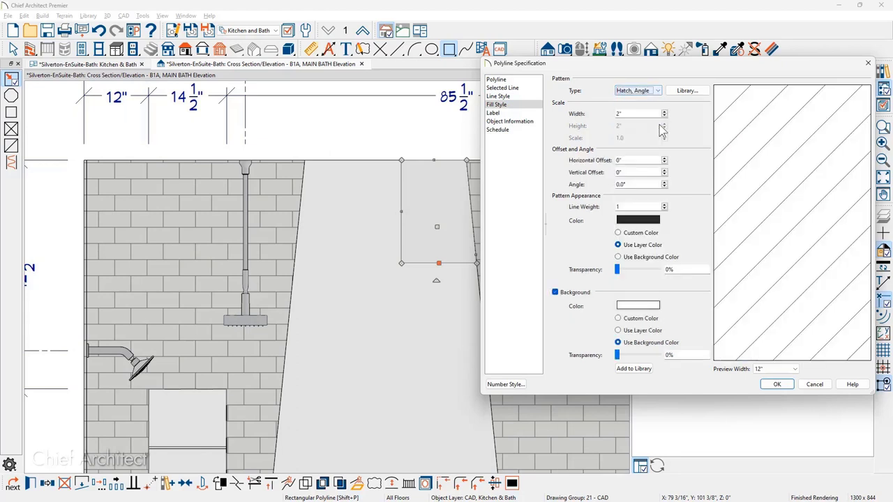
left_click(658, 92)
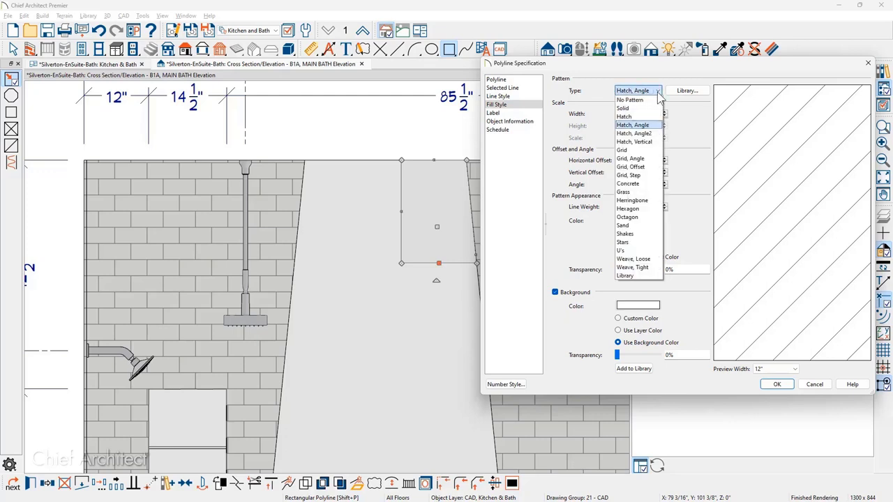
left_click(642, 276)
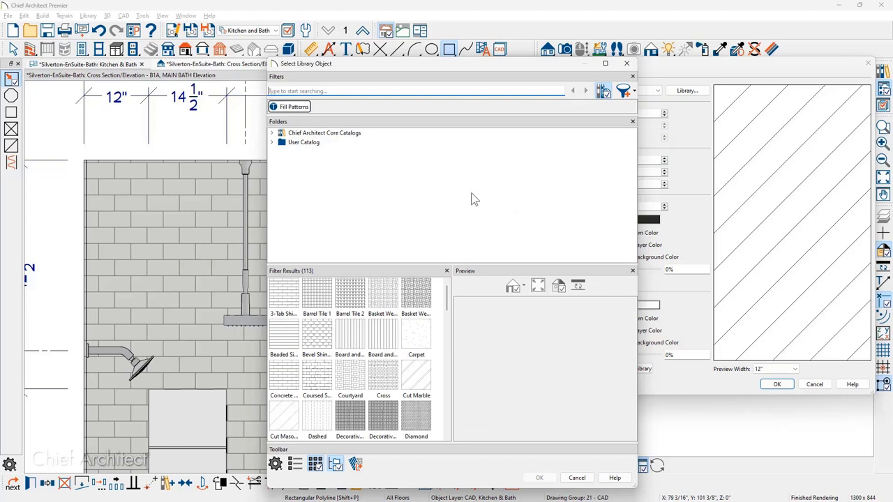
left_click(272, 143)
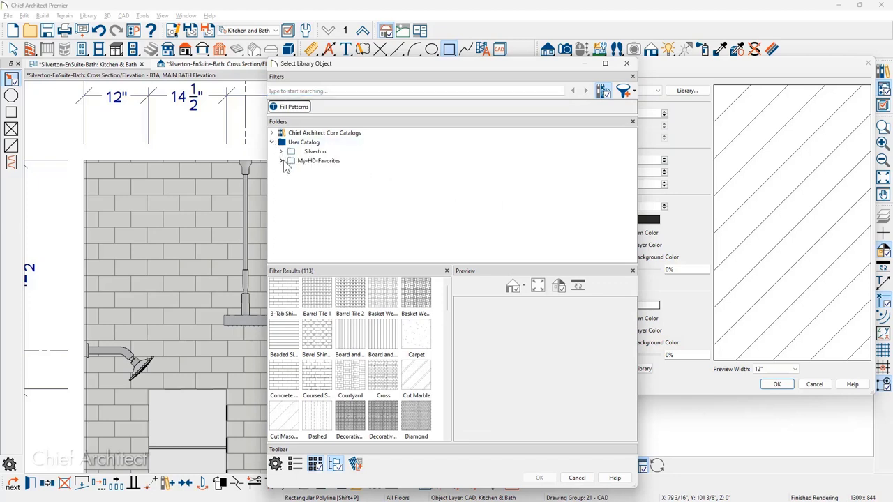
left_click(280, 151)
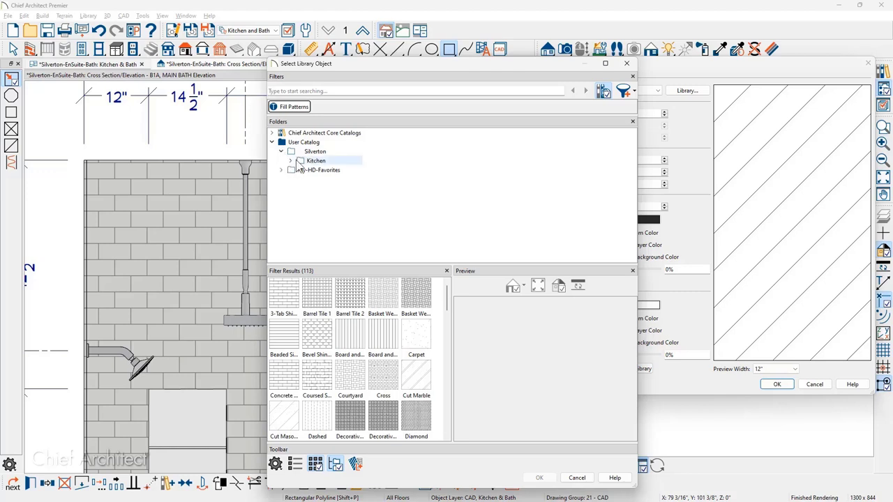
left_click(291, 162)
left_click(335, 171)
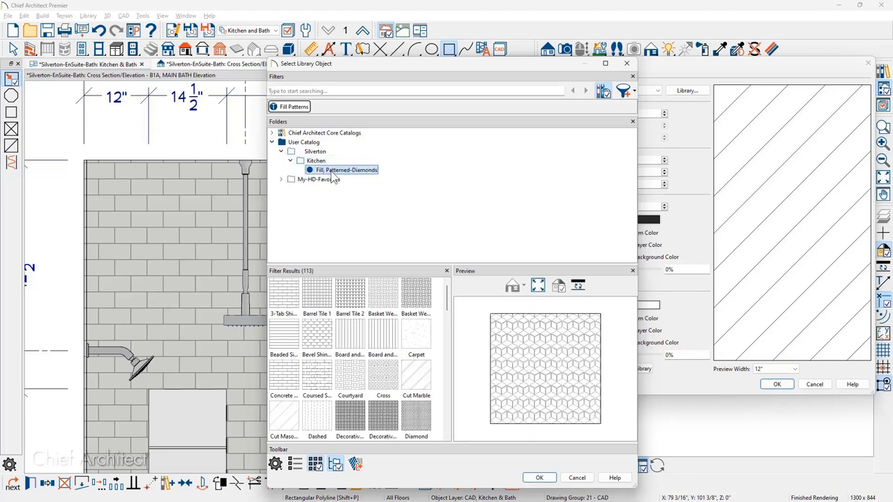
left_click(539, 478)
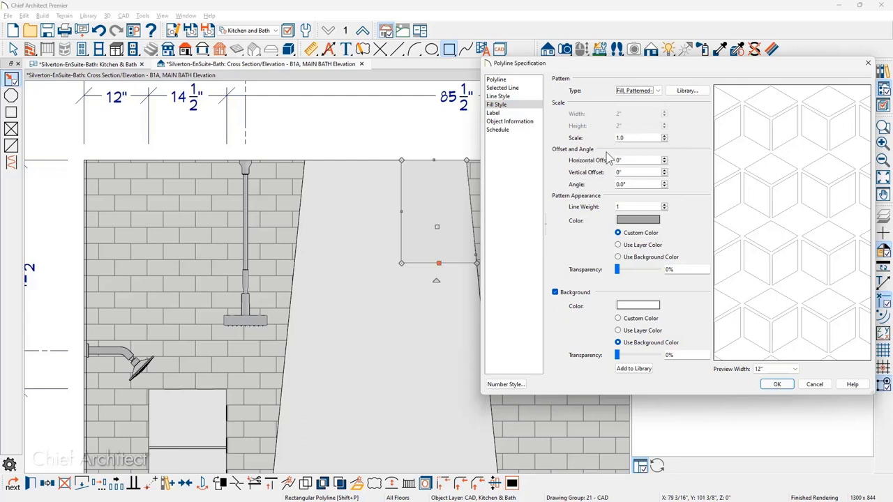
left_click(773, 385)
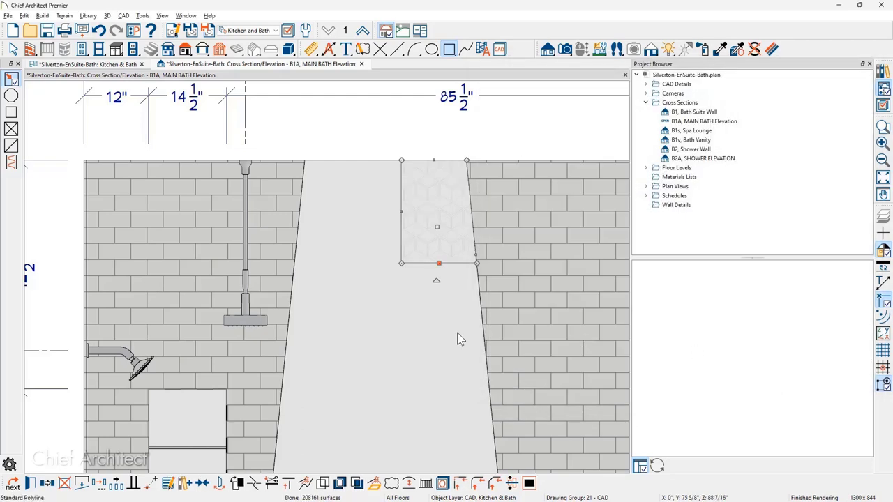
key("Escape")
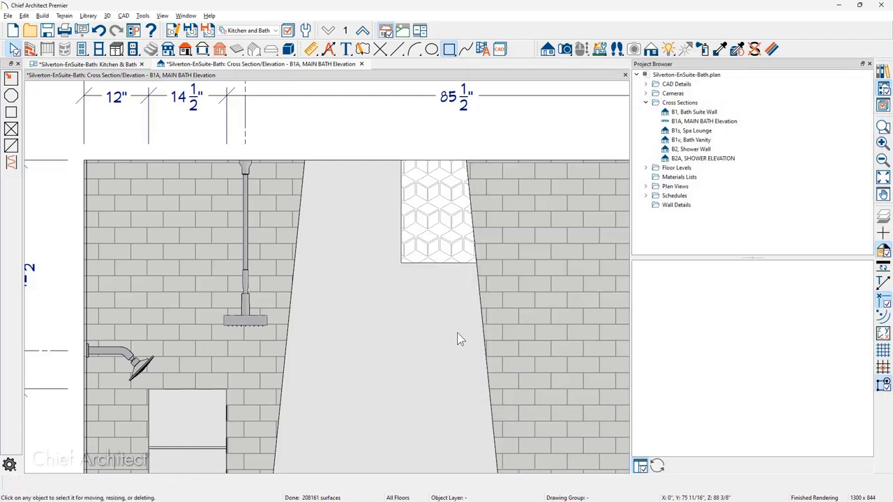
- Change the diamond-patterned polyline's line style to the blank option, leaving it without a visible outline
scroll(424, 206, "up", 2)
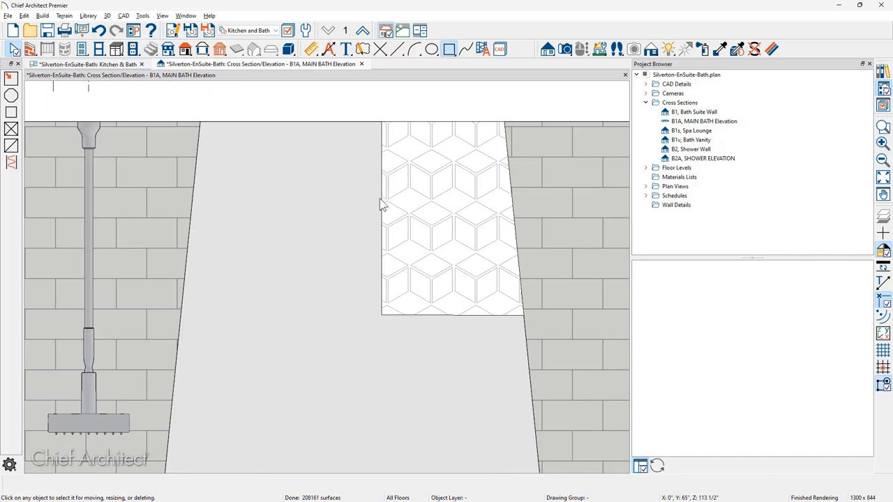
double_click(449, 298)
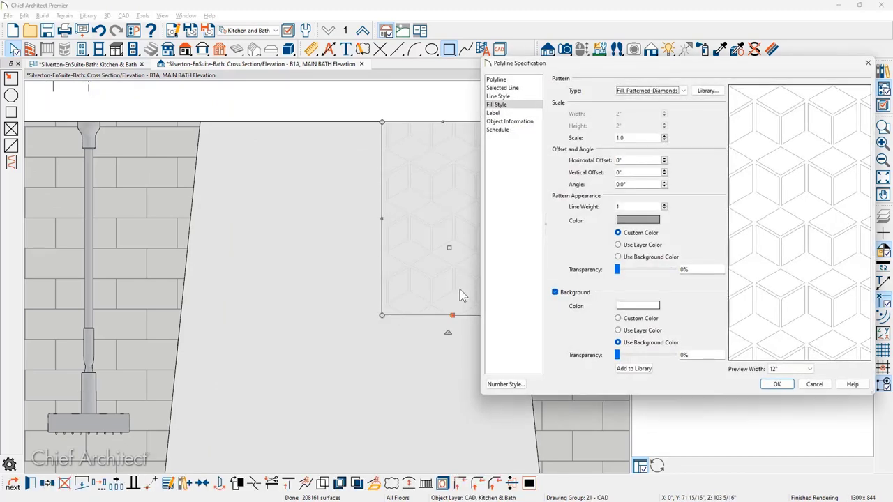
left_click(504, 88)
left_click(511, 97)
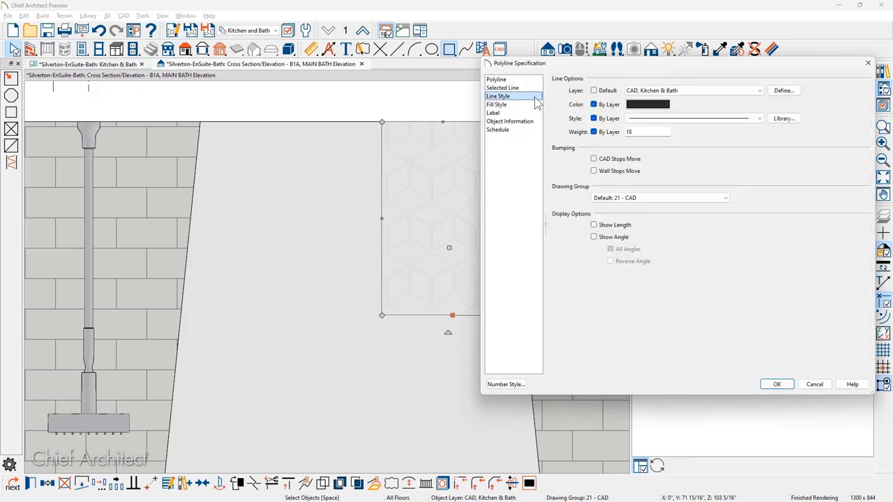
left_click(659, 118)
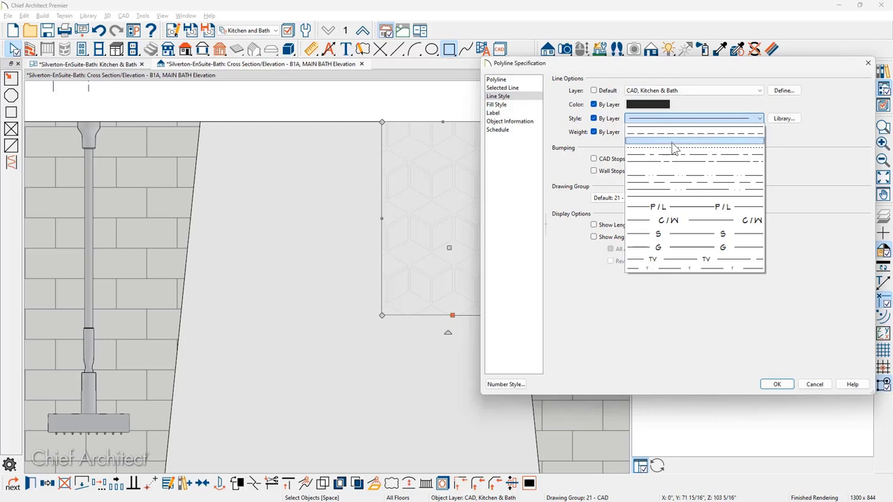
left_click(673, 173)
left_click(790, 386)
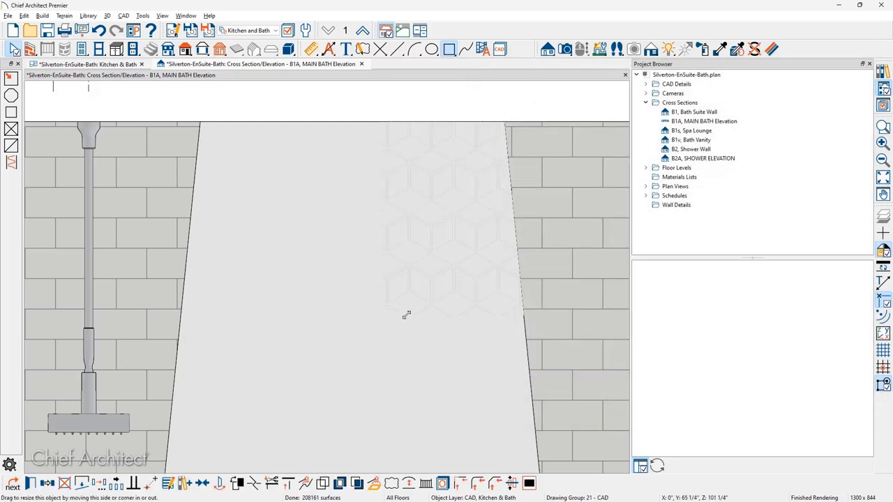
- Move the lower left corner of the patterned polyline inward to slant its left edge
left_click_drag(406, 316, 420, 314)
key("Escape")
scroll(338, 246, "down", 1)
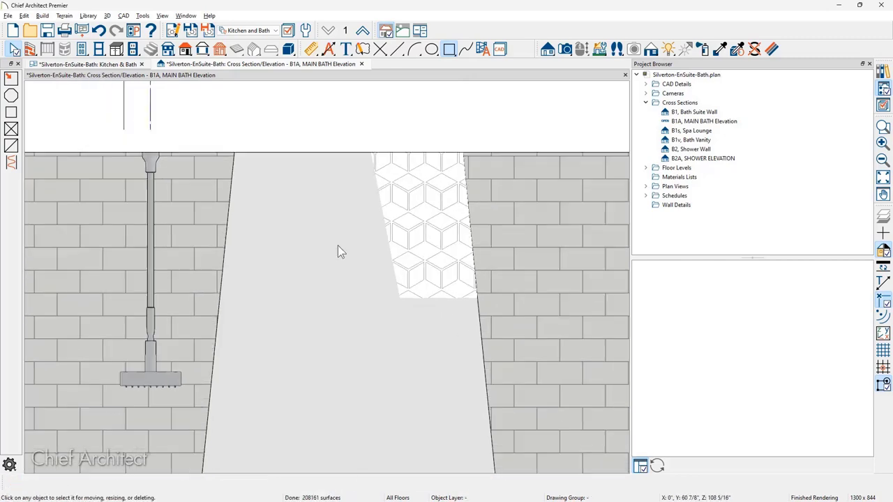
scroll(337, 245, "down", 3)
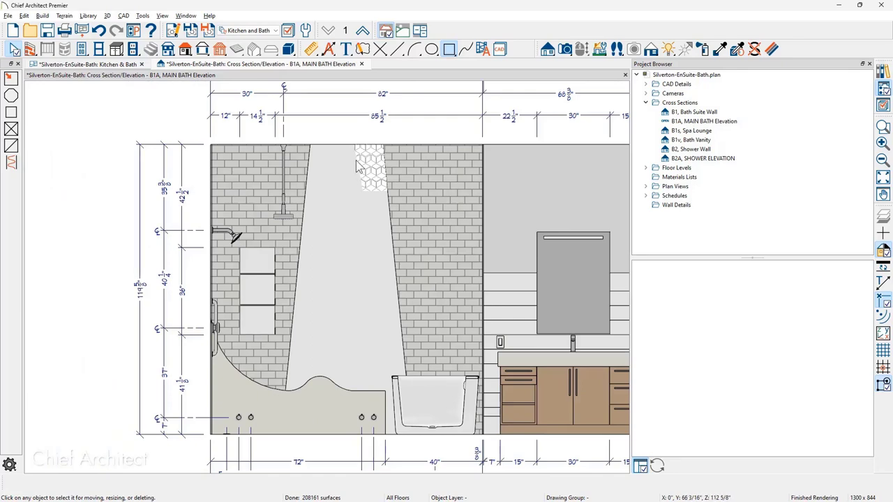
scroll(345, 180, "up", 3)
scroll(426, 136, "up", 2)
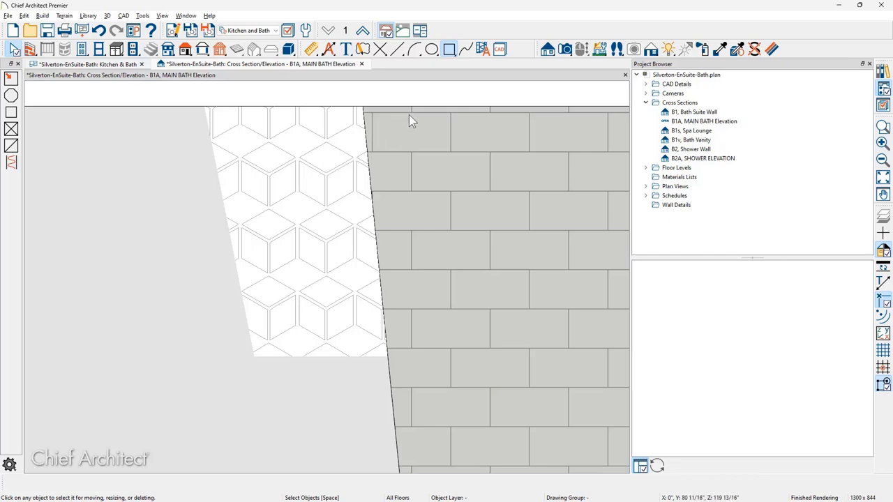
scroll(410, 119, "up", 2)
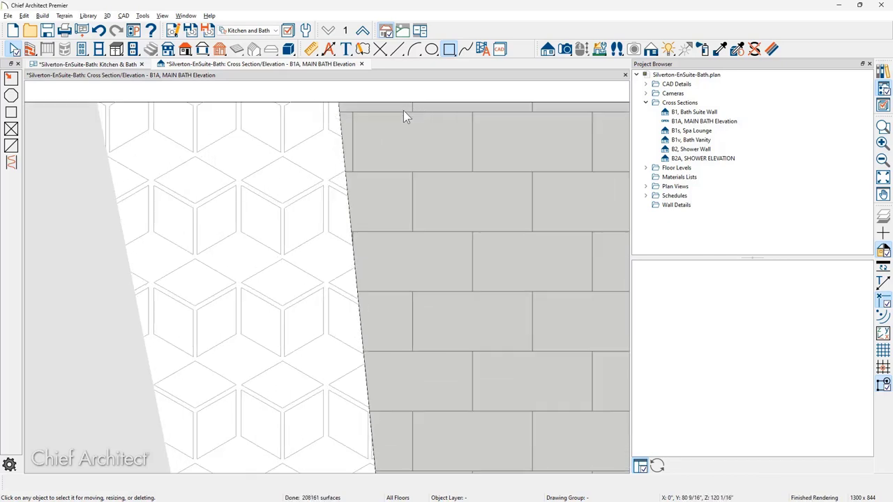
scroll(403, 111, "down", 5)
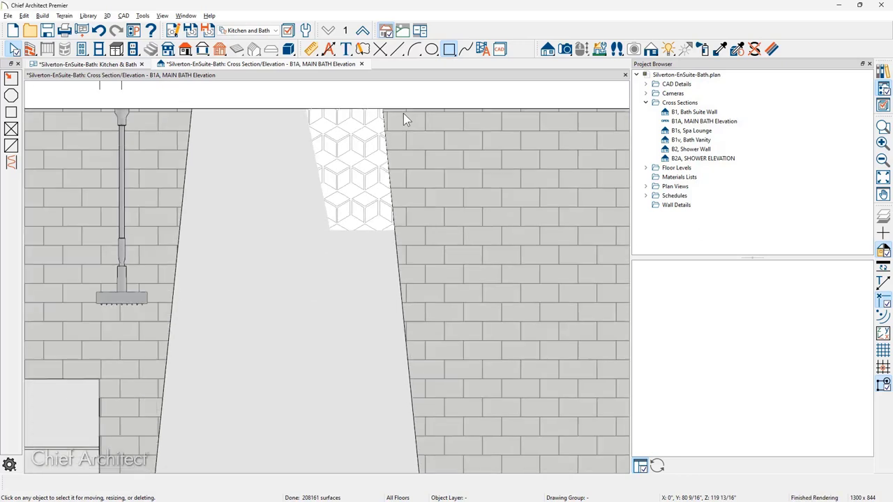
scroll(403, 115, "down", 3)
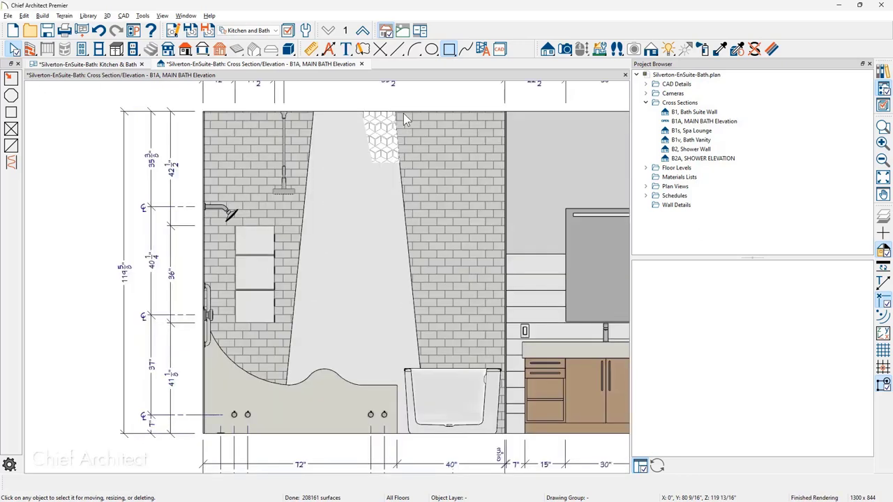
- Place a note by the patterned tile's lower left corner with the text "MY DIAMOND TILE" and the type Bath Notes
left_click(346, 50)
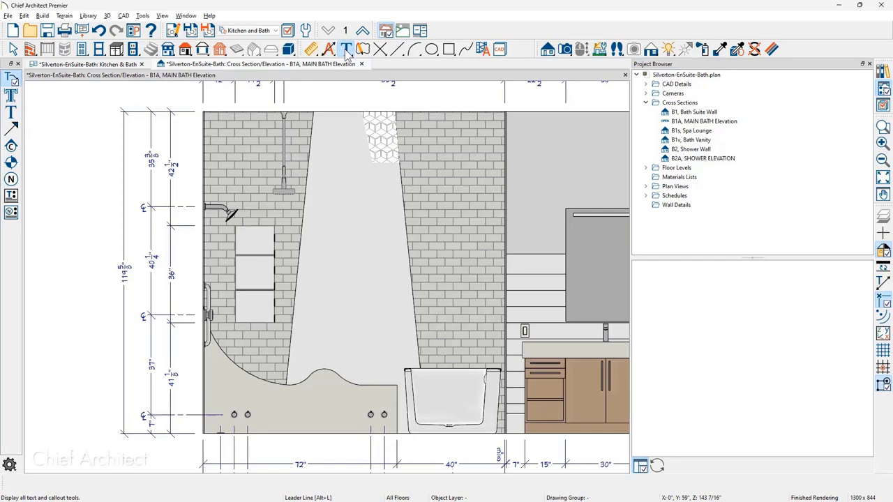
left_click(11, 180)
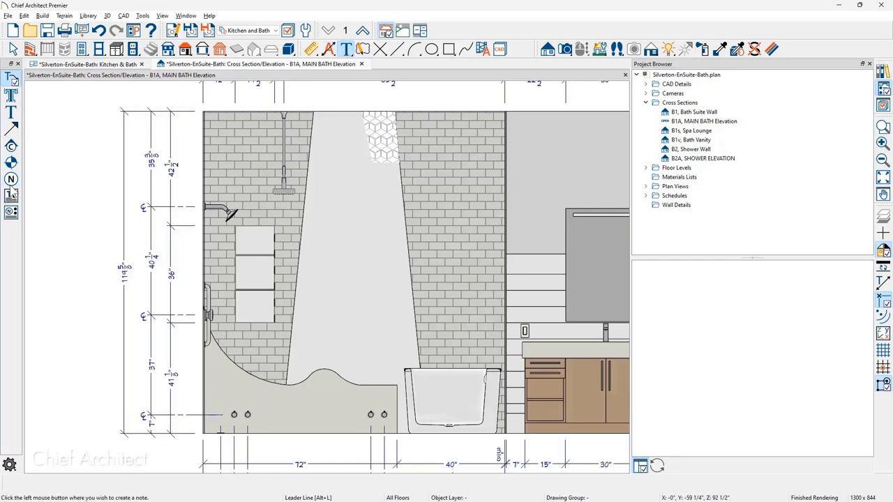
scroll(378, 173, "up", 3)
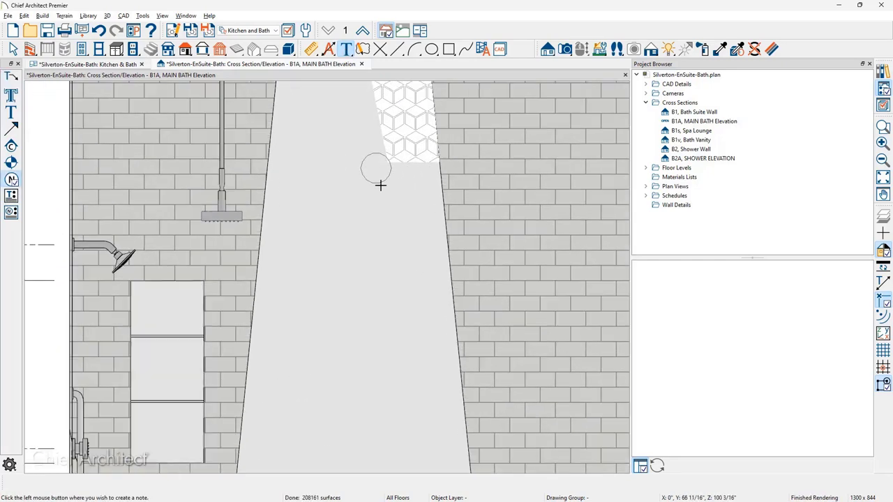
left_click(379, 180)
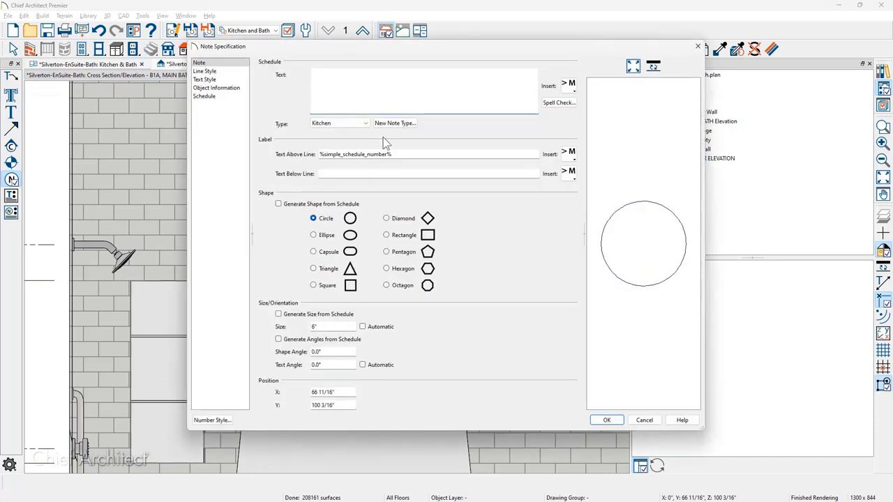
type("MY DIAMOND TILE")
left_click(352, 126)
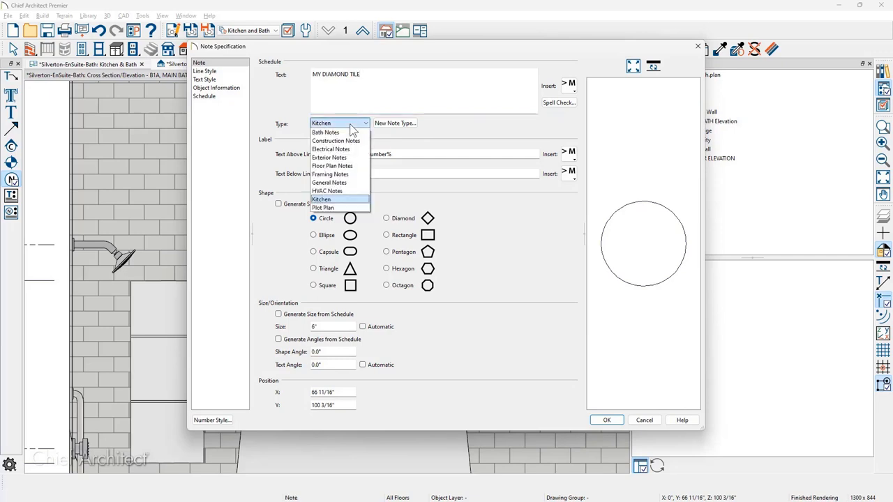
left_click(353, 133)
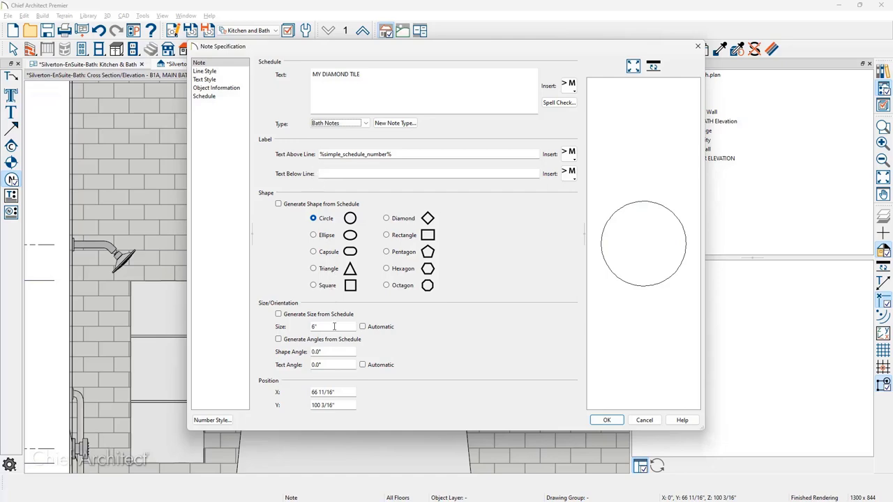
left_click(607, 421)
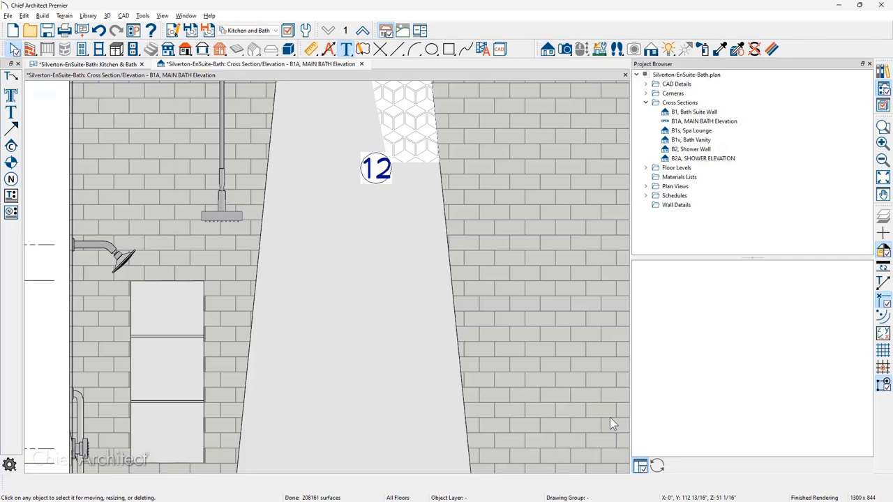
- Open the Notes, Bath CAD detail to check the new tile note in the bath notes schedule
scroll(361, 322, "down", 3)
scroll(378, 340, "down", 2)
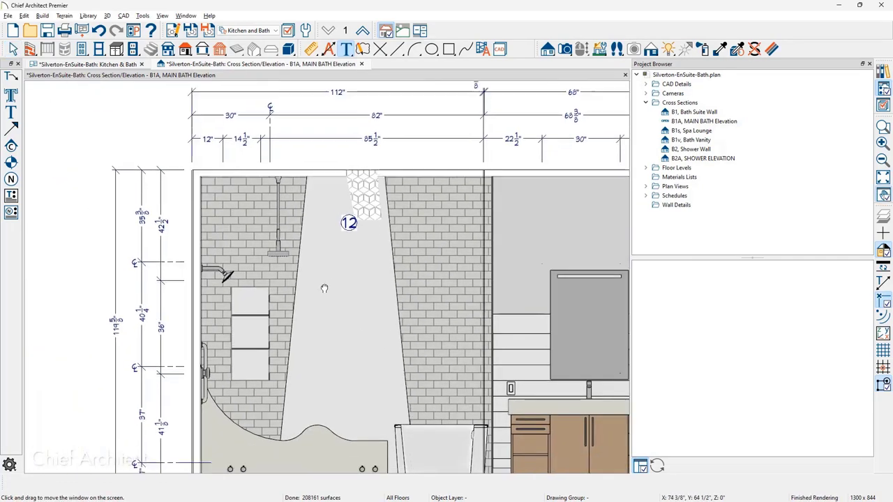
middle_click_drag(374, 308, 324, 288)
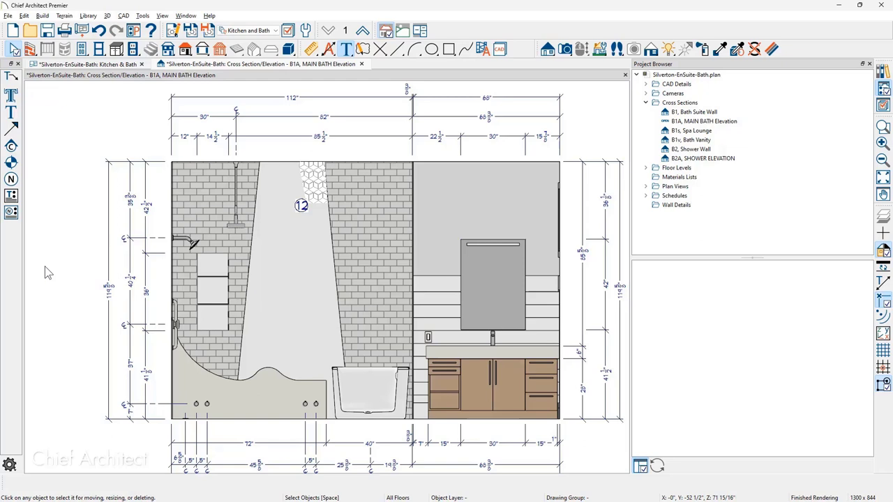
left_click(666, 87)
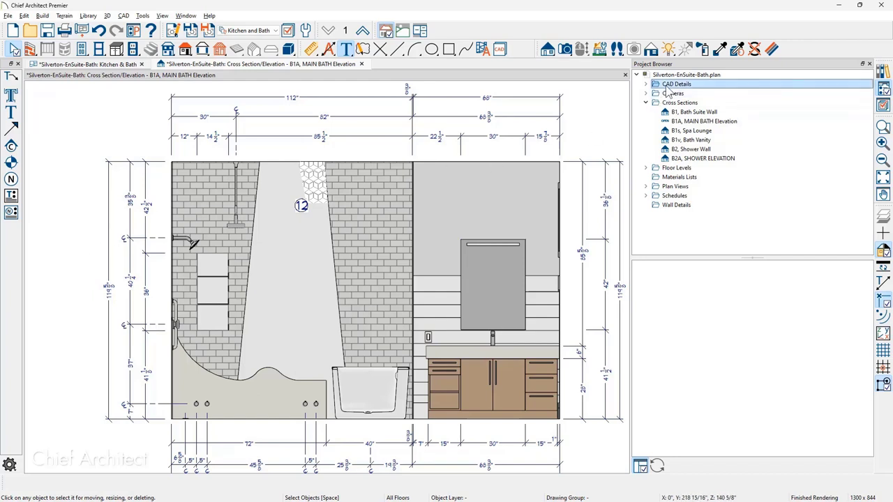
right_click(667, 88)
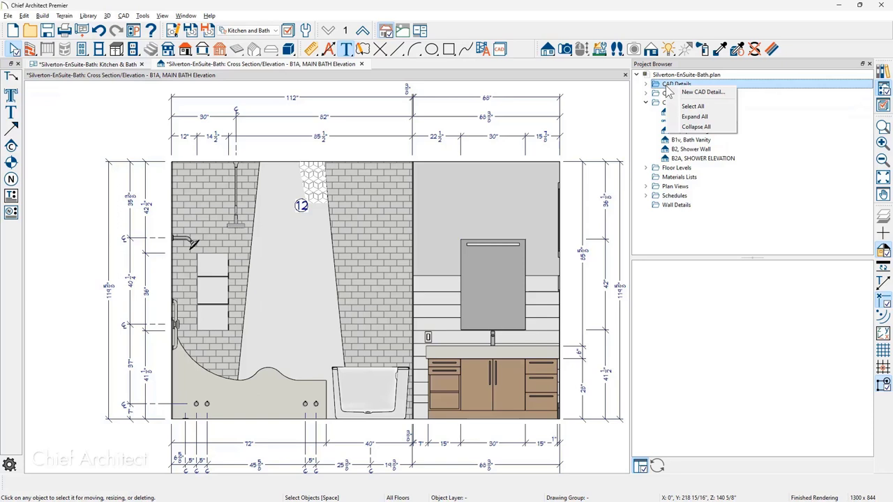
key("Escape")
left_click(646, 84)
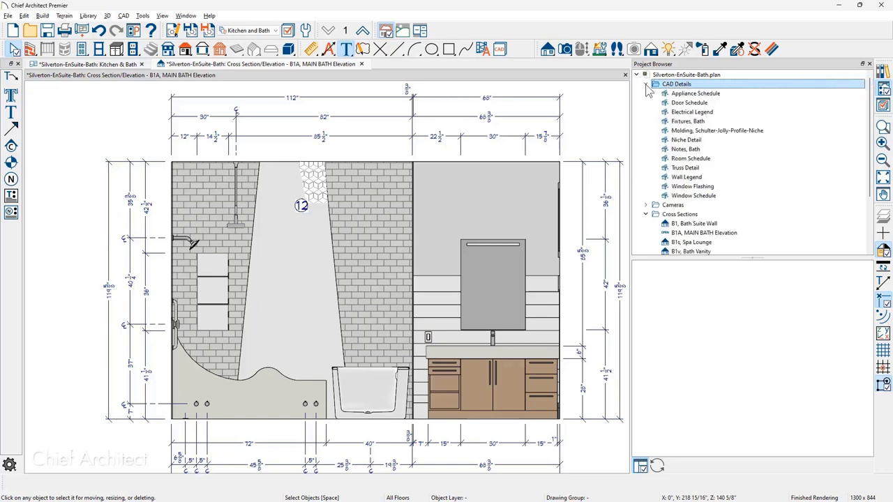
left_click(704, 154)
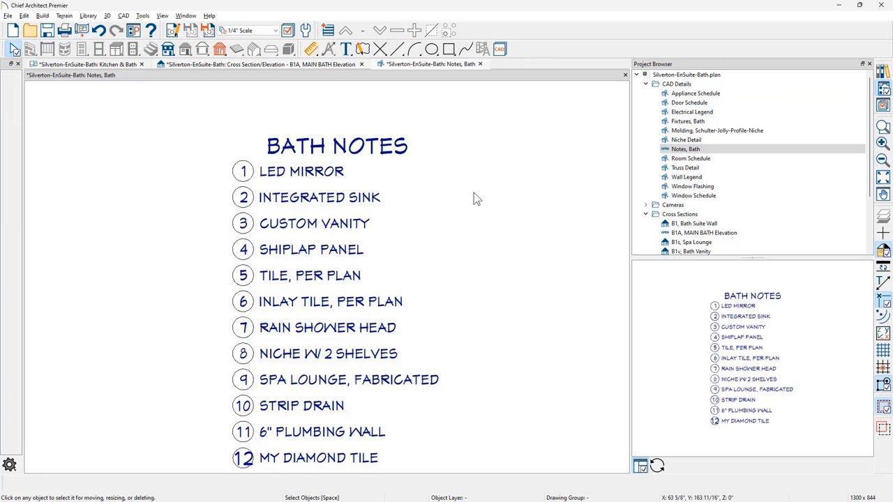
left_click(144, 16)
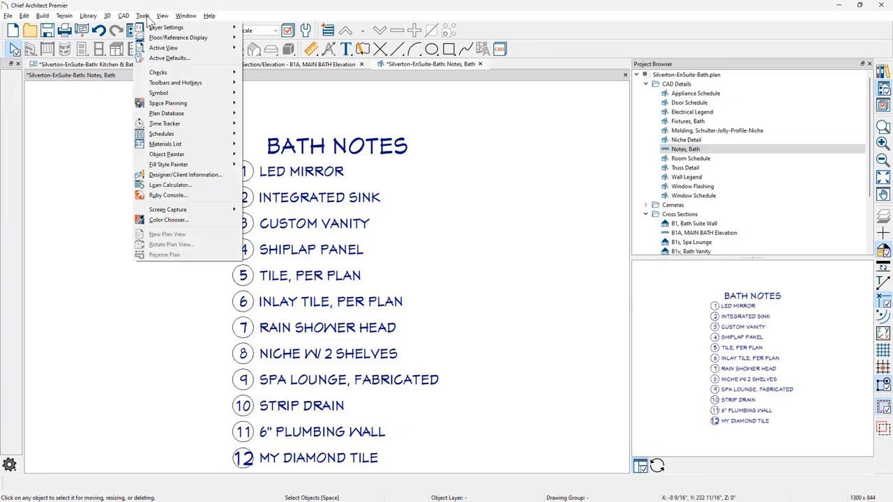
mouse_move(185, 133)
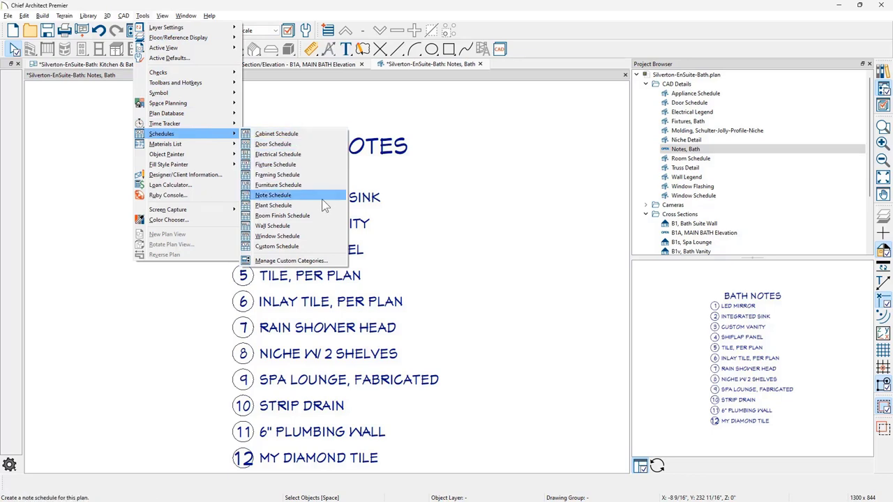
key("Escape")
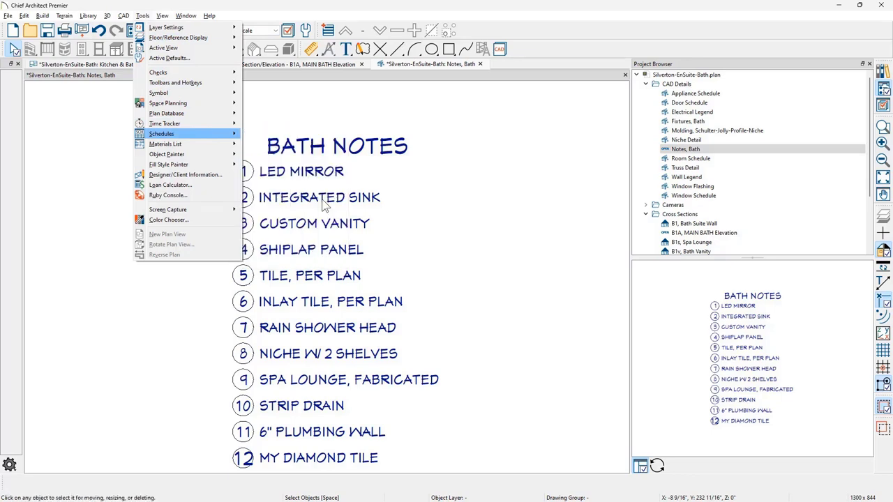
key("Escape")
- Open the Bath Notes schedule's specification and examine its included columns and the note subcategories available under the Note category
double_click(332, 223)
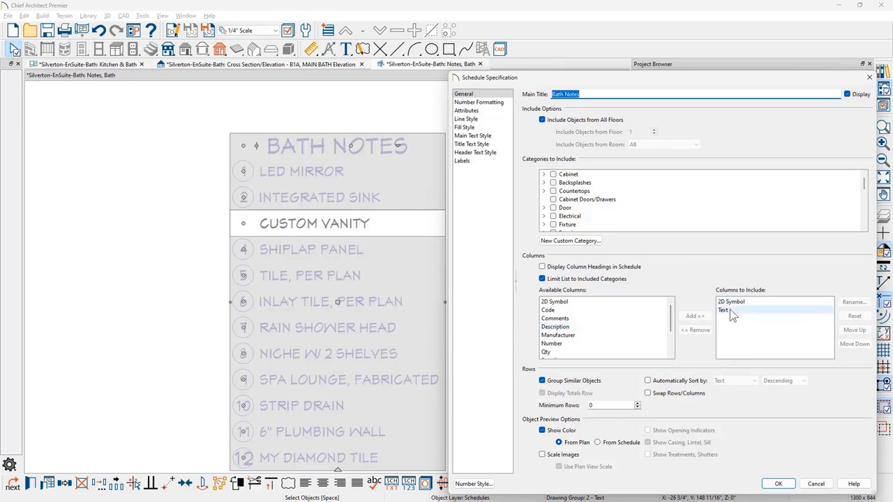
left_click(865, 194)
scroll(864, 194, "down", 4)
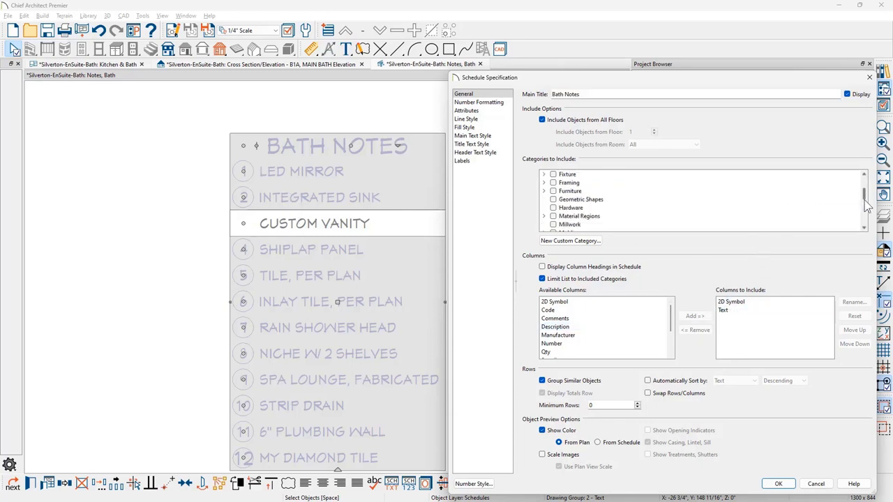
left_click(544, 200)
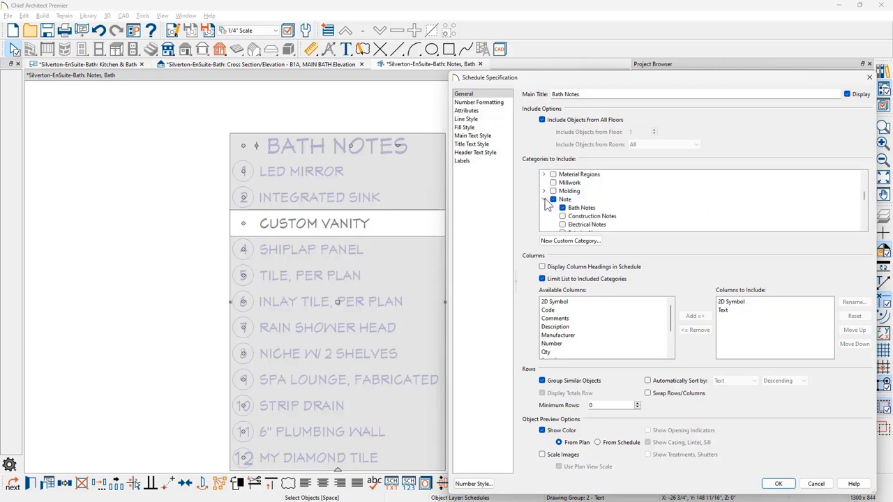
left_click(613, 209)
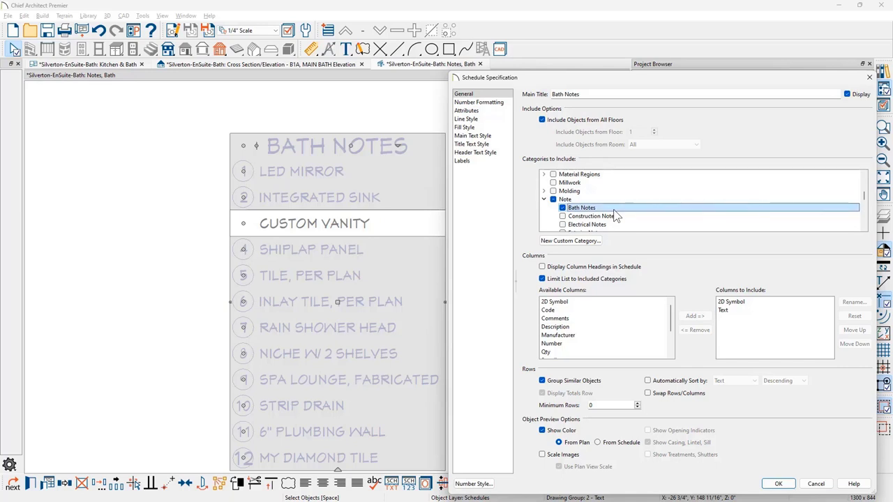
left_click(864, 228)
left_click(864, 228)
left_click(864, 228)
left_click(864, 228)
left_click(864, 228)
left_click(864, 228)
left_click(864, 228)
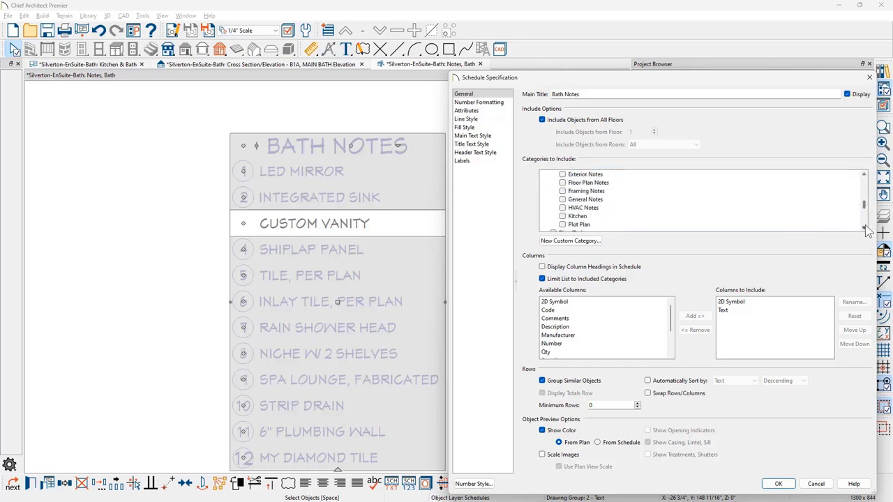
left_click(778, 483)
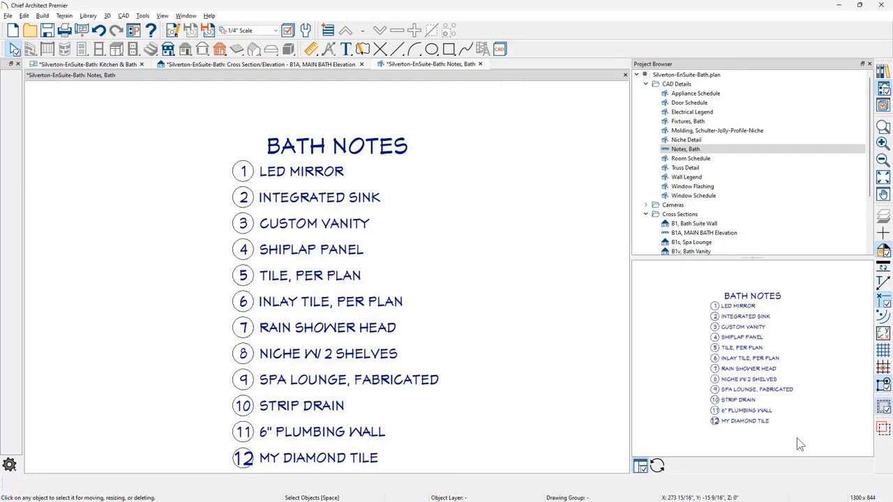
- Open the Fixtures, Bath CAD detail to view the bath fixture schedule and look up the Fixture Schedule tool
left_click(714, 121)
double_click(715, 121)
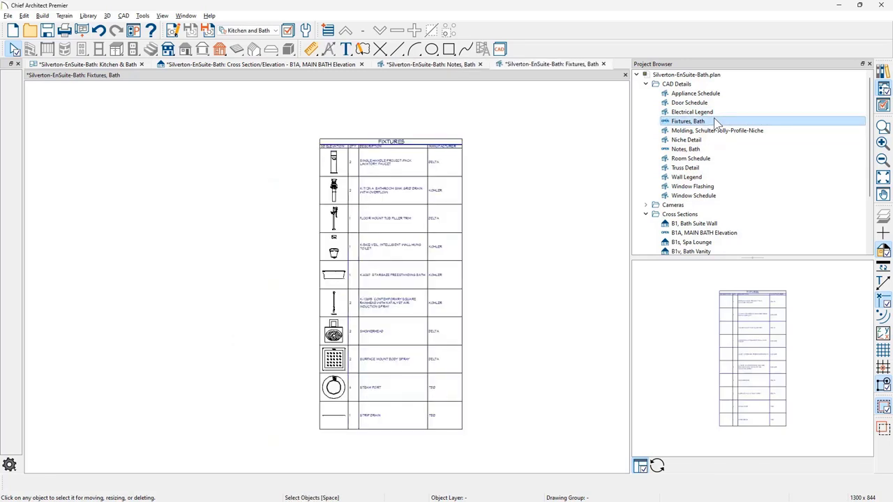
left_click(150, 17)
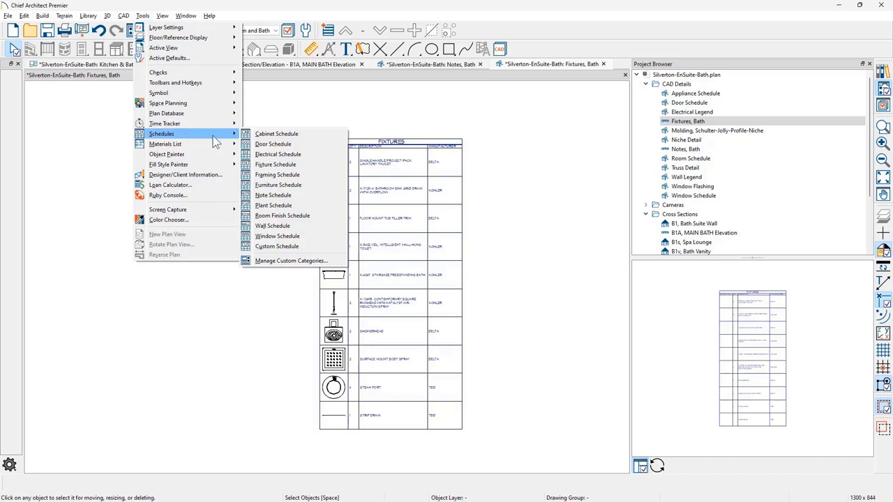
left_click(312, 165)
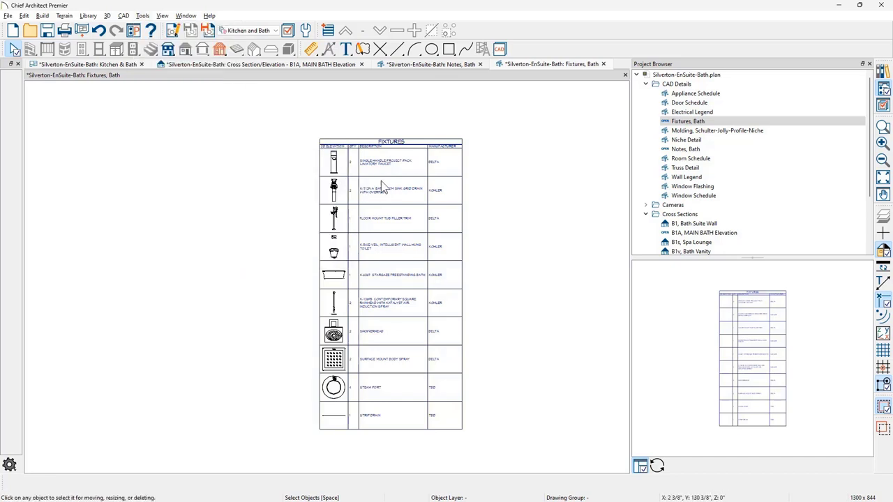
- Review the included categories and columns in the Fixtures schedule's specification, leaving its settings as they are
left_click(385, 182)
double_click(385, 181)
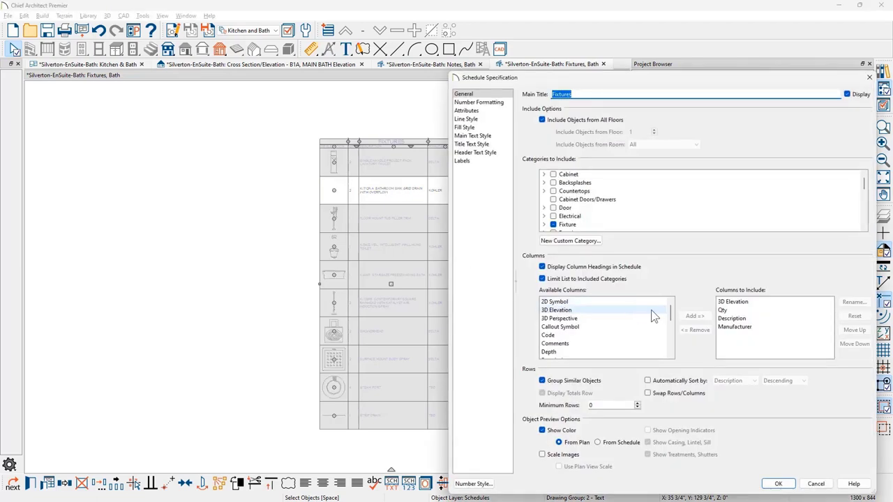
mouse_move(674, 314)
left_mouse_down()
mouse_move(675, 352)
mouse_move(674, 311)
left_mouse_up()
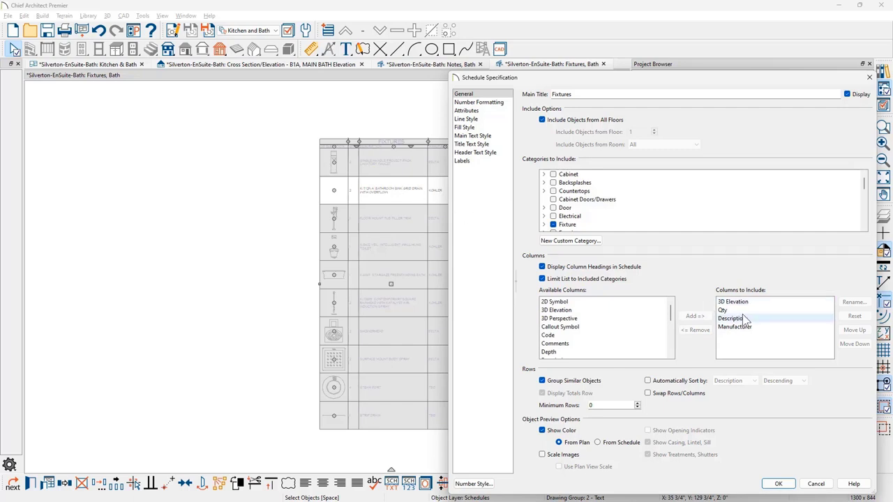
left_click(816, 485)
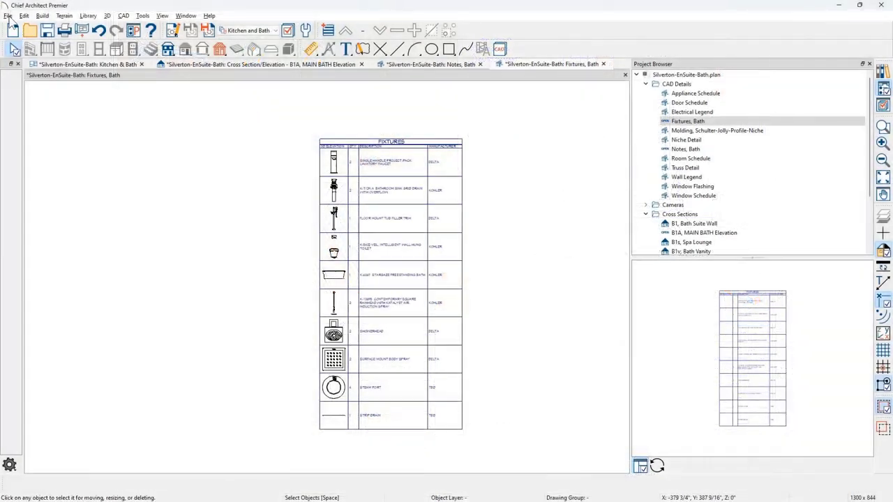
- Open the recent Silverton-EnSuite-Bath layout file and go to page 3, the bath suite elevations sheet
left_click(7, 17)
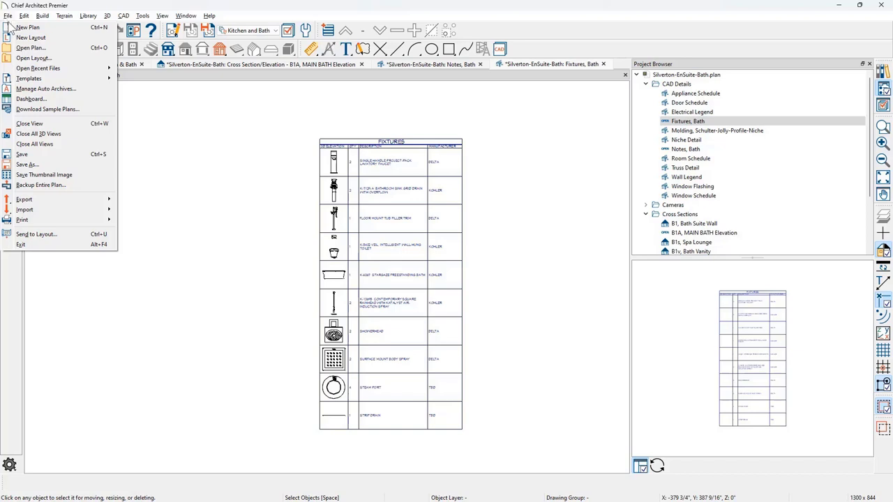
mouse_move(55, 70)
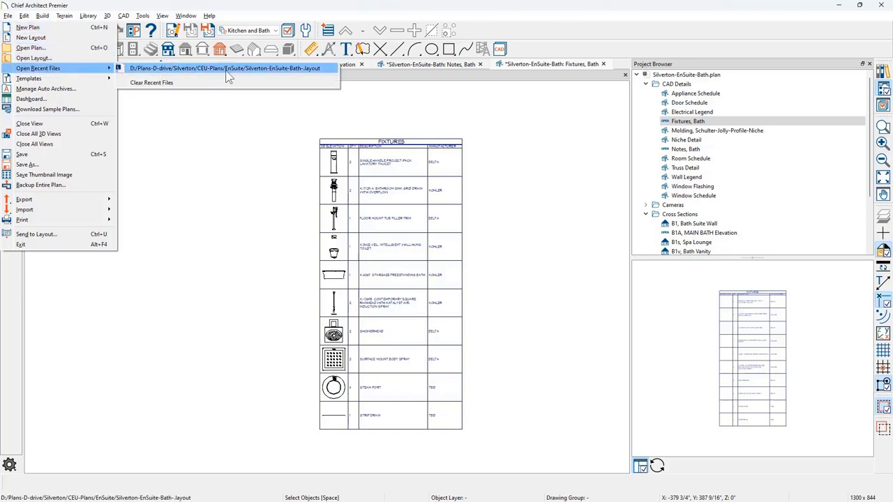
left_click(324, 68)
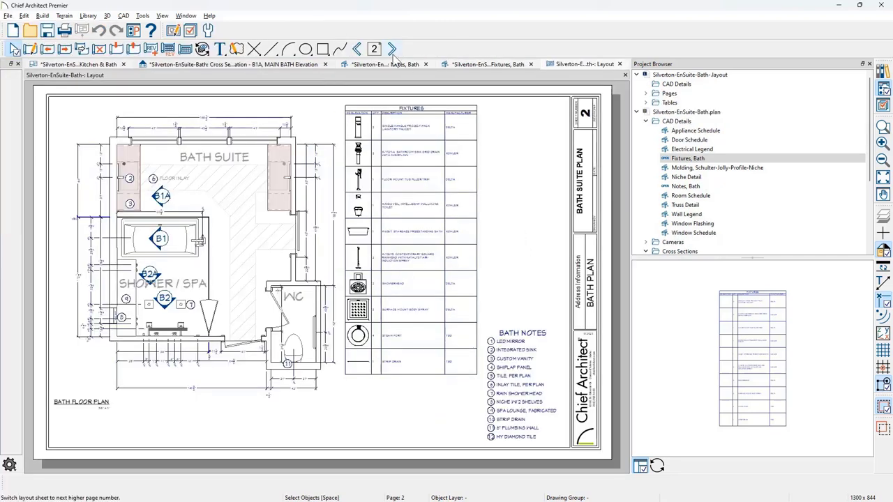
left_click(394, 50)
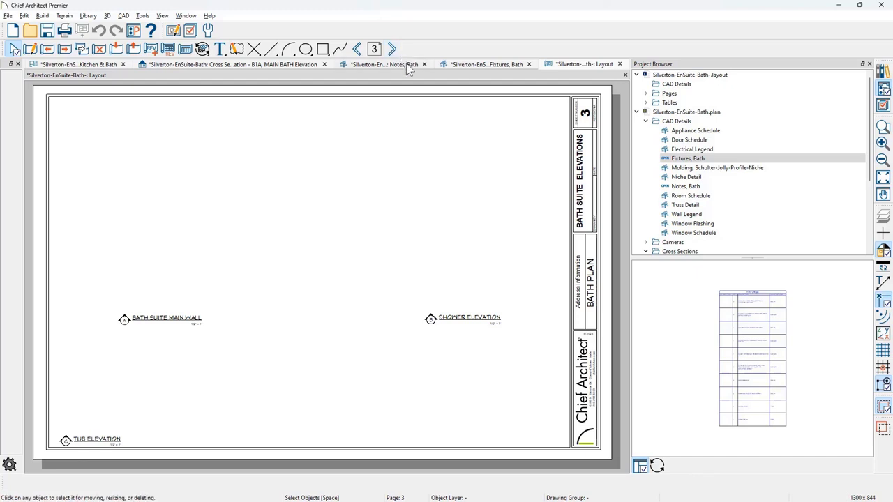
- Send the entire B1A main bath elevation to layout page 3 as plot lines with color fill, at 1/2 in = 1 ft
left_click(108, 64)
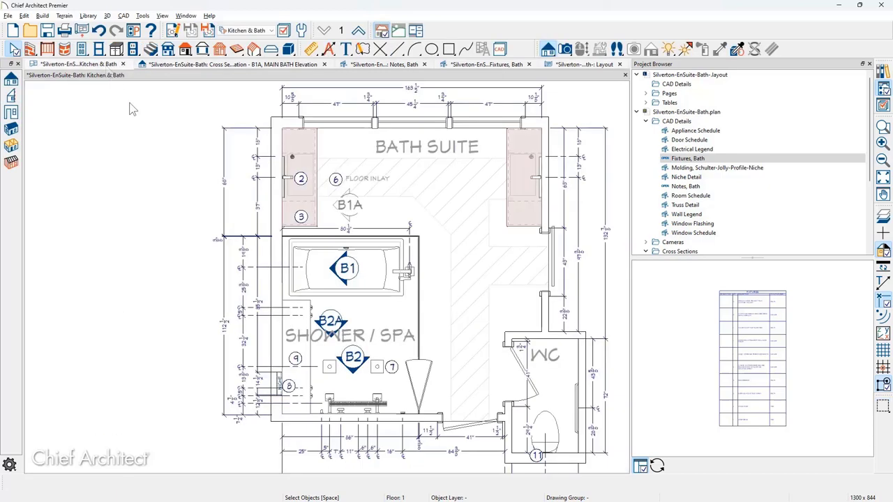
double_click(347, 208)
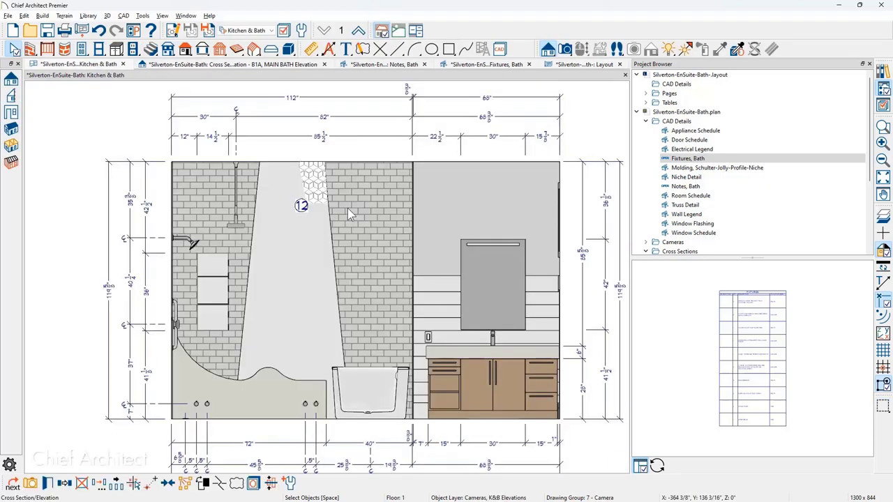
scroll(348, 208, "down", 2)
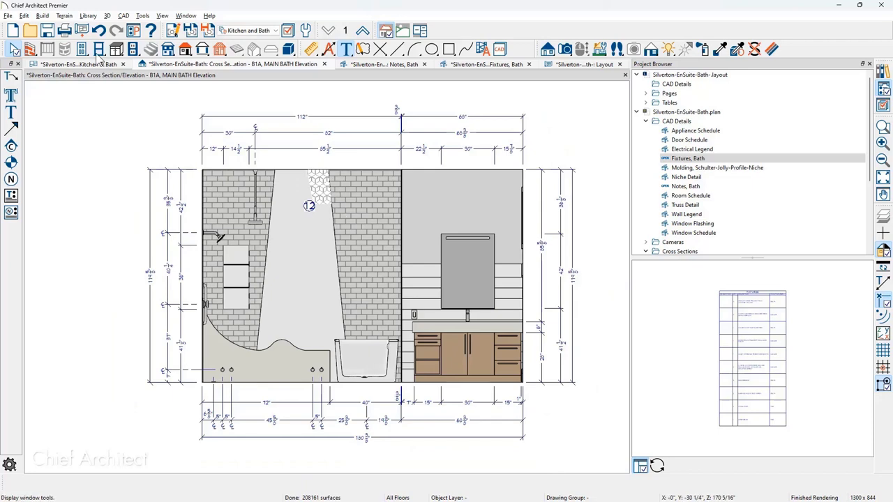
left_click(8, 15)
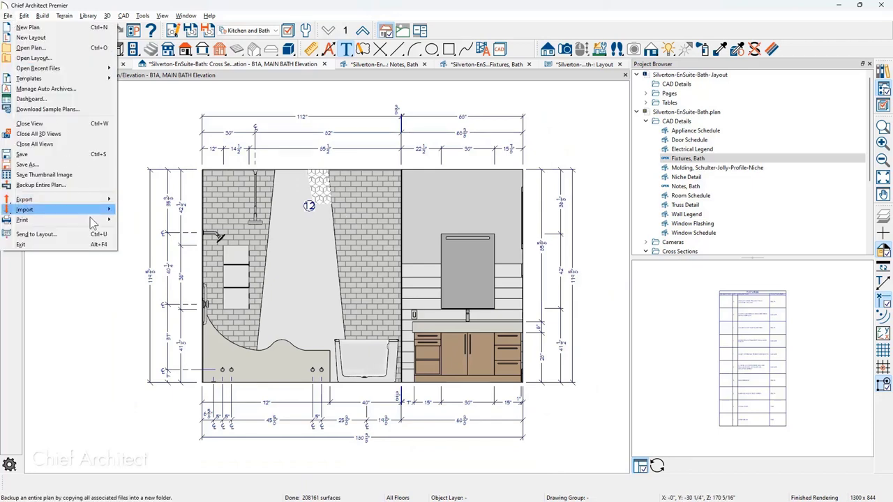
left_click(36, 234)
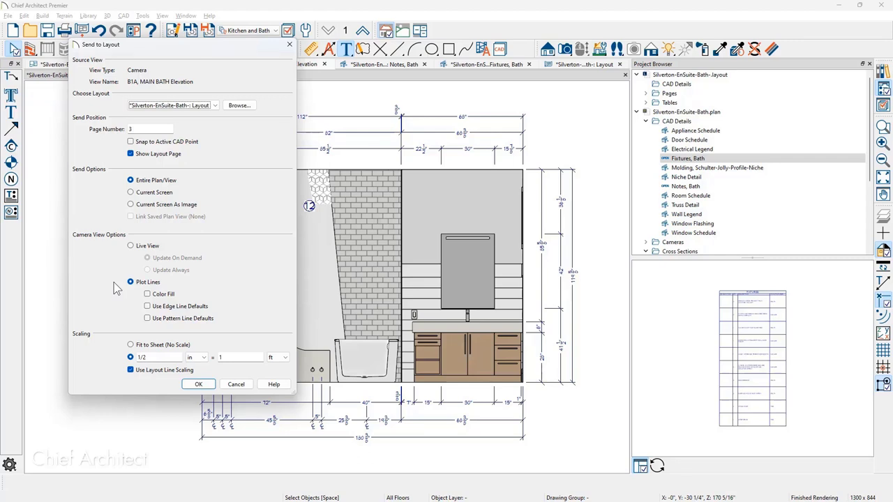
left_click(130, 246)
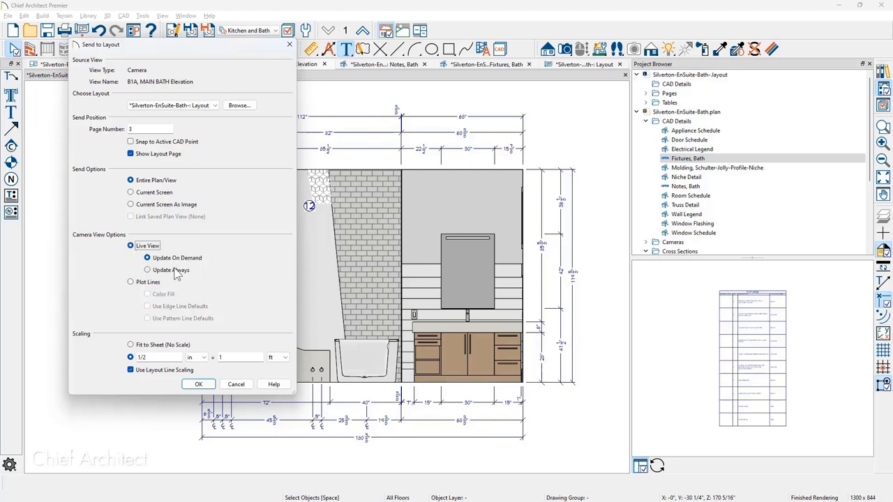
left_click(143, 283)
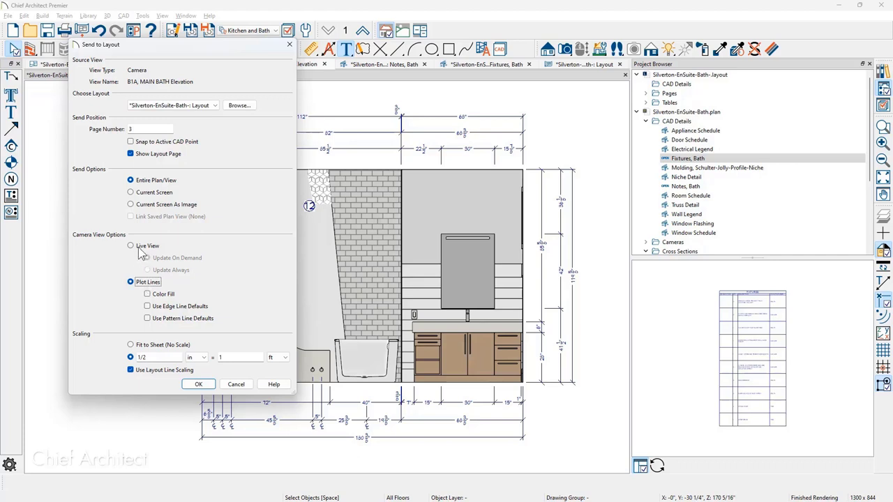
left_click(131, 282)
left_click(147, 294)
left_click(201, 383)
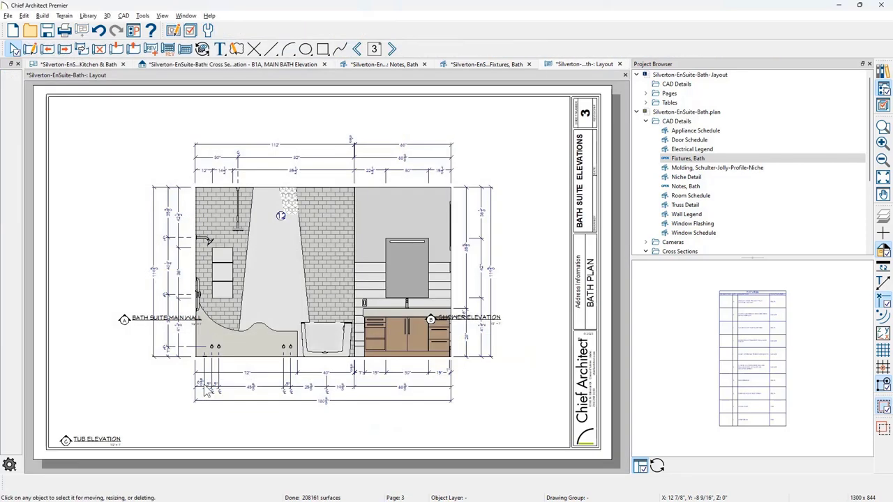
- Move the main bath elevation to the sheet's upper left and place the Bath Suite Main Wall label with callout A below it
left_click(314, 251)
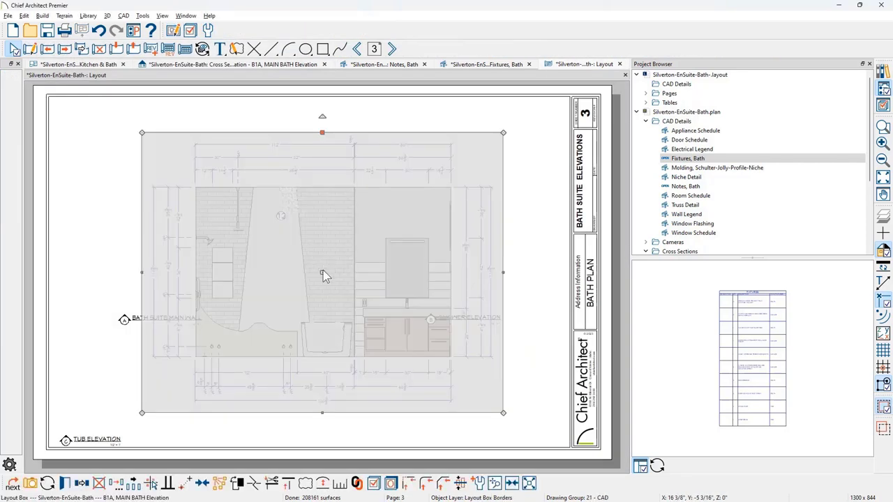
left_click_drag(321, 273, 235, 240)
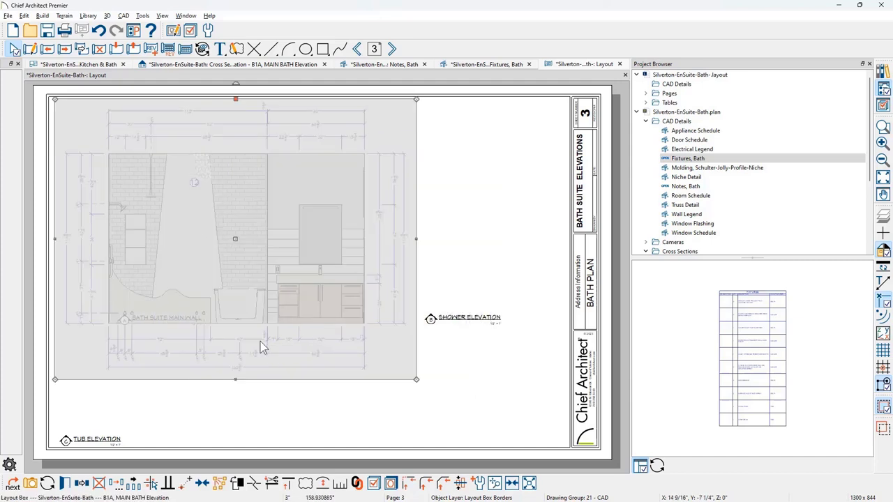
left_click(185, 340)
left_click(175, 330)
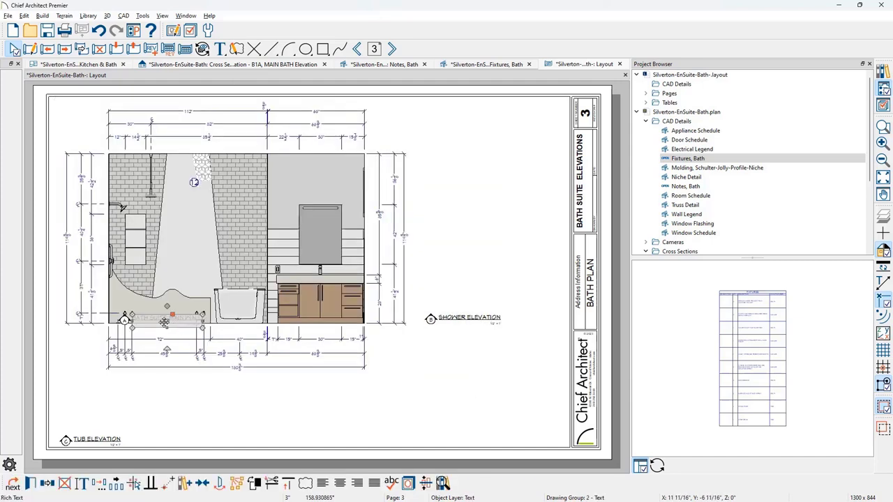
left_click(133, 328, "shift")
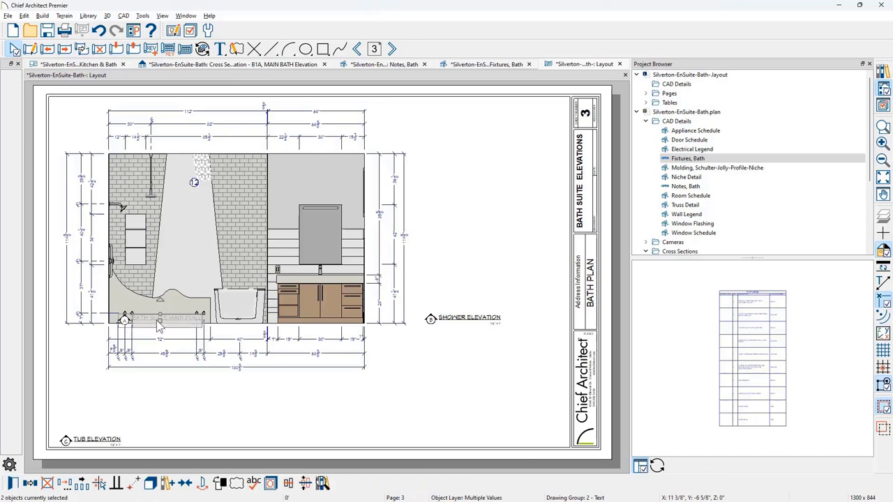
mouse_move(159, 320)
left_mouse_down()
mouse_move(100, 396)
mouse_move(99, 382)
left_mouse_up()
left_click(98, 414)
scroll(97, 409, "up", 3)
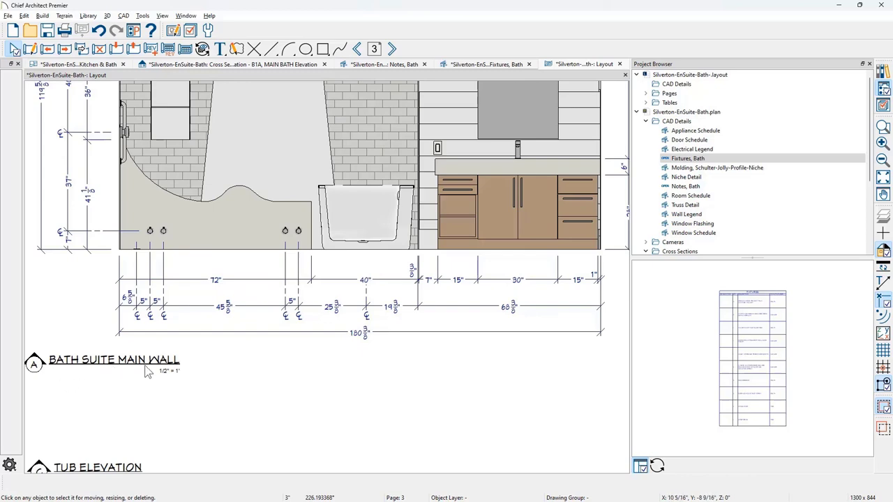
- Move the Shower Elevation label together with callout B lower and further right on the sheet
scroll(193, 367, "down", 3)
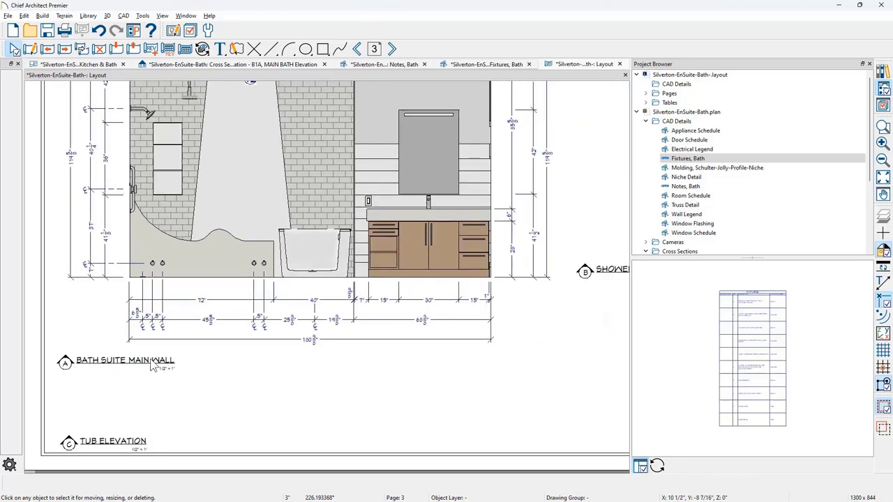
left_click_drag(398, 281, 522, 351)
left_click_drag(446, 304, 474, 343)
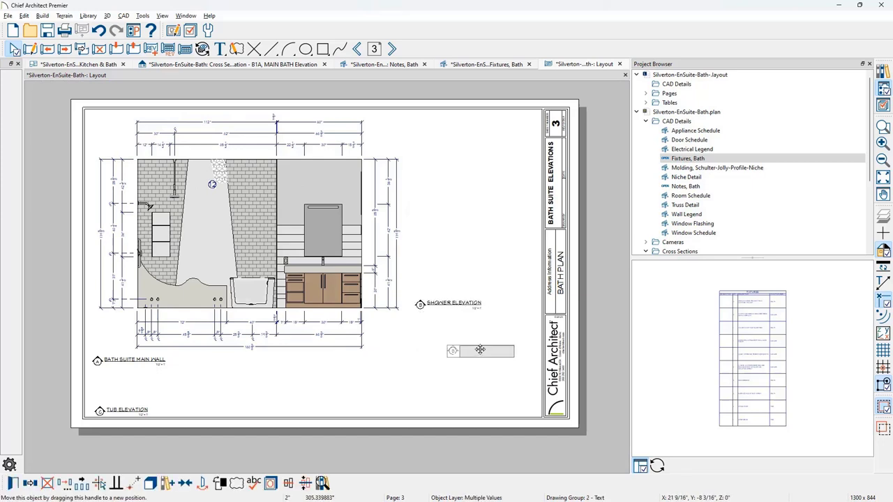
- Send the entire B2A shower elevation to layout page 3 as plot lines with color fill, at 1/2 in = 1 ft
left_click(96, 66)
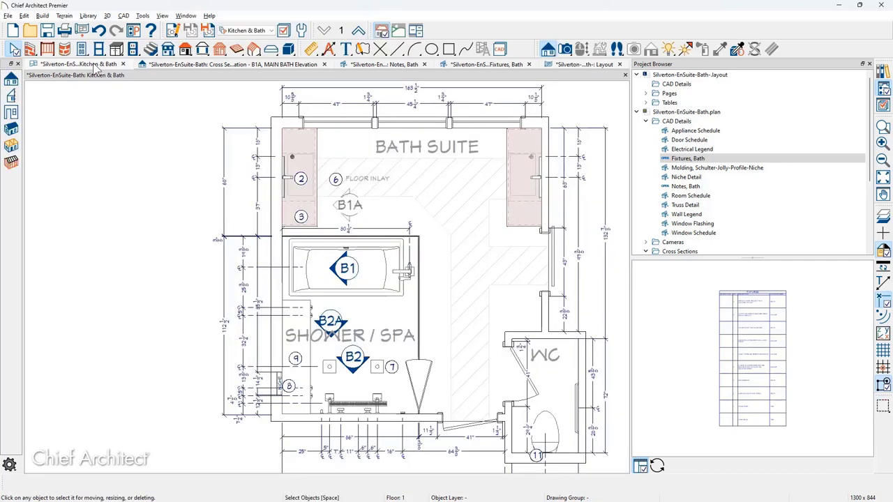
double_click(337, 322)
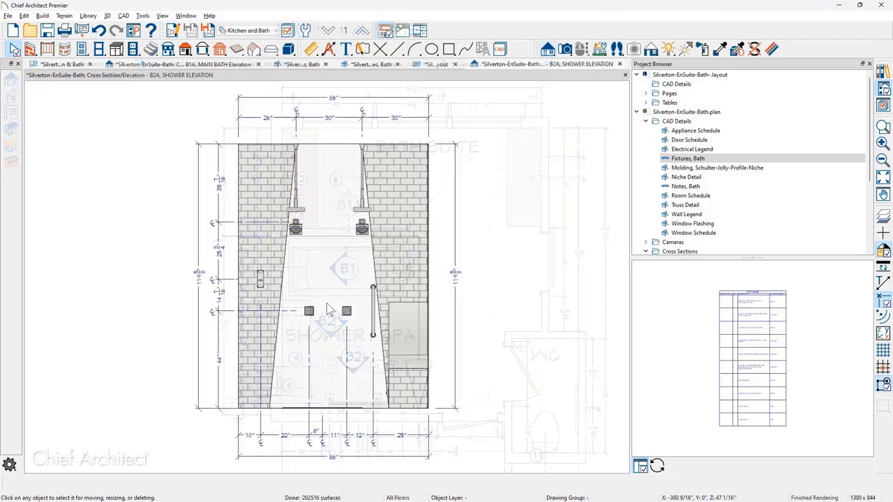
left_click(10, 16)
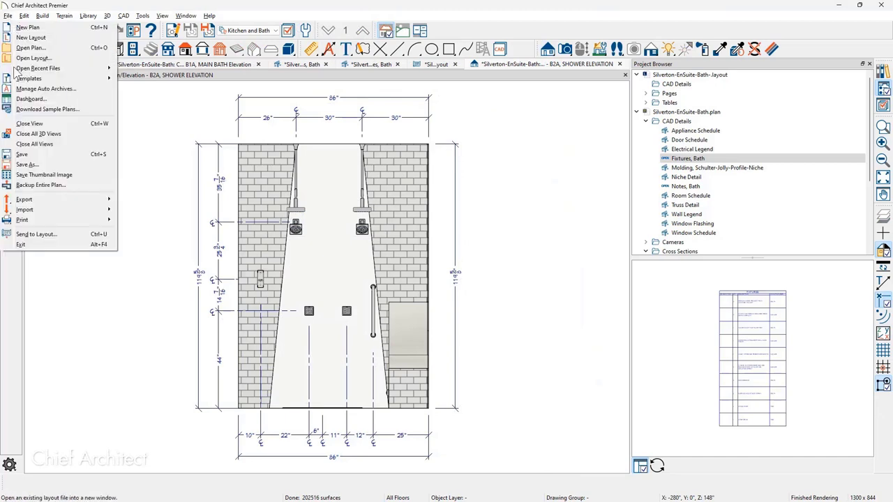
left_click(36, 234)
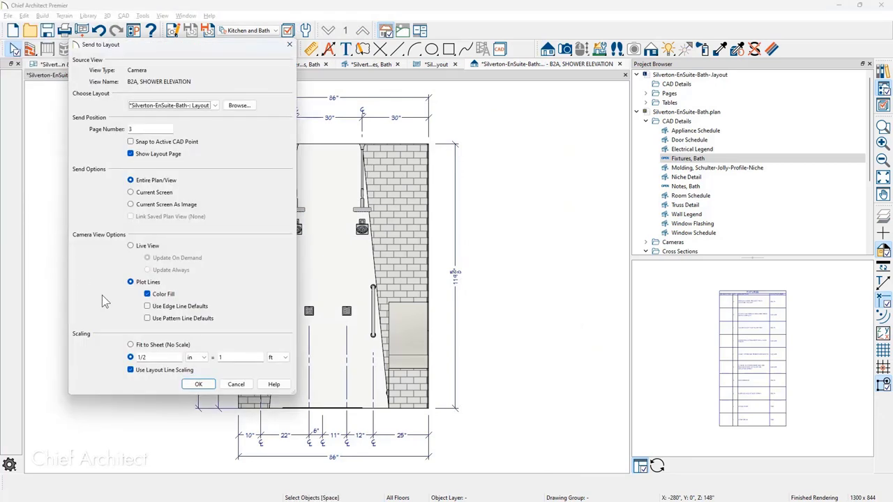
left_click(201, 385)
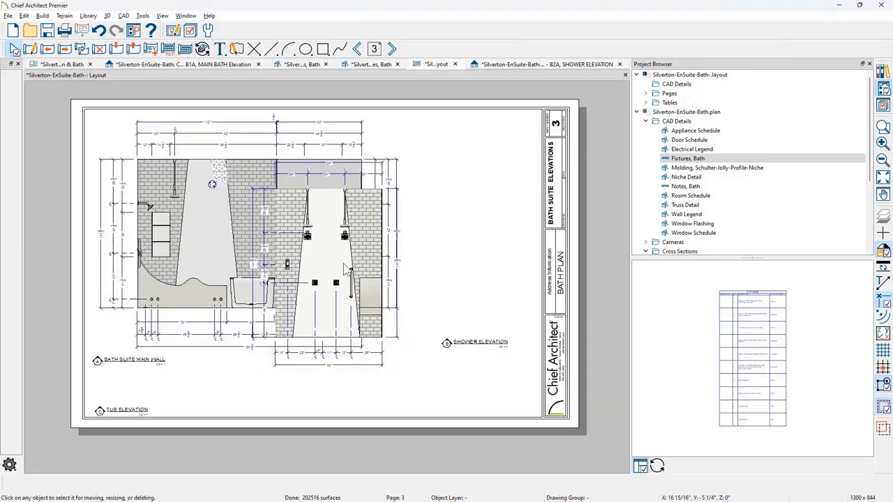
- Place the shower elevation on the sheet's right side, then nudge the main bath elevation left and the shower elevation right to separate them
left_click(457, 272)
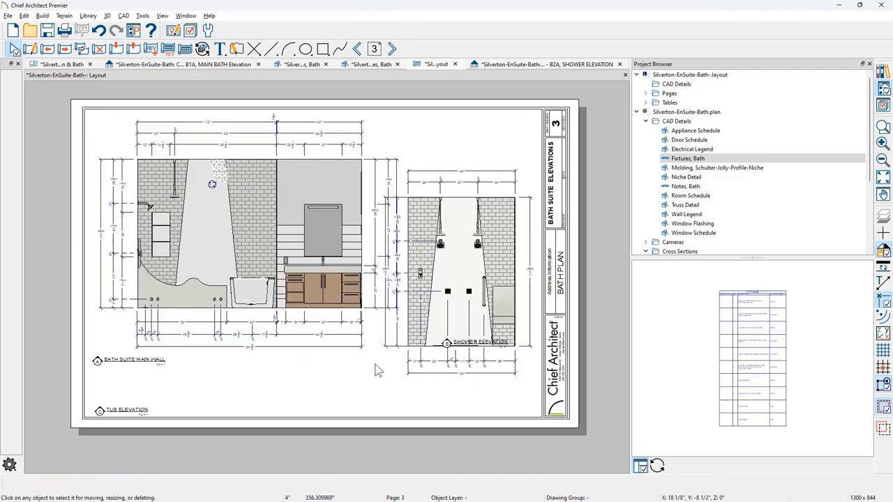
left_click(304, 237)
key("Left")
key("Left")
key("Left")
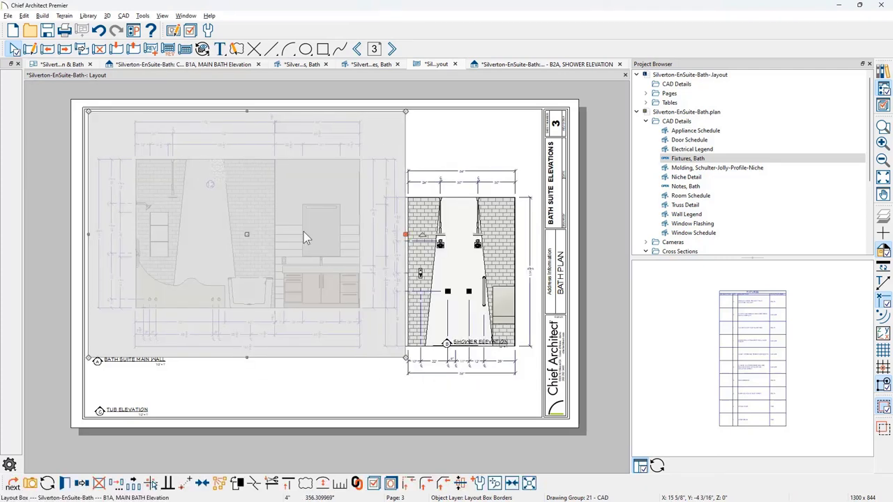
key("Left")
key("Left")
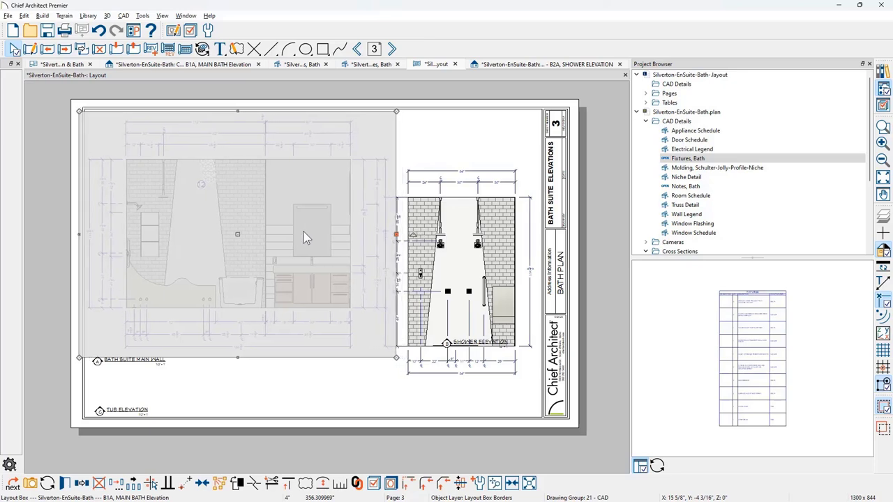
left_click(494, 283)
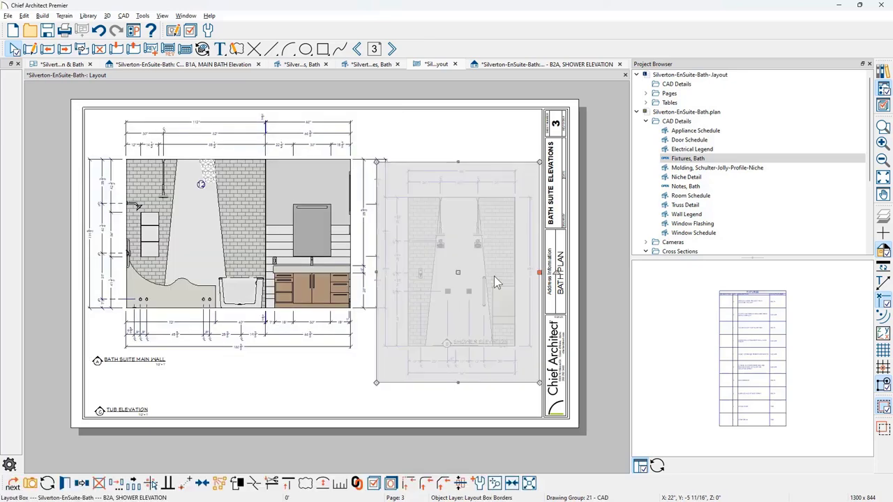
key("Right")
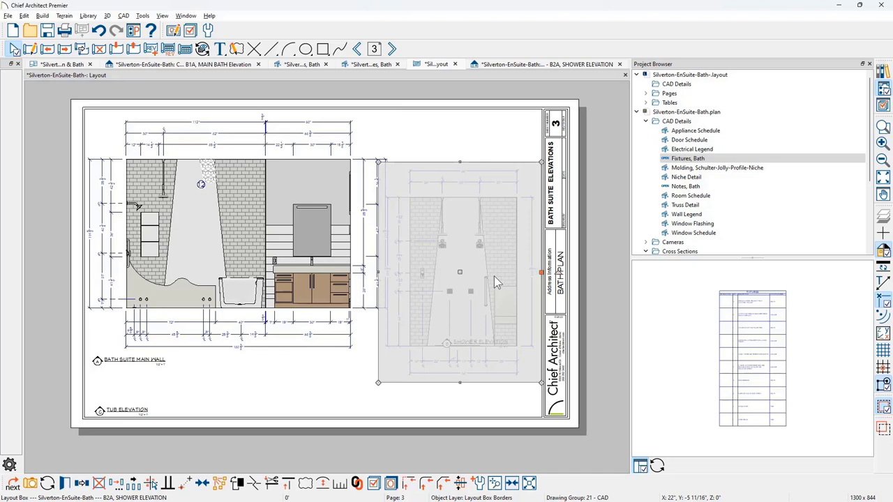
- Delete the overall height dimension on the right side of the B2A shower elevation and close that view to return to the layout
key("ctrl+Tab")
left_click(454, 250)
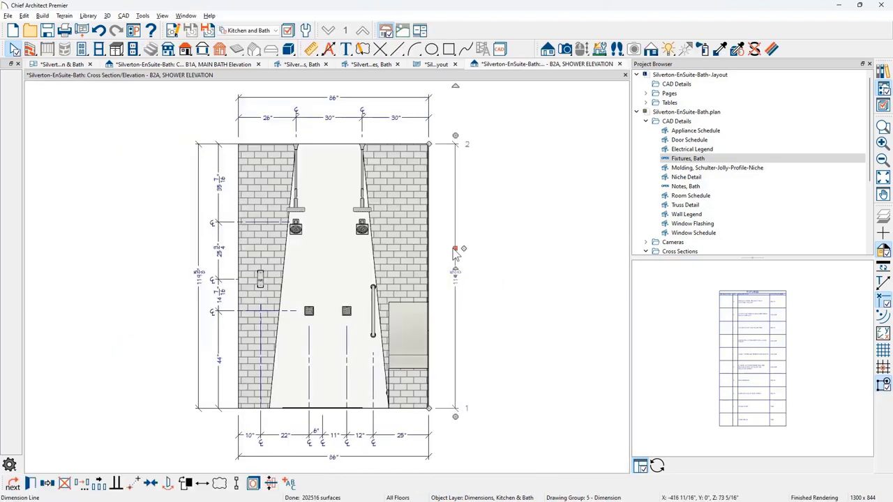
key("Delete")
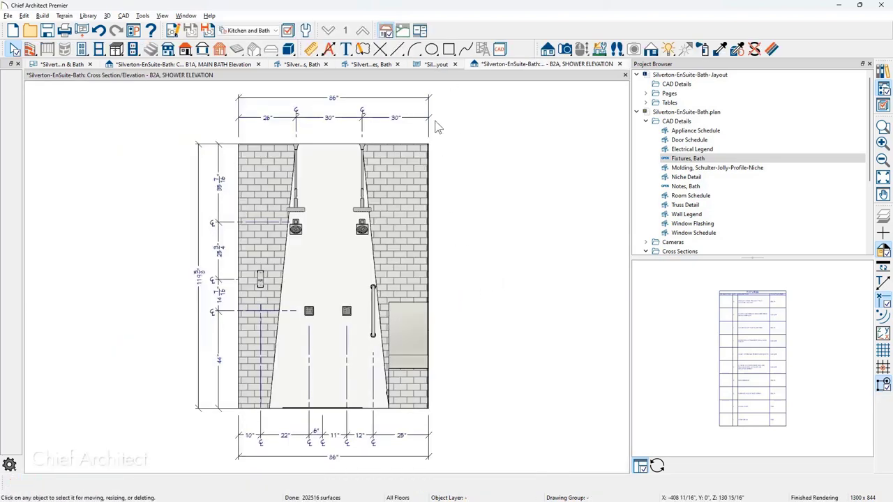
left_click(619, 64)
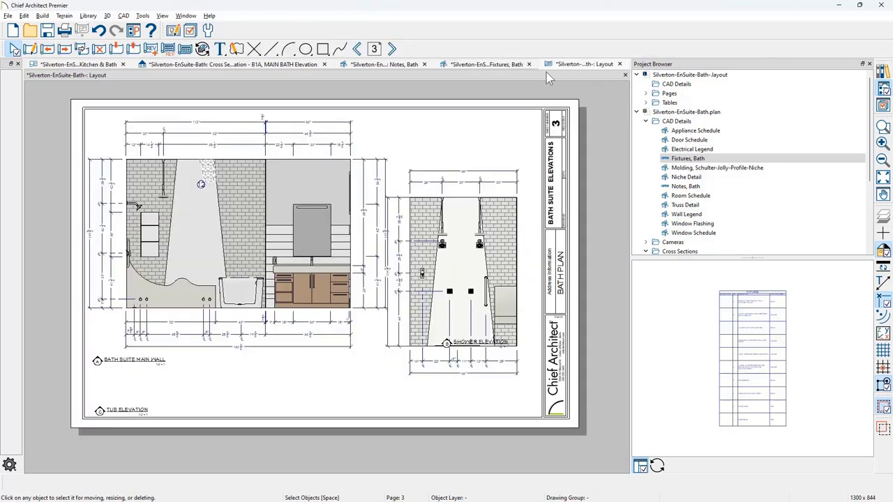
- Nudge the shower elevation right and up until it lines up with the main wall elevation, then deselect it
left_click(480, 291)
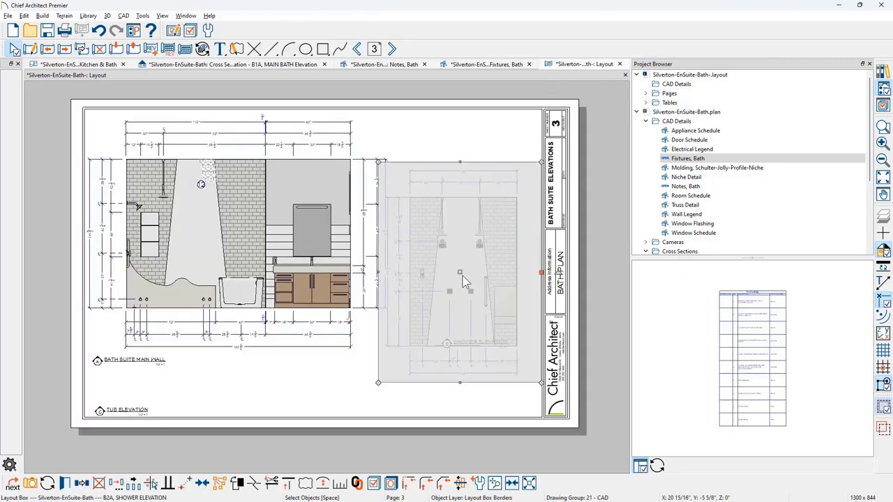
key("Right")
key("Right")
key("Right")
key("Right")
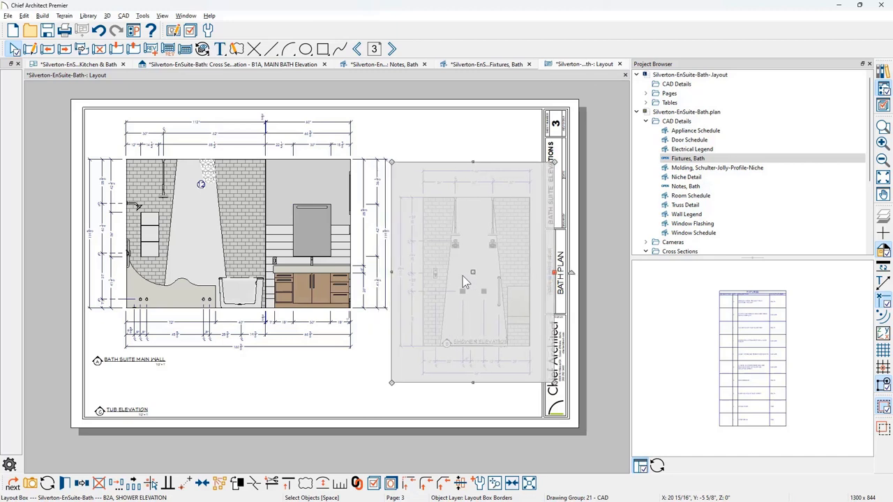
key("Up")
key("Up")
key("Up")
key("Up")
key("Up")
key("Up")
key("Up")
key("Up")
key("Up")
key("Up")
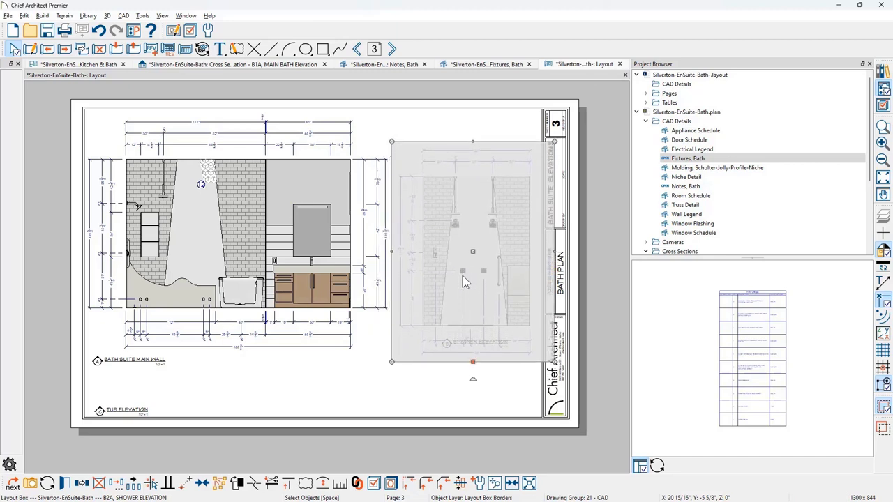
key("Up")
key("Up")
left_click(485, 387)
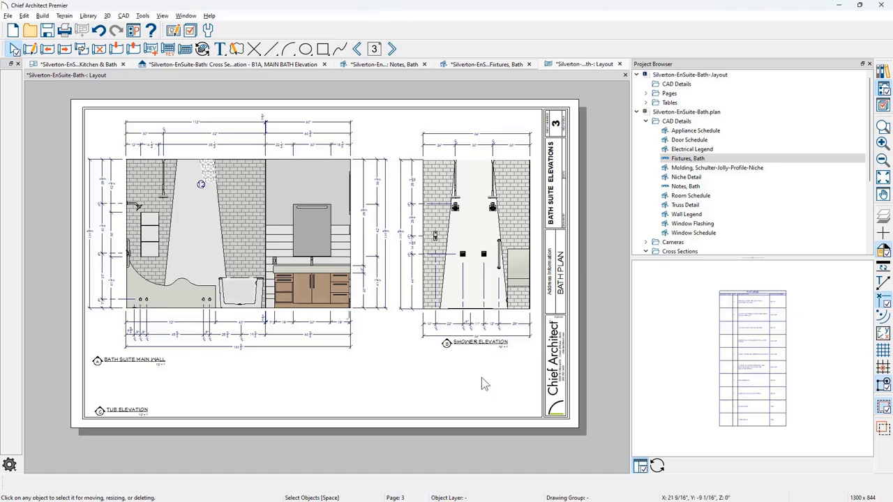
- Move the Shower Elevation label with callout B level with the Bath Suite Main Wall label, and delete the Tub Elevation label with callout C
left_click_drag(412, 328, 480, 361)
key("Escape")
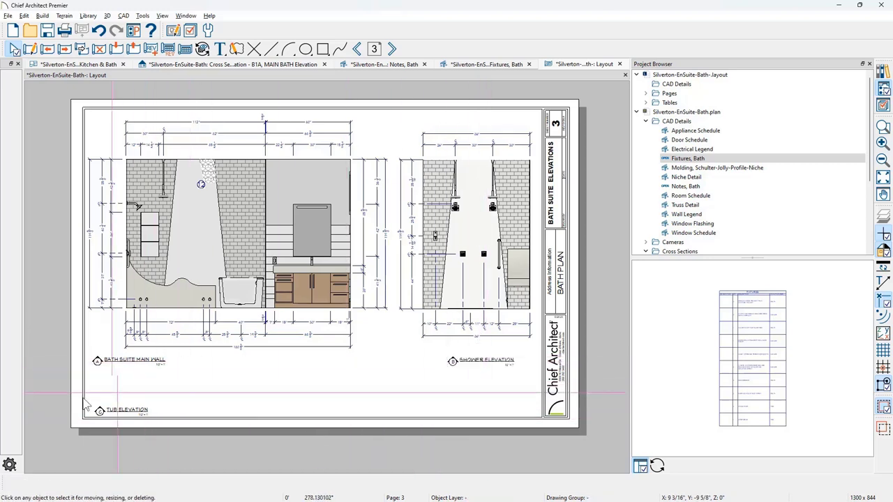
left_click_drag(137, 438, 178, 452)
key("Delete")
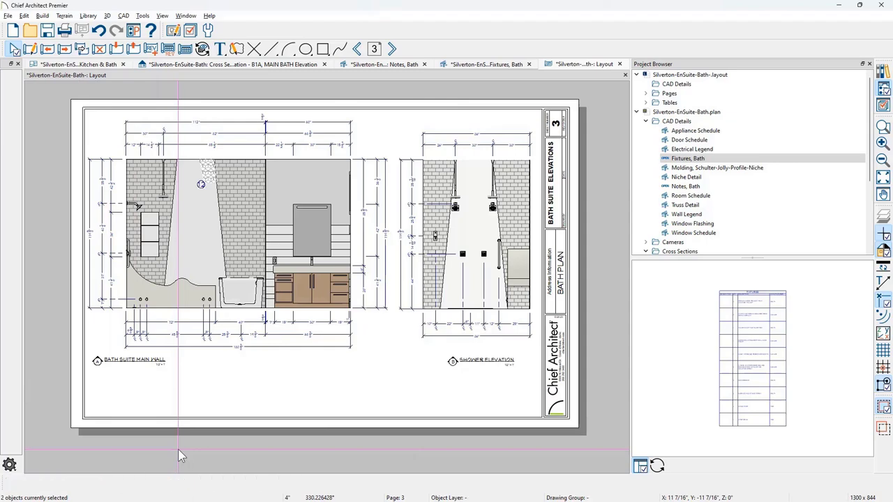
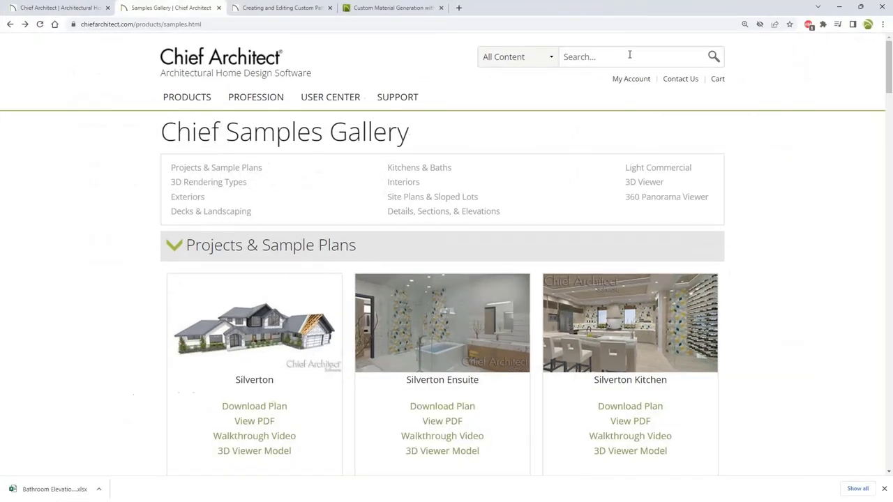
- Look through the Projects & Sample Plans in the online Chief Samples Gallery, then minimize the browser and image viewer to return to Chief Architect
mouse_move(332, 94)
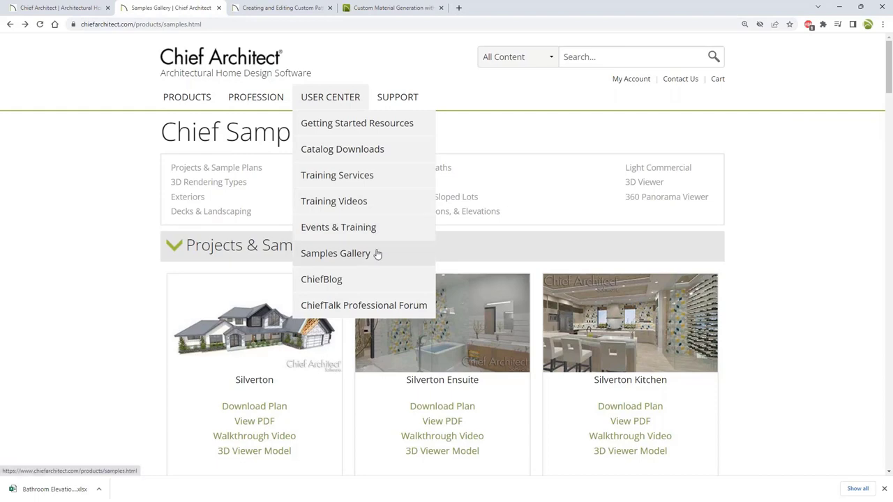
scroll(146, 302, "down", 2)
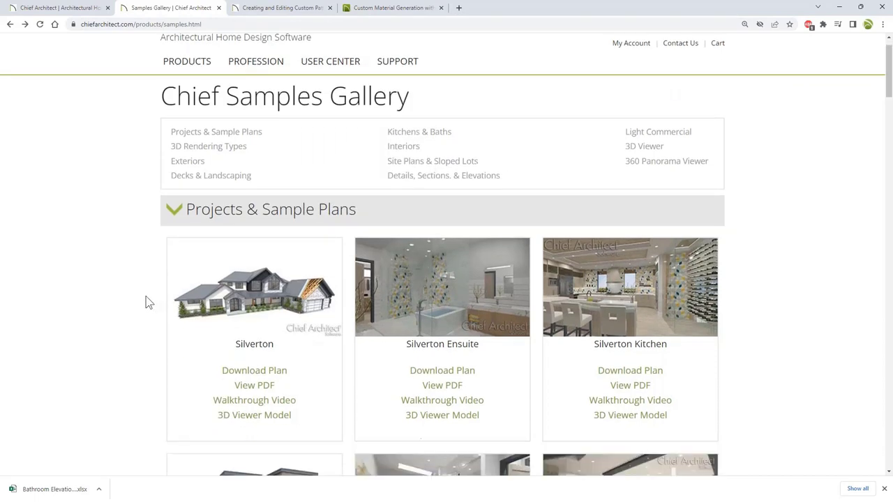
scroll(146, 302, "down", 2)
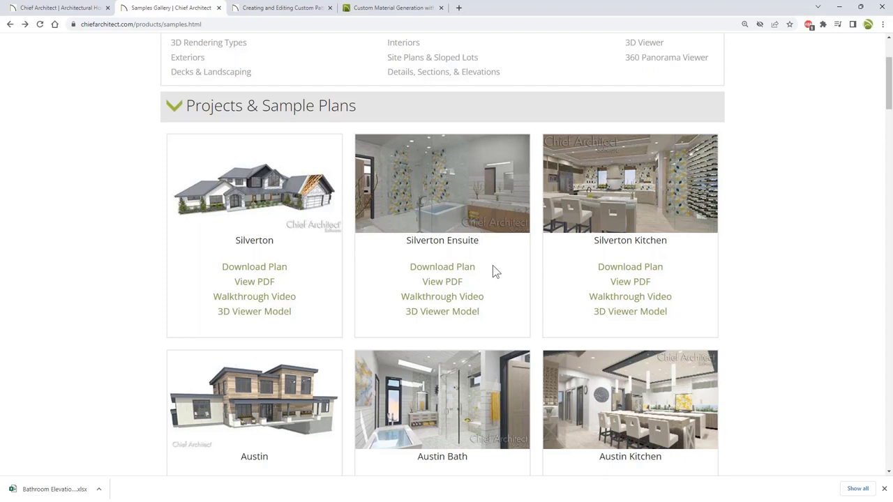
left_click(841, 8)
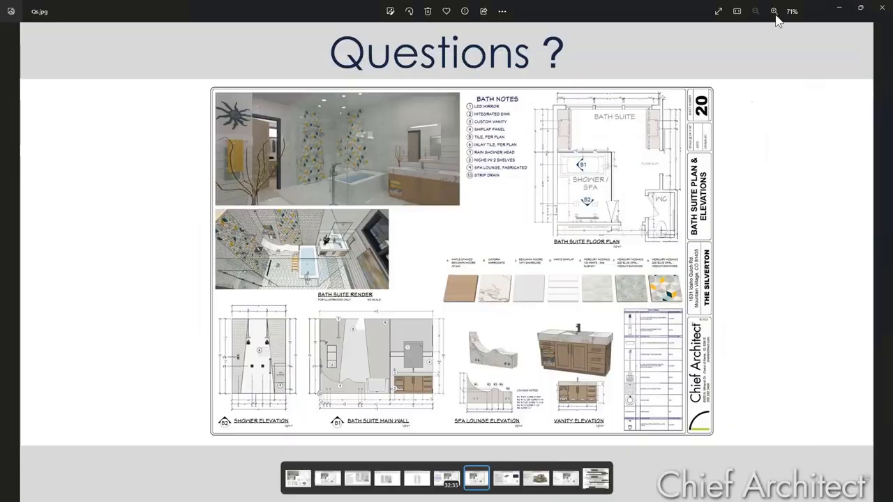
left_click(839, 8)
- Reattach the lower extension line of the overall height dimension to the wall's bottom right corner in the B1 Bath Suite Wall elevation
scroll(398, 171, "down", 4)
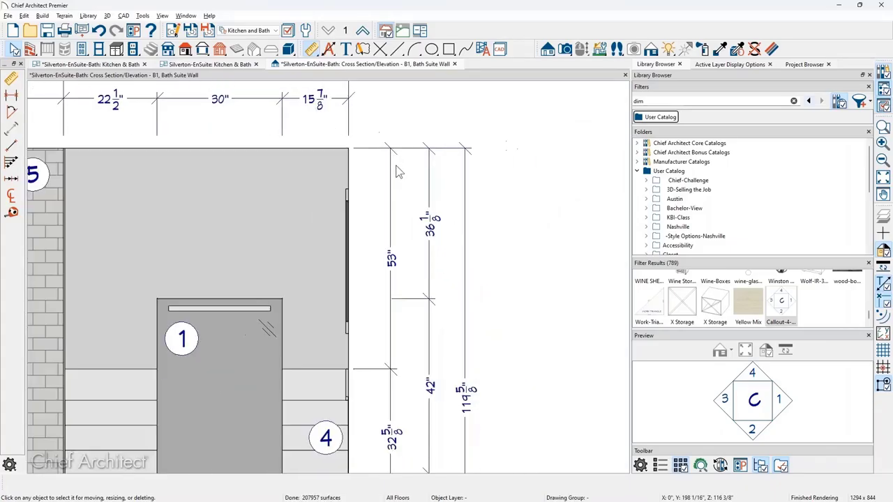
scroll(385, 235, "down", 2)
scroll(370, 259, "up", 2)
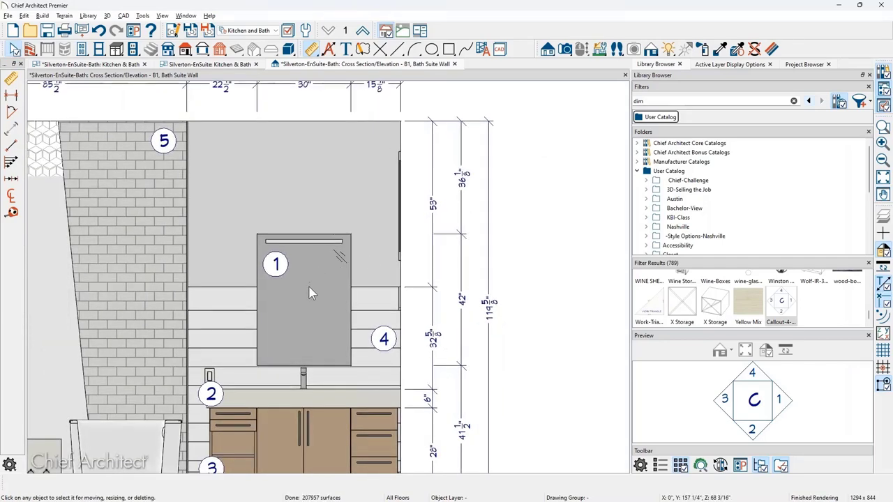
scroll(529, 240, "down", 2)
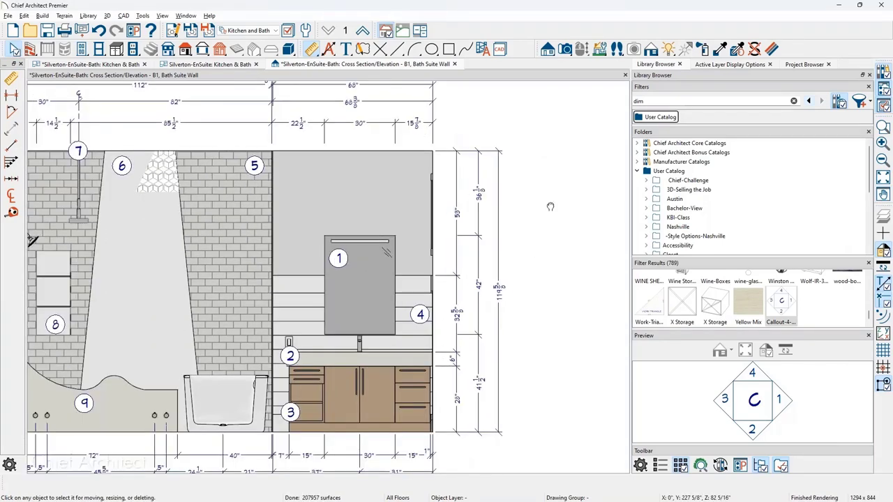
middle_click_drag(528, 240, 558, 196)
key("space")
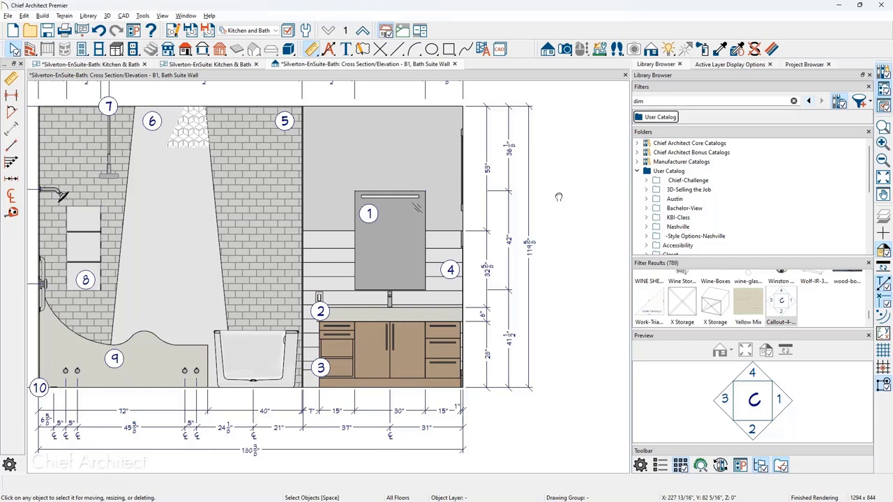
left_click(529, 307)
scroll(558, 394, "up", 1)
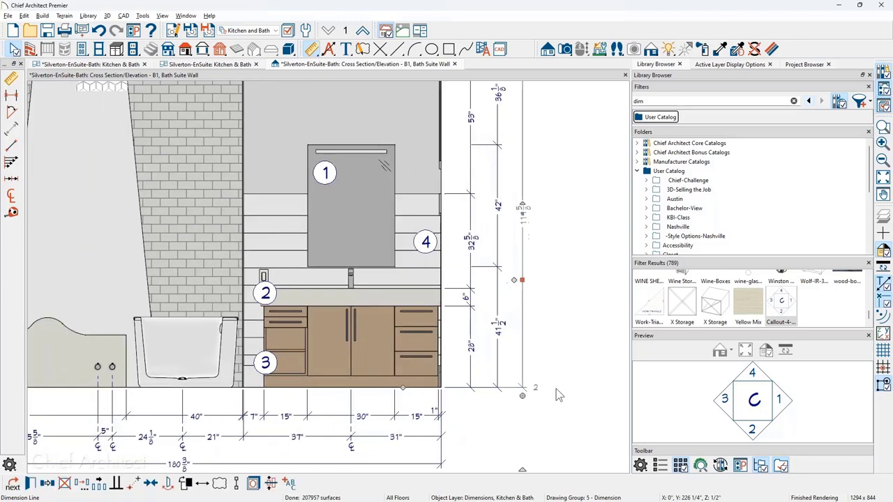
scroll(558, 395, "up", 2)
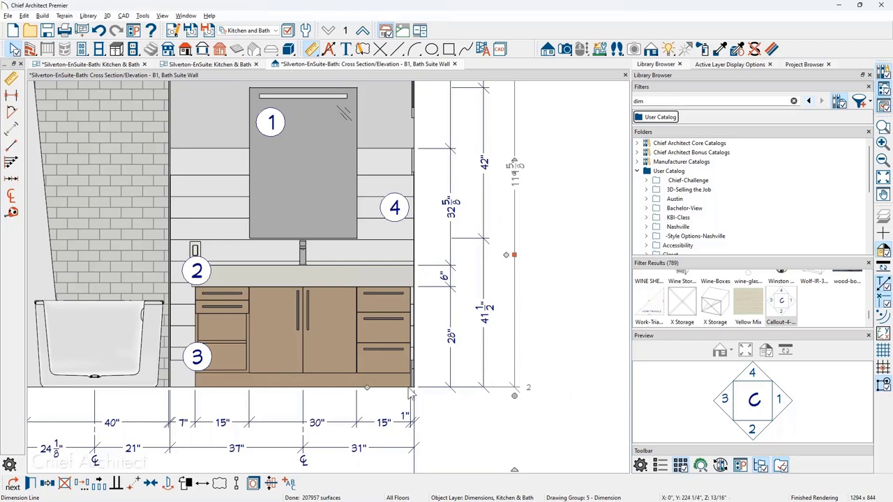
left_click_drag(374, 410, 383, 389)
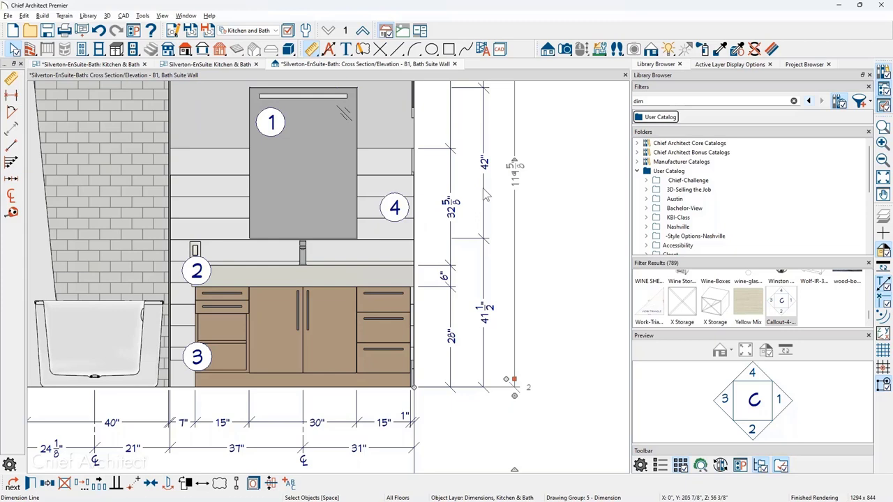
- Examine the specification of the point marker at the mirror's lower right corner, which locates the mirror dimension, and close it
scroll(321, 239, "up", 1)
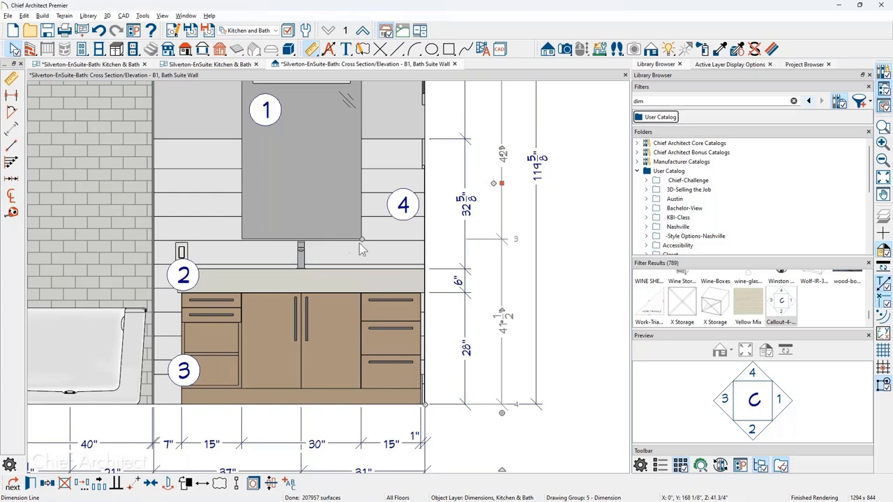
scroll(359, 242, "up", 4)
scroll(367, 232, "up", 3)
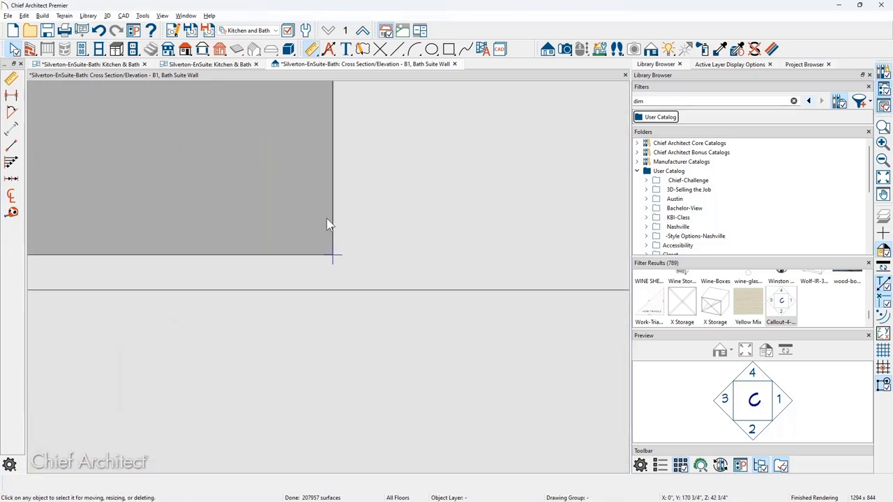
left_click(333, 258)
left_click(410, 261)
left_click(337, 254)
double_click(338, 255)
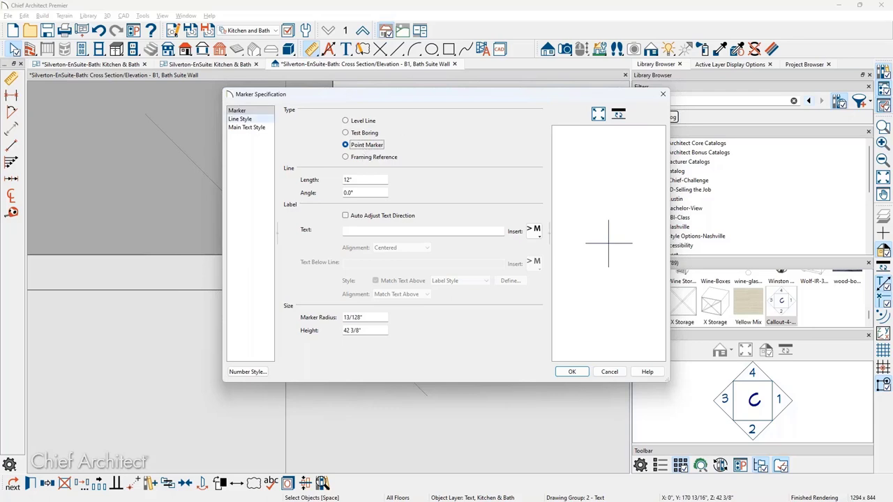
left_click(662, 95)
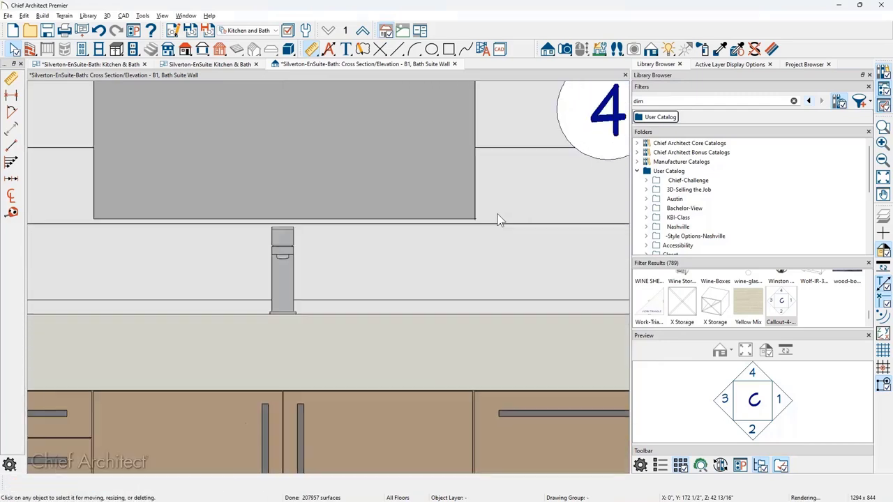
scroll(497, 217, "down", 6)
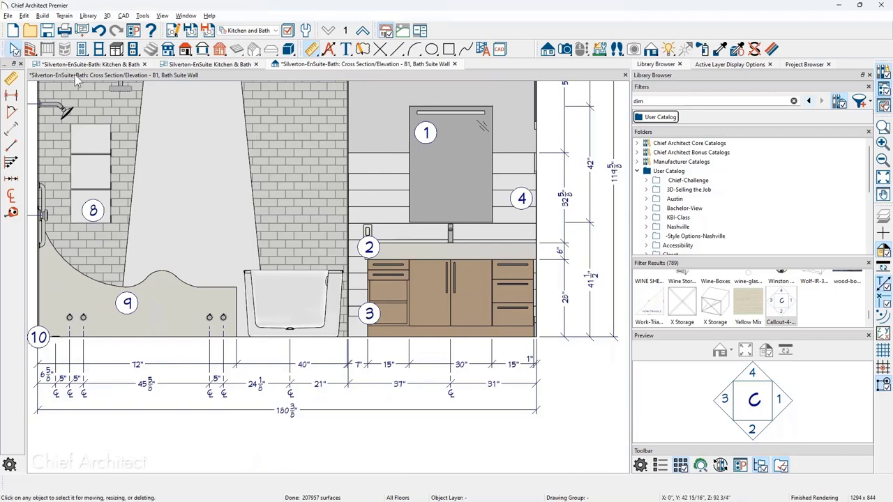
- Create a Perspective Floor Overview from the Silverton-EnSuite-Bath plan and orbit it to look down into the bath suite
left_click(100, 65)
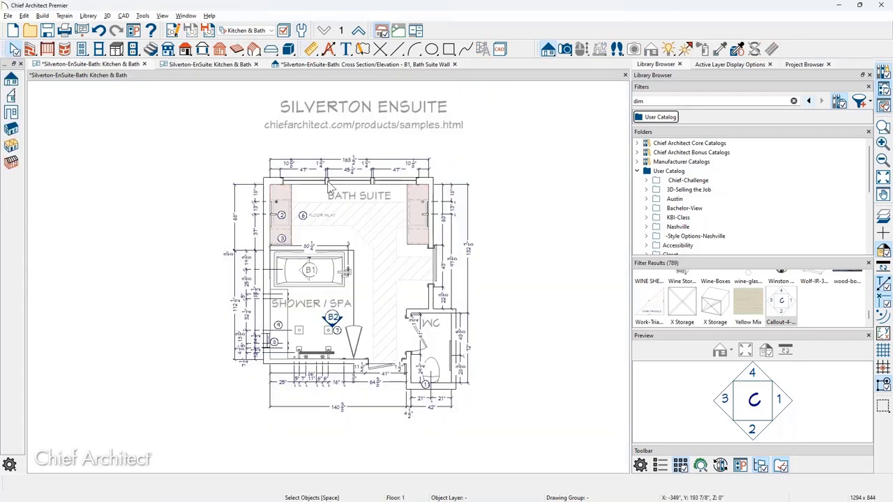
scroll(375, 362, "up", 1)
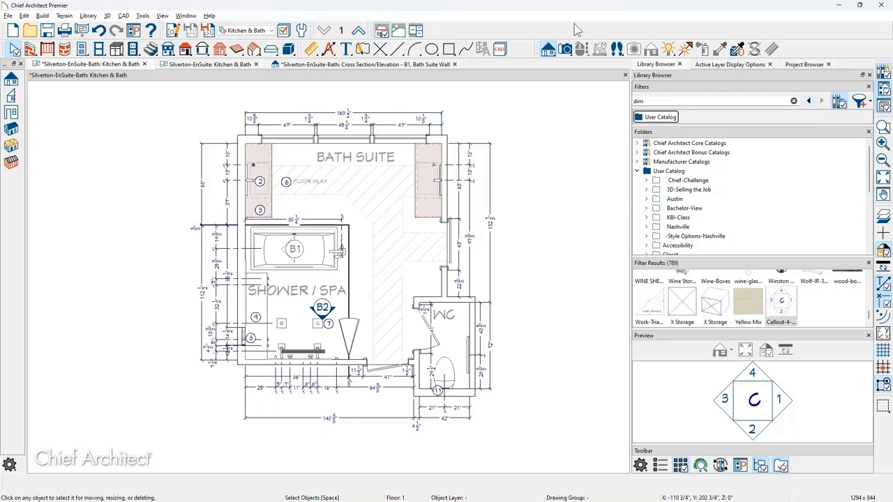
left_click(564, 51)
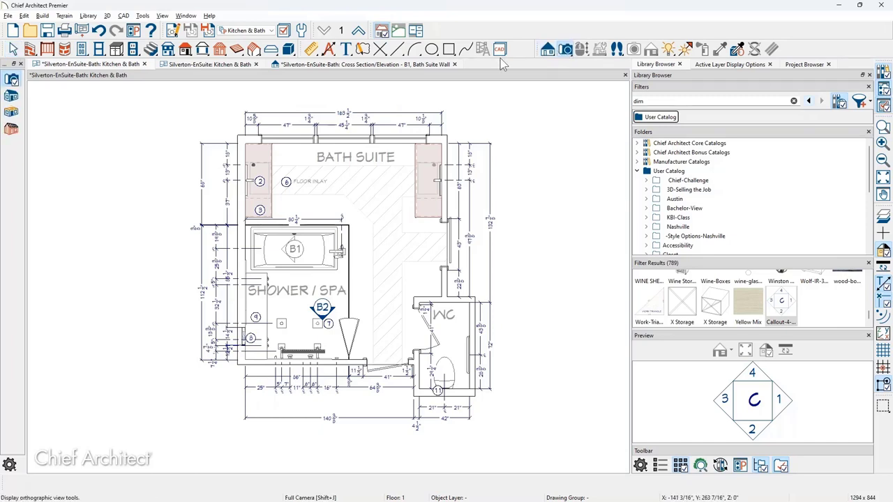
left_click(10, 118)
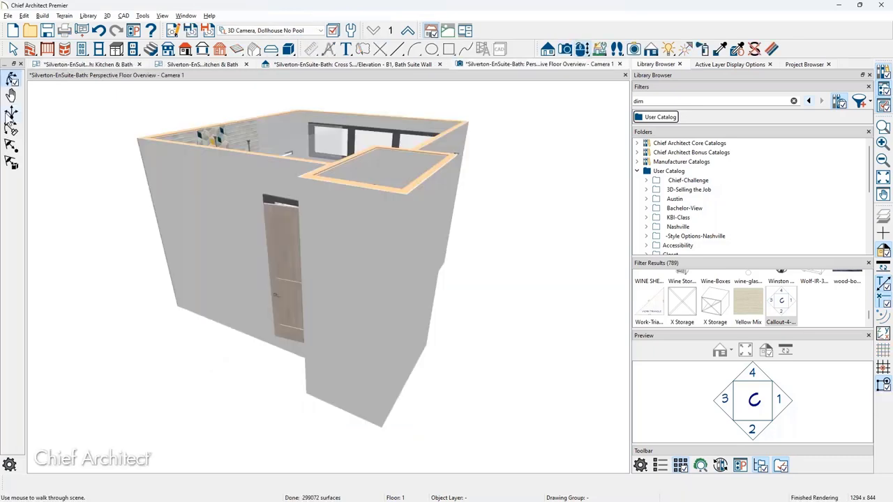
left_click_drag(70, 112, 186, 213)
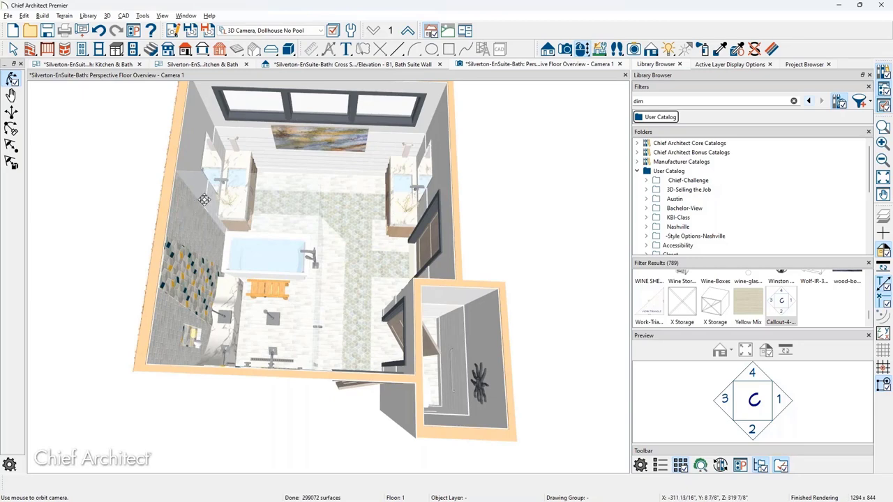
- Inspect the outermost dimension line beside the shower and spa area in the full Silverton-EnSuite plan
left_click(233, 66)
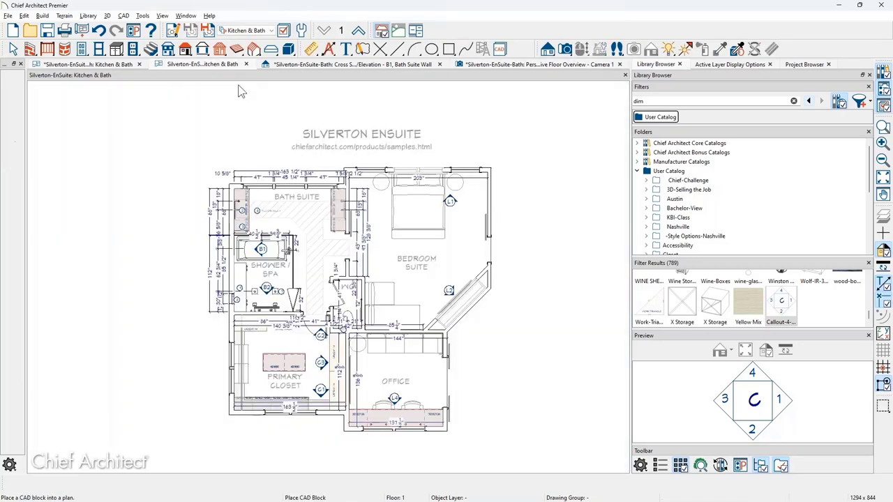
scroll(180, 258, "up", 3)
scroll(180, 258, "up", 2)
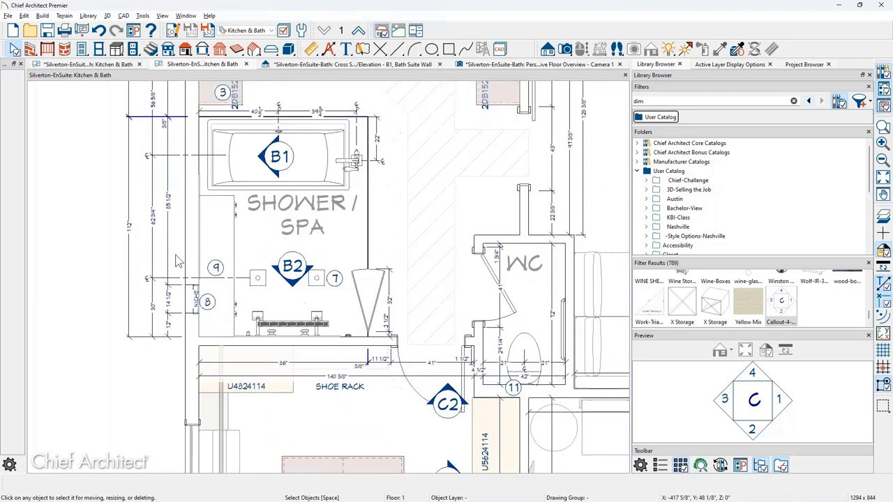
left_click(129, 248)
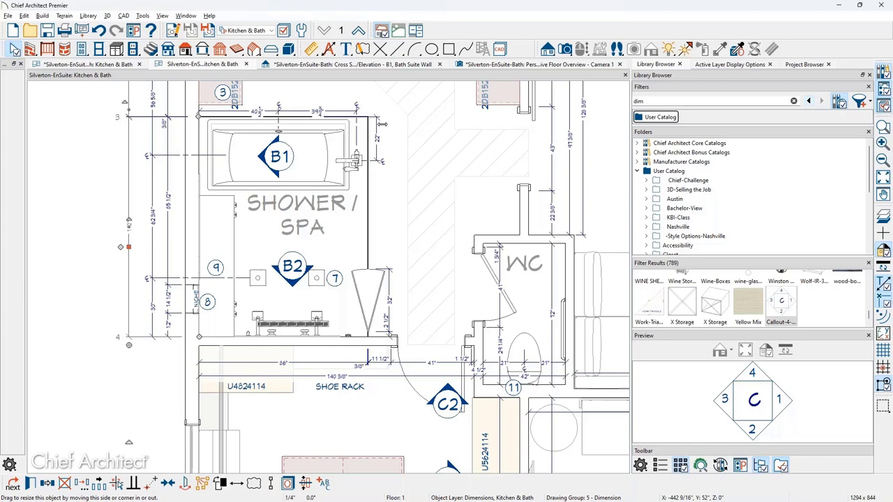
- Make the outer end wall of the WC invisible in the perspective floor overview
left_click(530, 64)
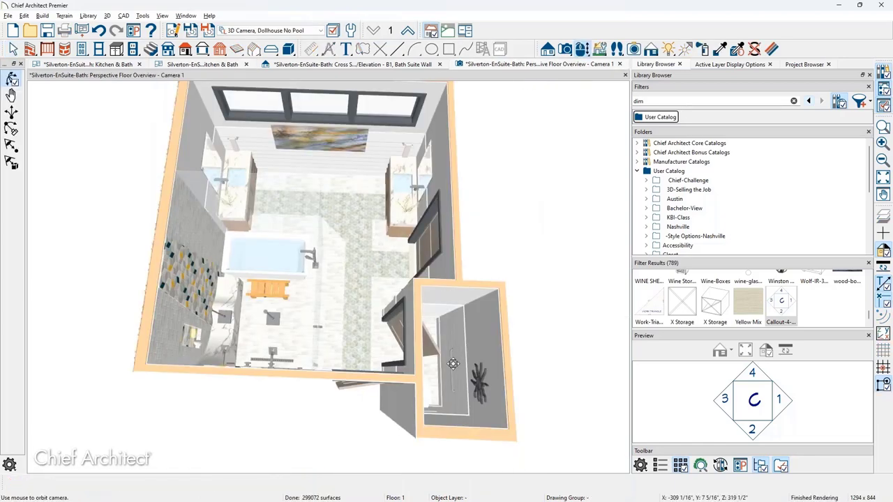
left_click_drag(311, 372, 138, 309)
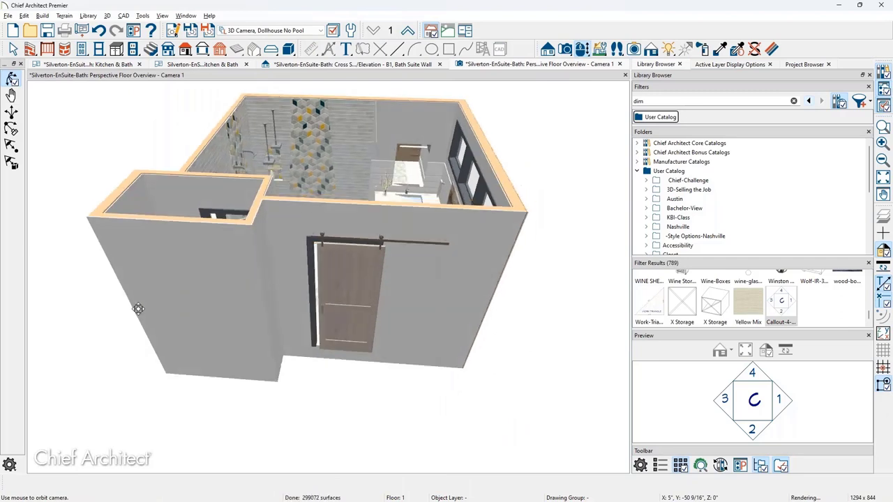
key("space")
left_click(205, 300)
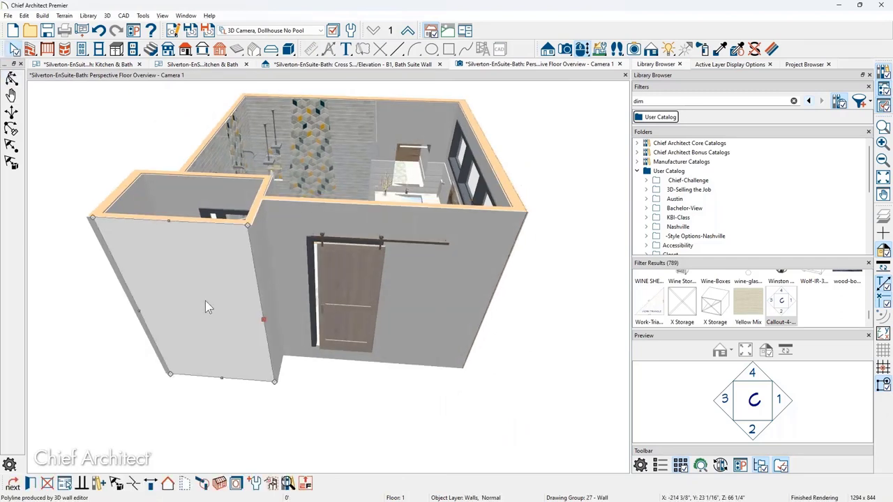
left_click(185, 484)
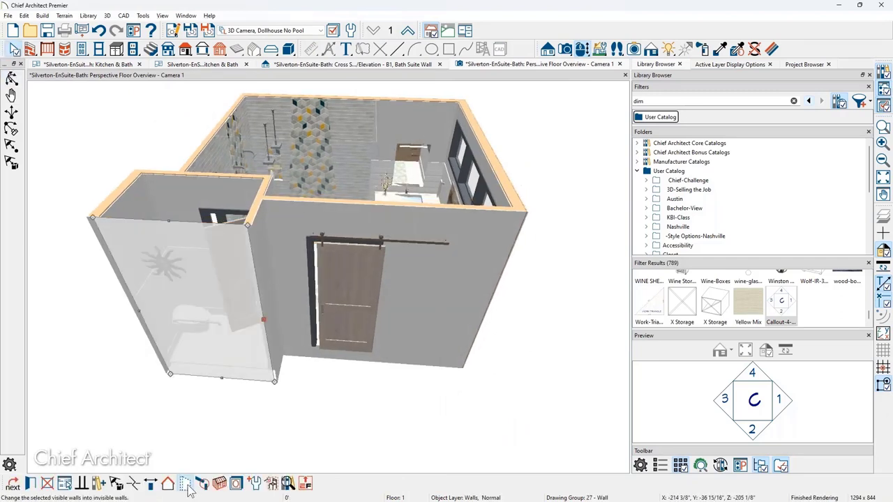
- Orbit the floor overview to look into the WC through its open end and into the bath suite from the window side
left_click(208, 423)
middle_click_drag(239, 370, 293, 312)
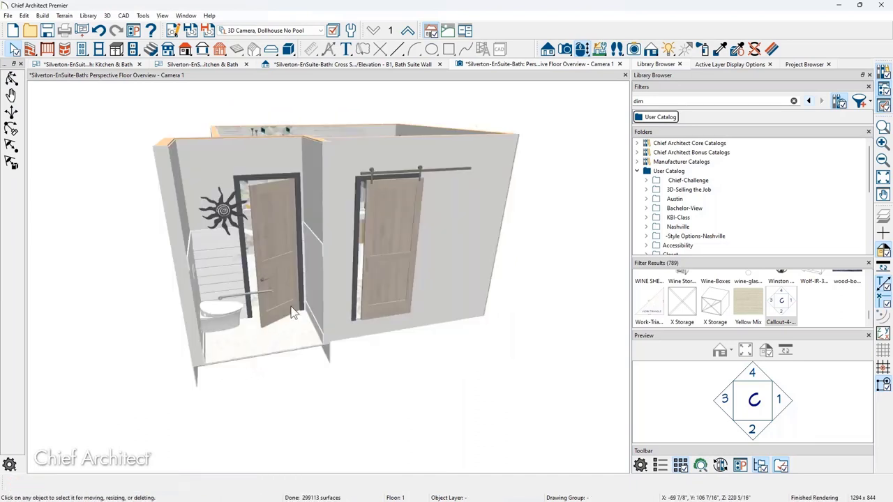
scroll(293, 312, "up", 2)
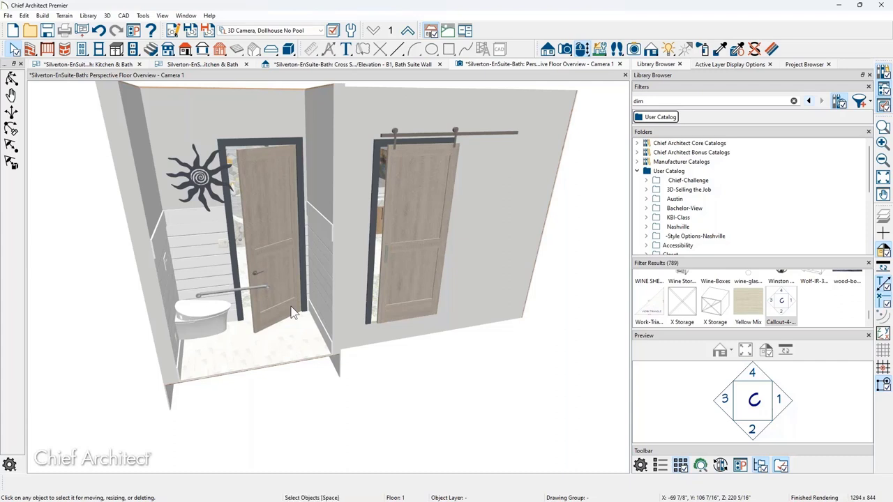
middle_click_drag(323, 285, 318, 298)
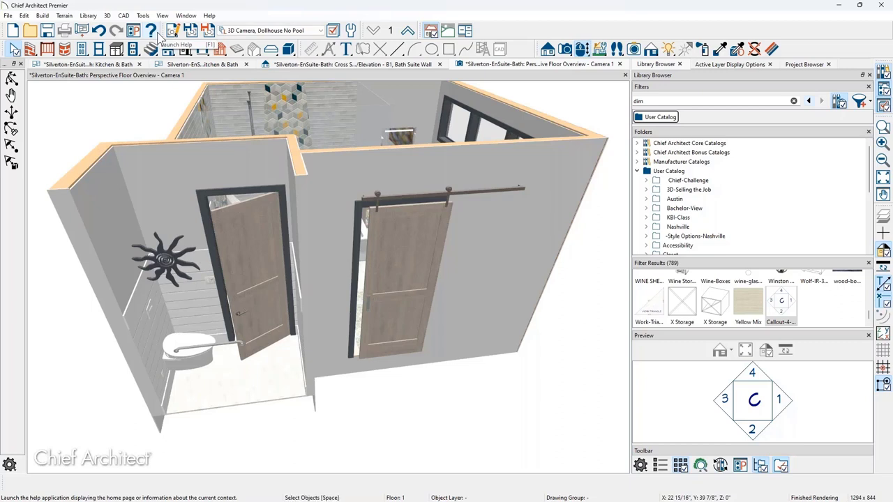
middle_click_drag(433, 162, 313, 202)
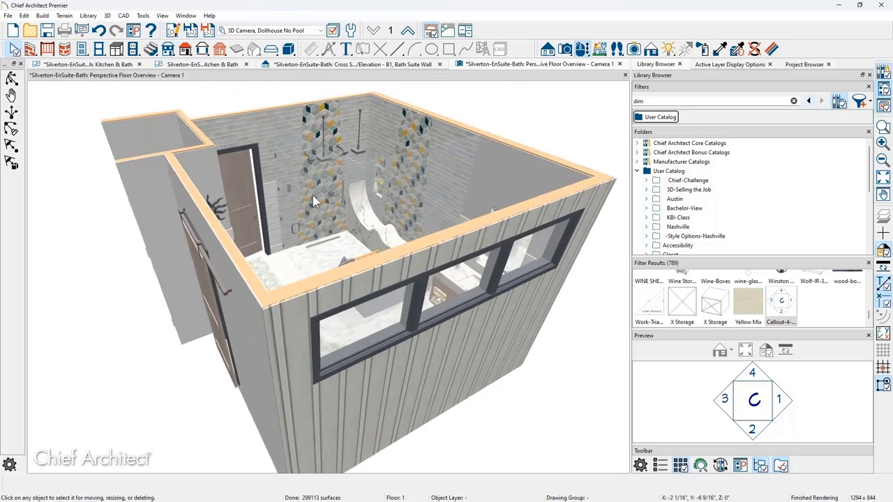
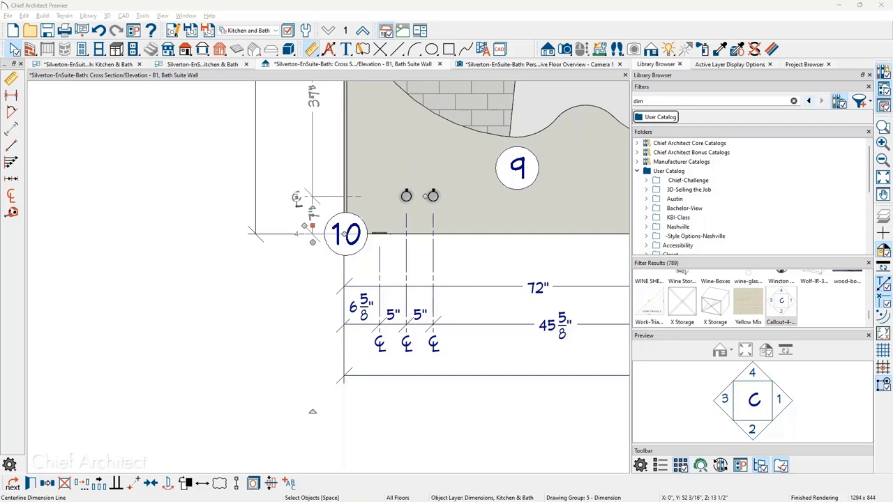
- Create a new layout file
left_click(153, 6)
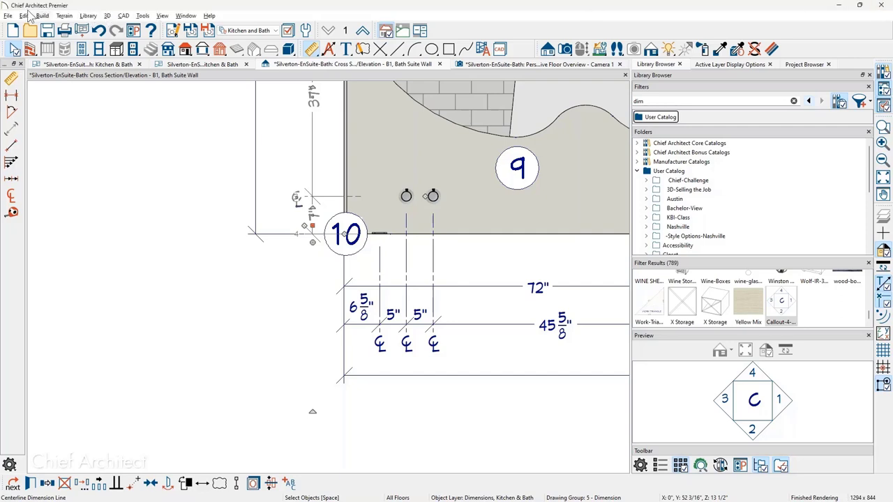
left_click(7, 16)
left_click(24, 37)
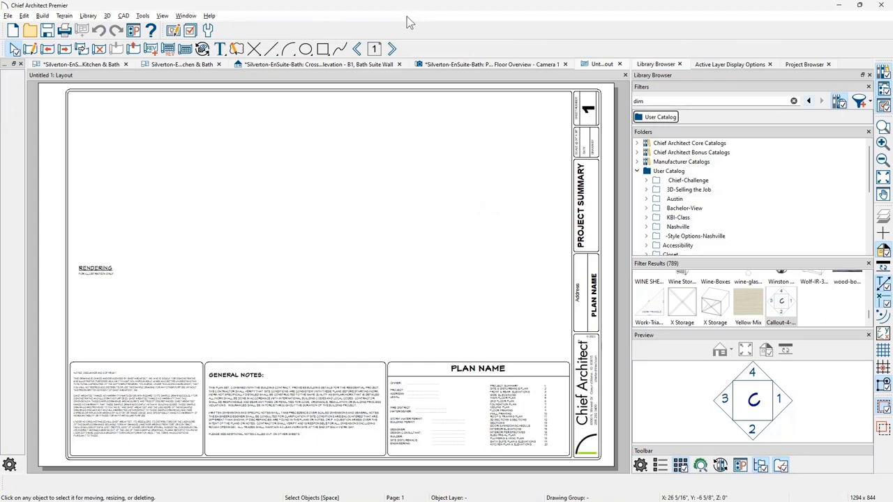
- Check the sheet index for the bath suite sheet, go to page 19 and advance to page 20, Bath Suite Plan & Elevations
scroll(511, 447, "up", 5)
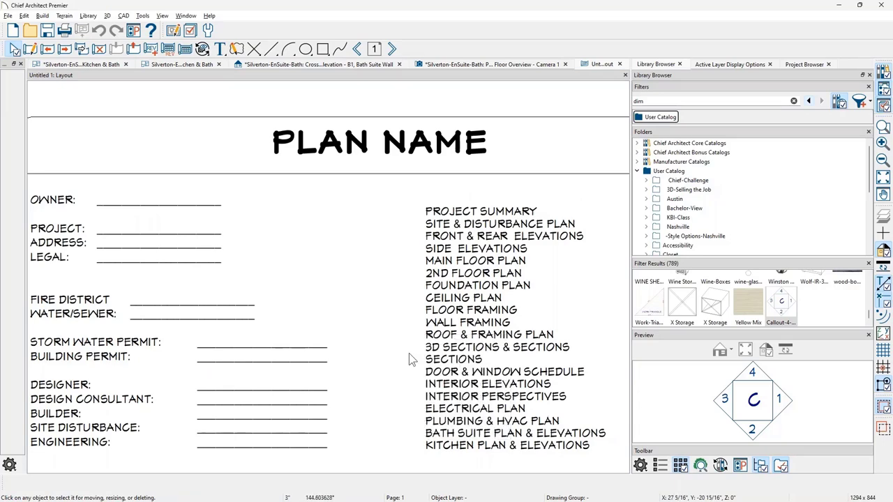
middle_click_drag(409, 353, 239, 236)
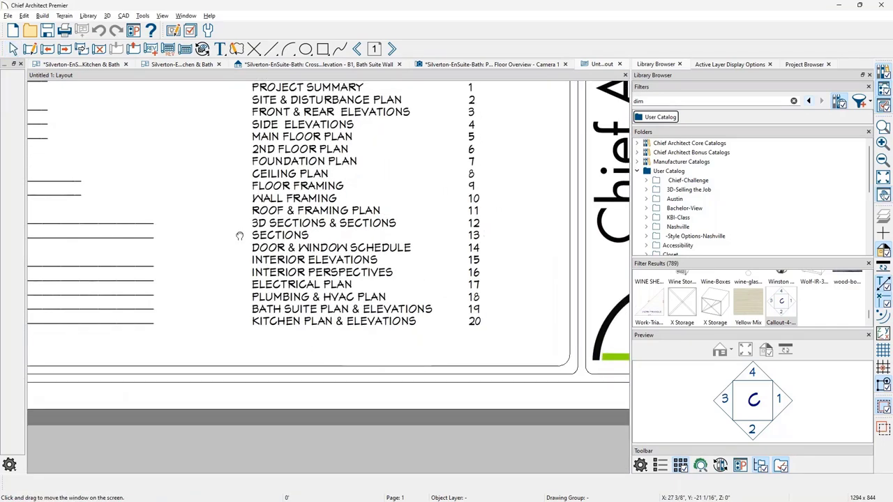
left_click(375, 49)
type("9")
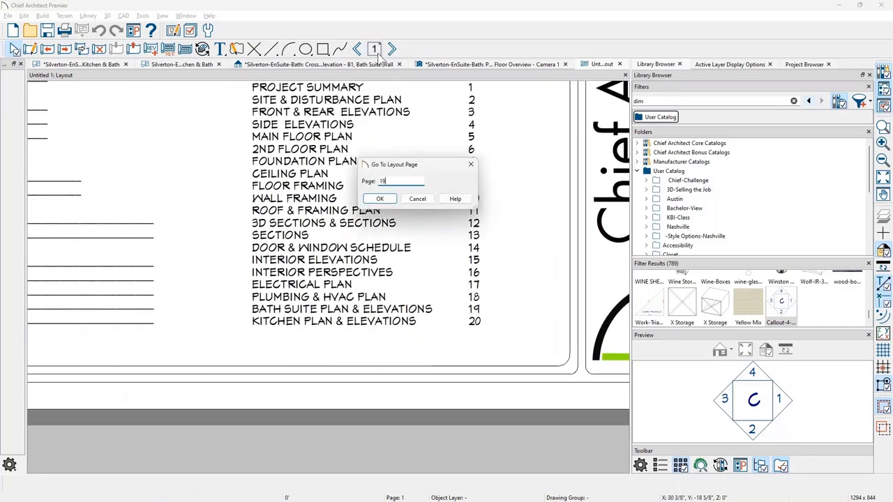
key("Return")
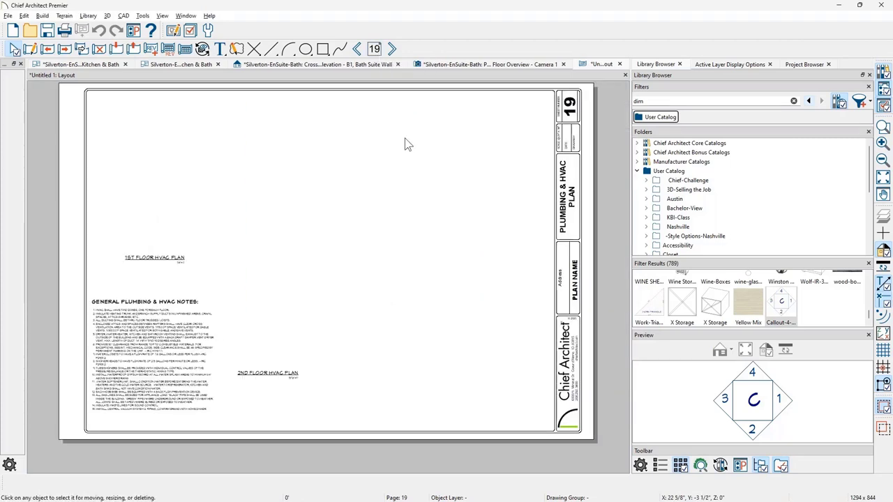
left_click(392, 49)
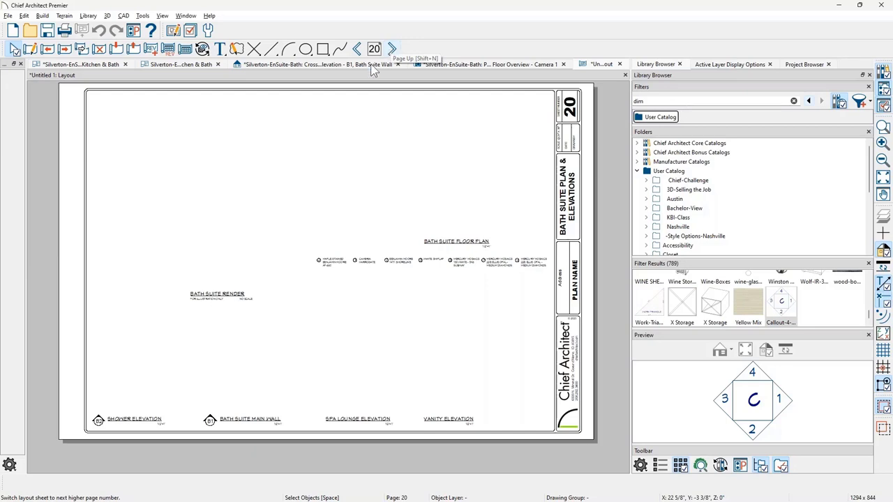
- Bring up the Send to Layout settings for the B1 Bath Suite Wall elevation and try the Live View camera option
left_click(375, 65)
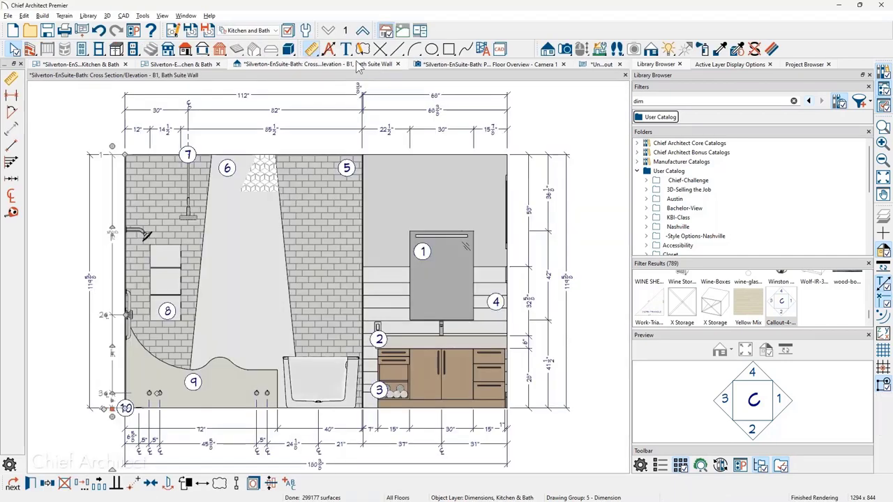
left_click(8, 16)
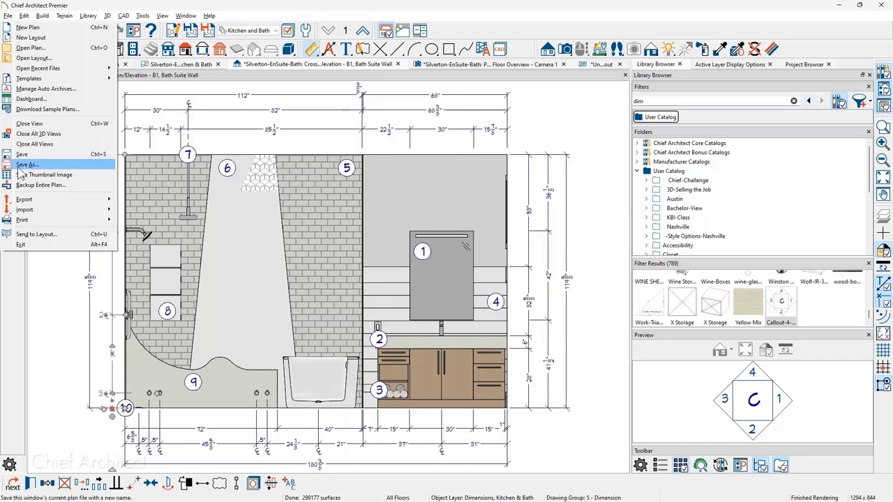
left_click(51, 234)
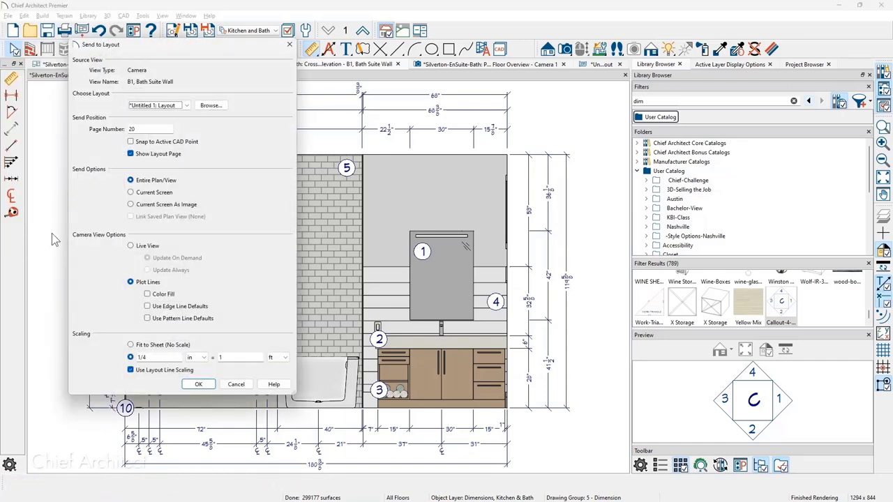
left_click(131, 251)
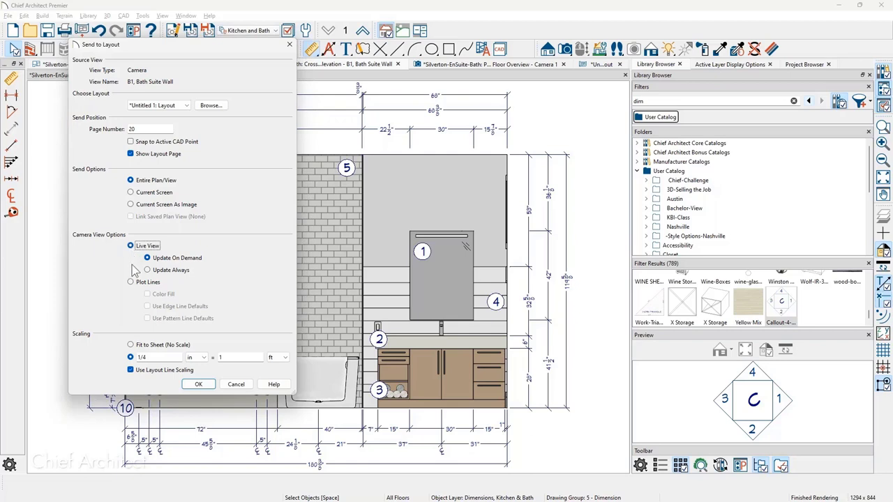
- Try Plot Lines with Color Fill at a scale of 1/2 in = 1 ft for the elevation and cancel sending it
left_click(131, 282)
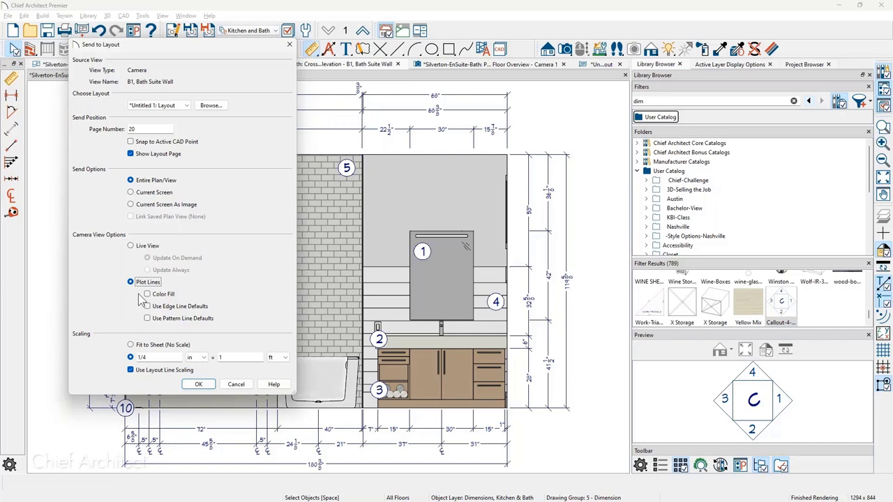
left_click(148, 298)
left_click(157, 358)
key("BackSpace")
type("2")
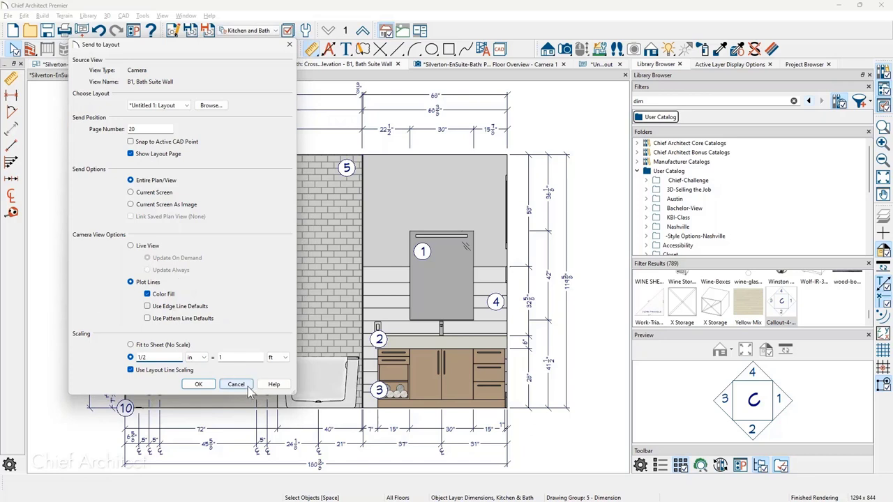
left_click(236, 384)
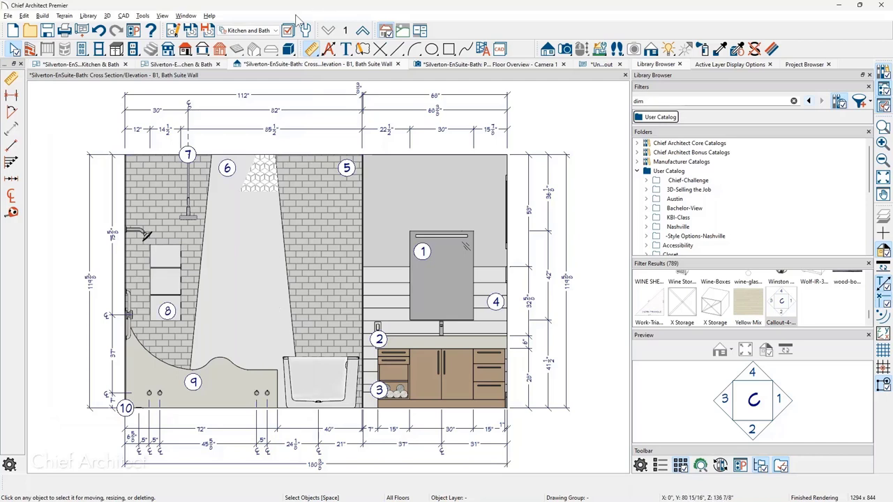
- Examine the available default sets and the layer line weights of the base cabinet, the wall and the spa lounge in the elevation
left_click(259, 32)
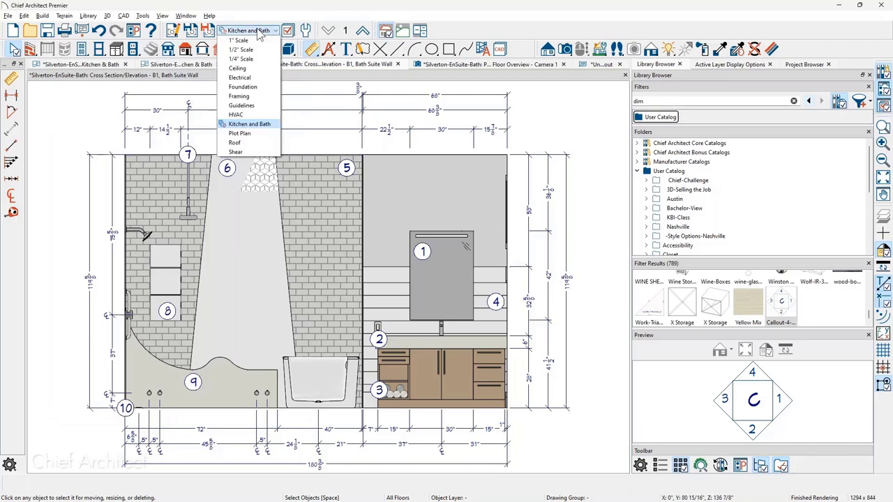
left_click(260, 32)
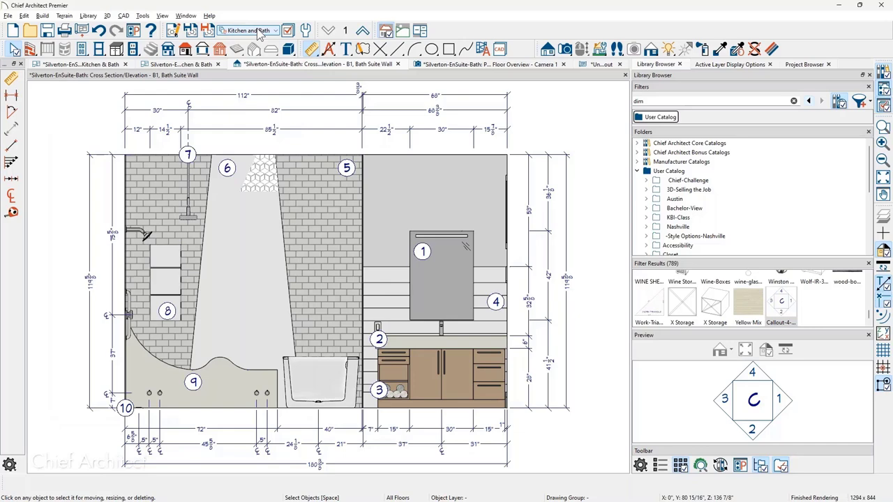
left_click(718, 65)
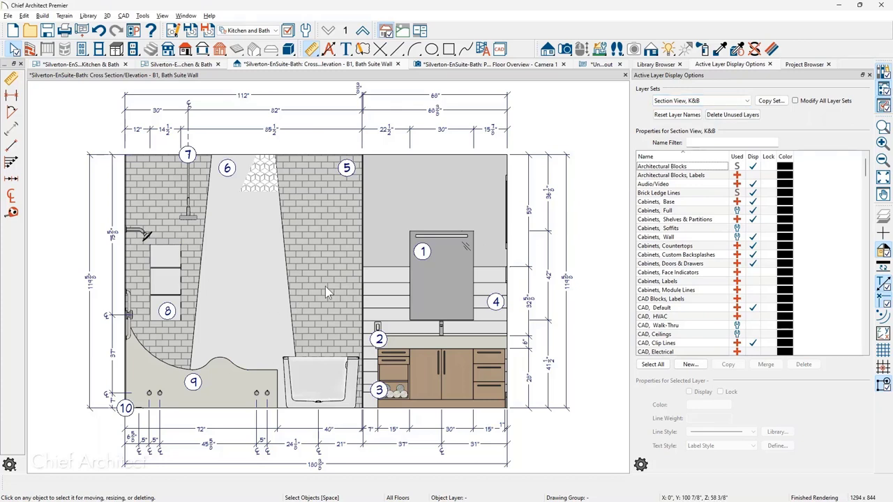
left_click(429, 370)
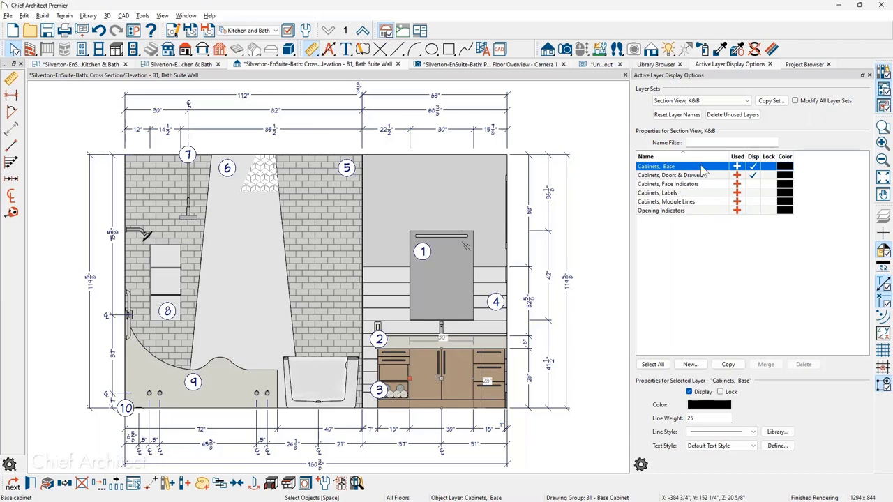
double_click(693, 418)
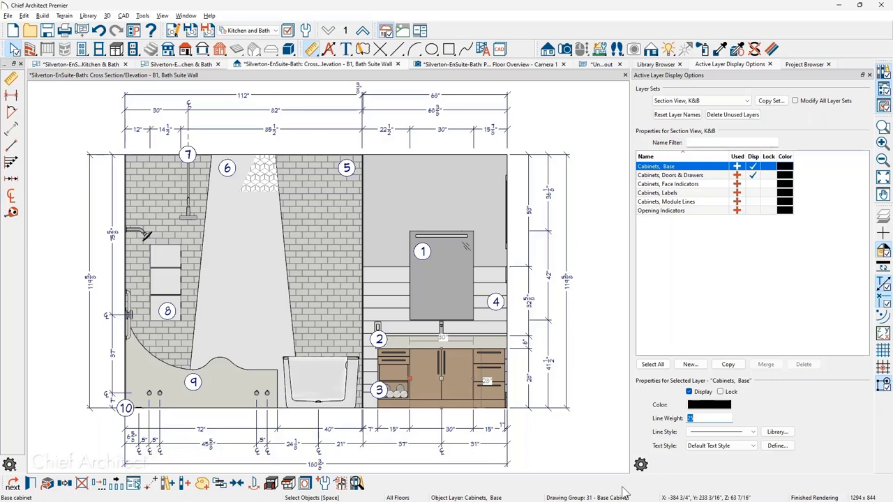
left_click(348, 285)
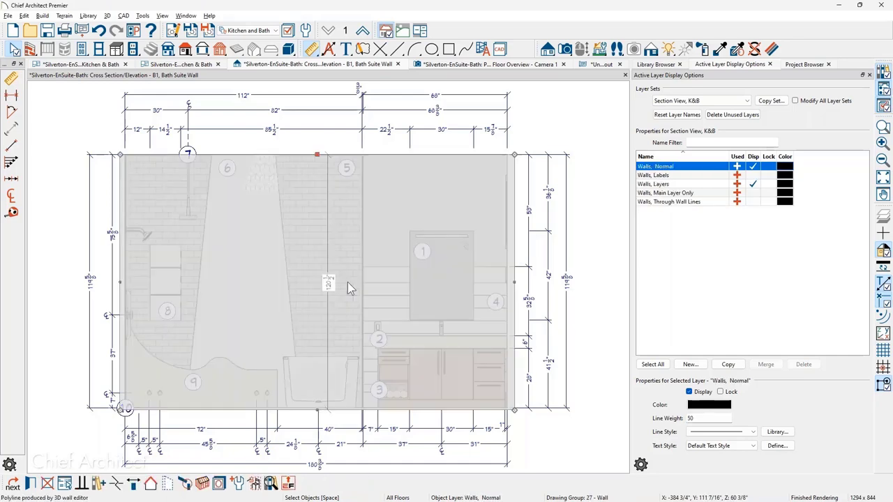
left_click(212, 388)
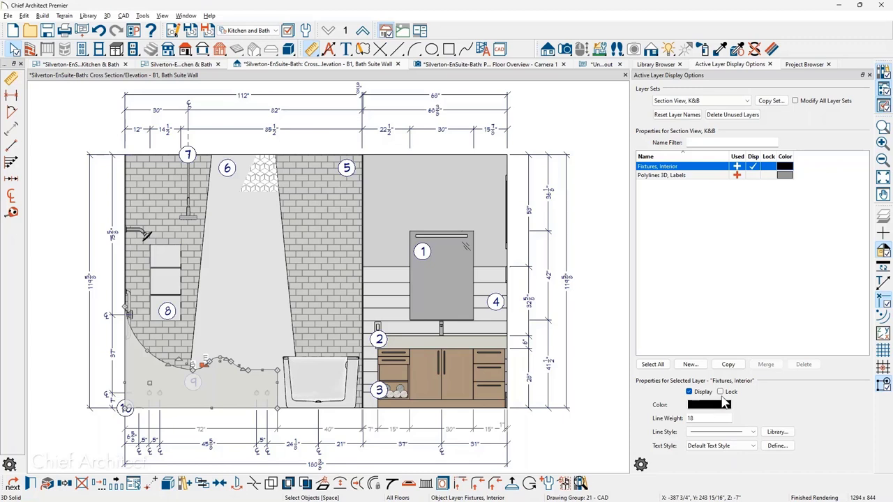
- Show line weights in the elevation and check the layer properties of note callout 1 on the mirror
left_click(883, 277)
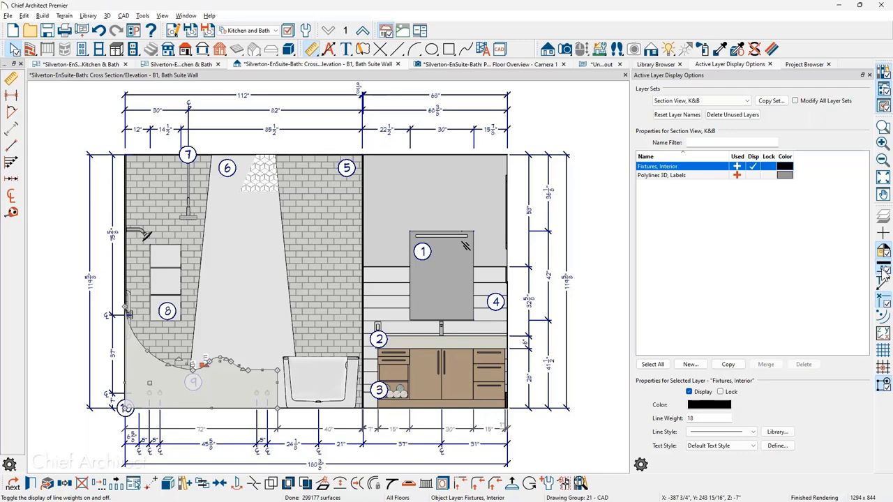
key("Escape")
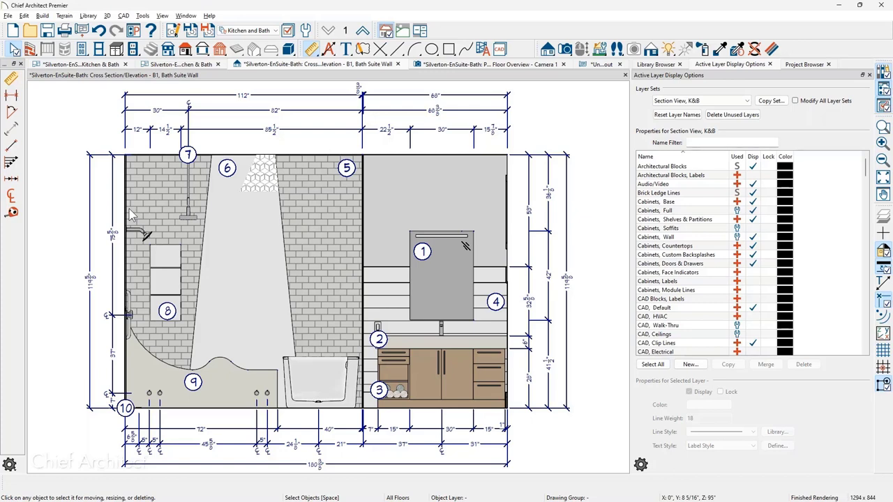
left_click(424, 258)
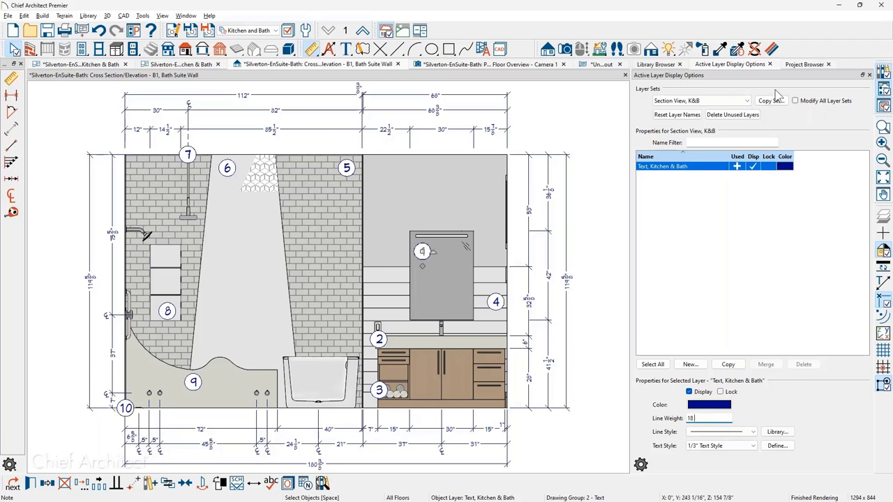
- Open the Notes, Bath CAD detail of the Silverton-EnSuite-Bath plan from the Project Browser
left_click(807, 65)
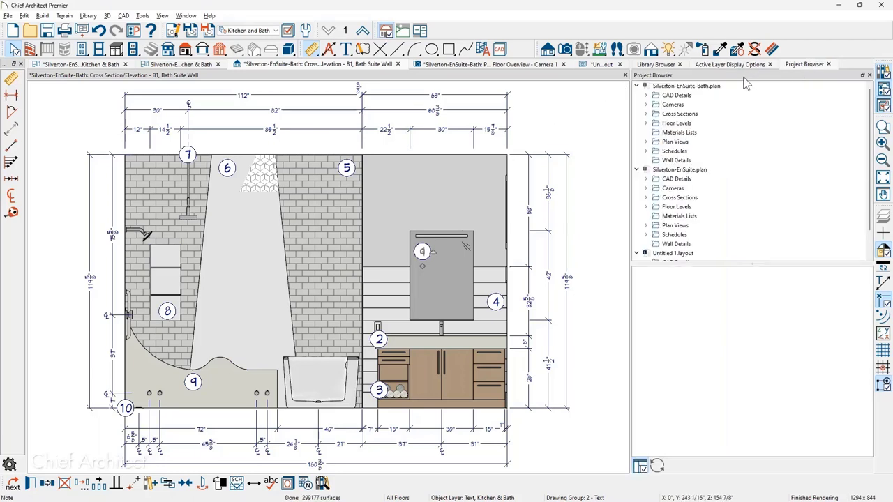
left_click(637, 85)
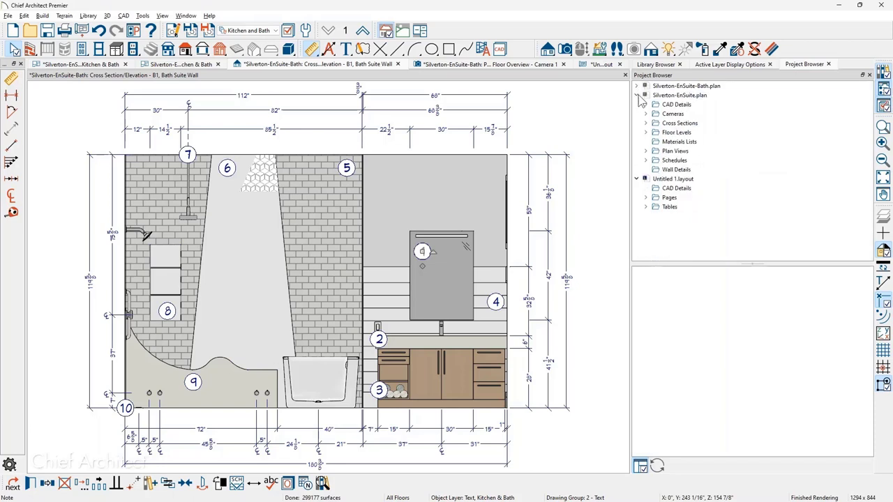
left_click(636, 95)
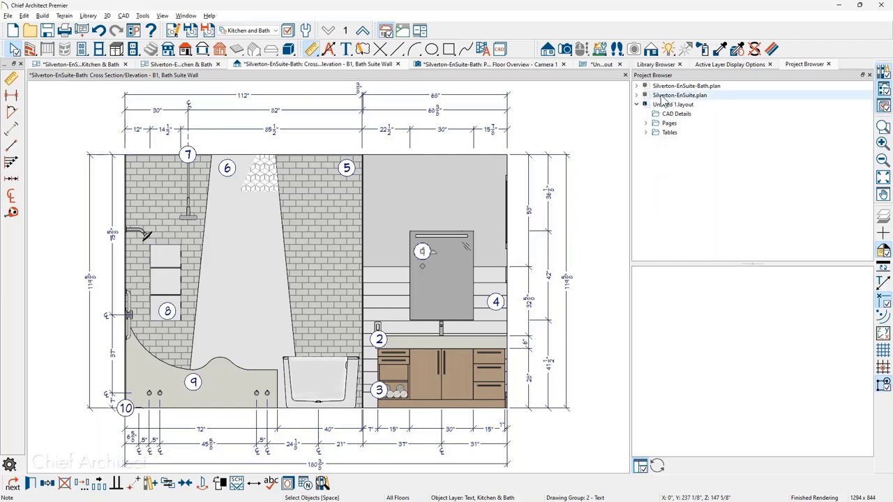
left_click(637, 86)
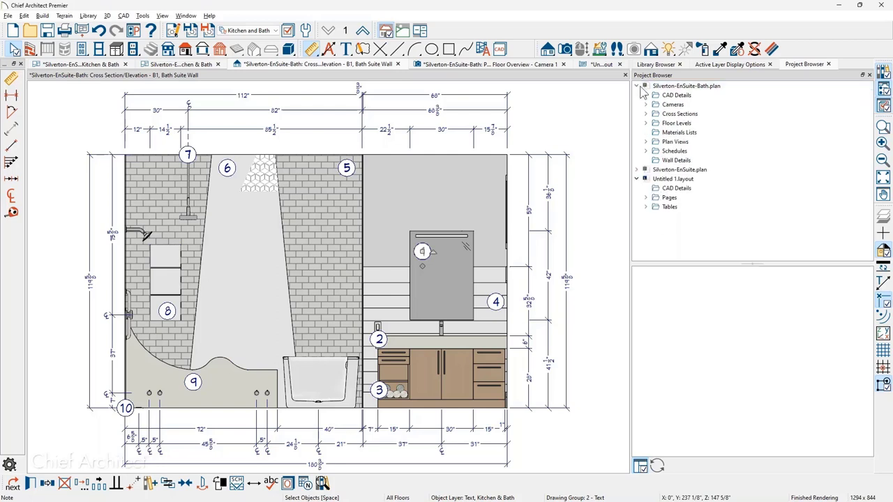
left_click(645, 95)
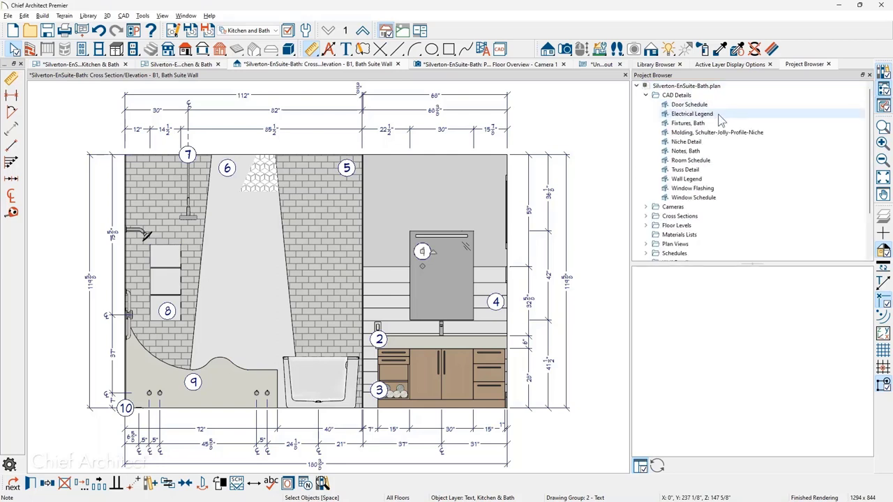
double_click(699, 151)
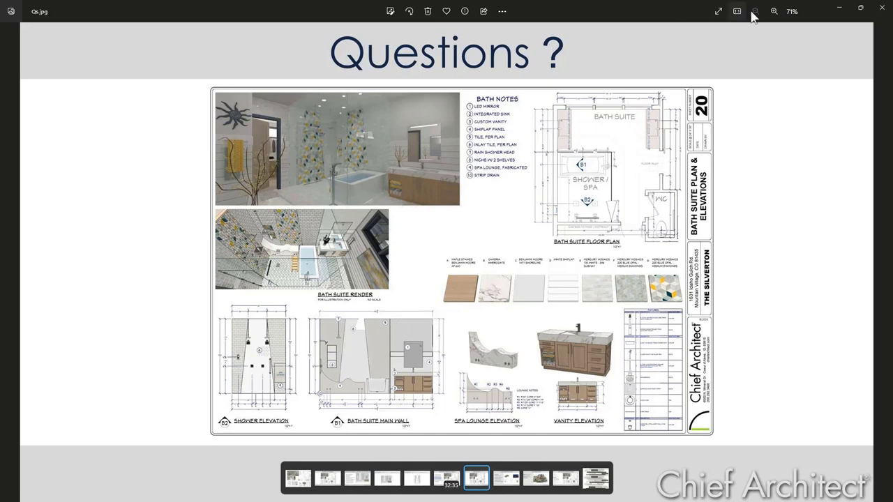
- Switch to Chief Architect, return to the Kitchen & Bath floor plan and open the B2 shower elevation
left_click(836, 13)
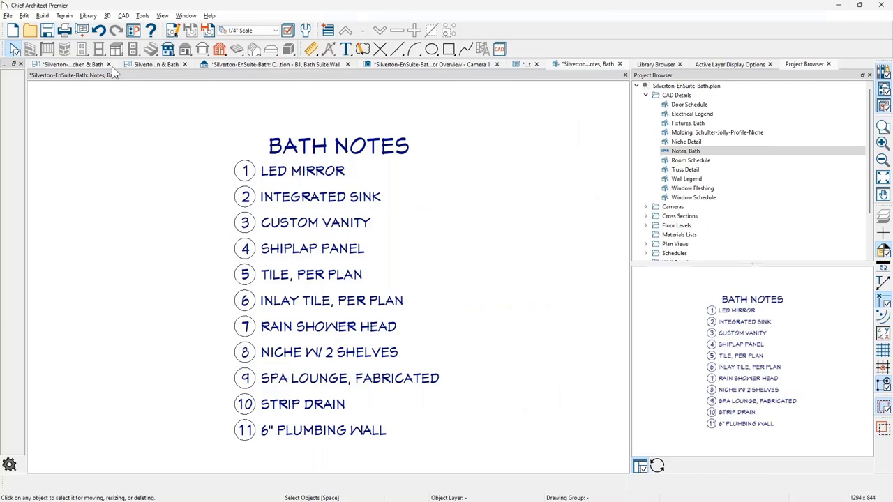
left_click(87, 67)
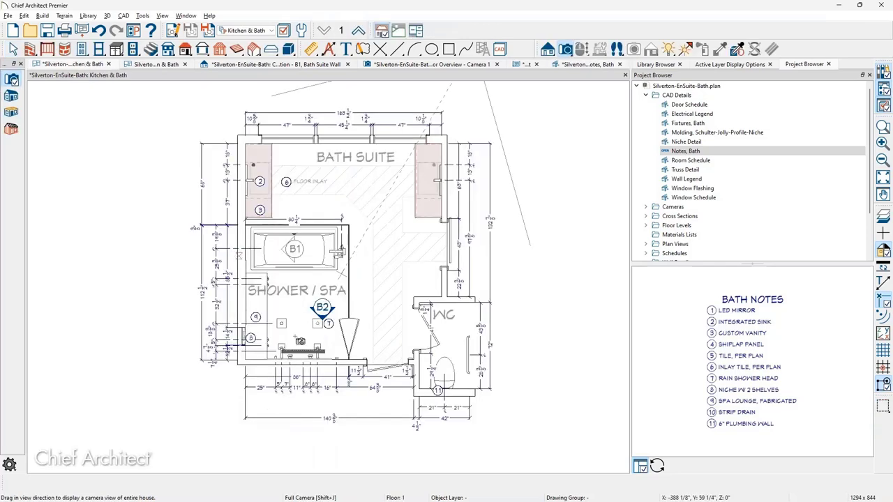
double_click(322, 310)
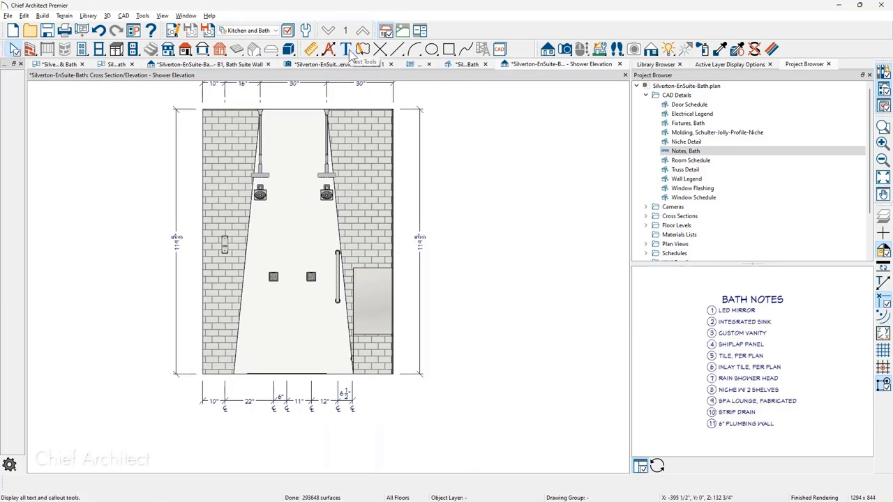
- Place rich text reading "MY VANITY" on the vanity's base cabinets in the B1, Bath Suite Wall elevation
left_click(206, 64)
scroll(412, 350, "up", 5)
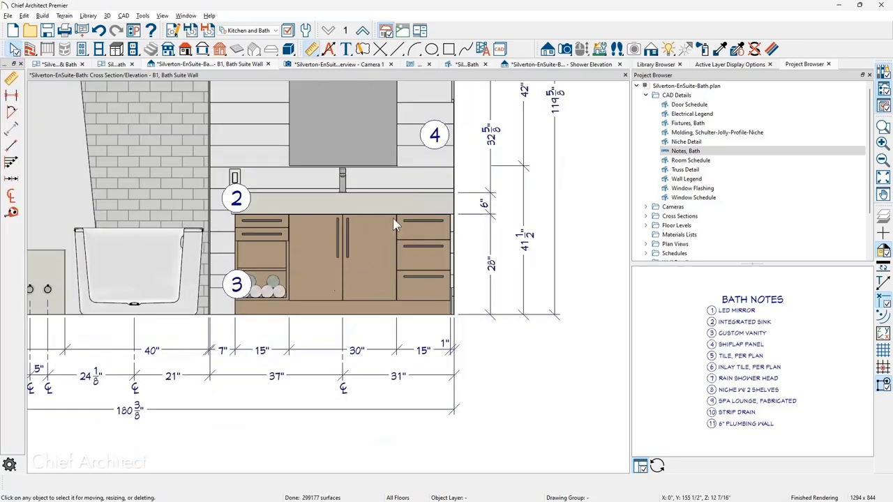
left_click(346, 50)
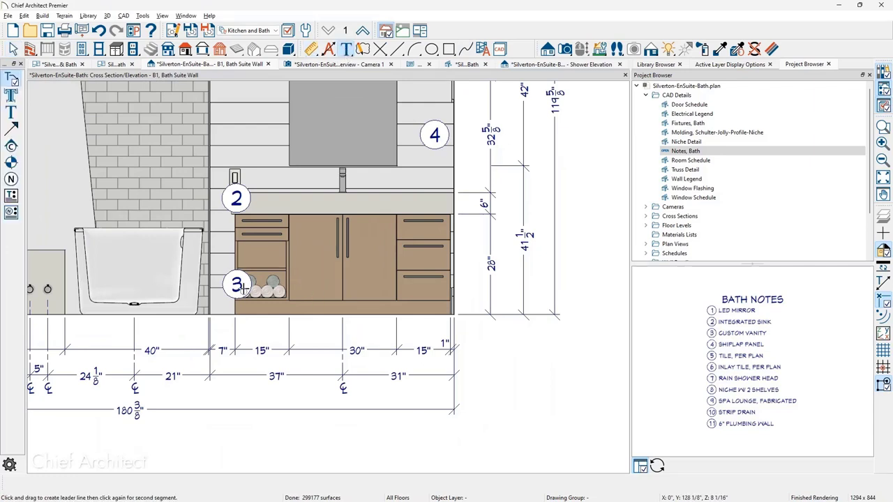
left_click(301, 268)
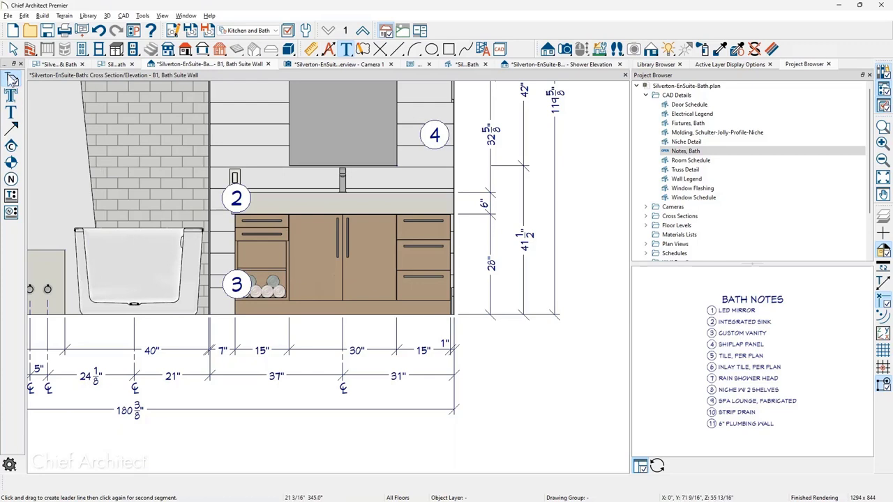
left_click(10, 96)
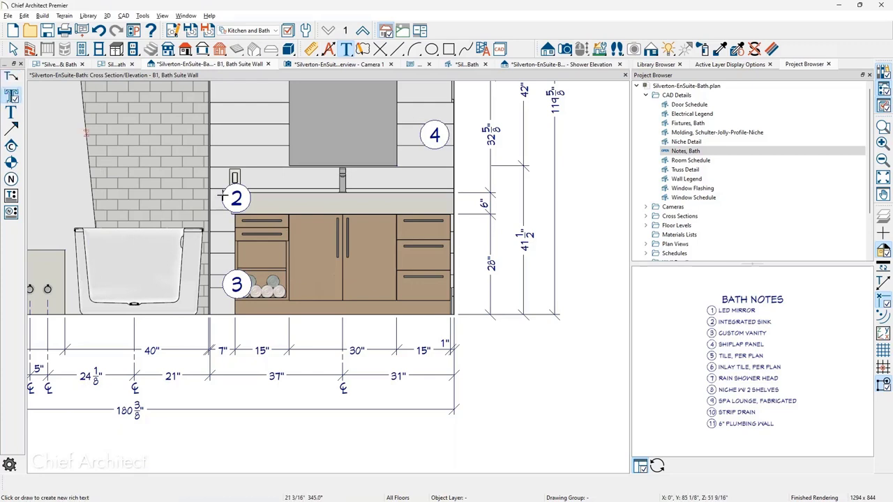
left_click(323, 274)
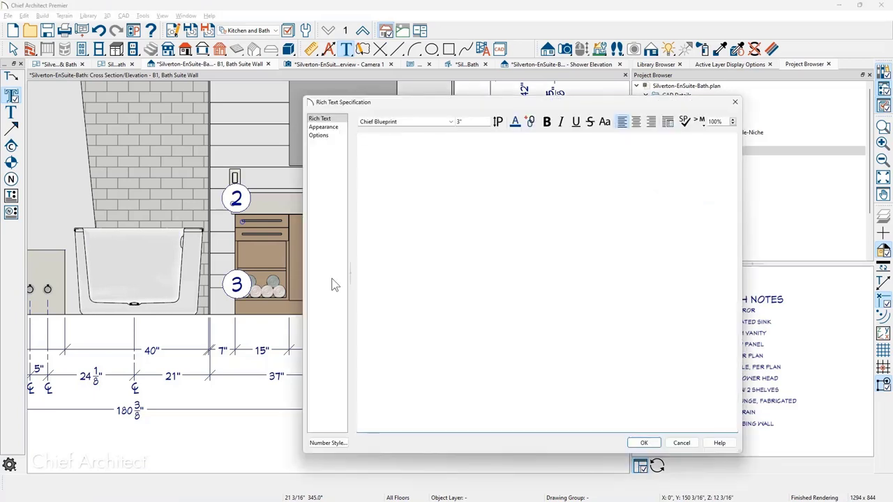
type("m")
key("BackSpace")
type("MY VANITY")
key("ctrl+a")
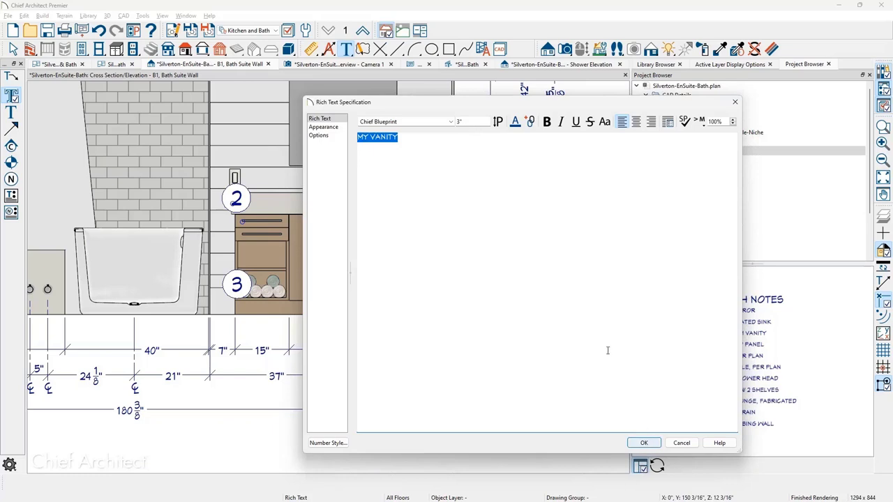
left_click(644, 443)
key("space")
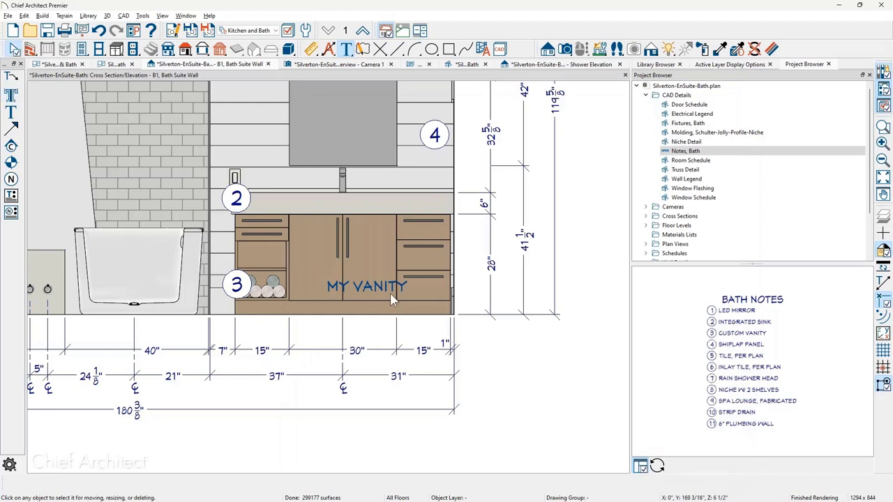
- Check the layer properties and the Appearance and Rich Text settings of the MY VANITY text
left_click(381, 288)
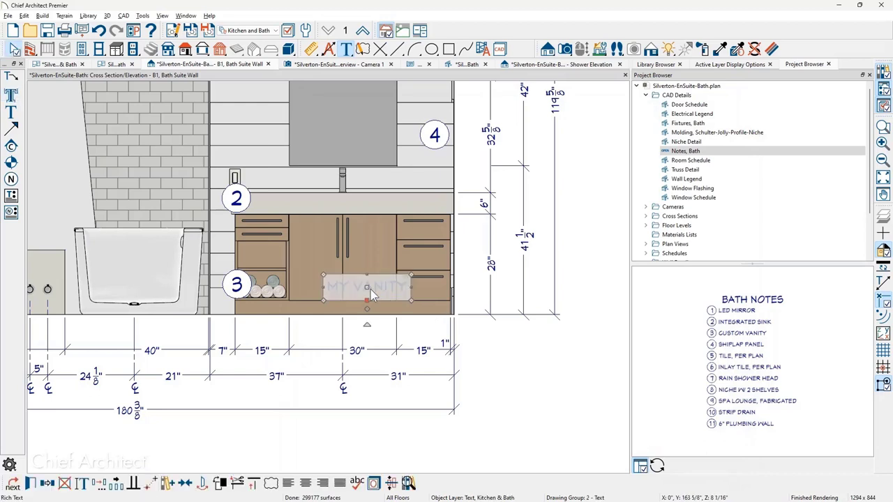
left_click(719, 64)
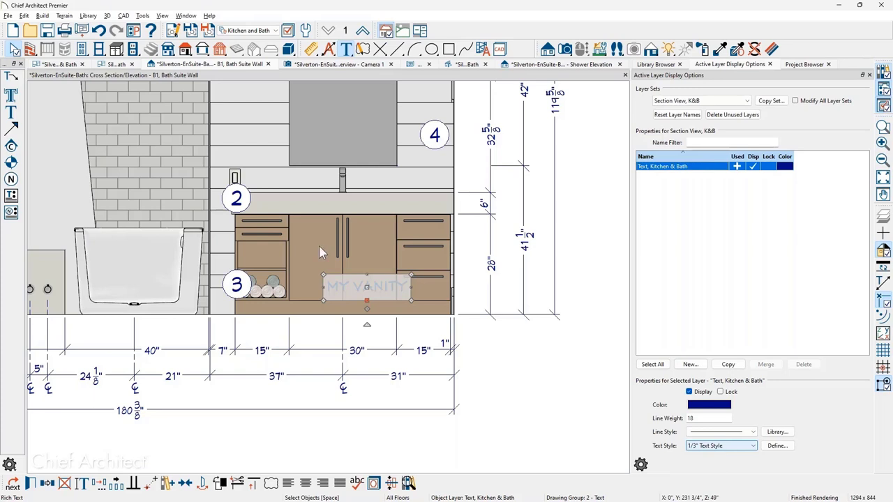
double_click(339, 282)
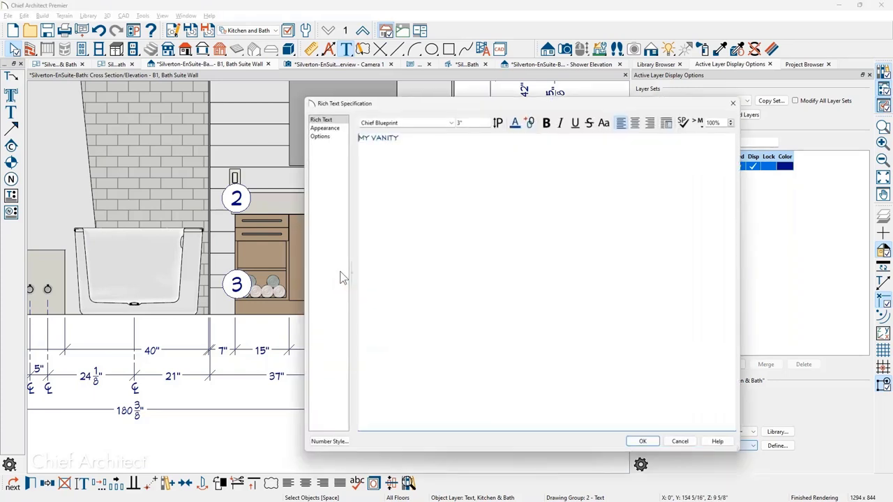
left_click(324, 128)
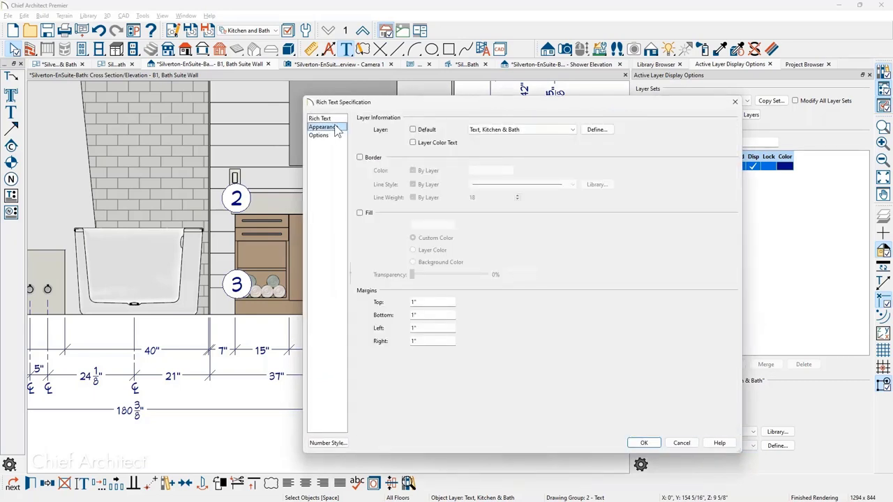
left_click(338, 120)
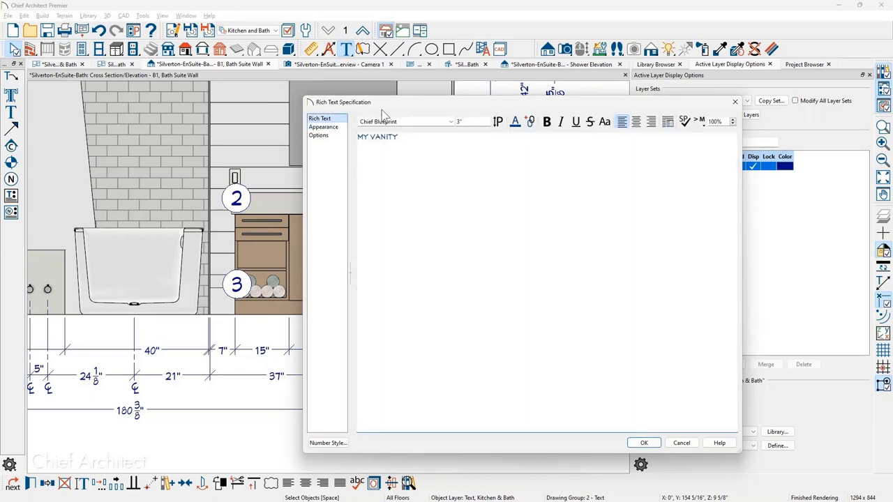
left_click(735, 104)
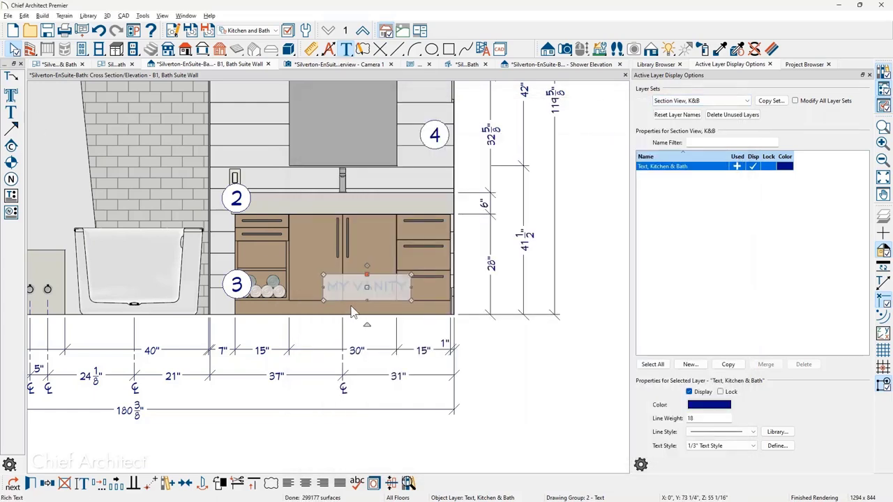
- Try simple text reading "VANITY TEXT SIMPLE" over the vanity's drawer cabinet and delete it
left_click(11, 113)
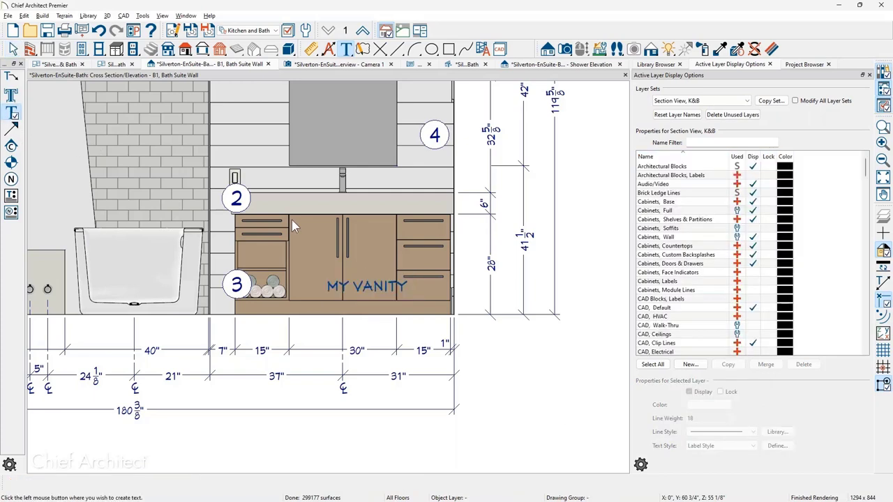
left_click(425, 262)
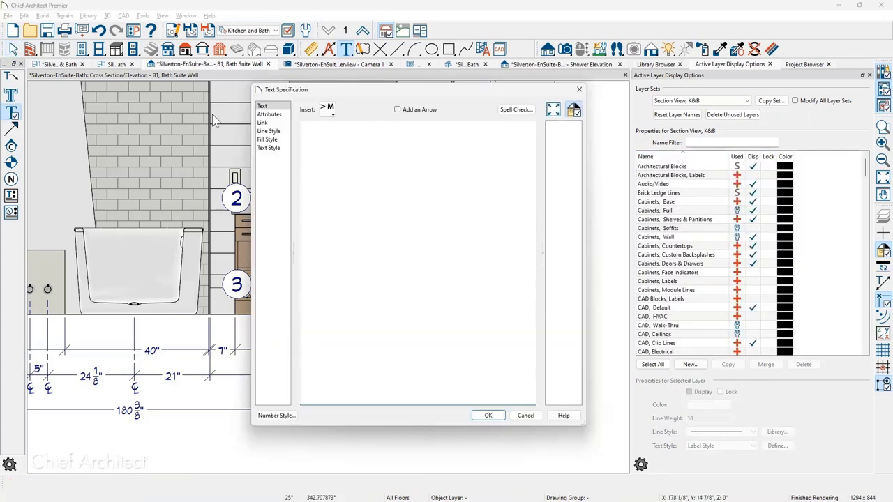
type("VANITY TEXT SIMPLE")
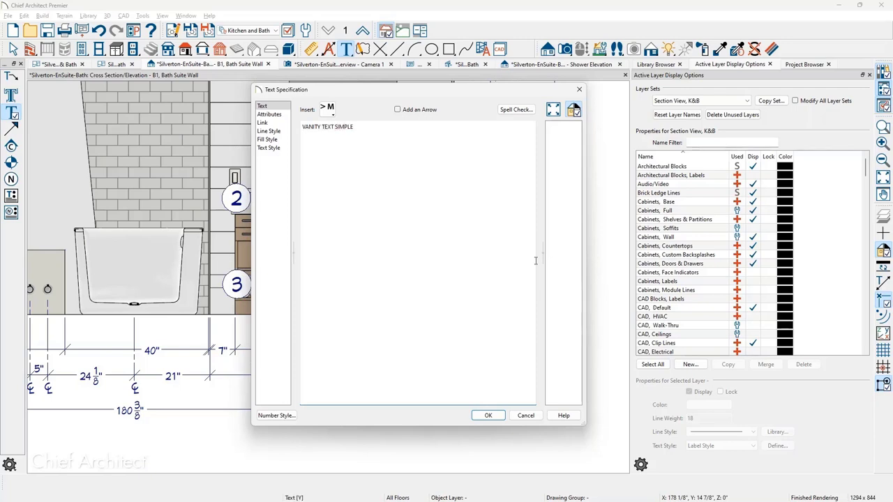
left_click(486, 416)
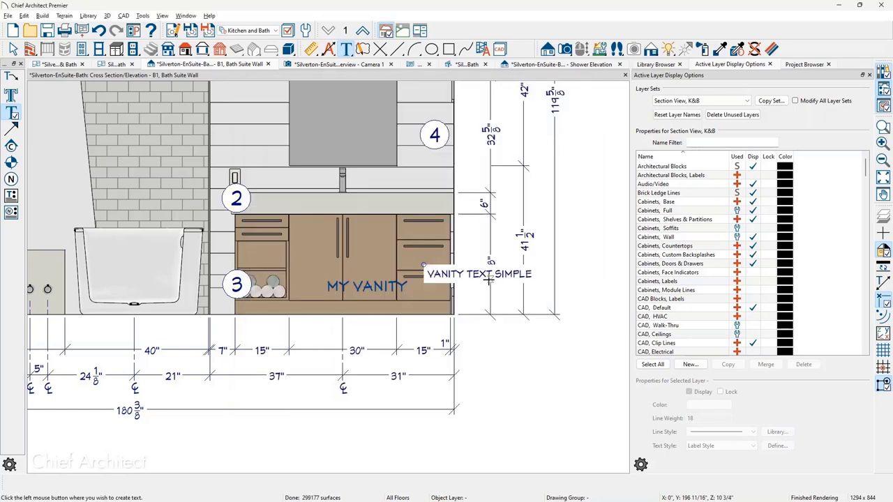
left_click(486, 285)
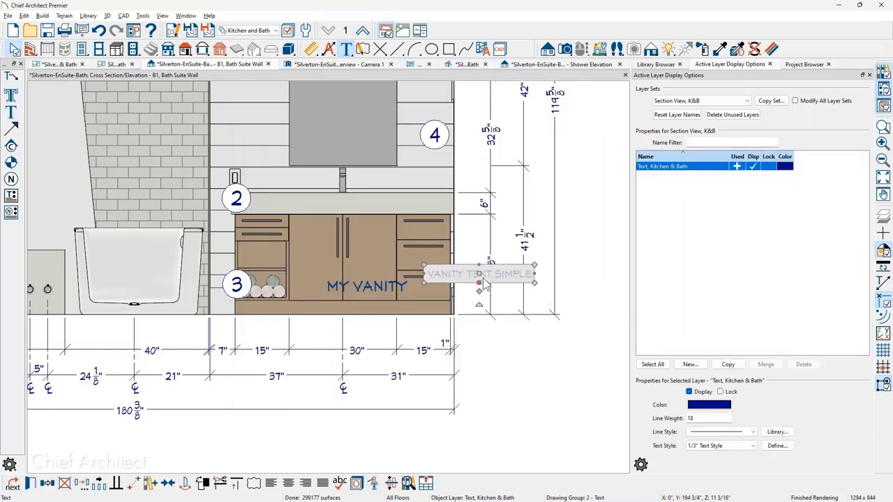
key("Delete")
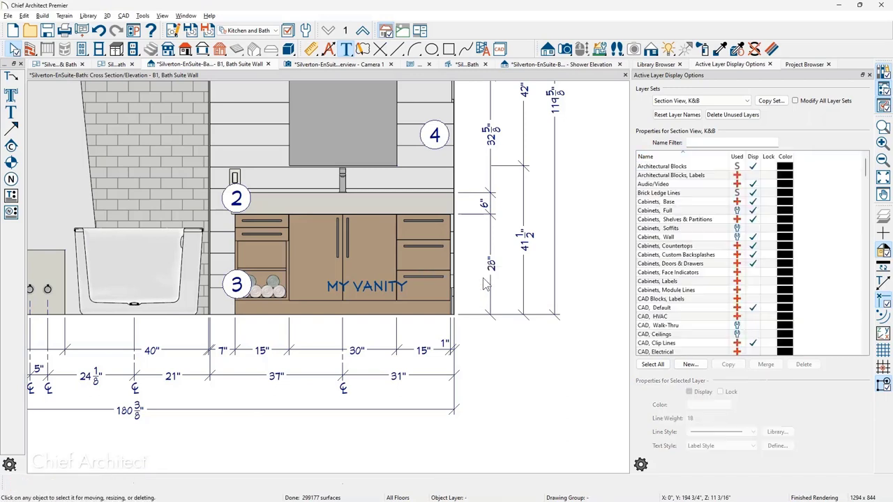
- Specify the label "MY B30" for the vanity's two-door base cabinet and display the Cabinets, Labels layer in the elevation
left_click(363, 244)
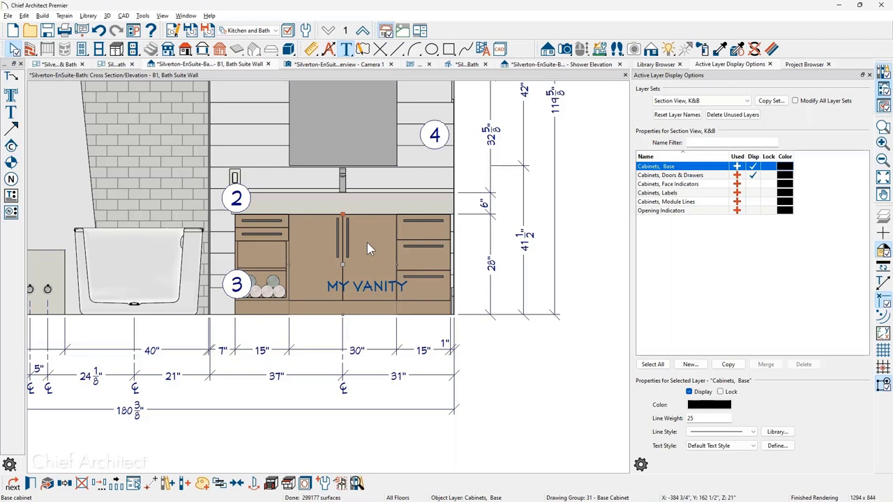
double_click(370, 251)
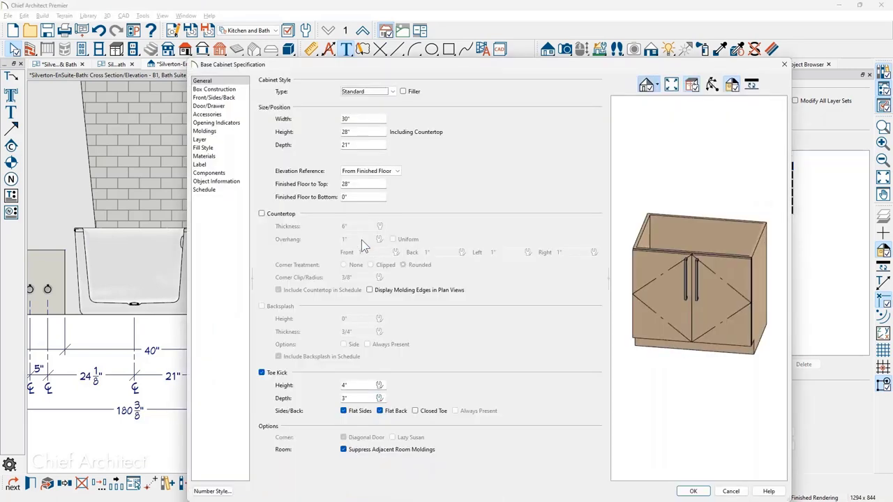
left_click(216, 164)
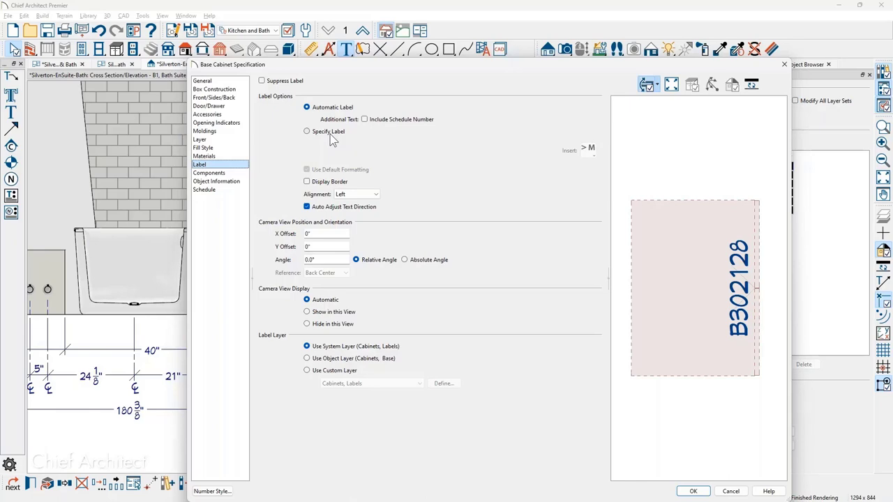
left_click_drag(362, 63, 397, 52)
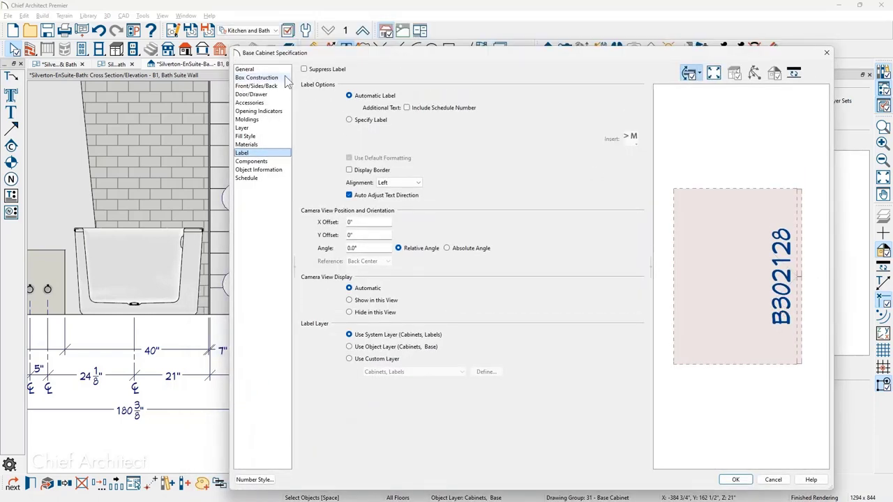
left_click(380, 125)
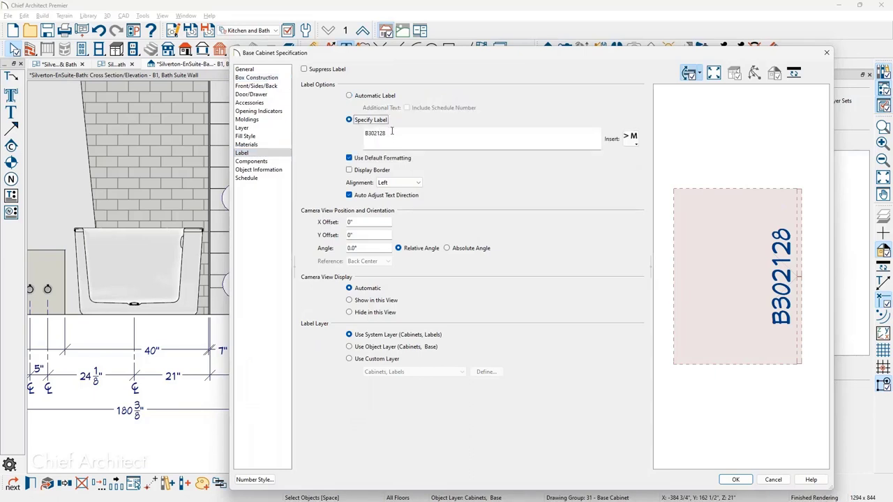
double_click(391, 132)
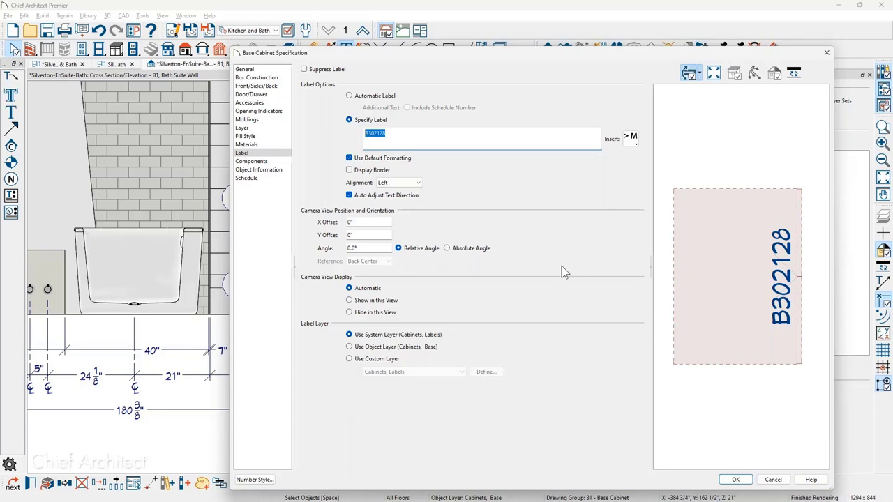
type("MY B")
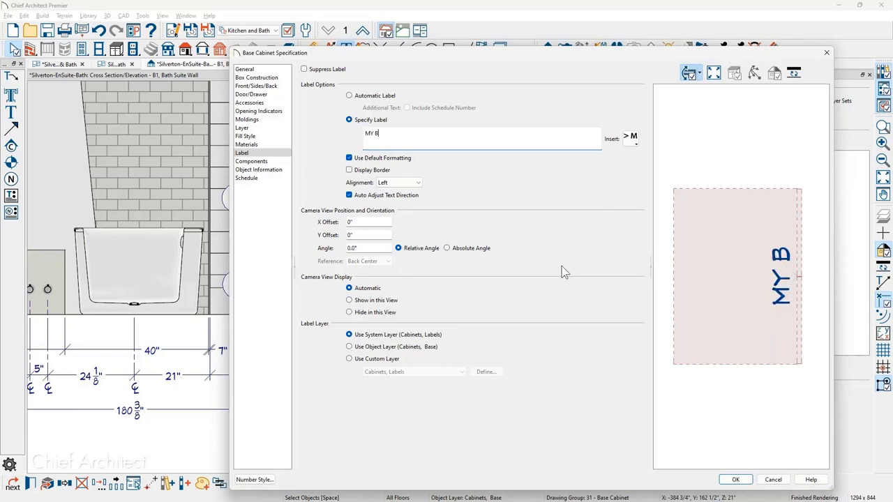
type("30")
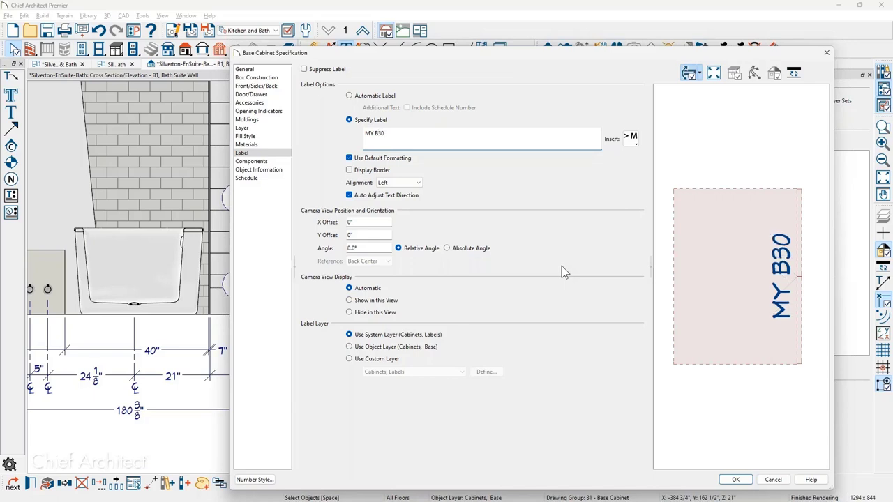
left_click(736, 480)
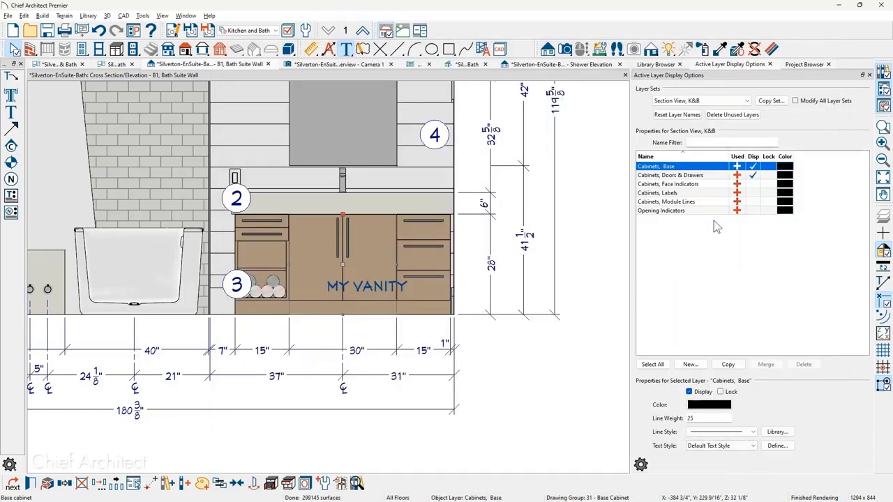
left_click(752, 193)
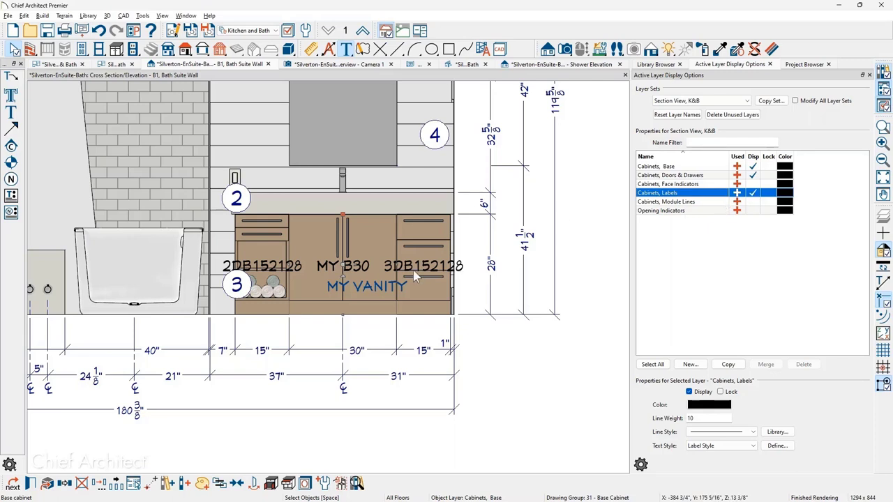
- Display the Cabinets, Labels layer in the Kitchen & Bath plan view for the vanity's base cabinets
left_click(60, 64)
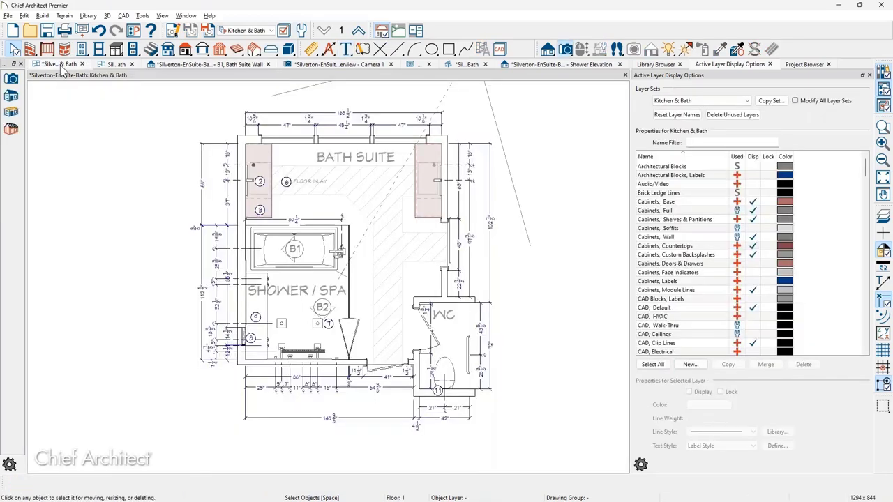
scroll(265, 159, "up", 3)
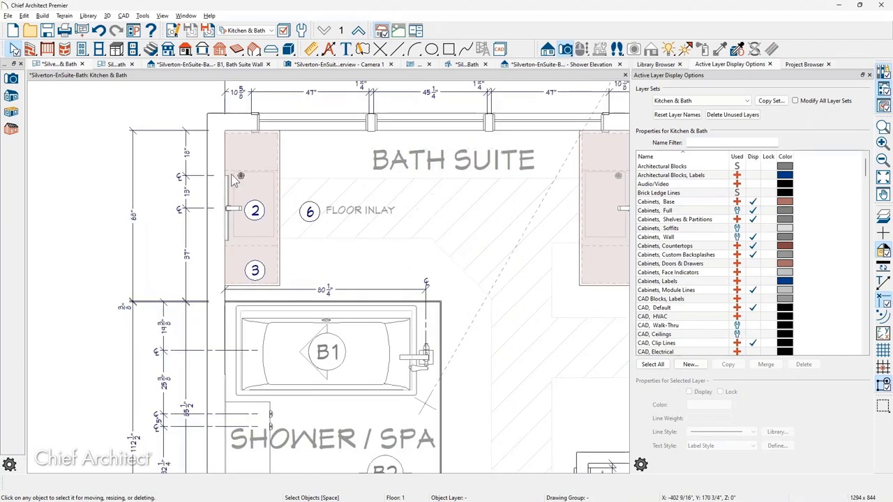
left_click(272, 163)
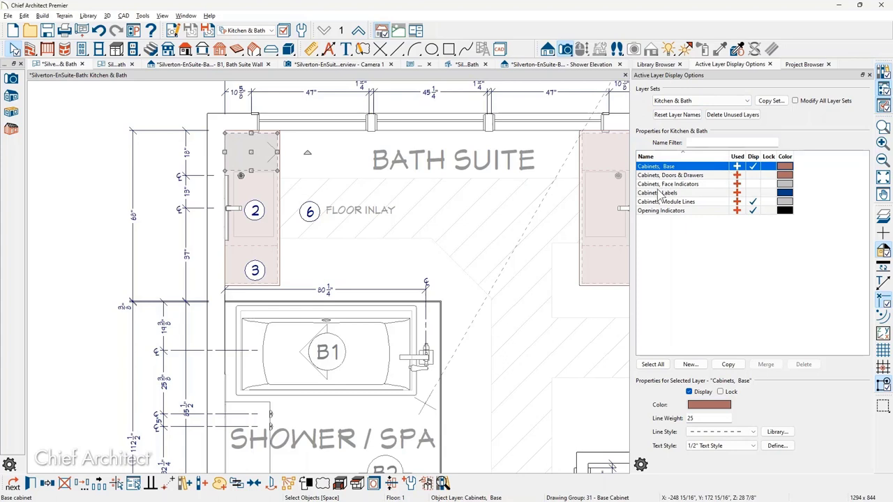
left_click(755, 194)
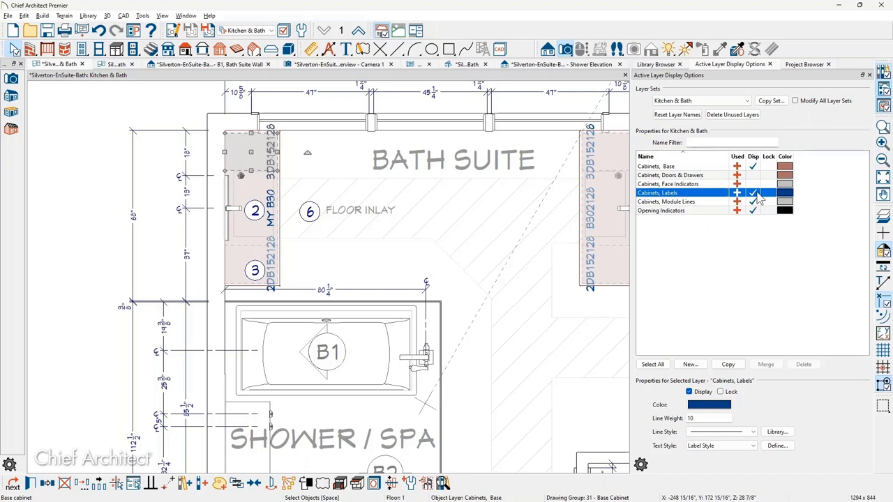
left_click(755, 193)
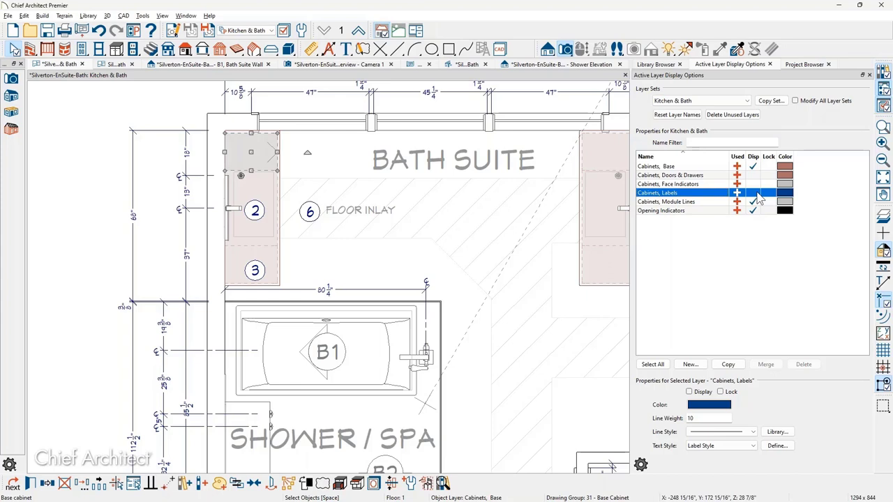
left_click(753, 194)
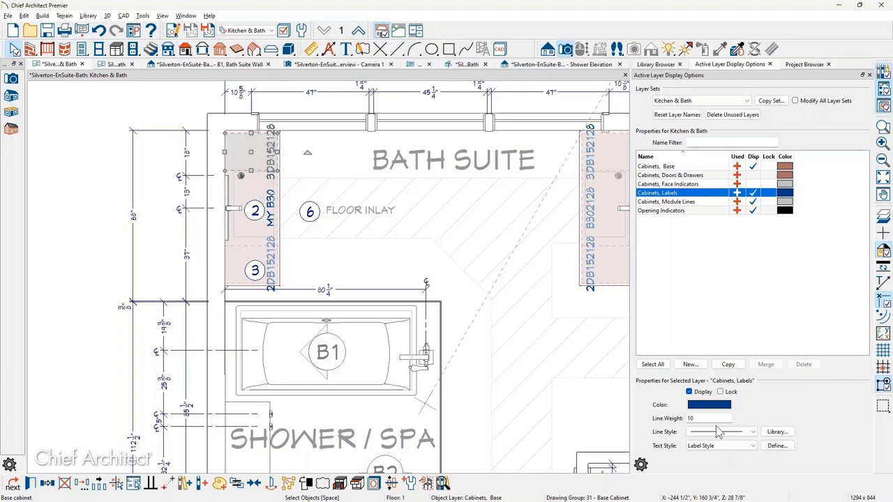
- Copy the Cabinets, Labels layer's text style in the B1, Bath Suite Wall elevation as "Label Style,ELEV"
left_click(250, 65)
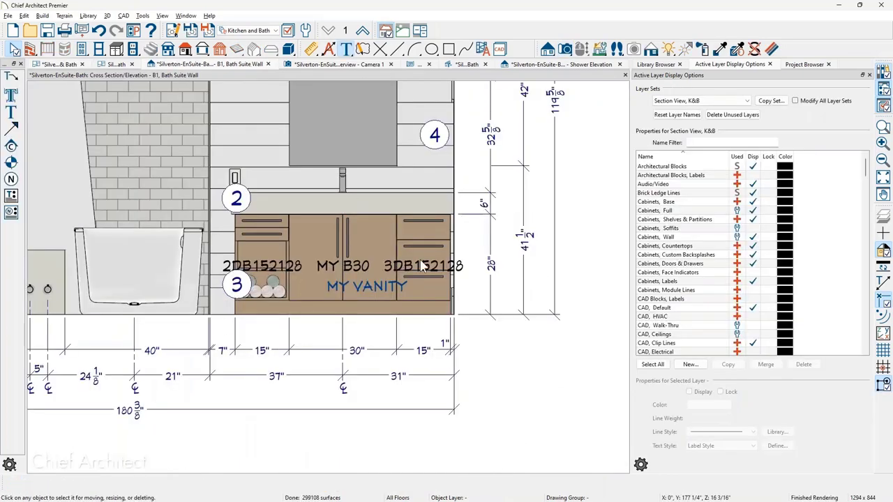
left_click(422, 266)
left_click(656, 193)
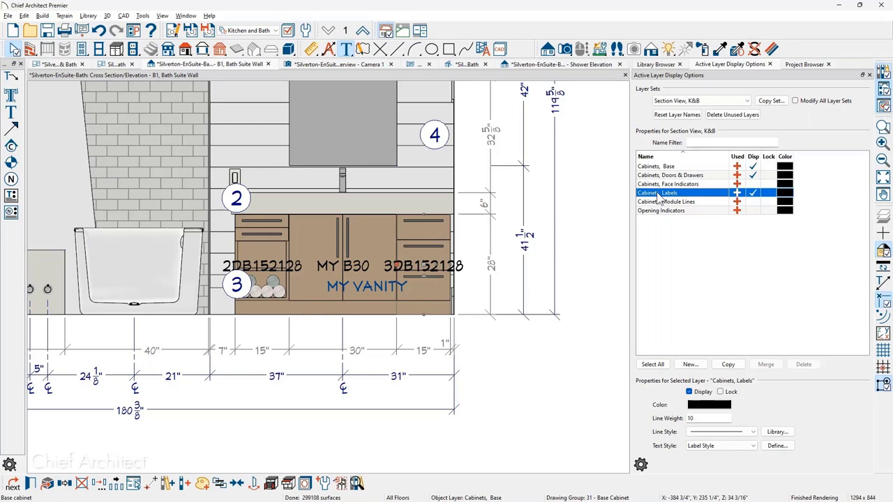
left_click(774, 447)
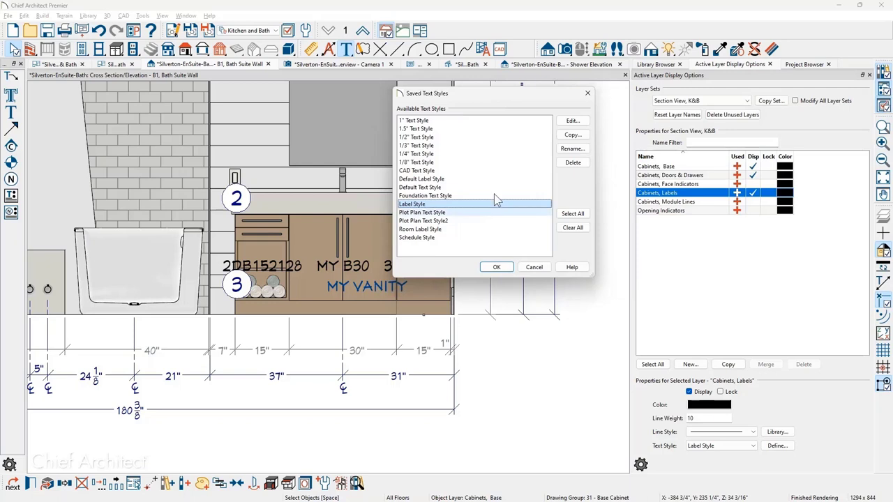
left_click(572, 135)
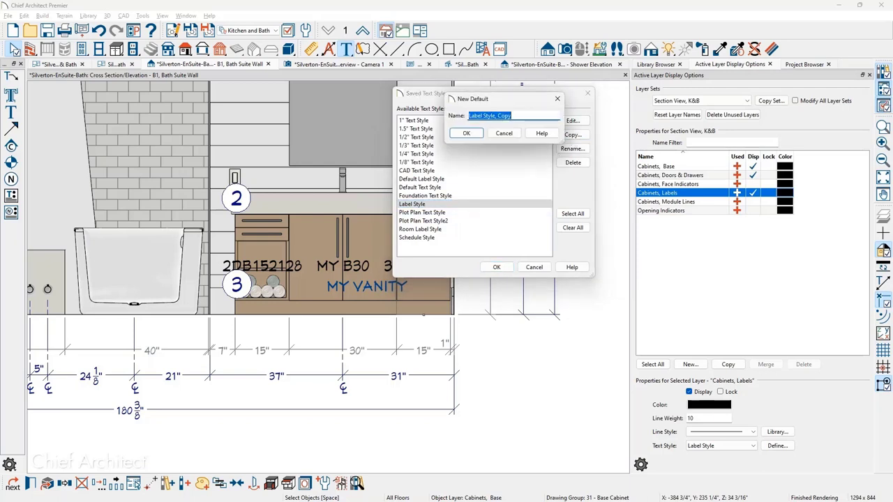
double_click(533, 115)
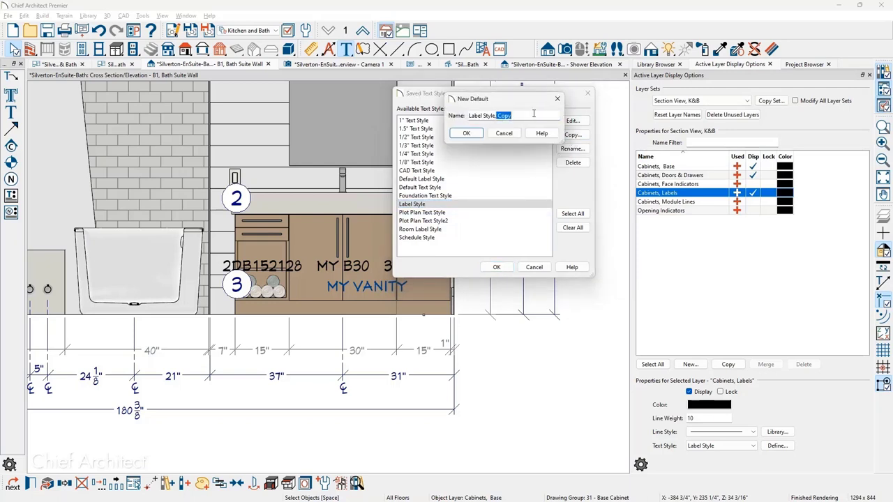
type("el")
key("BackSpace")
key("BackSpace")
type("ELEV")
left_click(466, 133)
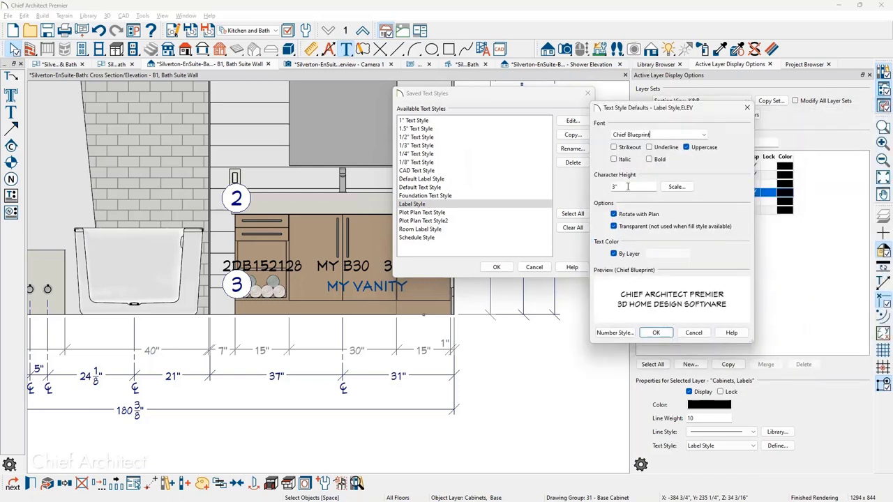
- Set the copied text style's character height to 1.5" and assign it to the Cabinets, Labels layer
type("1.5")
left_click(657, 333)
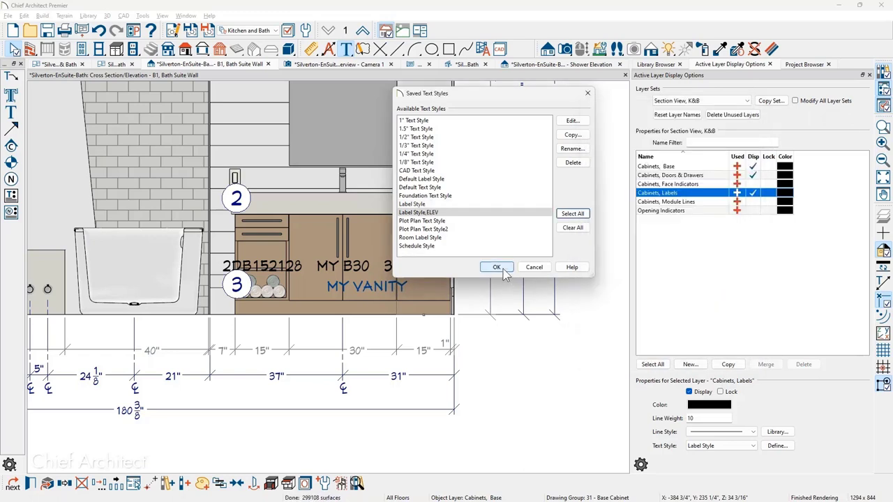
key("Return")
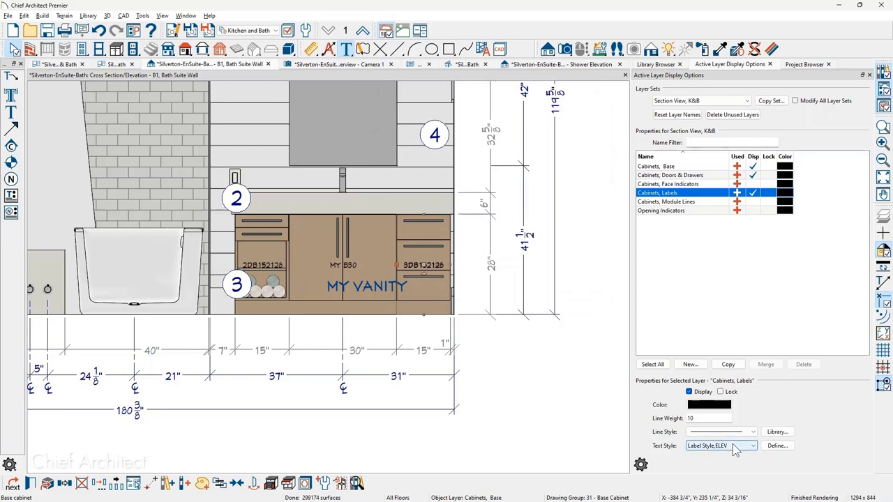
- Check the text style of the Cabinets, Labels layer in the Kitchen & Bath plan view
left_click(64, 64)
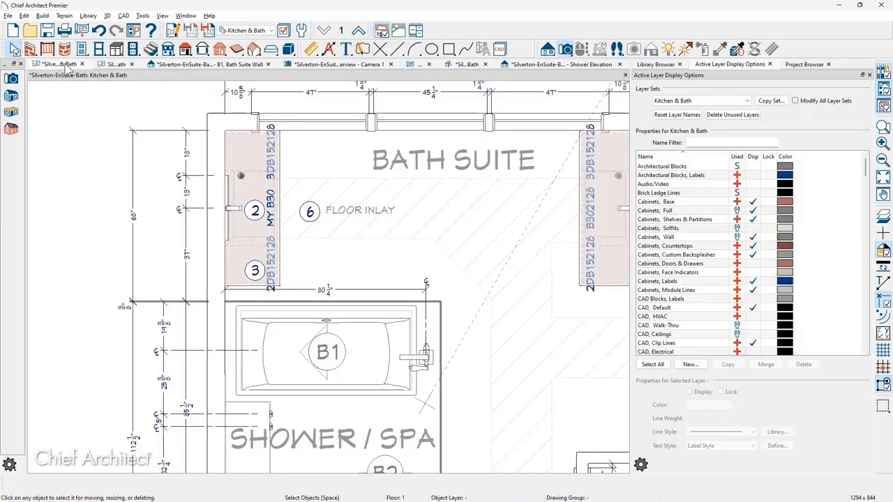
left_click(244, 152)
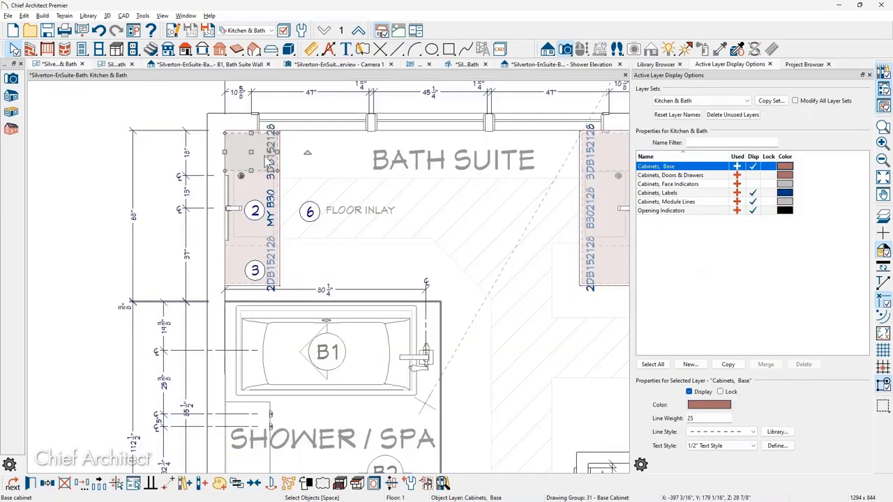
left_click(674, 194)
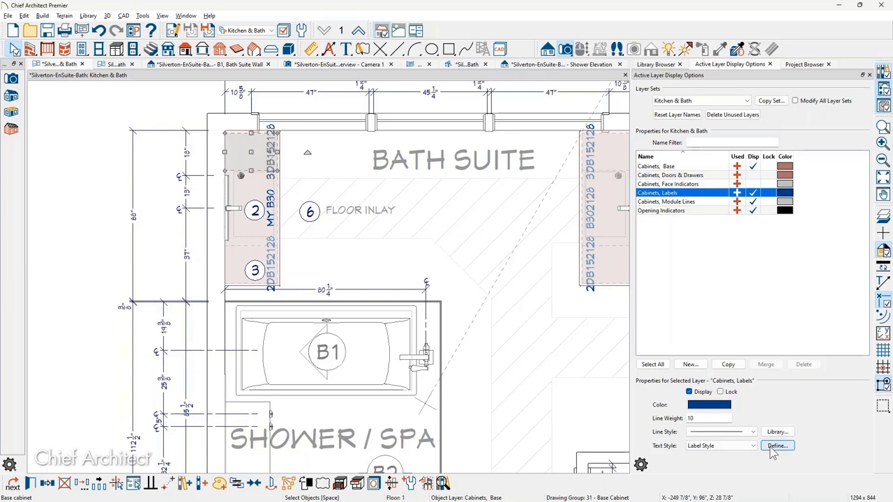
- Delete the MY VANITY text from the B1, Bath Suite Wall elevation and switch to the Questions slide image
left_click(249, 65)
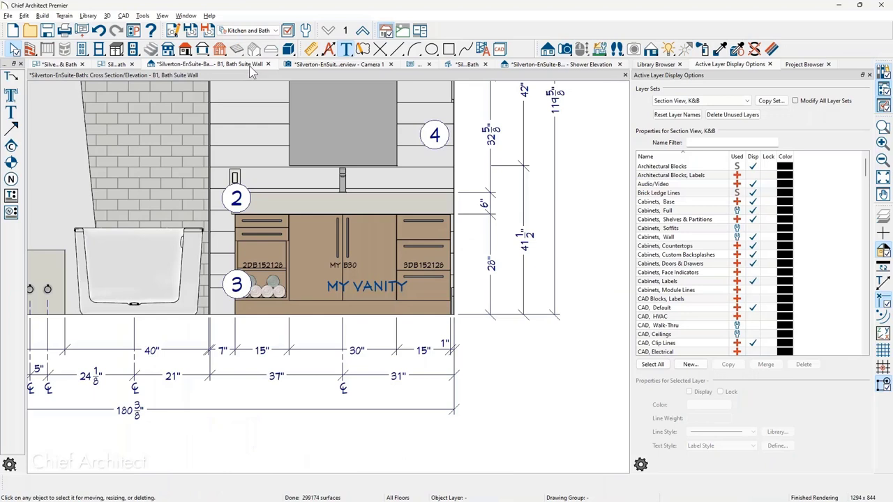
left_click(383, 298)
key("Delete")
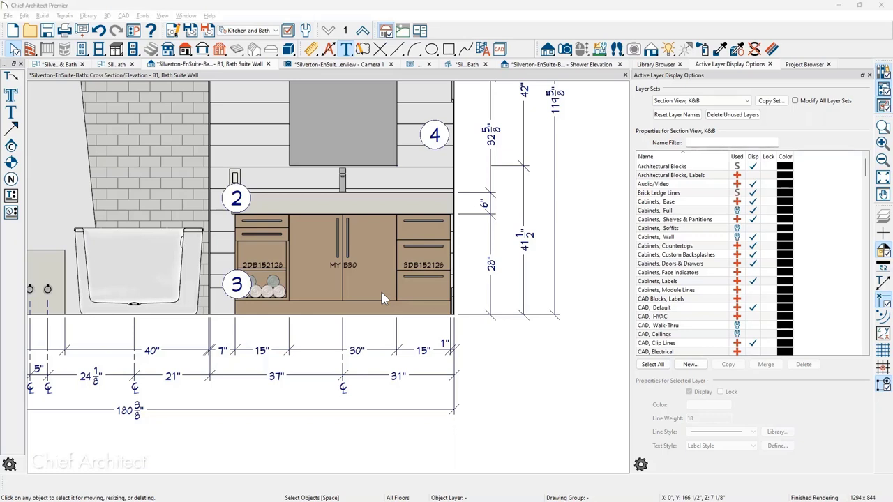
key("alt+Tab")
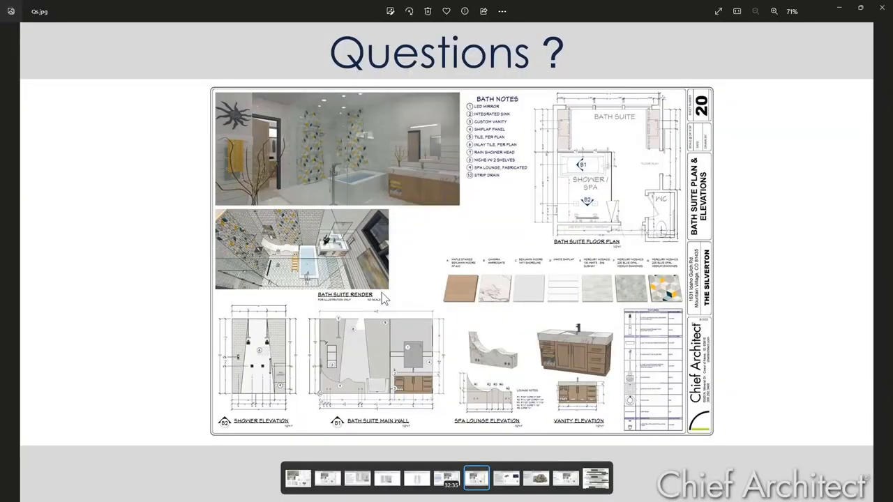
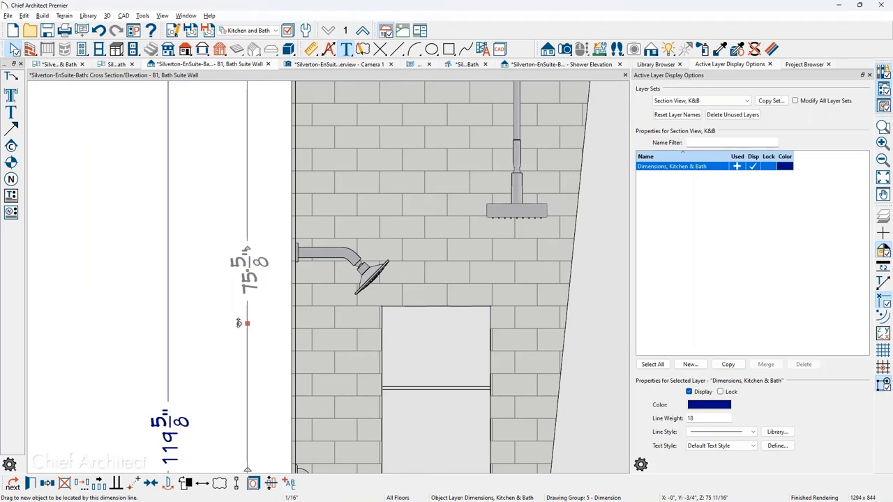
- Locate the wall-mounted shower head with the inner vertical dimension line and shift its extension marker to the wall flange's centerline
left_click_drag(330, 270, 355, 267)
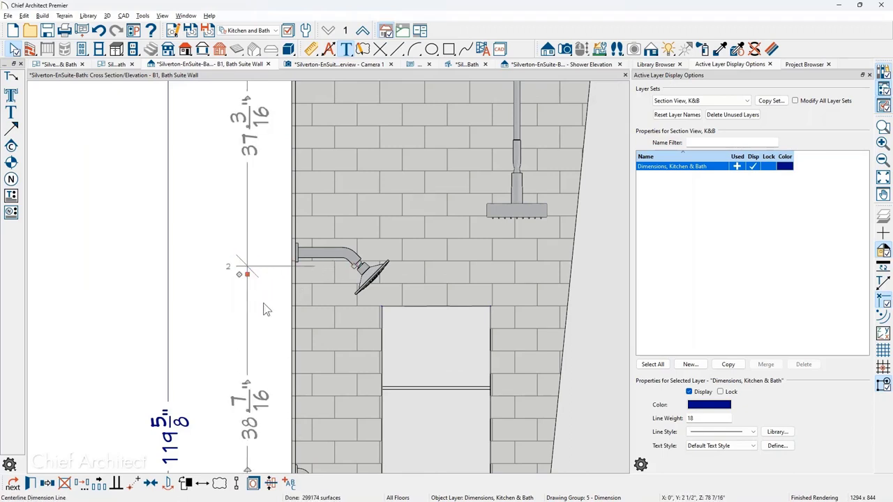
left_click(263, 309)
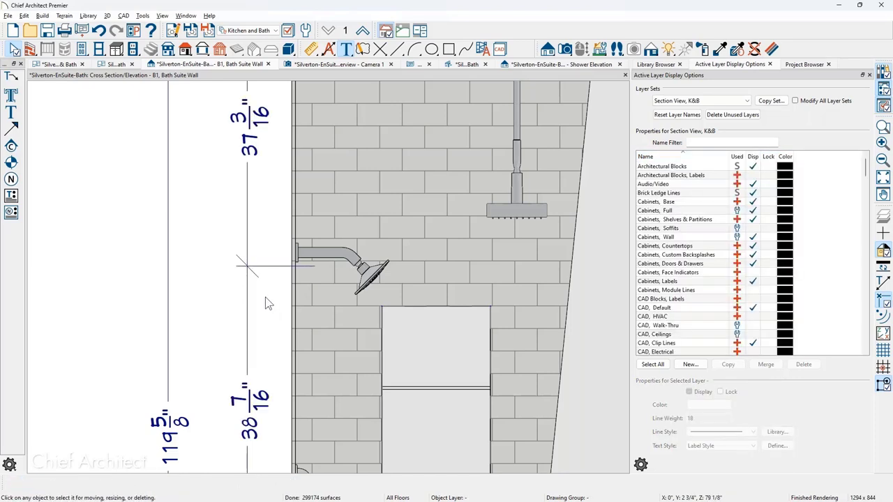
scroll(313, 286, "up", 2)
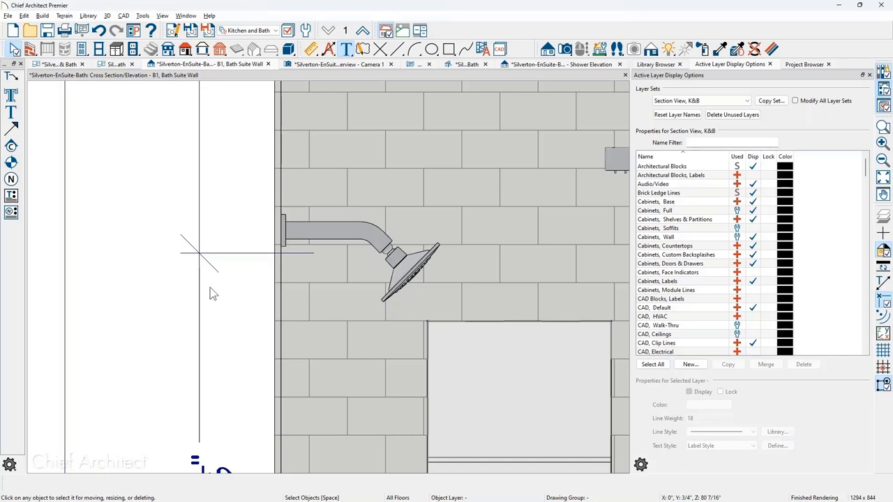
key("d")
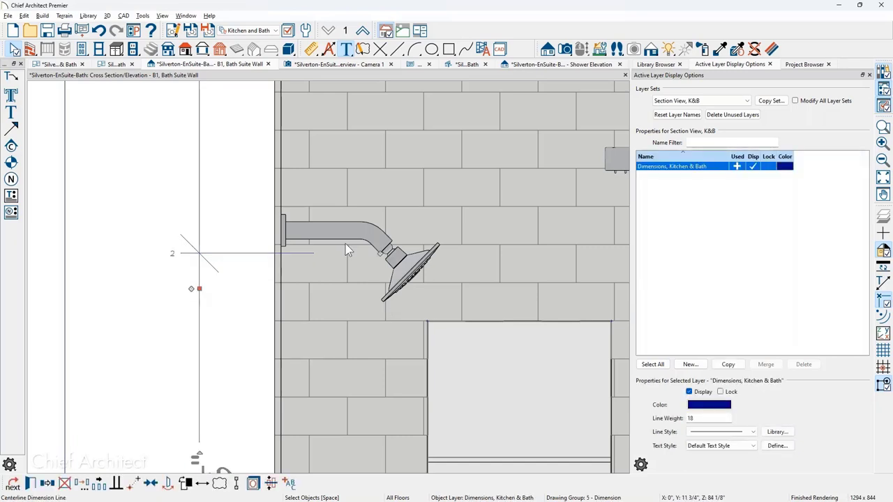
scroll(350, 247, "up", 2)
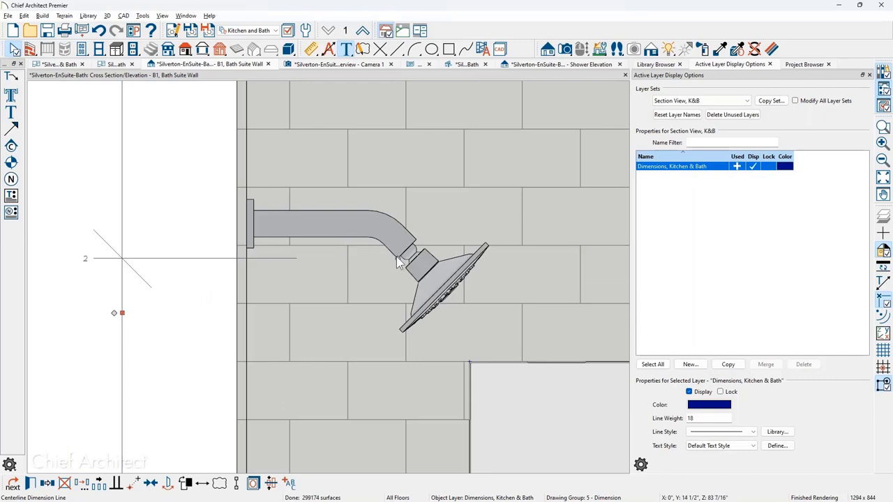
left_click(249, 221)
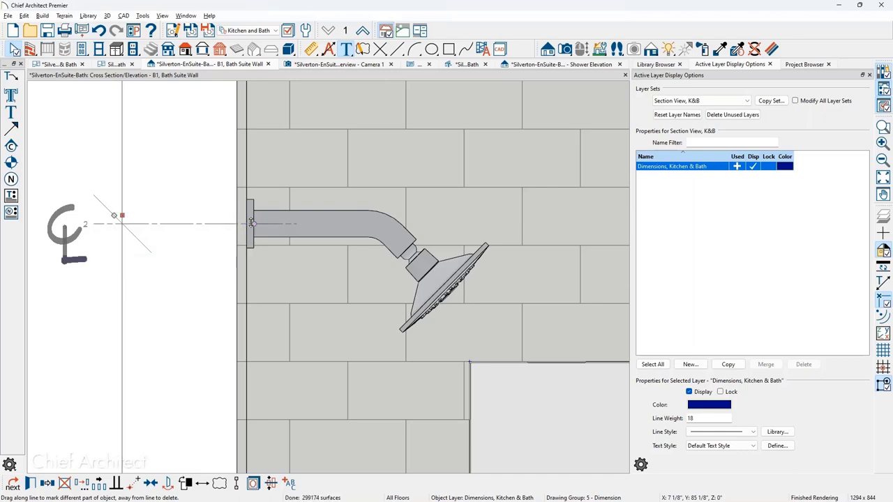
scroll(235, 272, "down", 1)
scroll(234, 272, "down", 4)
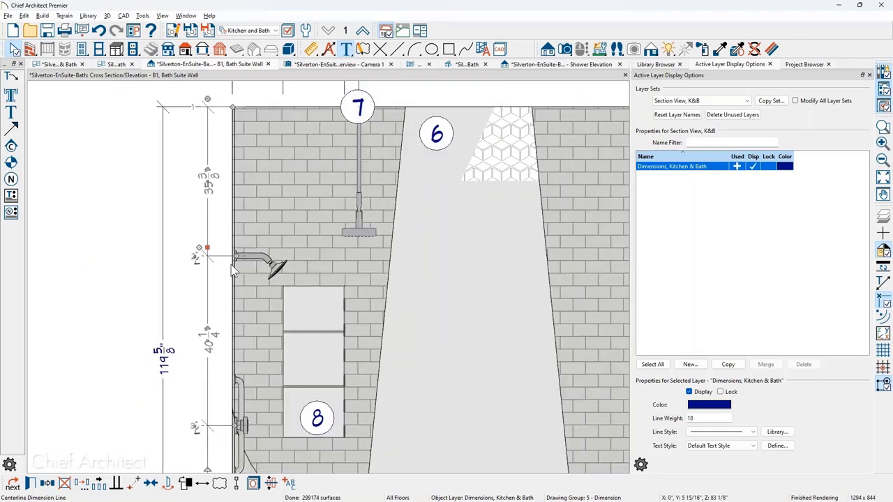
scroll(215, 282, "up", 2)
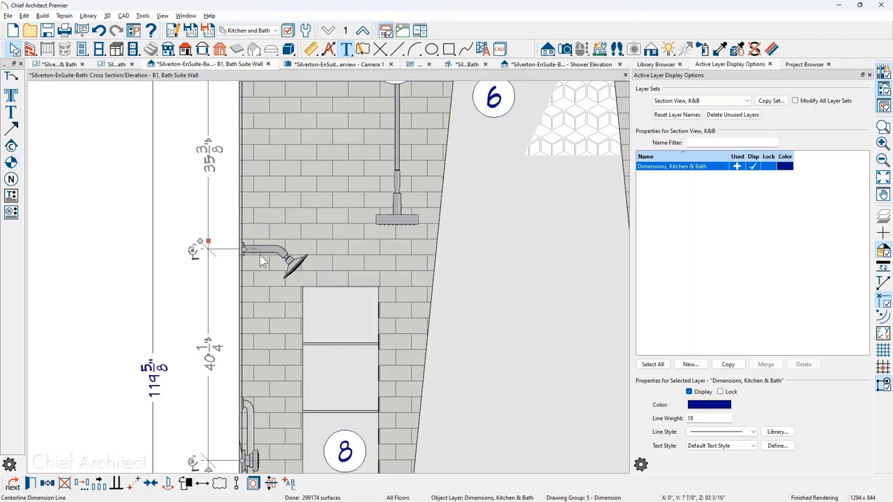
- Move the wall-mounted shower head so the dimension from the top of the wall to its centerline is 35"
left_click(271, 250)
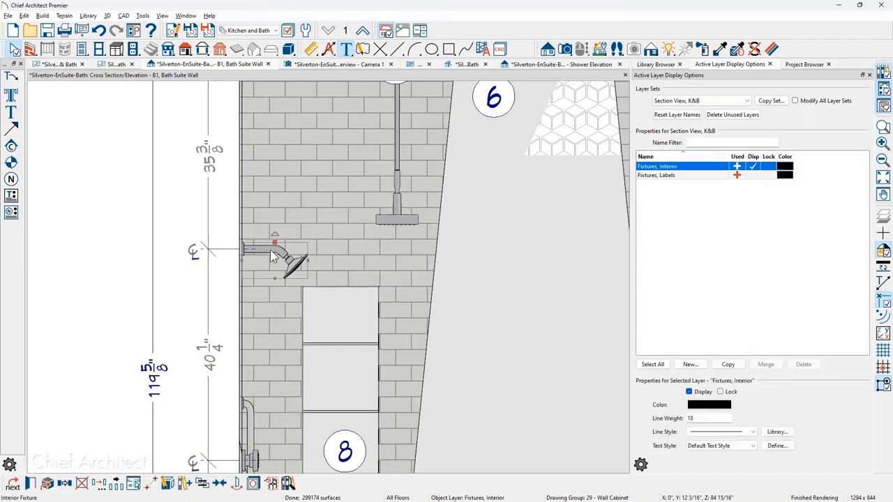
left_click(208, 154)
type("35")
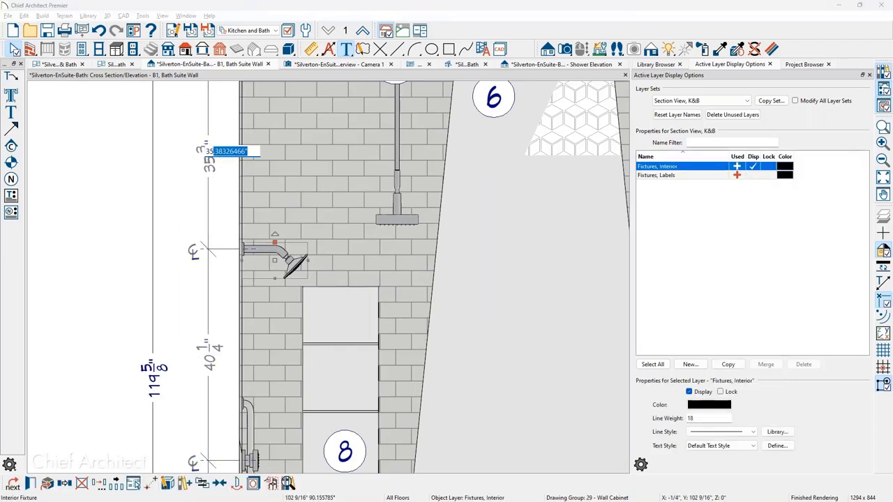
key("Return")
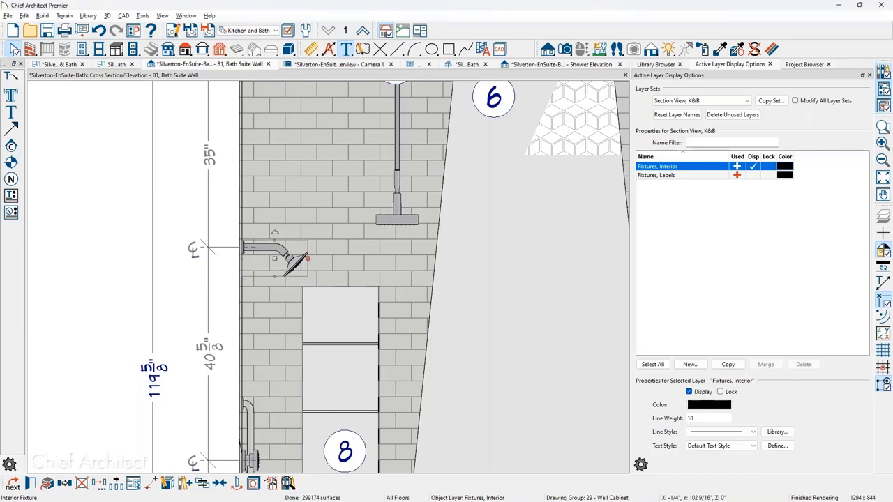
key("Escape")
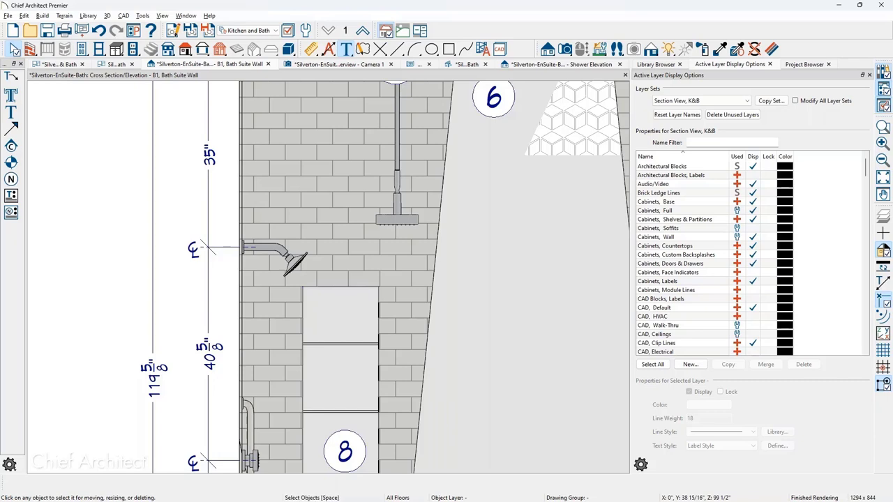
- Switch from the bath suite wall elevation to the Kitchen & Bath plan view and check layout page 20
left_click(271, 249)
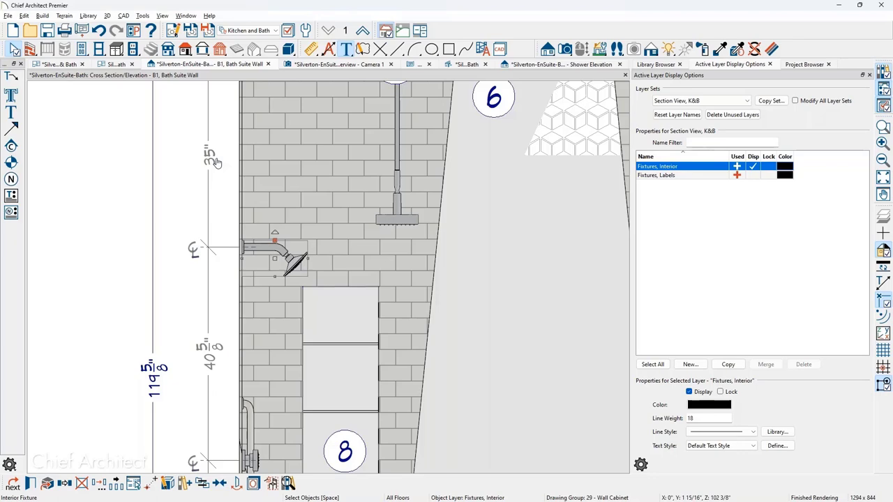
left_click(59, 66)
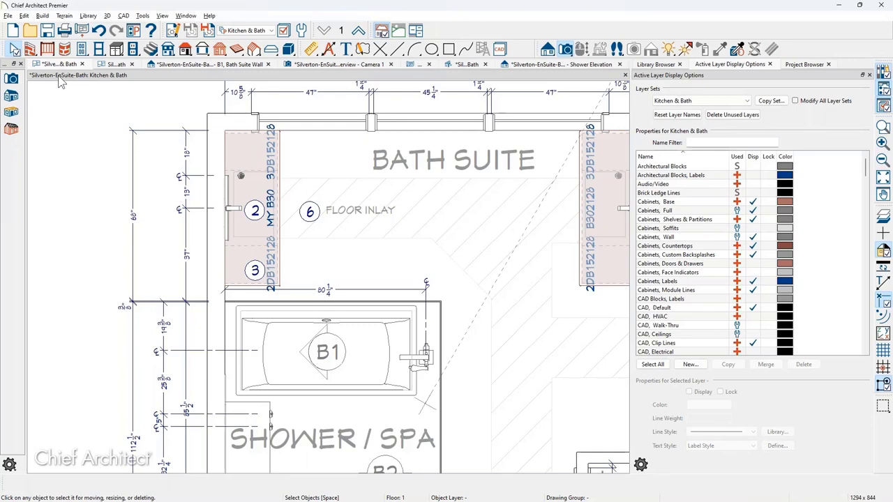
middle_click_drag(142, 193, 139, 239)
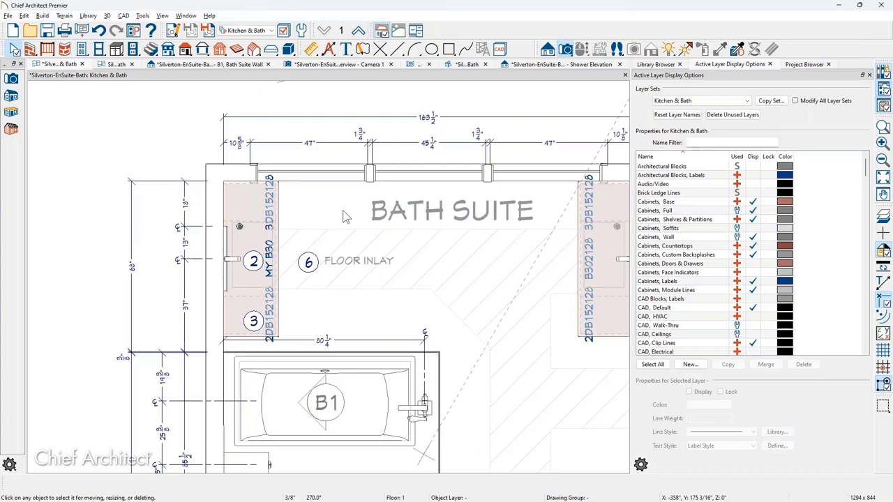
left_click(412, 63)
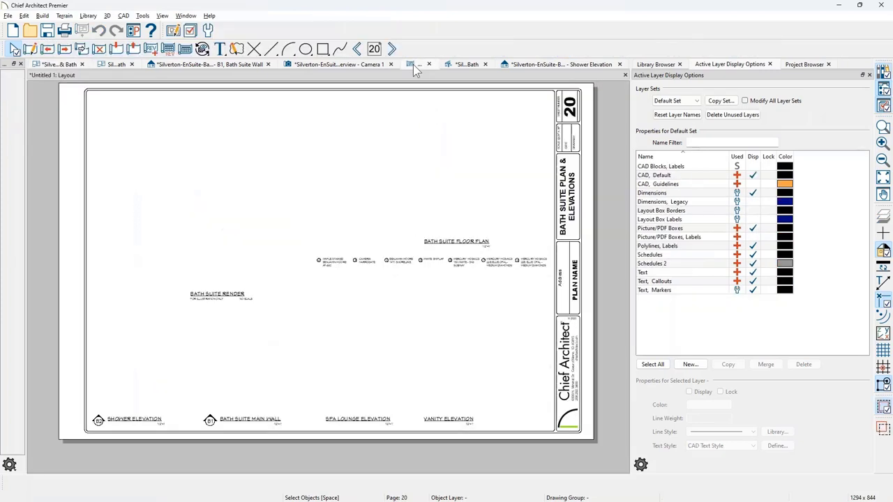
left_click(54, 64)
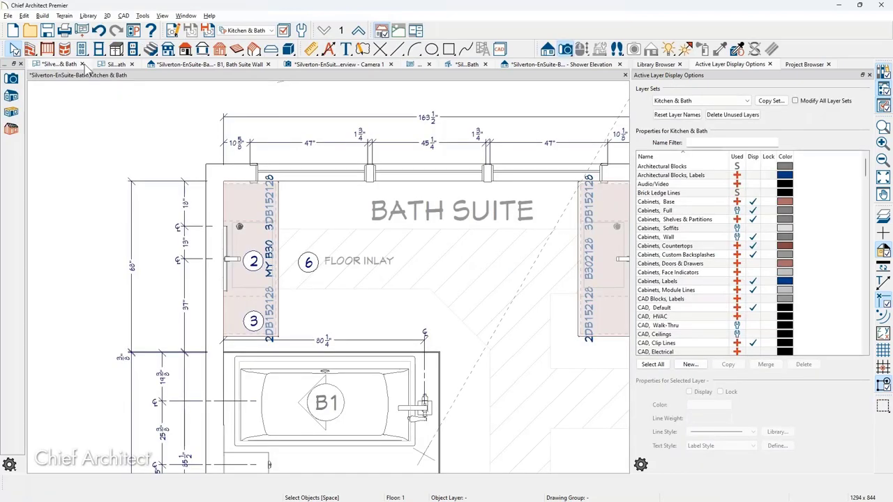
- Send the current screen of the Kitchen & Bath plan view to layout page 20 at 1/4 in = 1 ft
left_click(8, 15)
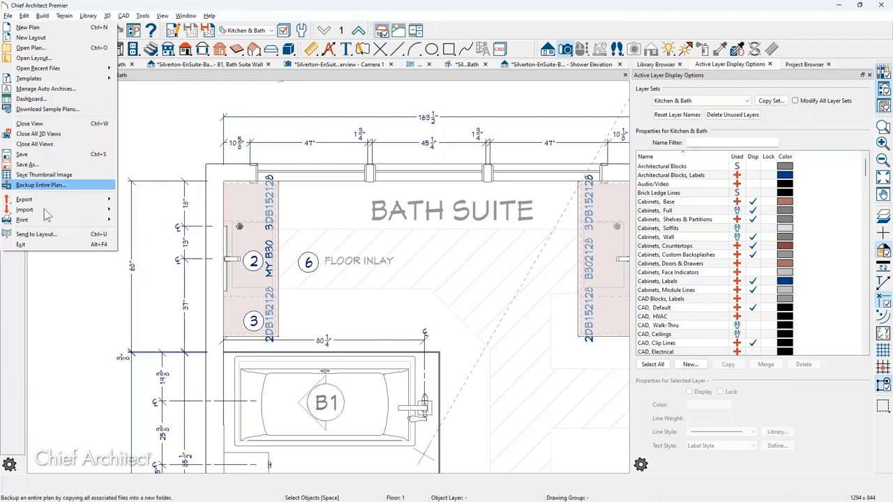
left_click(46, 234)
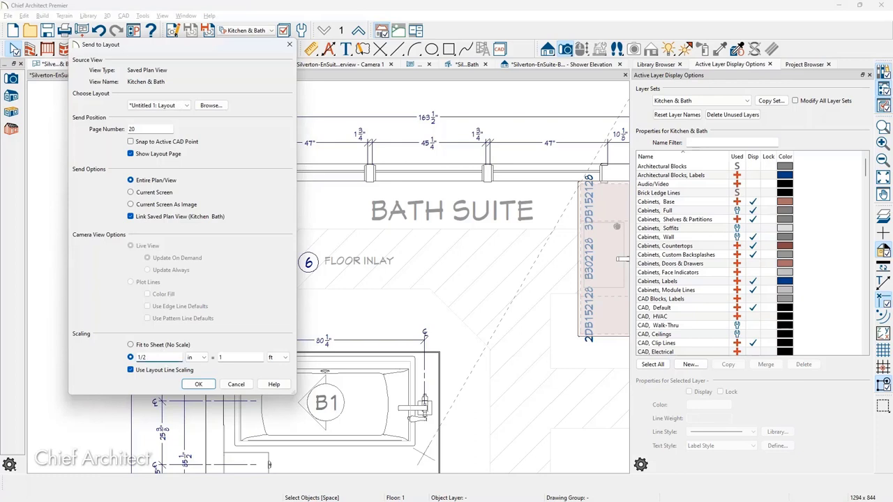
key("BackSpace")
type("4")
left_click(159, 192)
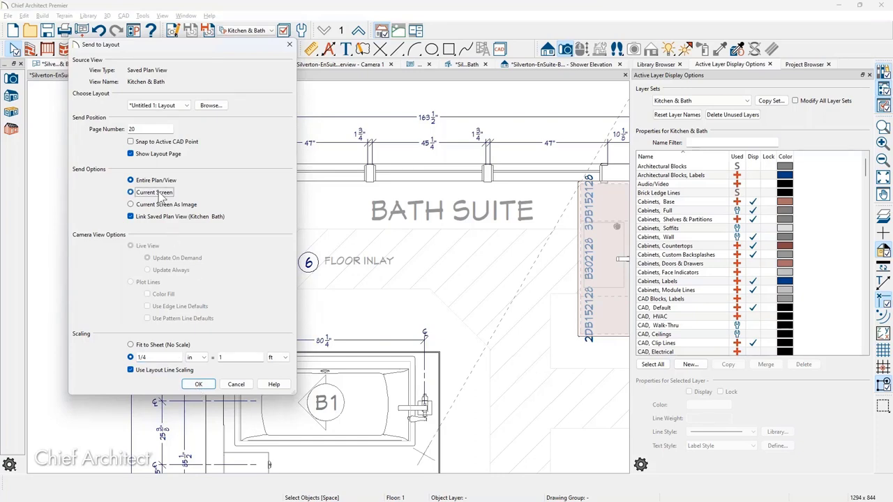
left_click(196, 385)
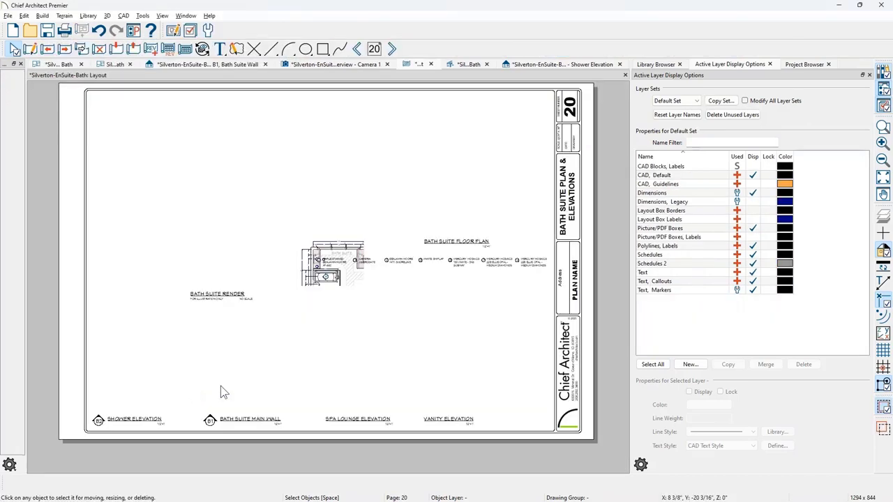
- Move the bath suite plan's layout box to the empty area of the sheet above the Bath Suite Render title
scroll(362, 263, "up", 2)
left_click(329, 282)
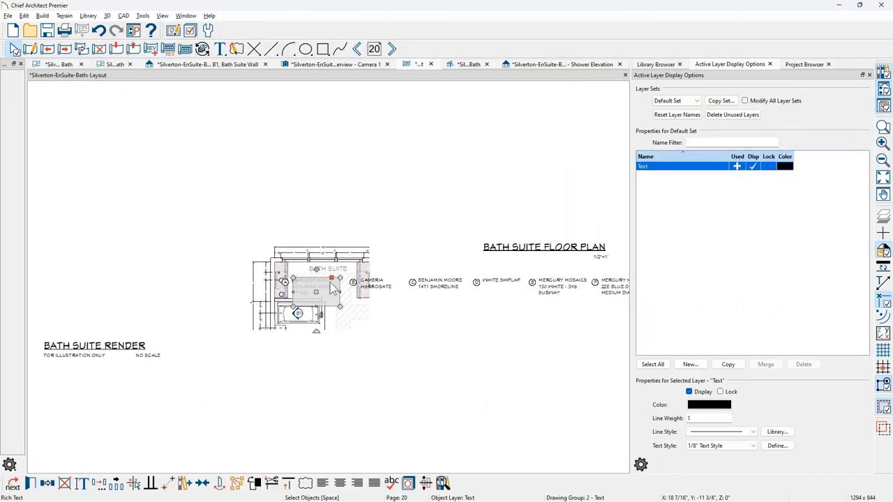
left_click(318, 272)
left_click_drag(296, 278, 150, 143)
key("Escape")
middle_click_drag(172, 146, 223, 178)
scroll(223, 177, "up", 1)
scroll(223, 178, "up", 1)
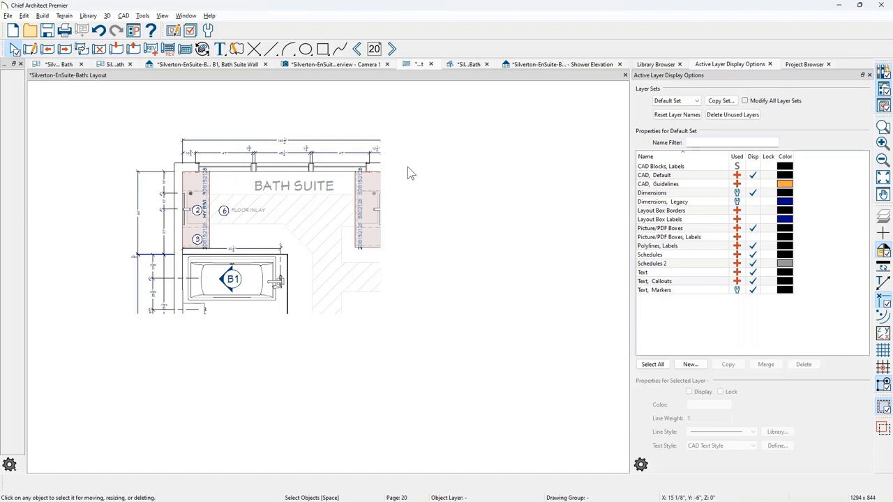
- Extend the layout box's right and bottom edges until the whole bath suite plan with its dimensions is shown
left_click(375, 194)
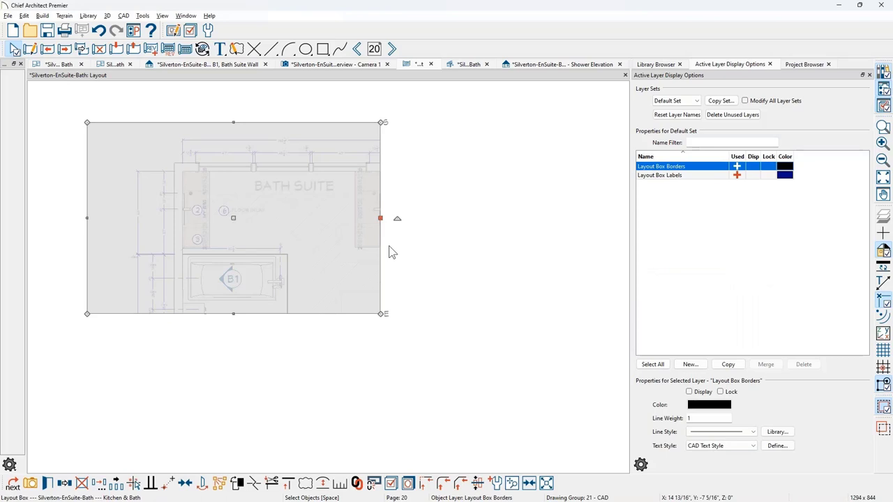
left_click_drag(380, 218, 443, 230)
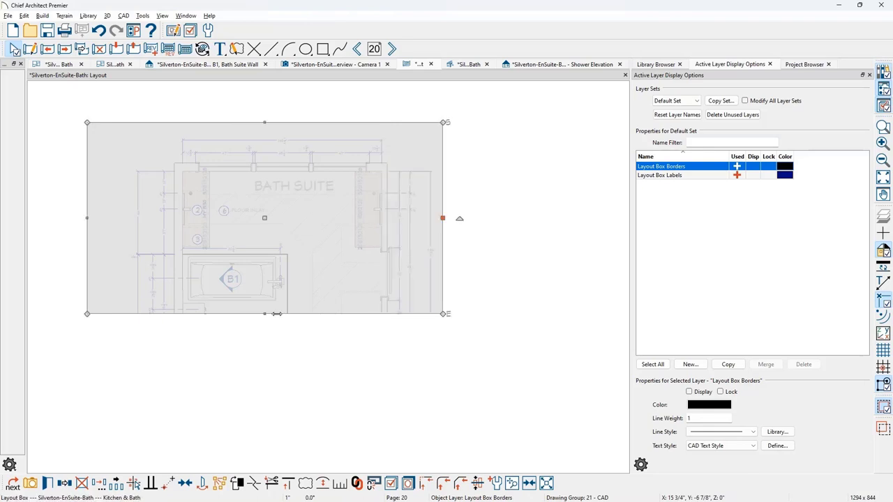
left_click_drag(264, 314, 264, 459)
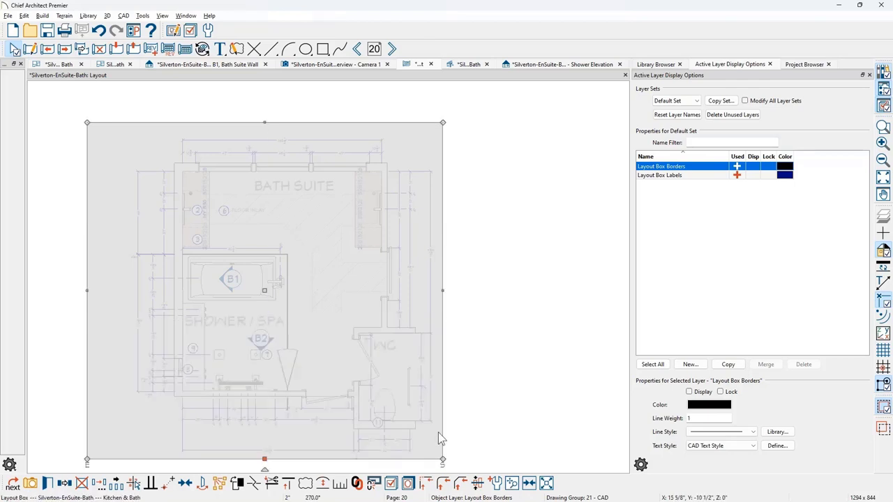
left_click(475, 406)
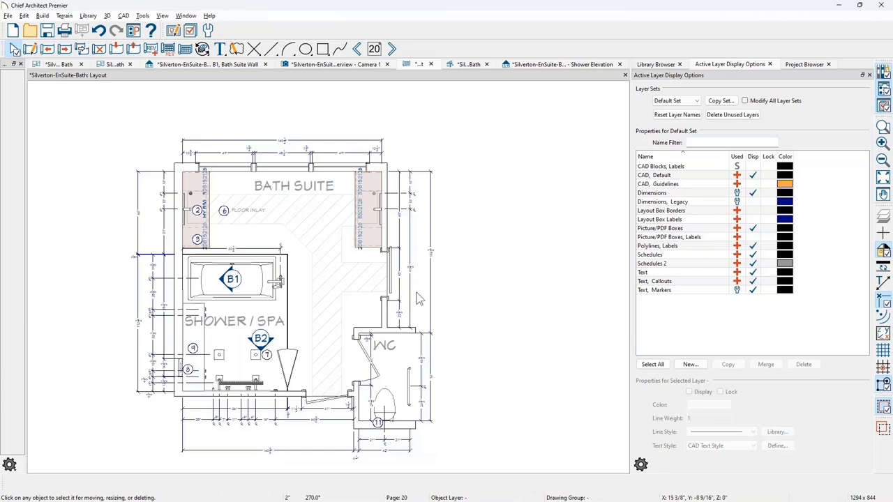
- Crop the layout box by lowering its top edge to just above the bathtub area
scroll(418, 299, "down", 1)
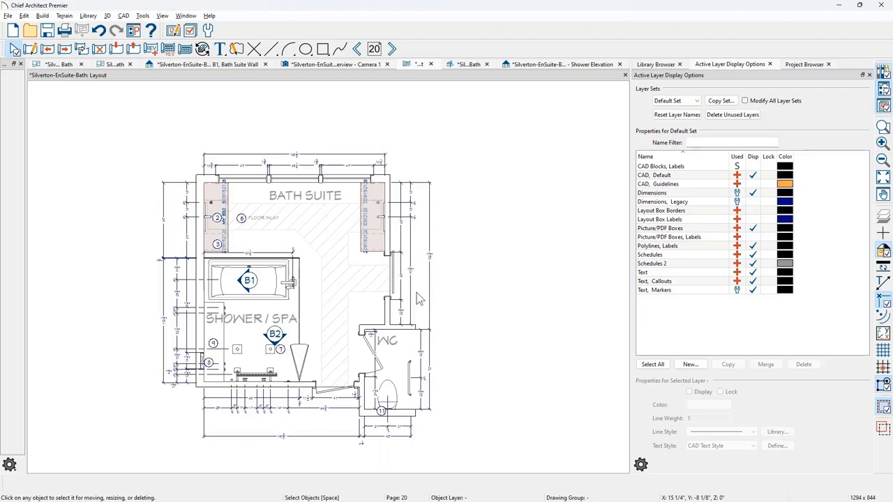
scroll(260, 317, "up", 3)
left_click(258, 307)
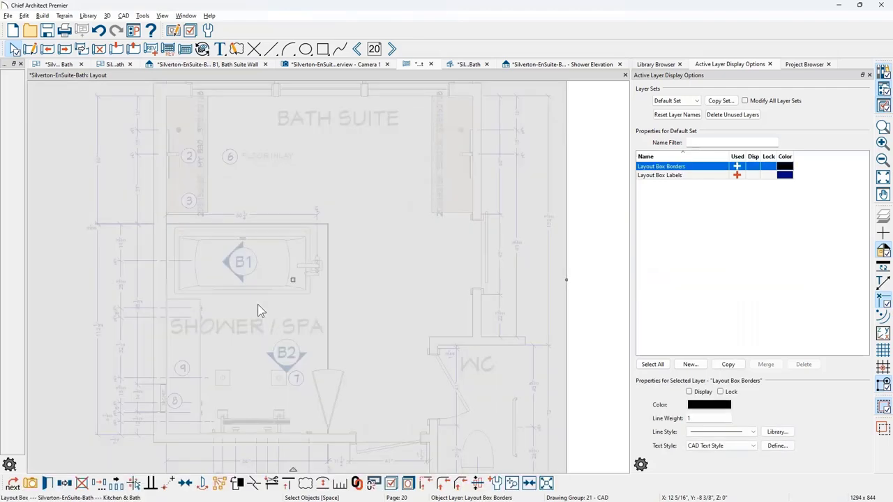
scroll(294, 145, "down", 1)
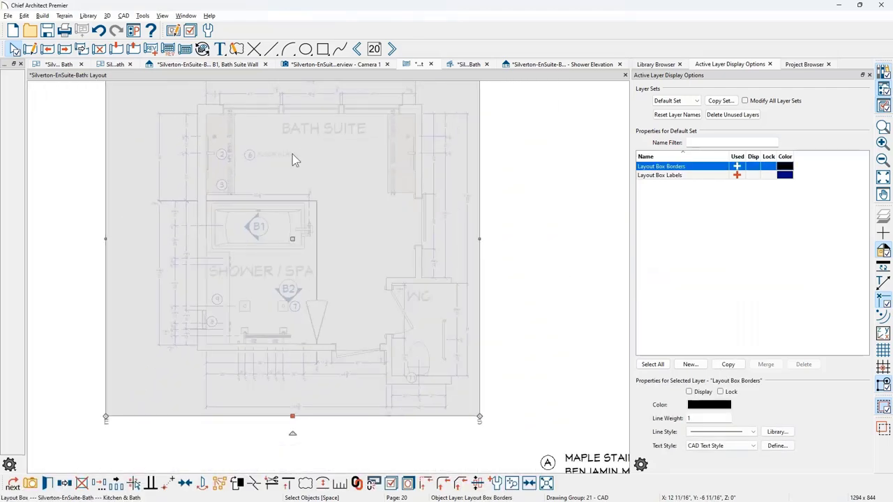
mouse_move(295, 160)
middle_mouse_down()
mouse_move(297, 203)
mouse_move(306, 190)
middle_mouse_up()
key("space")
left_click(302, 111)
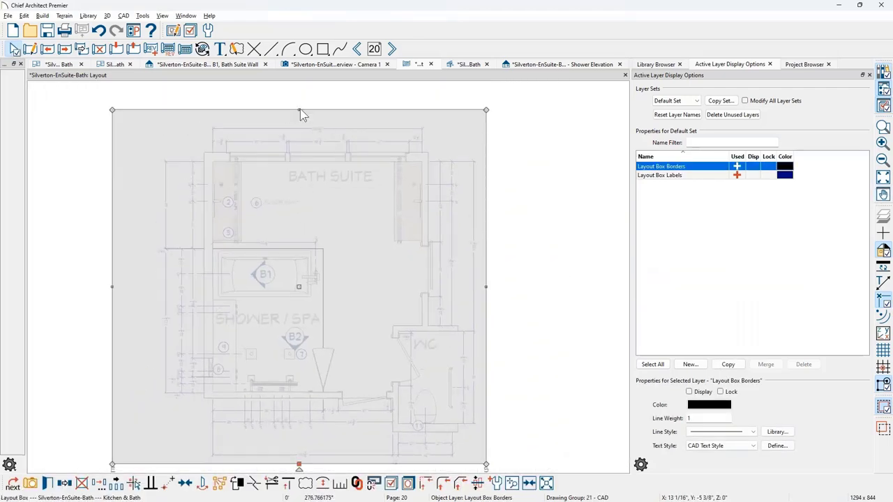
left_click_drag(303, 110, 285, 235)
key("Escape")
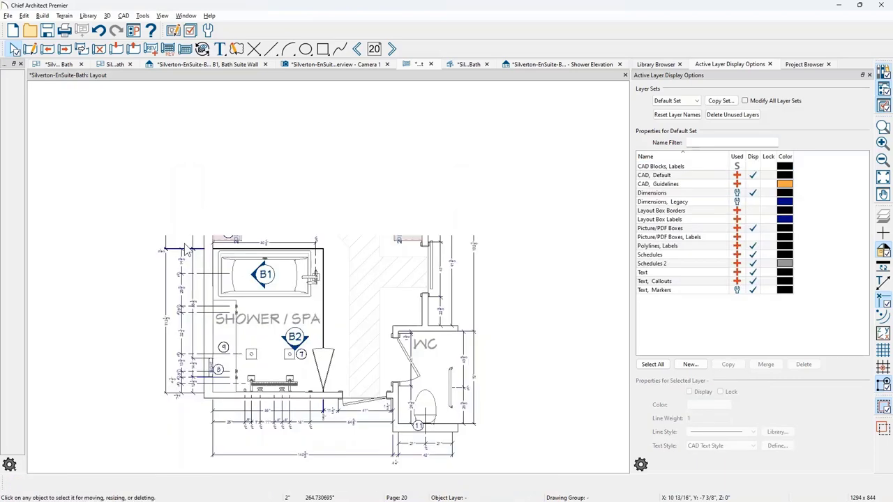
- Fine-tune the layout box's top edge so it sits closely above the 80 1/4" dimension over the bathtub
scroll(262, 276, "up", 3)
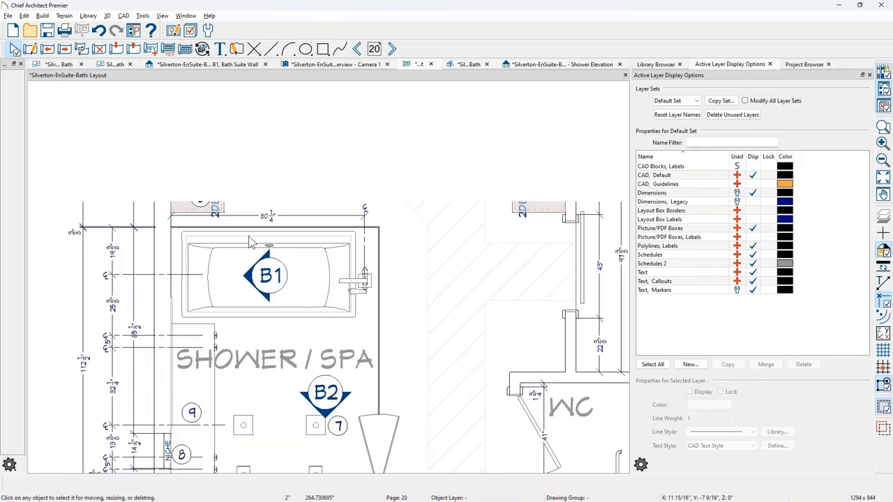
middle_click_drag(253, 241, 377, 237)
scroll(380, 229, "up", 1)
scroll(381, 229, "up", 1)
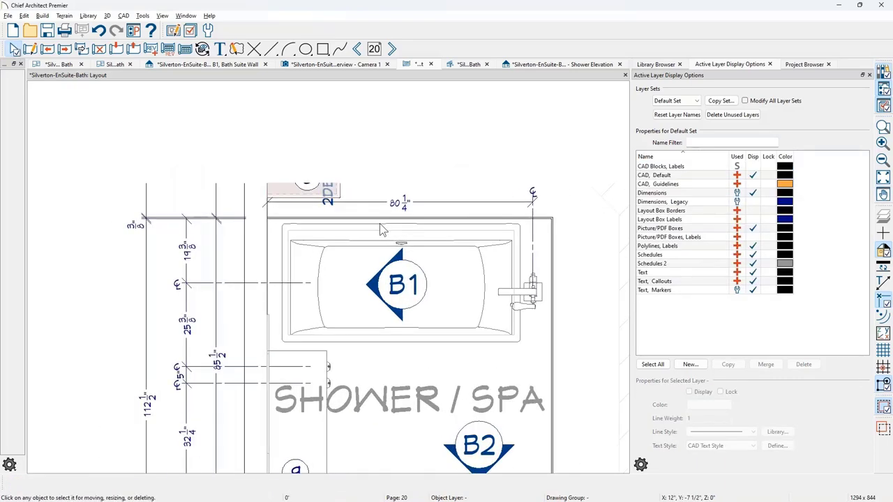
left_click(360, 173)
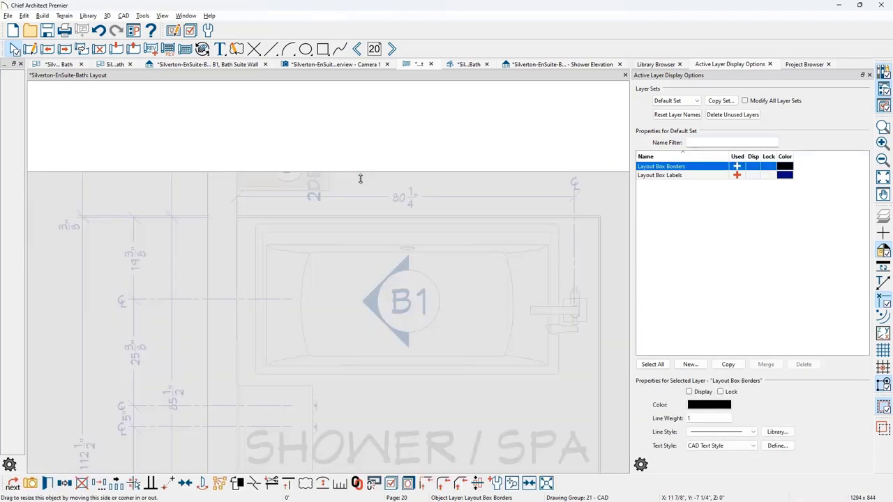
left_click_drag(360, 171, 360, 179)
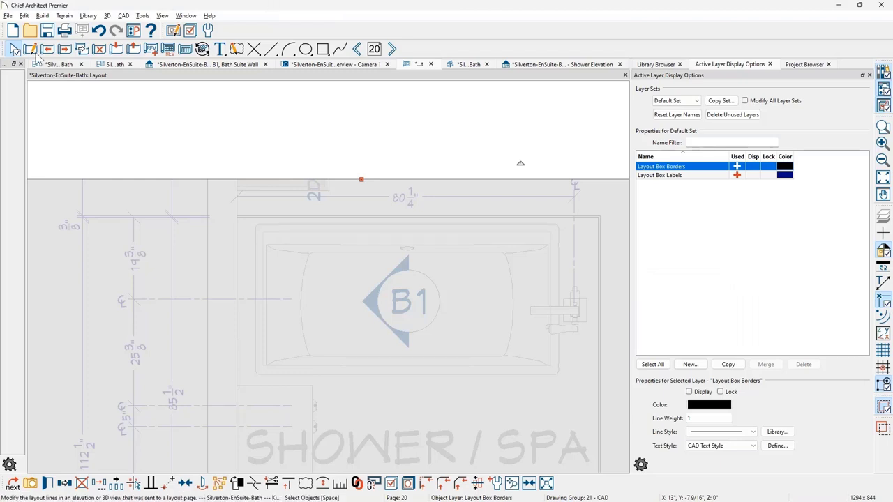
- Open the recent plan Austin-House.plan and switch it to the Kitchen & Bath saved plan view
left_click(8, 15)
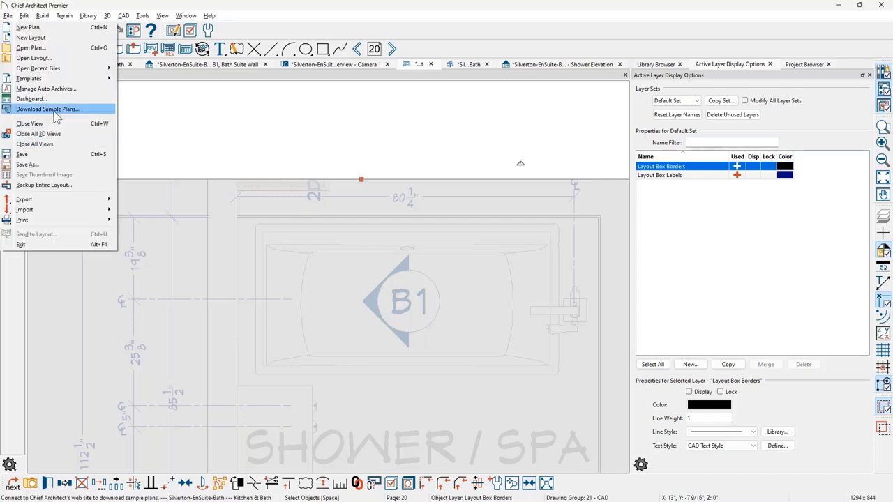
mouse_move(49, 70)
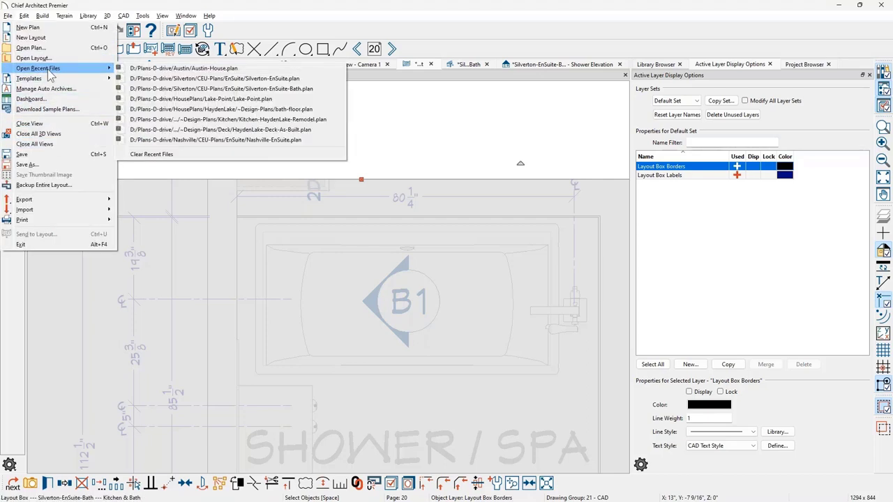
left_click(299, 131)
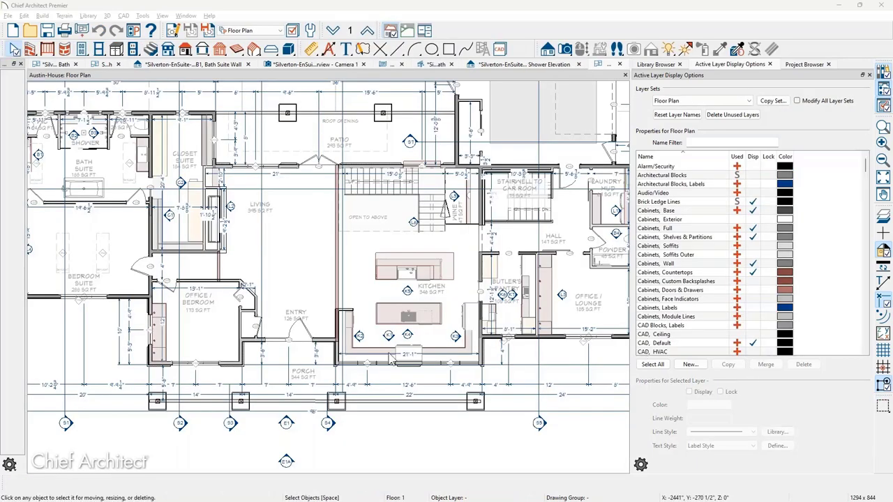
middle_click_drag(168, 218, 452, 280)
scroll(325, 268, "up", 2)
left_click(240, 33)
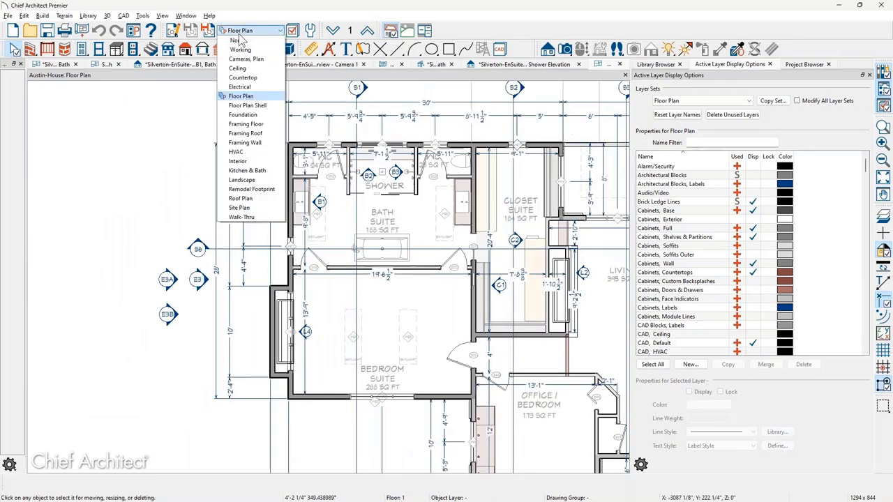
left_click(247, 170)
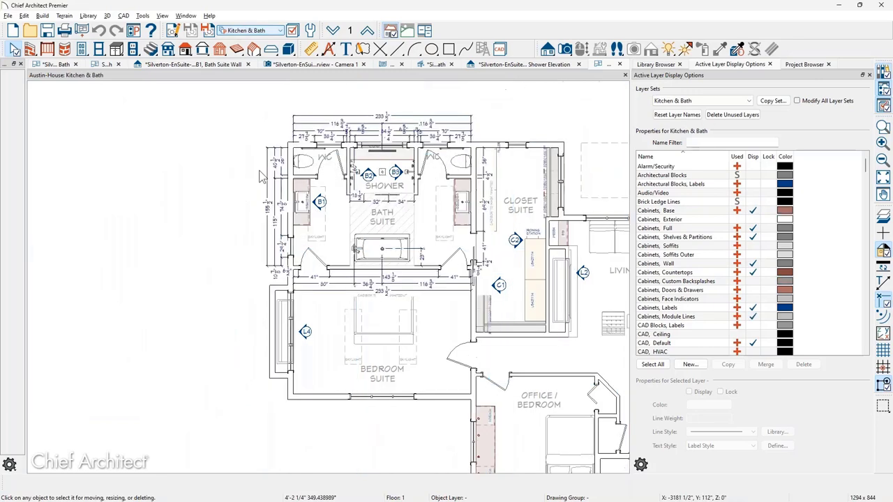
- Examine the CAD mask/whiteout box behind the dimensions between the bath suite and the bedroom suite
scroll(544, 222, "up", 3)
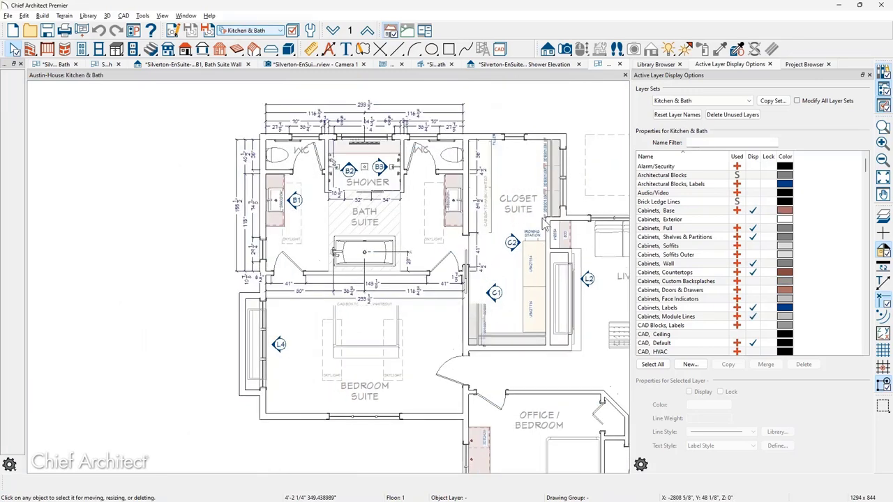
scroll(544, 222, "up", 2)
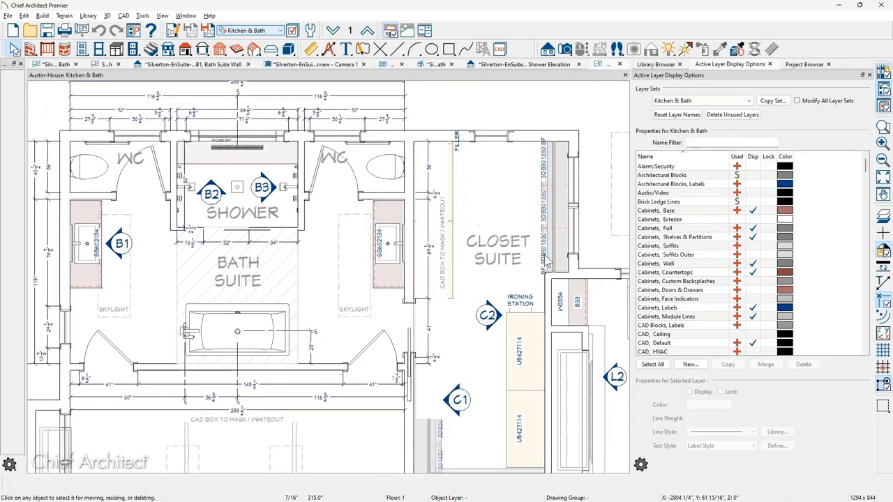
middle_click_drag(547, 261, 570, 270)
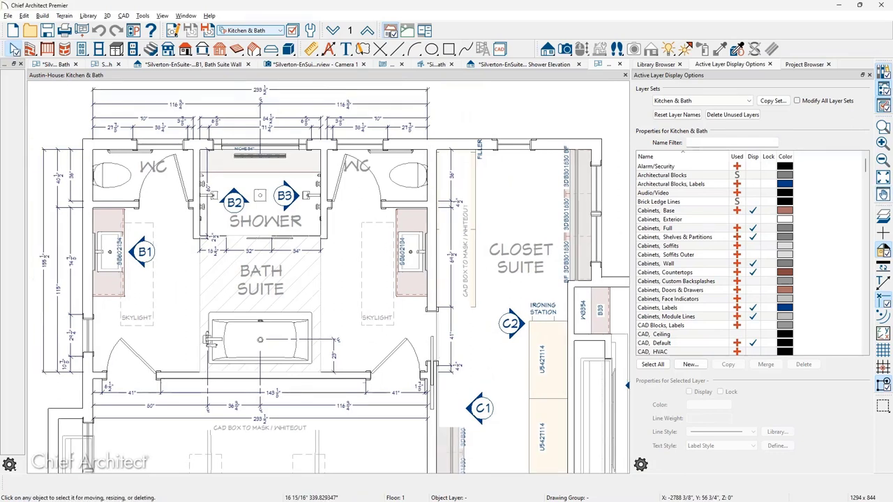
middle_click_drag(442, 330, 485, 216)
left_click(378, 325)
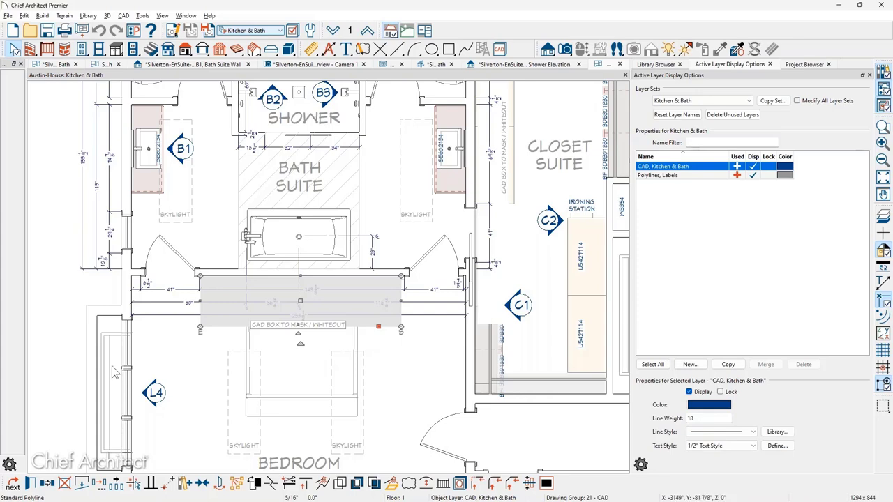
scroll(201, 334, "up", 1)
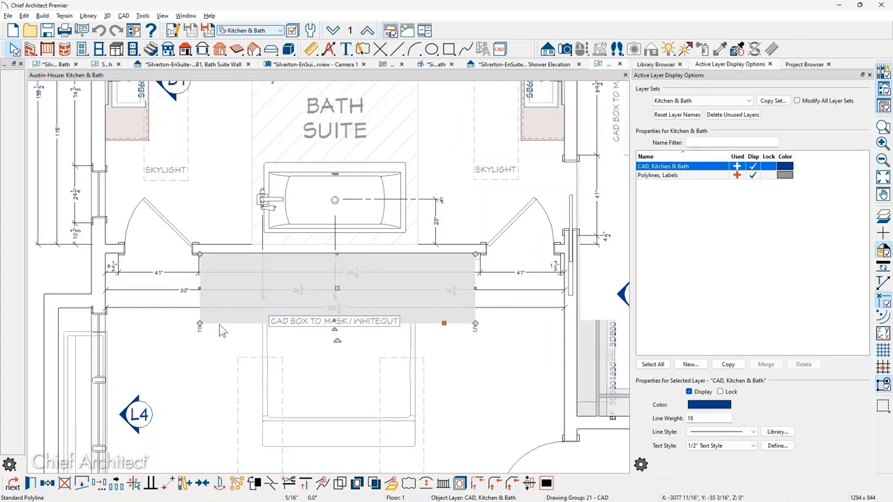
scroll(228, 313, "up", 2)
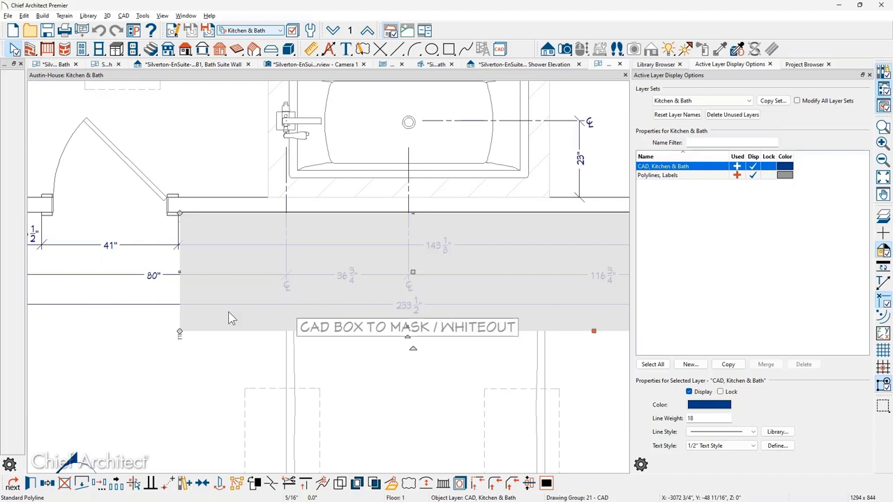
- Move the CAD mask box below the bath suite dimensions to expose the bed, and undo the move
key("space")
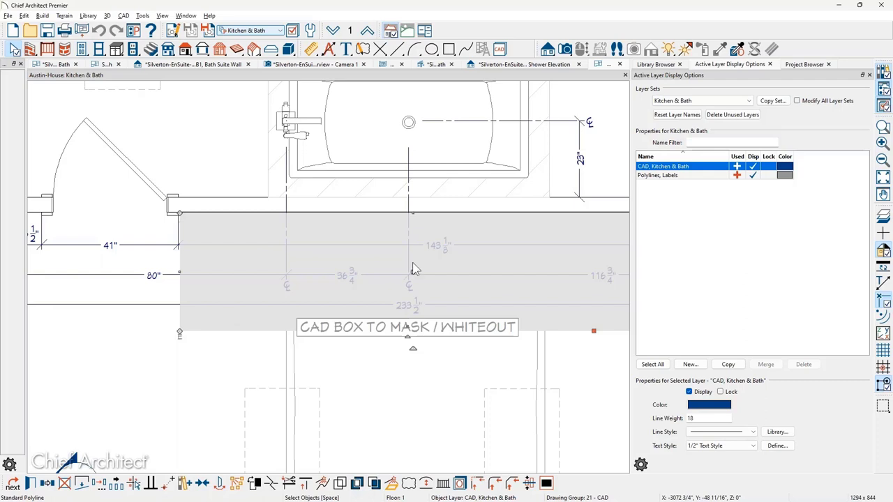
left_click_drag(413, 277, 395, 408)
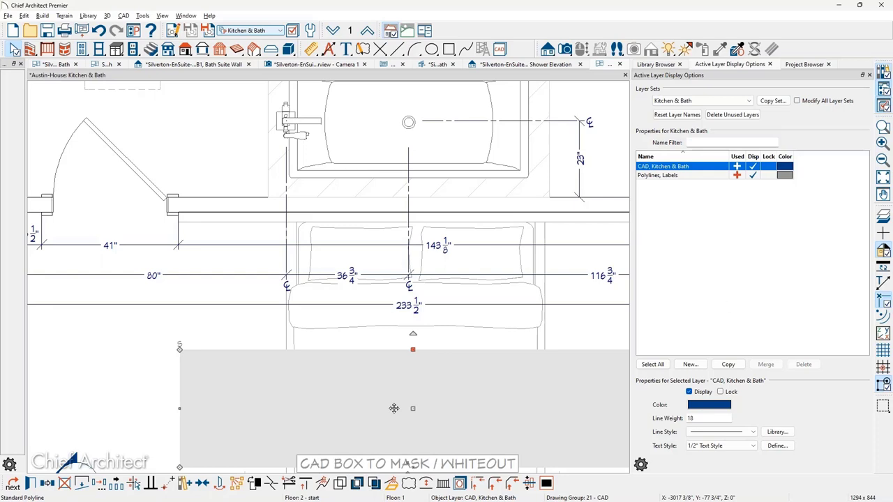
left_click(101, 35)
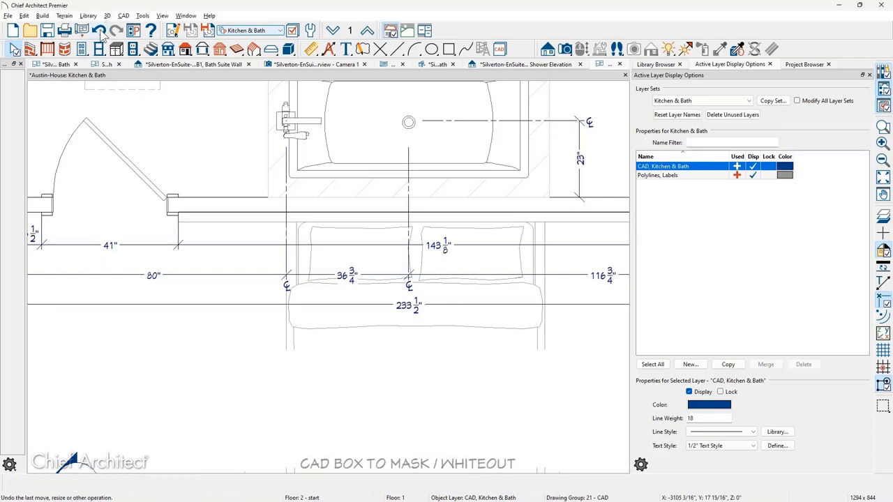
left_click(101, 35)
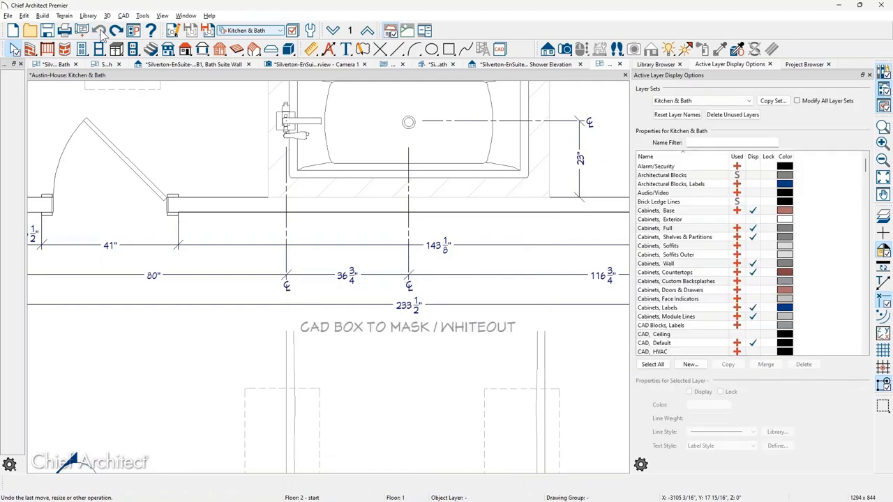
- Extend the vertical CAD mask box in the closet suite so its edge meets the wall shared with the bath suite
middle_click_drag(491, 199, 277, 408)
middle_click_drag(558, 267, 402, 206)
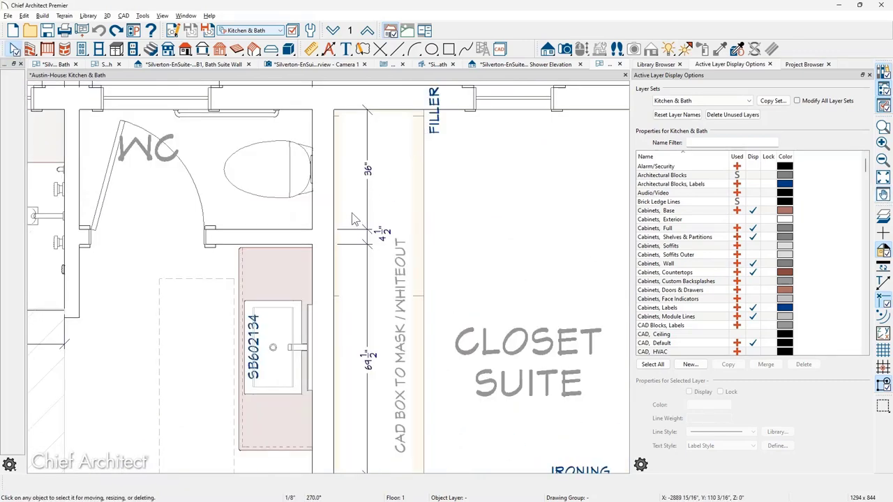
left_click(342, 253)
left_click(342, 275)
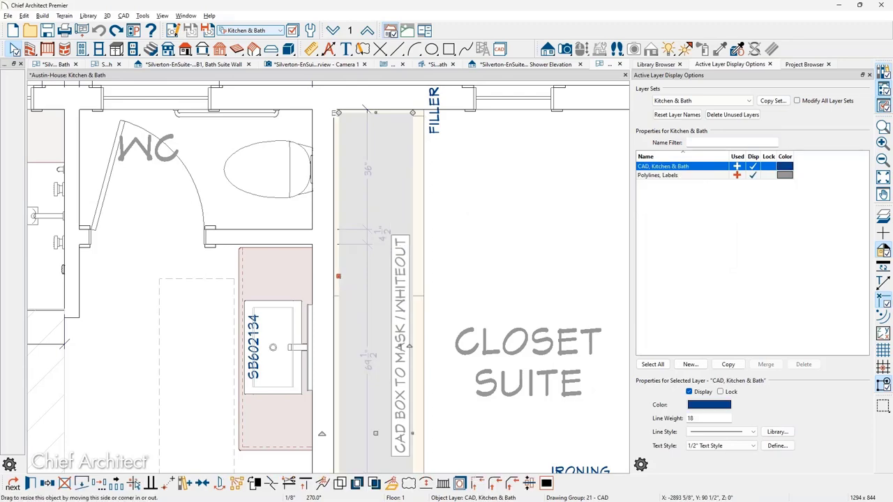
left_click_drag(330, 279, 335, 279)
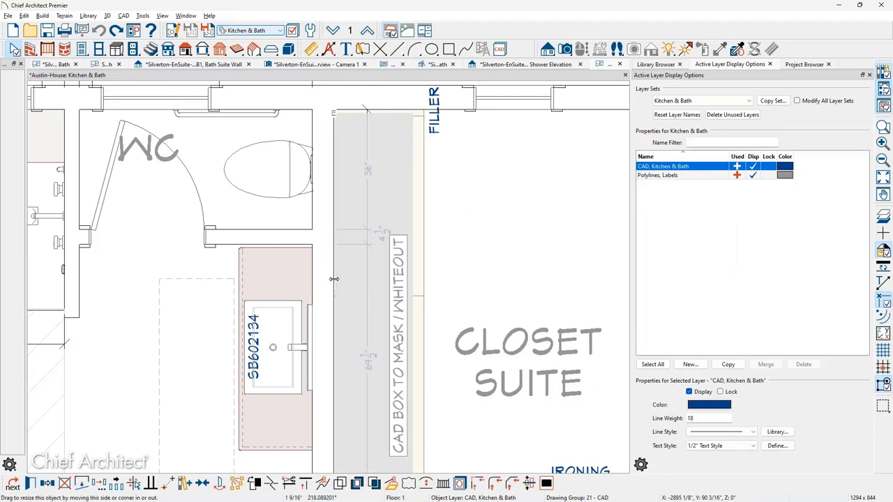
key("Escape")
scroll(514, 203, "down", 3)
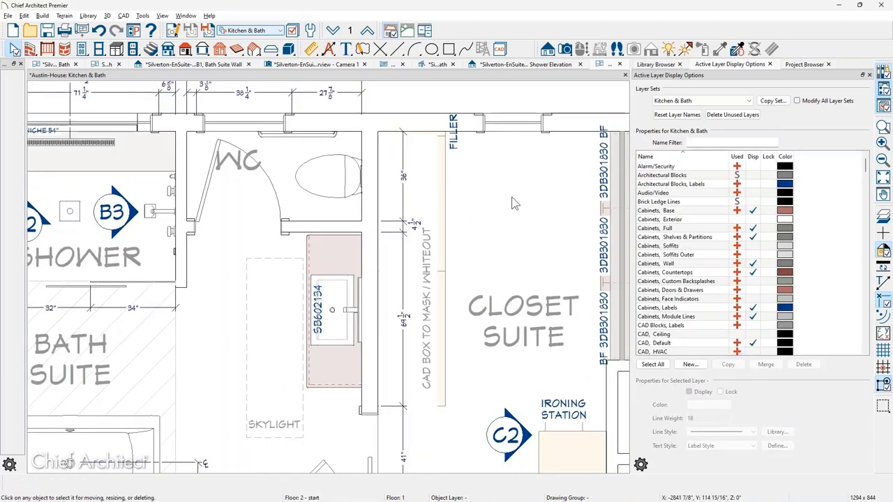
- View the masked dimensions between the bath and closet suites, and switch to the Interior saved plan view to compare
middle_click_drag(510, 252, 520, 181)
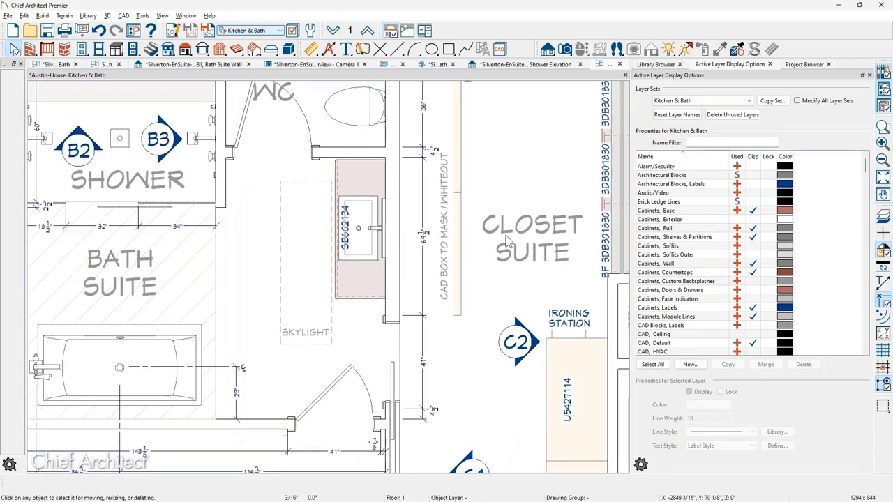
scroll(507, 241, "down", 1)
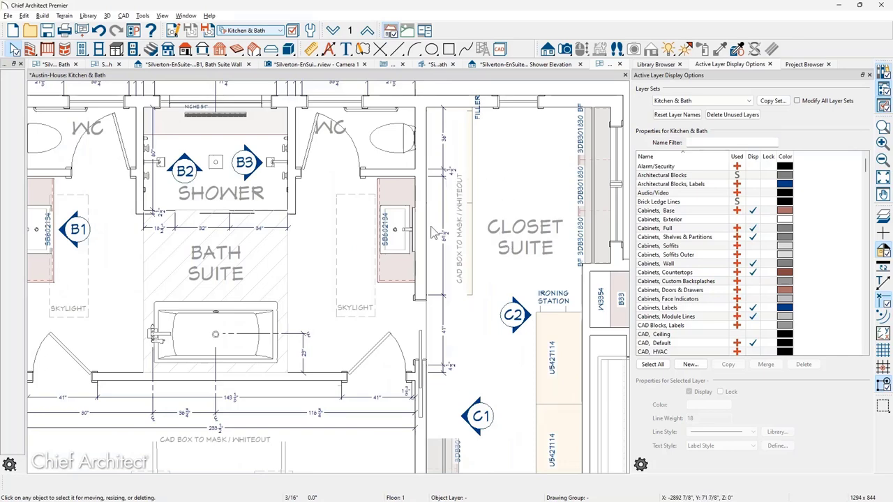
scroll(443, 234, "up", 2)
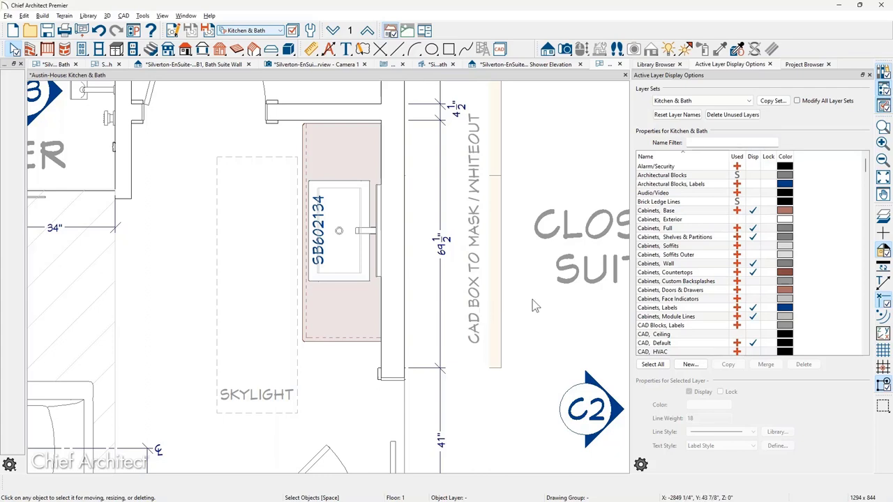
left_click(238, 32)
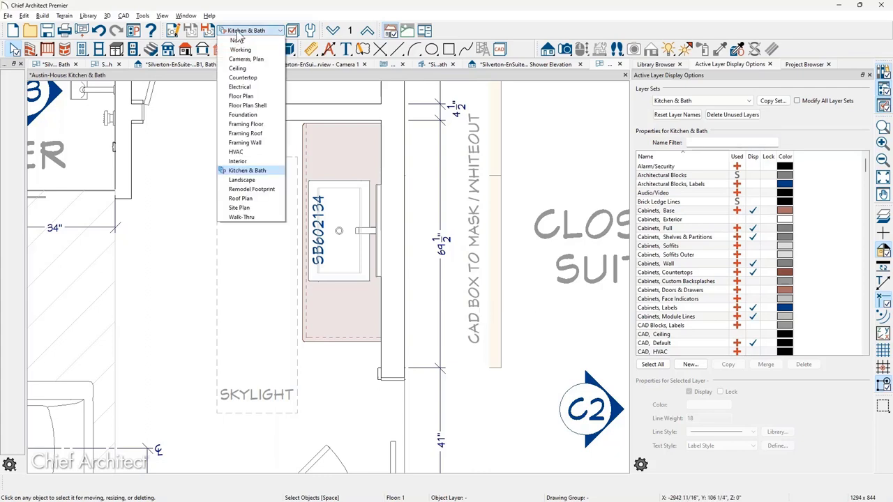
left_click(242, 162)
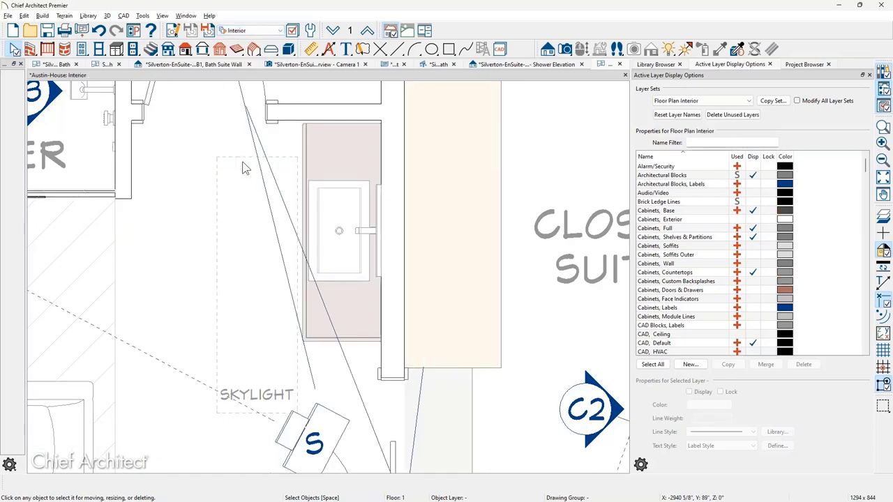
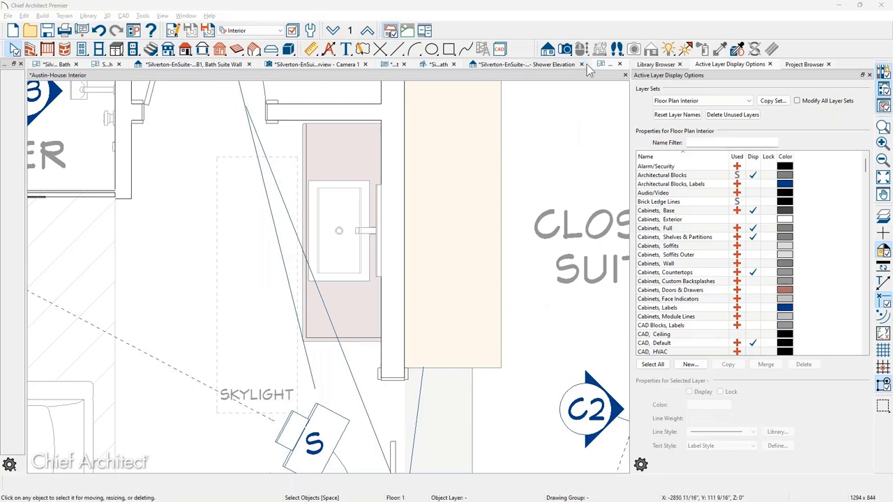
- Close Austin-House.plan without saving and return to the B1, Bath Suite Wall elevation
left_click(619, 64)
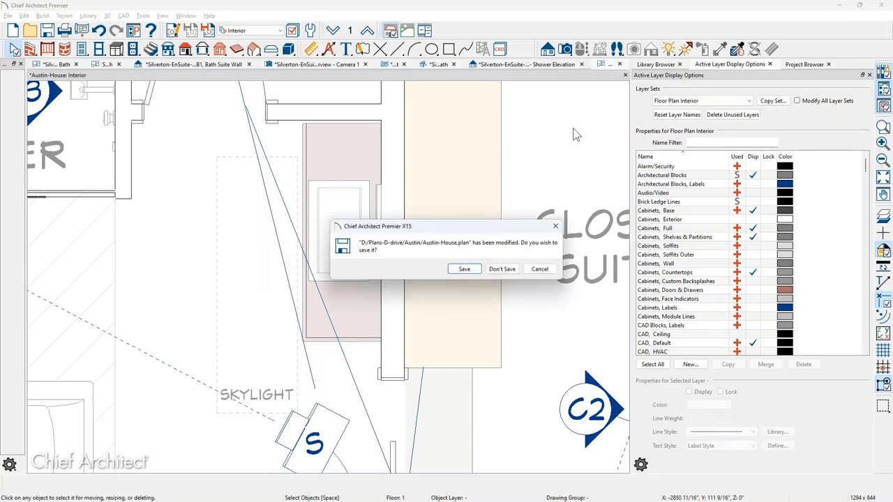
left_click(502, 269)
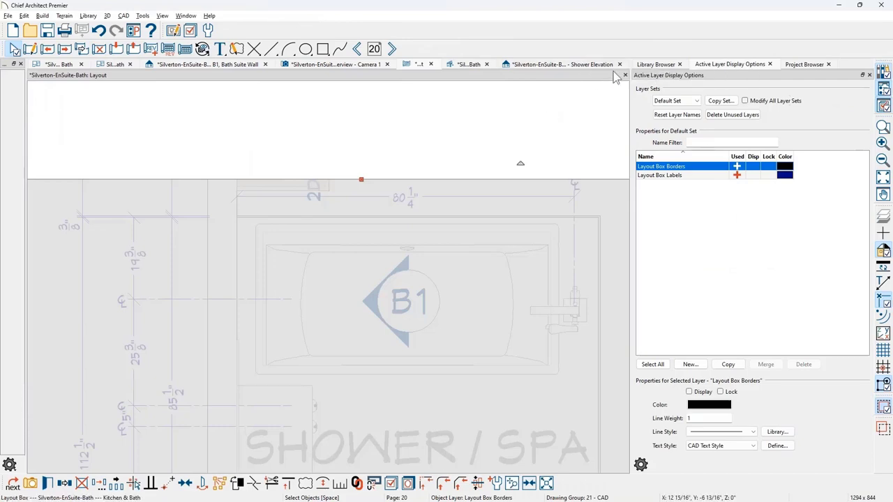
left_click(220, 68)
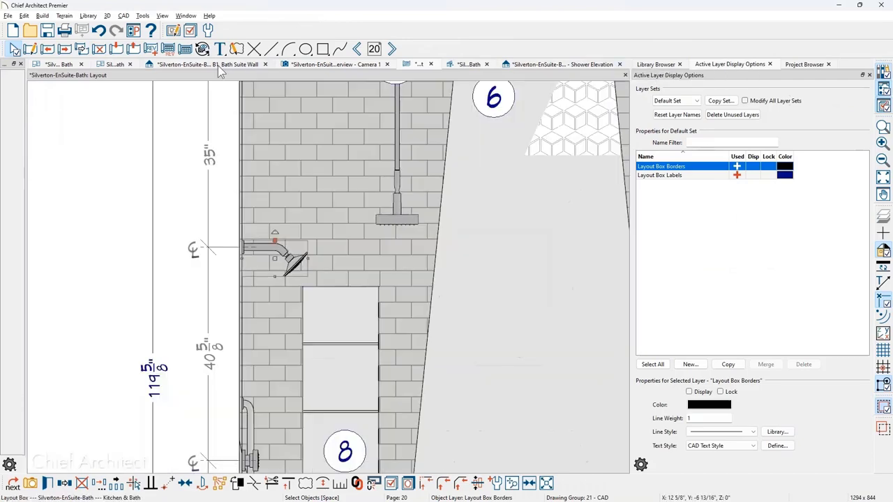
- Inspect the cube-pattern polyline near callout 6, preview the elevation in the Standard rendering technique, and switch back to Vector View
scroll(331, 190, "up", 5)
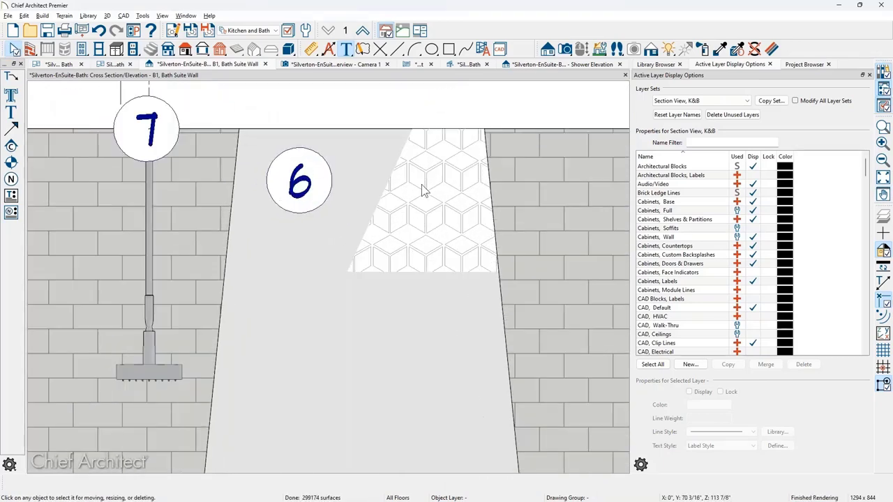
left_click(440, 303)
key("Escape")
left_click(450, 234)
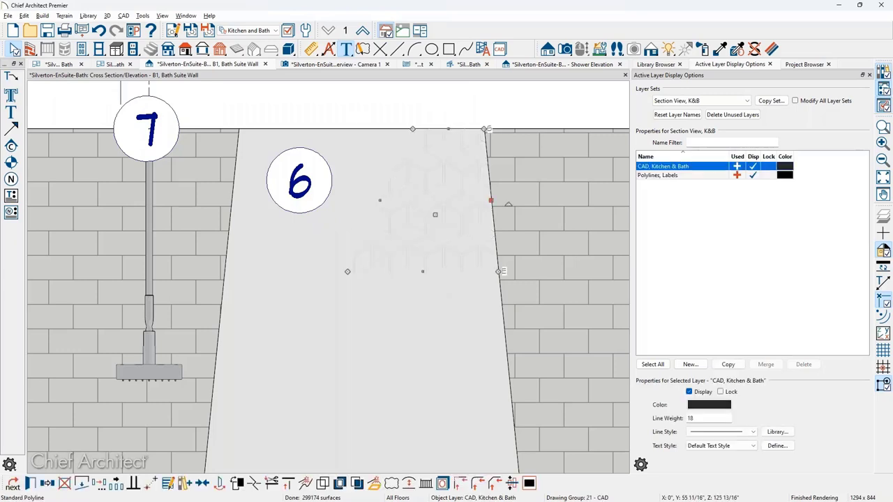
left_click(650, 49)
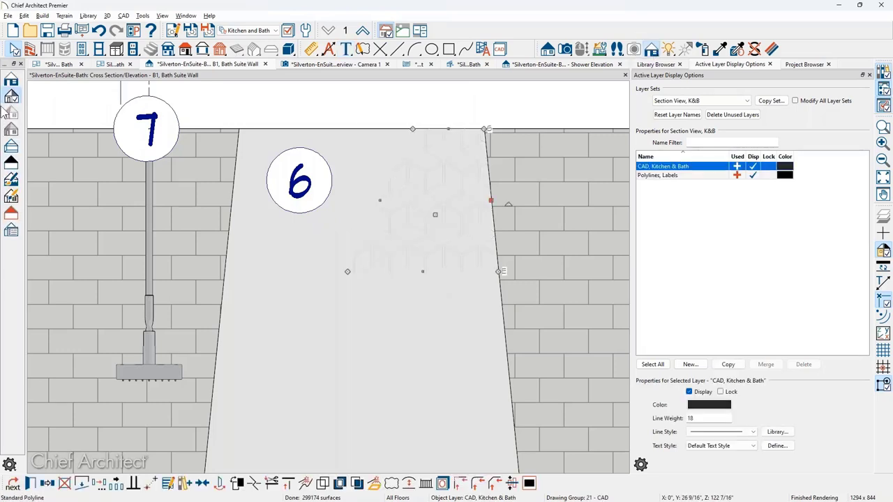
left_click(18, 82)
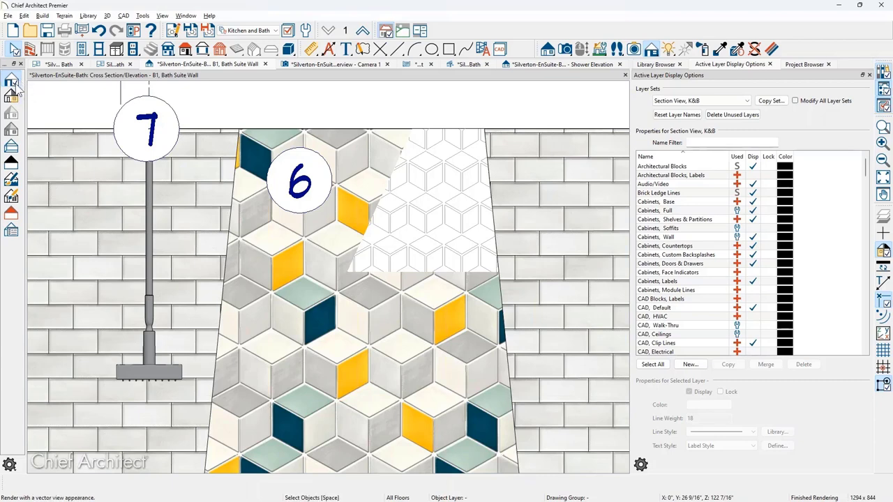
left_click(15, 94)
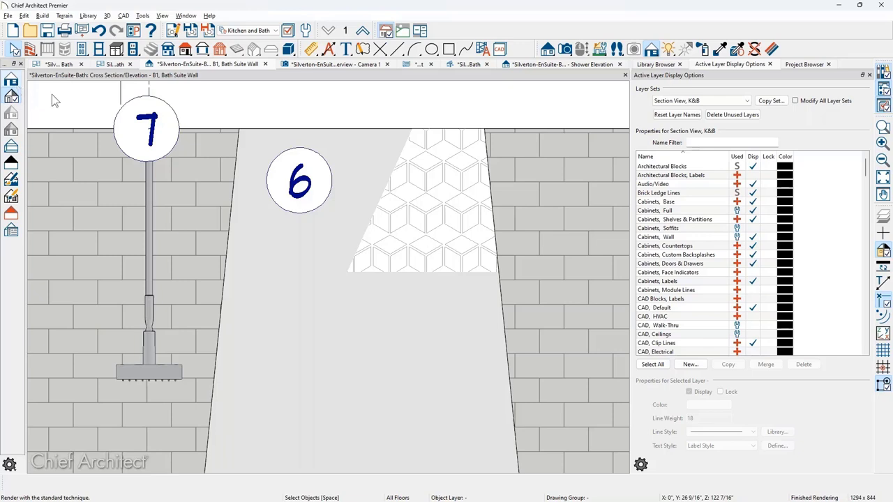
- Create a new CAD pattern named New Pattern with a 12" by 12" repeat box and no offset
left_click(127, 16)
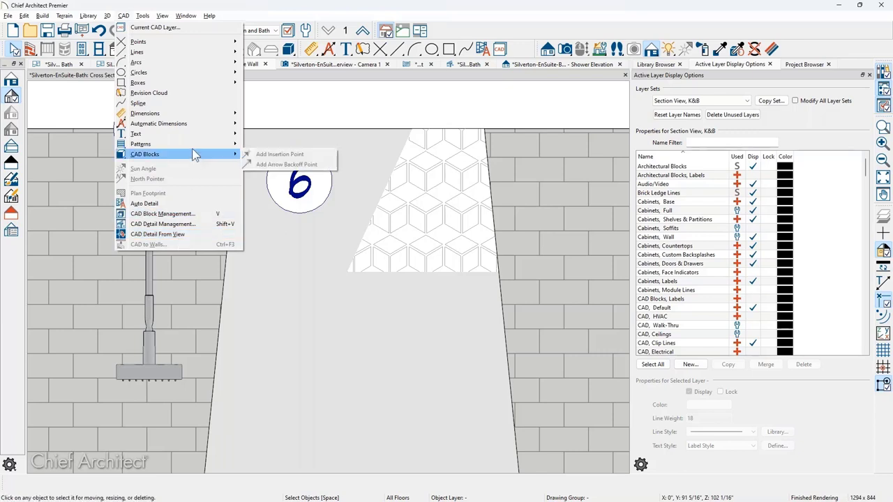
mouse_move(192, 148)
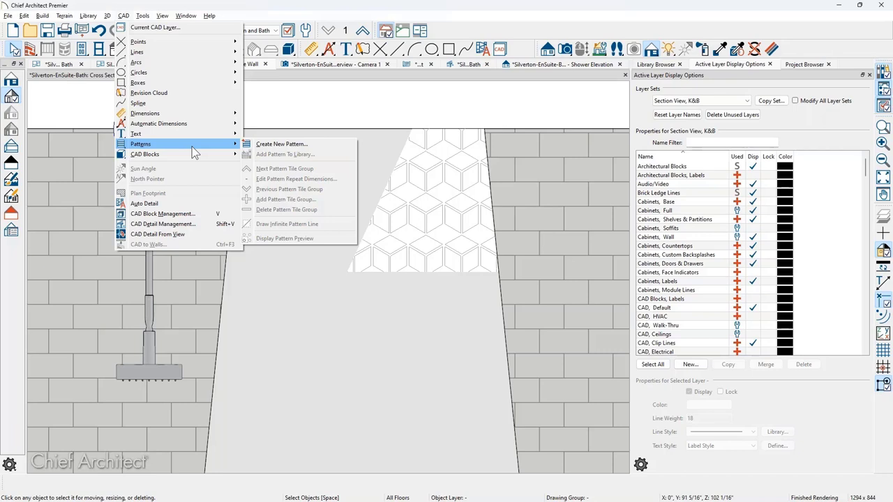
left_click(279, 144)
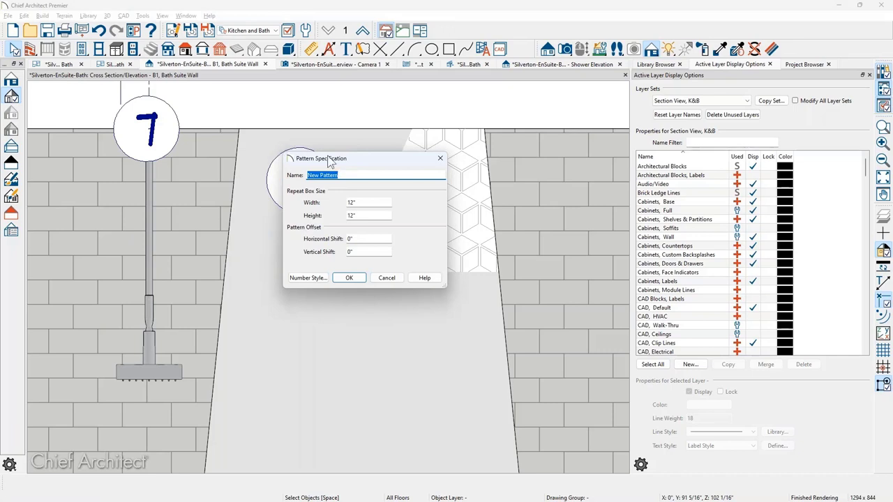
left_click(350, 277)
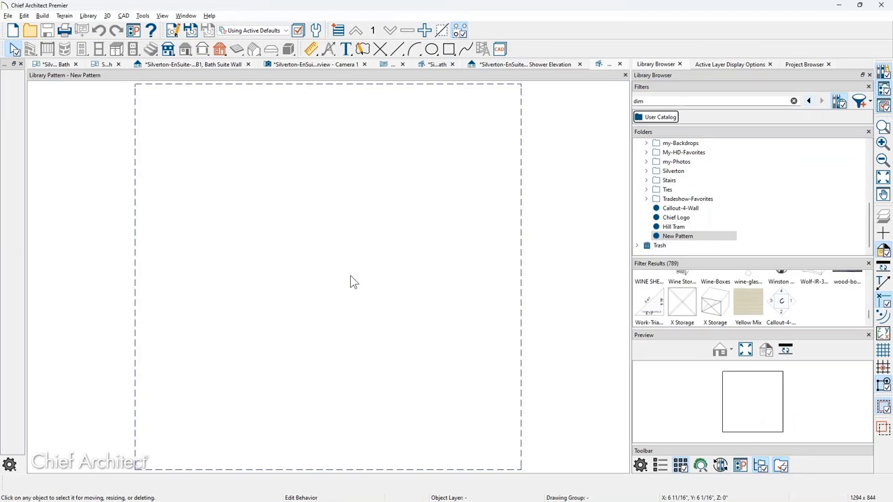
- Draw six scattered circles about 2" to 4" in diameter inside the pattern's repeat box and check how they tile
left_click(432, 50)
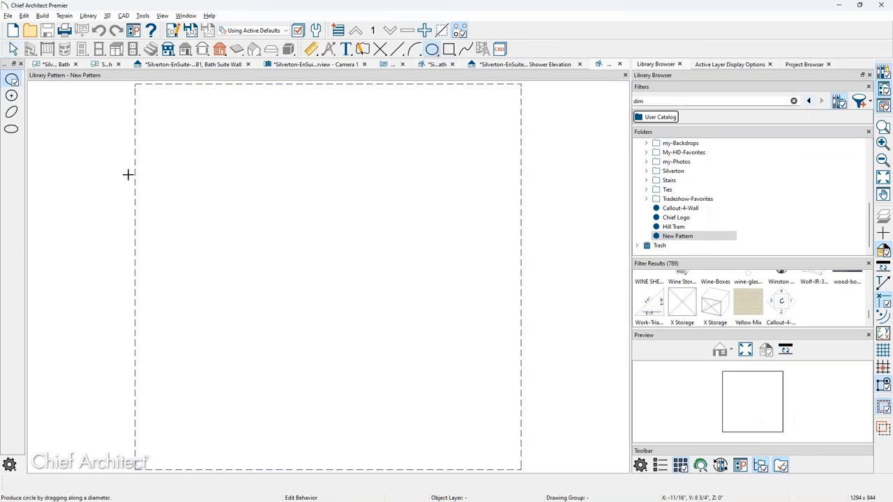
left_click_drag(182, 129, 215, 186)
left_click_drag(282, 184, 330, 245)
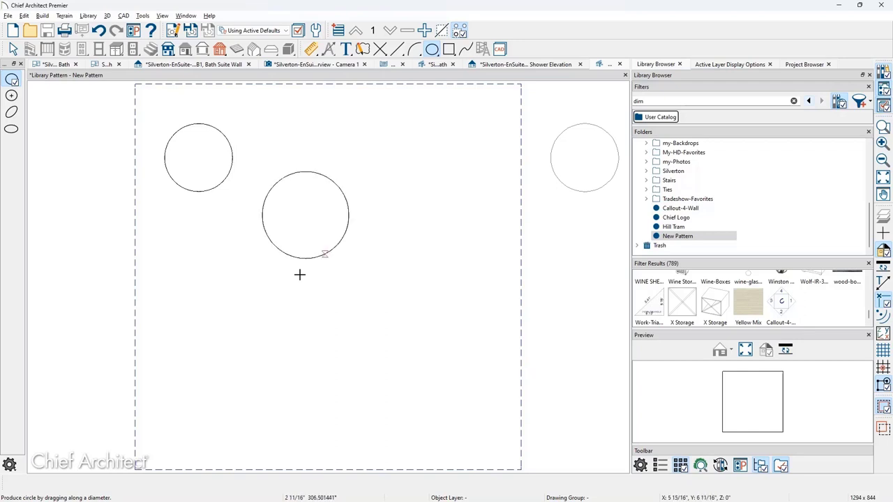
mouse_move(199, 282)
left_mouse_down()
mouse_move(203, 351)
mouse_move(219, 393)
left_mouse_up()
left_click_drag(339, 324, 380, 437)
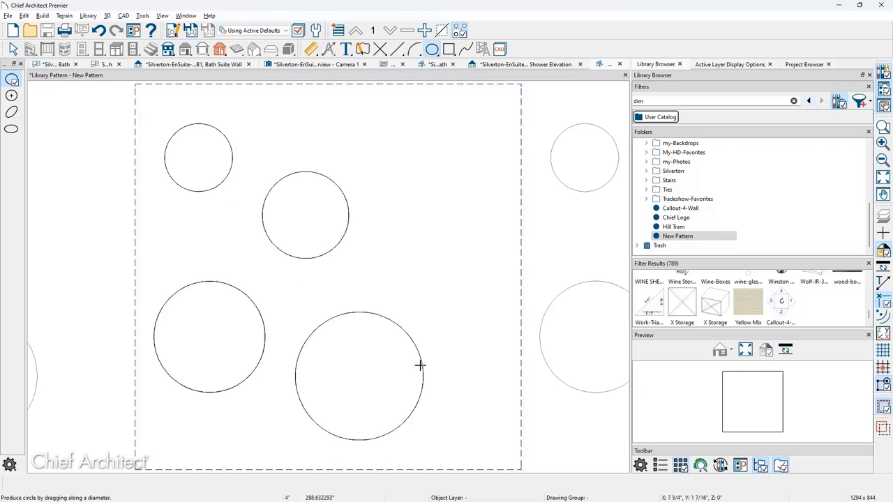
left_click_drag(402, 133, 461, 241)
left_click_drag(429, 278, 462, 359)
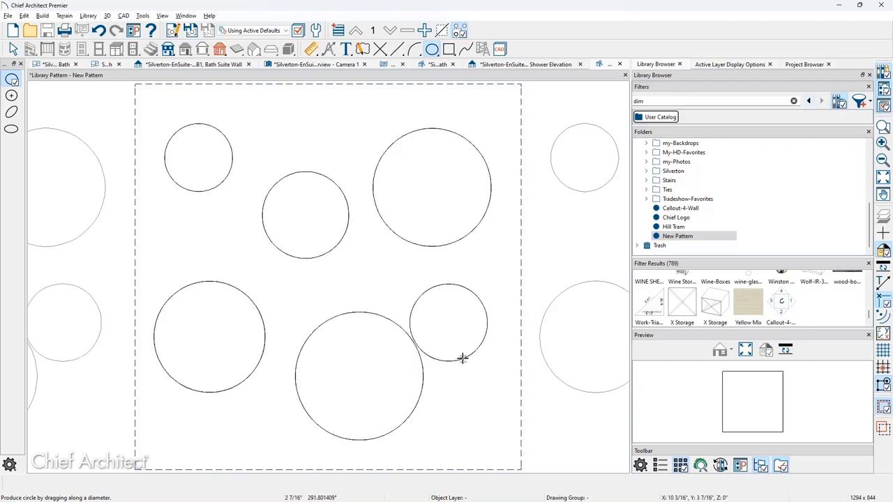
scroll(442, 249, "down", 5)
scroll(441, 248, "down", 4)
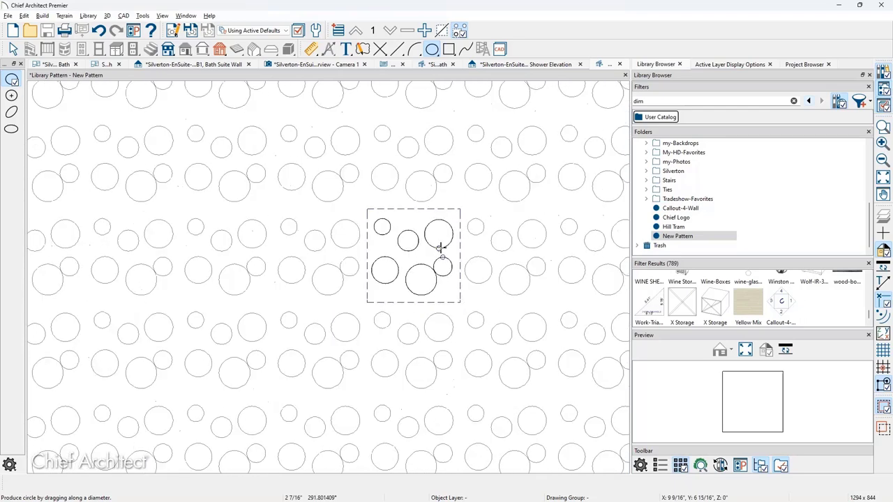
scroll(441, 246, "up", 8)
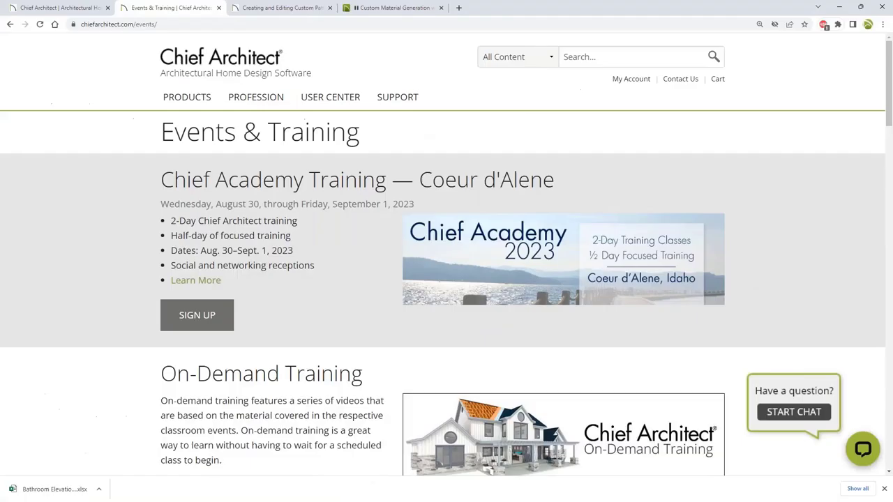
- Switch to the browser and view the ChiefTalk Substance Player topic and the Creating and Editing Custom Patterns video page
left_click(373, 10)
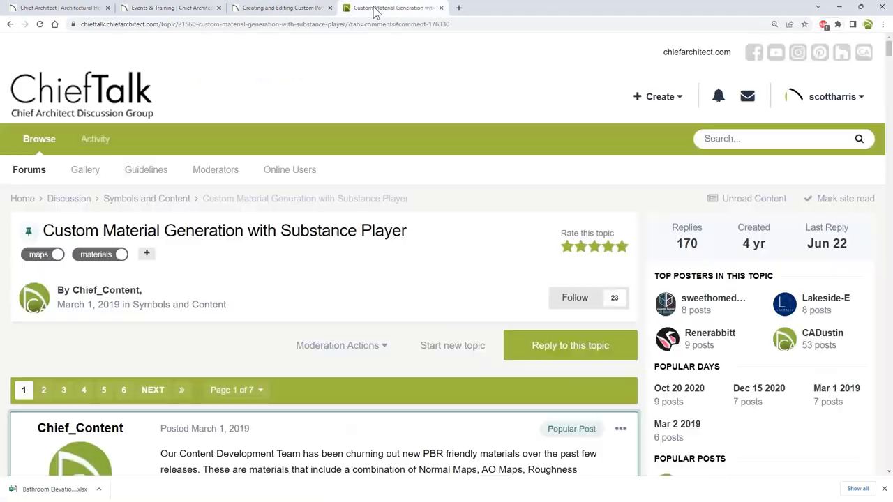
left_click(282, 9)
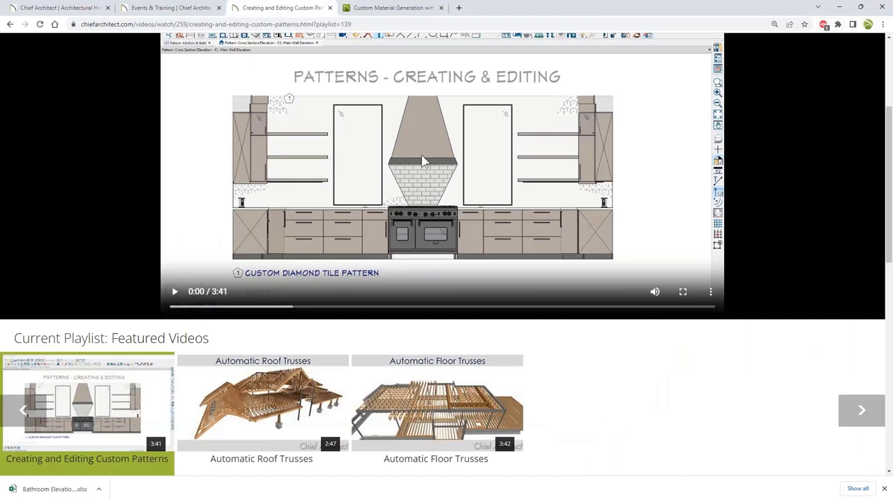
scroll(419, 237, "up", 3)
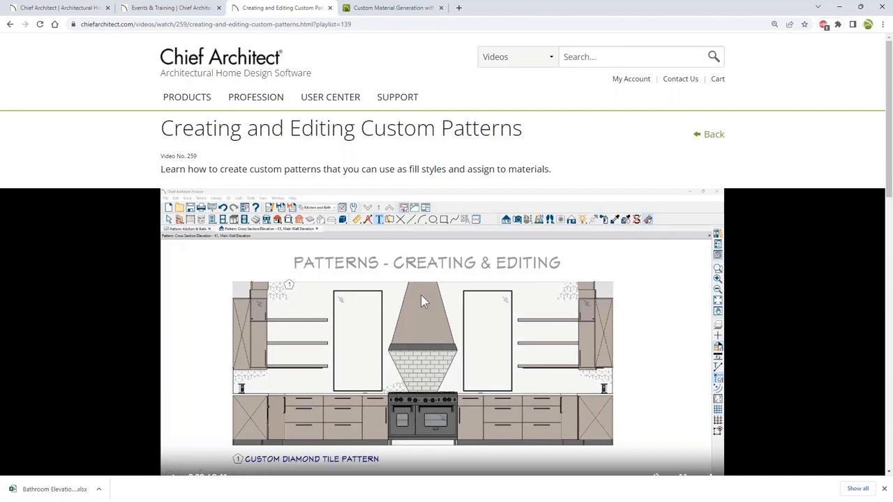
- Review the opening post of the Custom Material Generation with Substance Player topic, including its tutorial video and download links
left_click(377, 8)
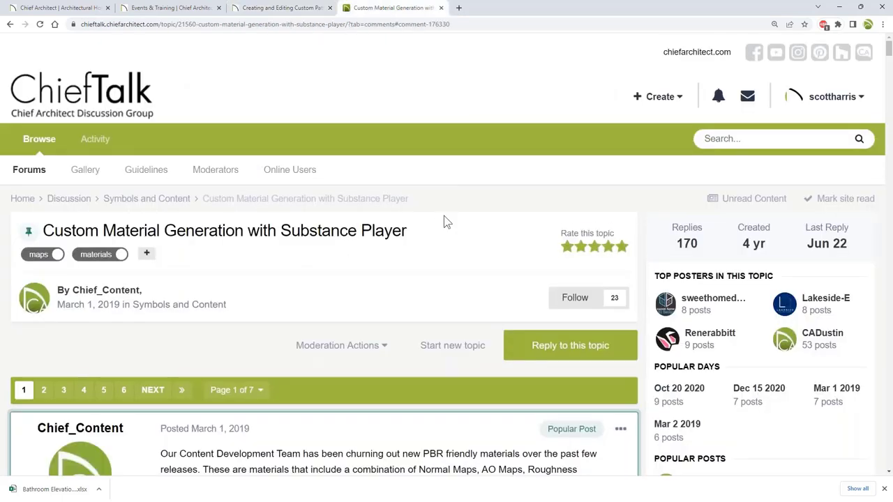
scroll(443, 216, "down", 5)
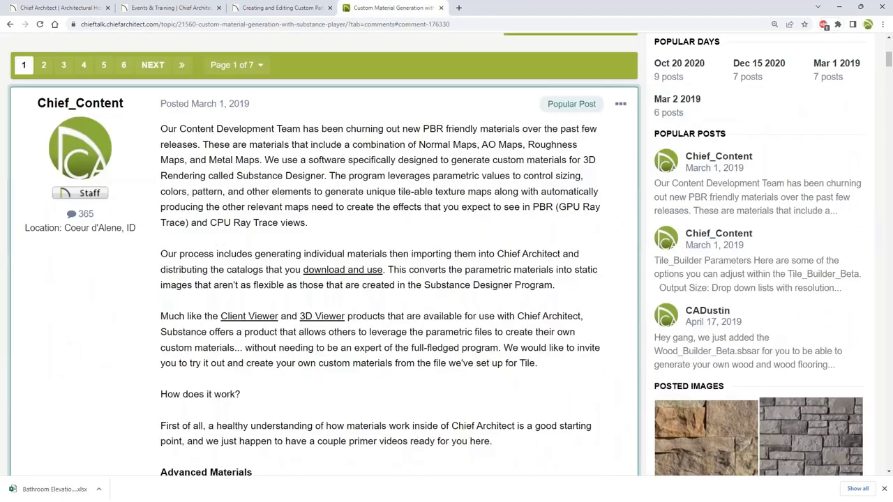
scroll(436, 255, "down", 3)
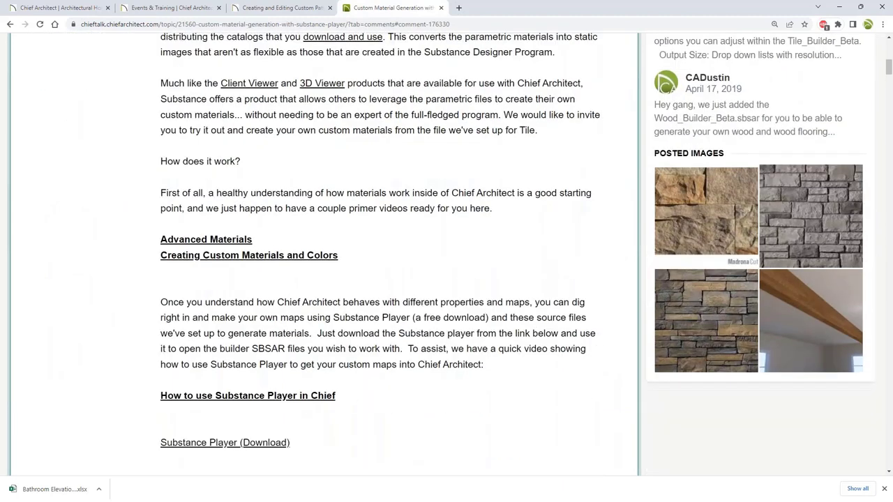
scroll(435, 255, "down", 2)
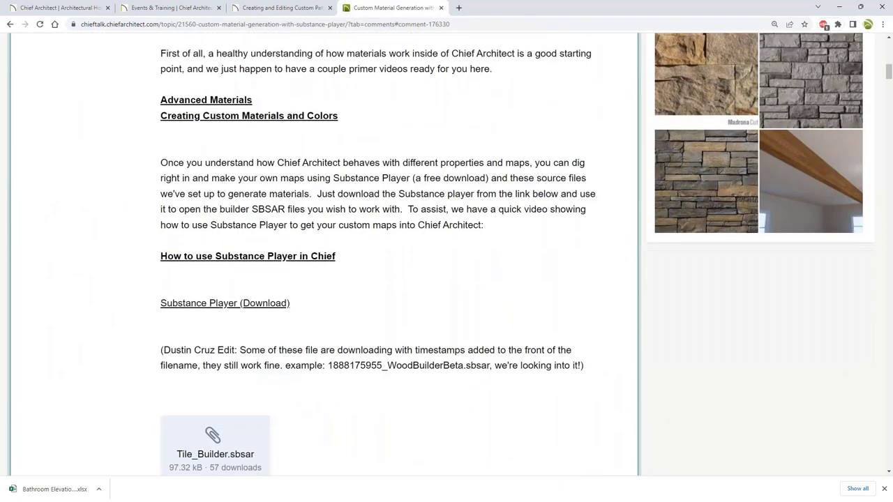
scroll(436, 254, "up", 1)
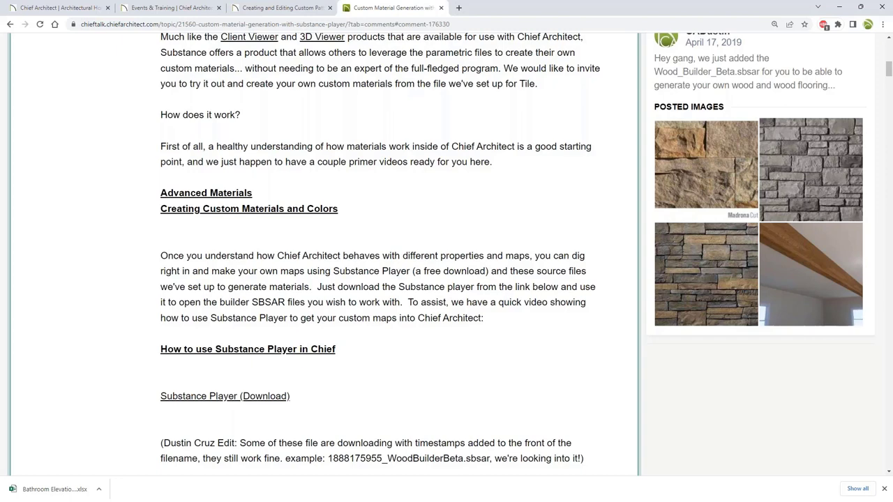
- Return to the Creating and Editing Custom Patterns page and view its embedded video enlarged
left_click(311, 12)
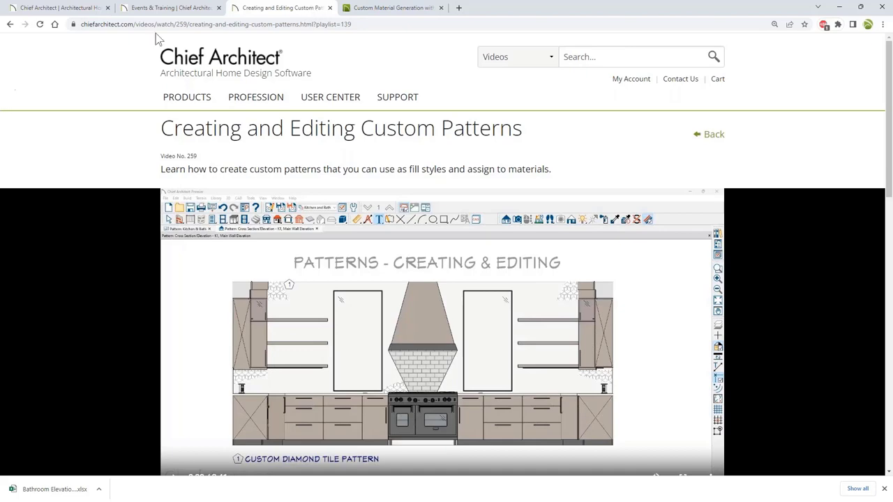
scroll(246, 397, "up", 6, "ctrl")
scroll(249, 388, "up", 1, "ctrl")
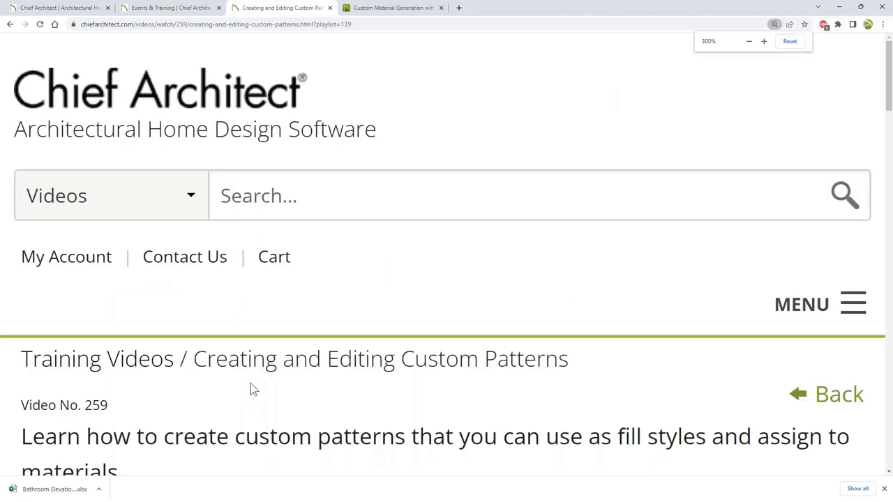
scroll(249, 388, "down", 1, "ctrl")
scroll(250, 383, "down", 5)
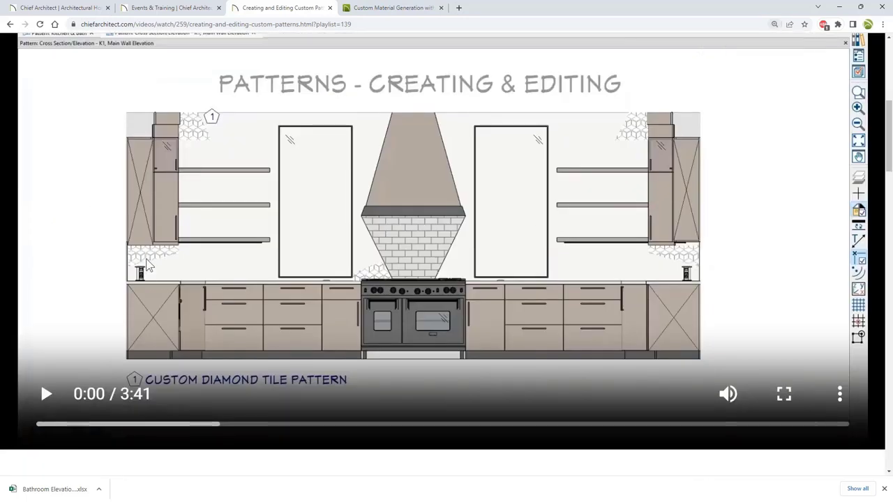
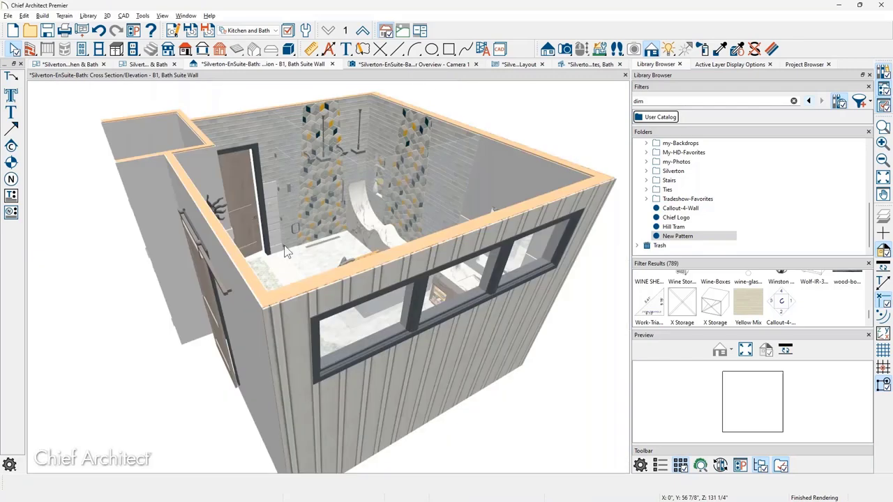
- Switch to Chief Architect and close the B1 elevation, the layout without saving, and the bath notes CAD detail
middle_click_drag(292, 312, 402, 290)
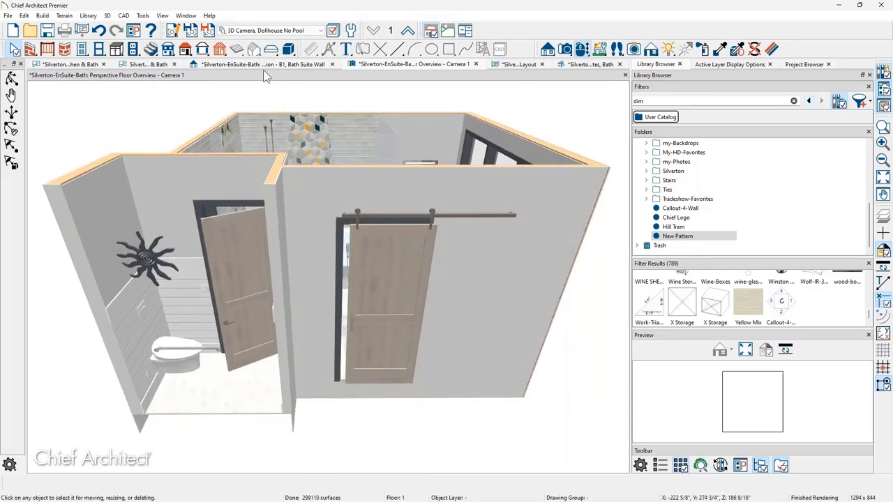
left_click(332, 65)
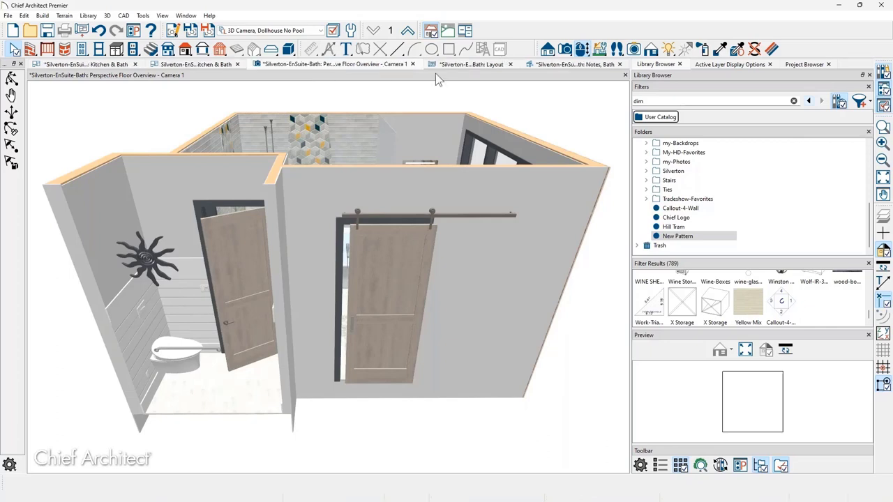
left_click(509, 64)
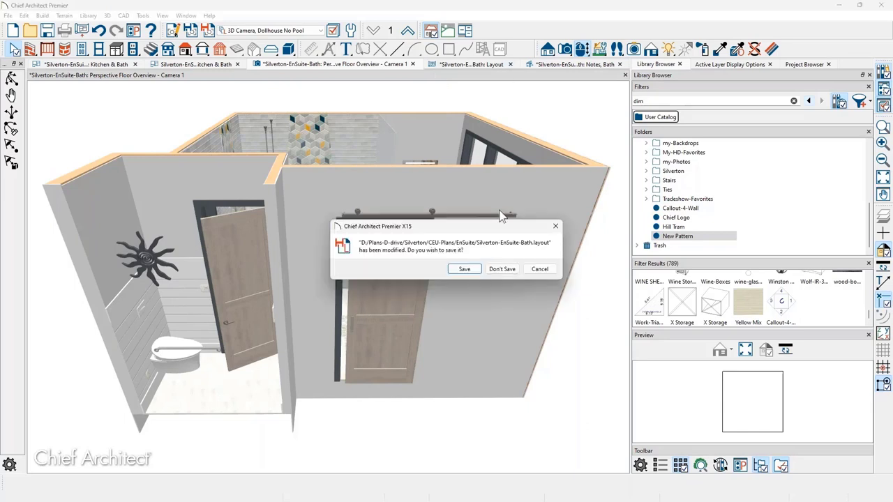
left_click(497, 270)
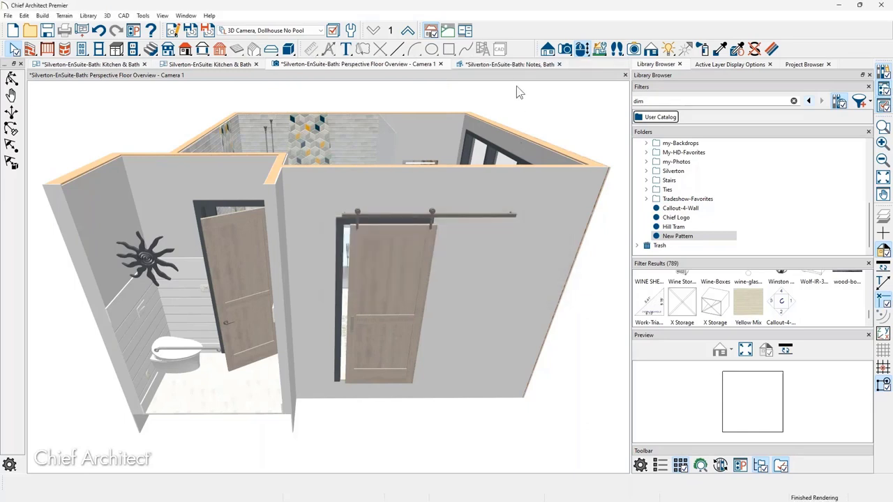
left_click(559, 64)
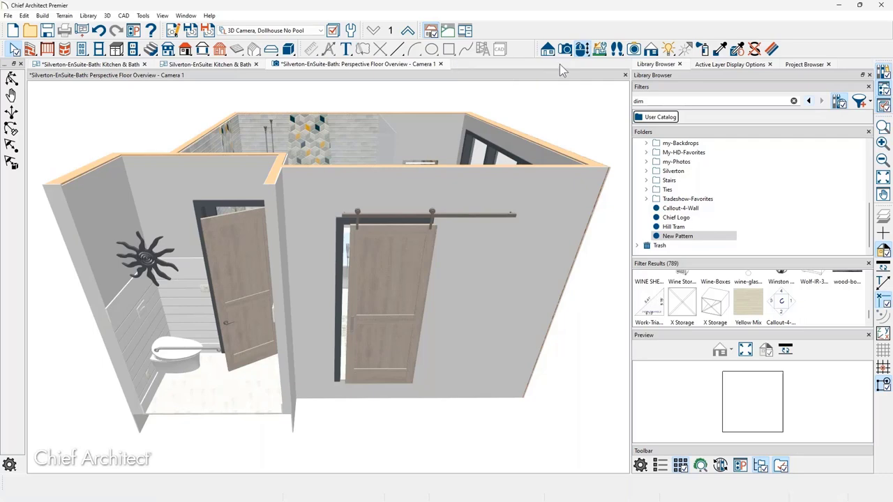
- Close the Silverton-EnSuite plan and show the whole Silverton-EnSuite-Bath plan in its window
left_click(222, 65)
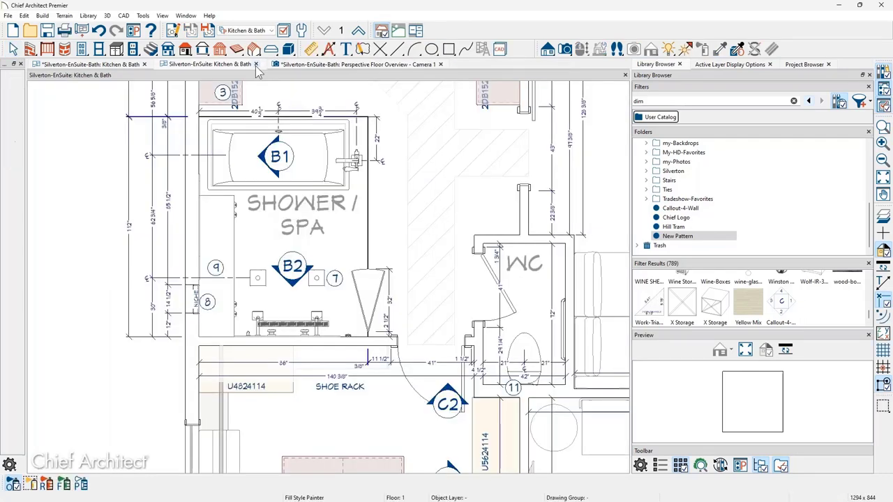
left_click(142, 67)
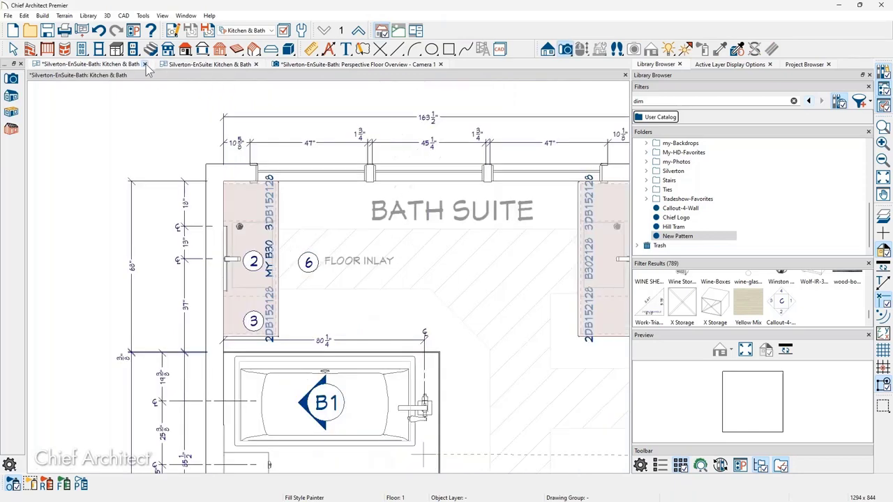
key("F6")
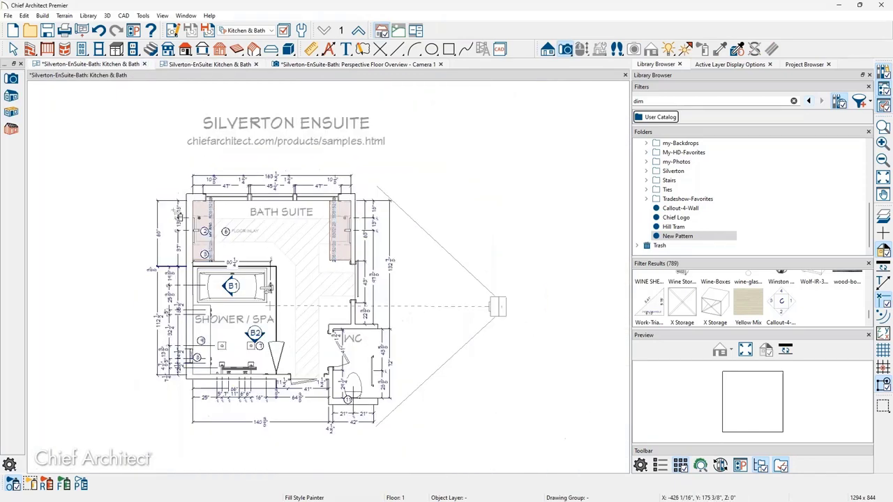
left_click(255, 64)
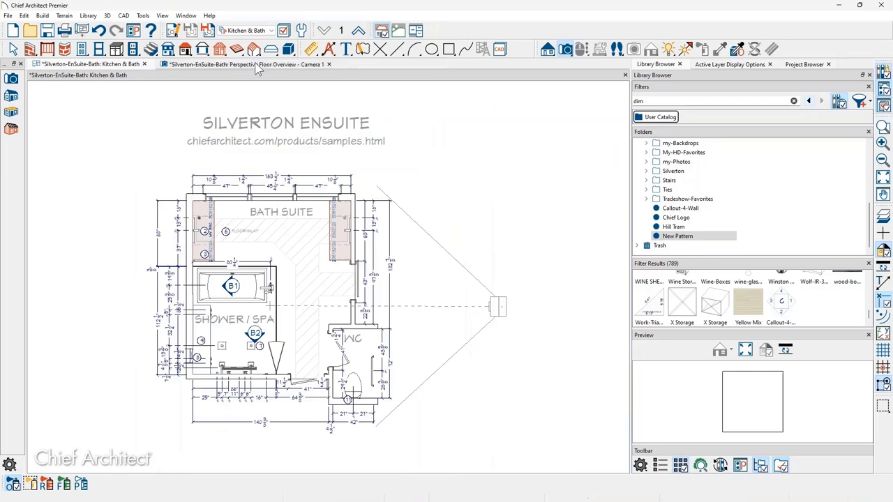
- Tile the bath plan and the perspective overview side by side and close the library, layer display and project browser panes
scroll(417, 315, "up", 3)
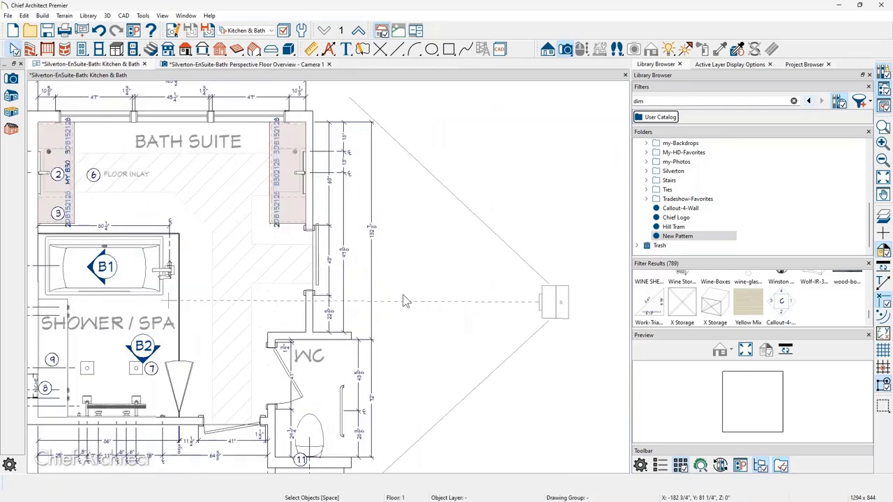
middle_click_drag(459, 300, 426, 288)
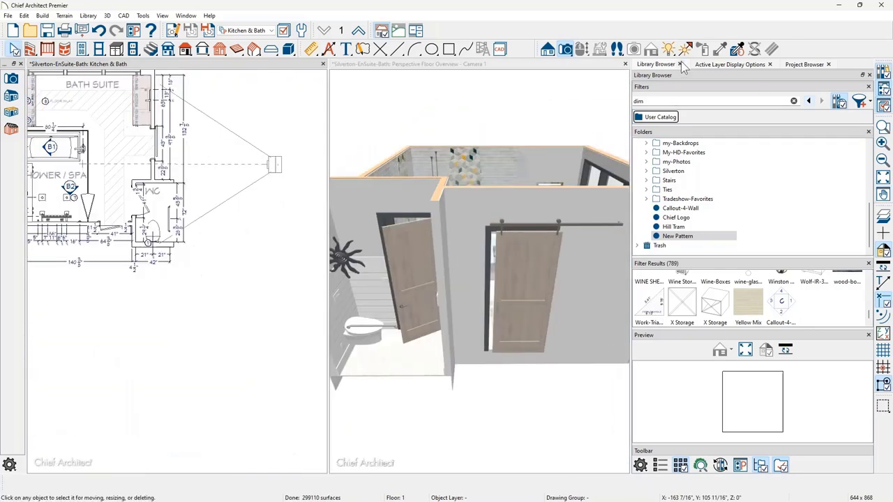
left_click(679, 64)
left_click(712, 64)
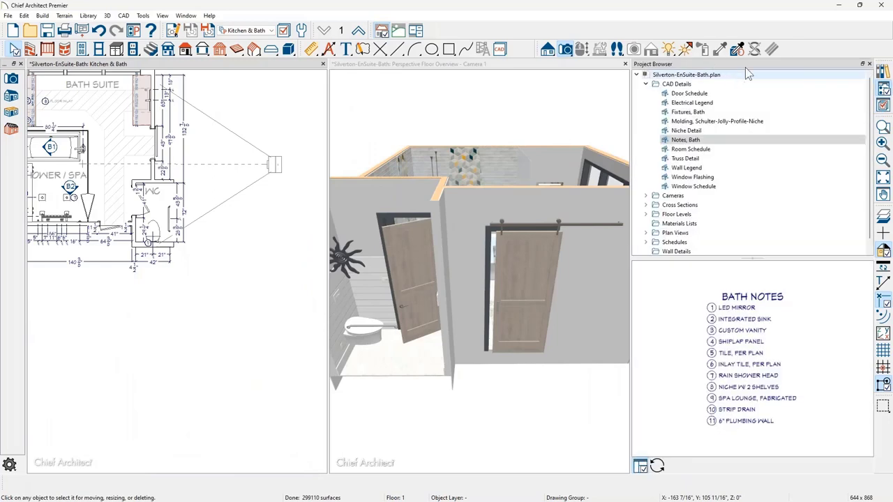
left_click(870, 64)
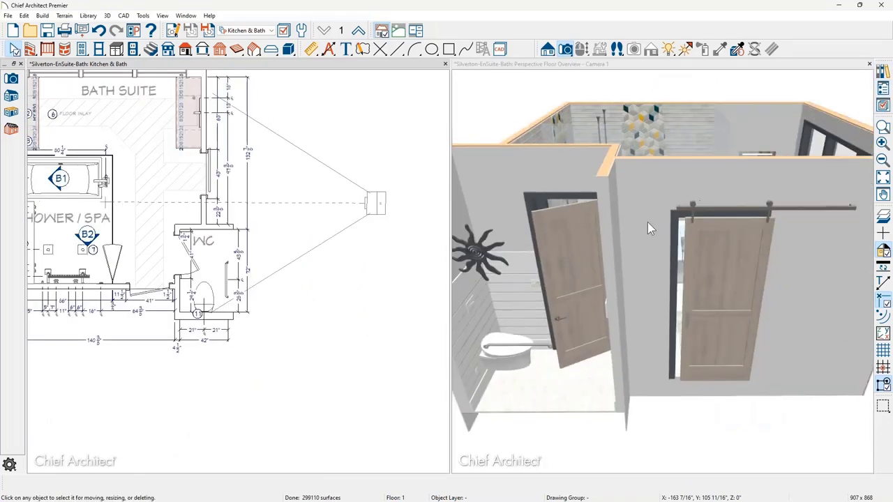
- Examine the overview camera's height, tilt angle, camera angle and X/Y position in its specification, leaving the values unchanged
scroll(564, 233, "down", 3)
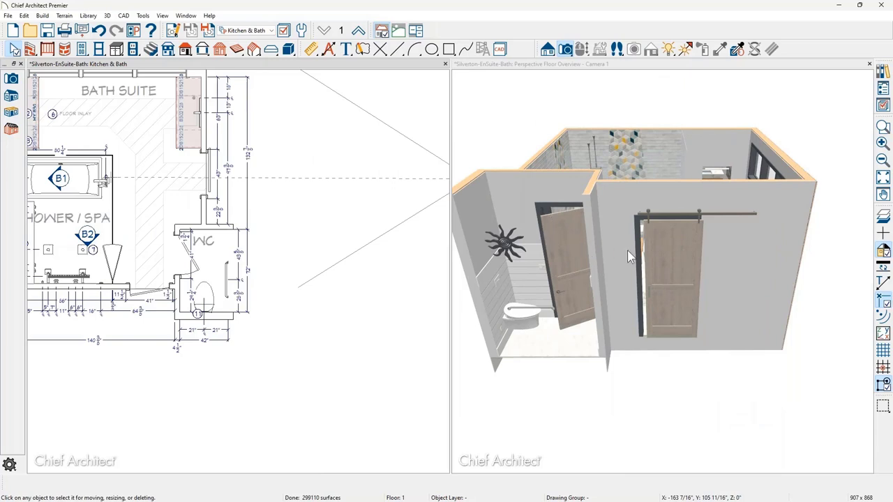
middle_click_drag(335, 255, 228, 297)
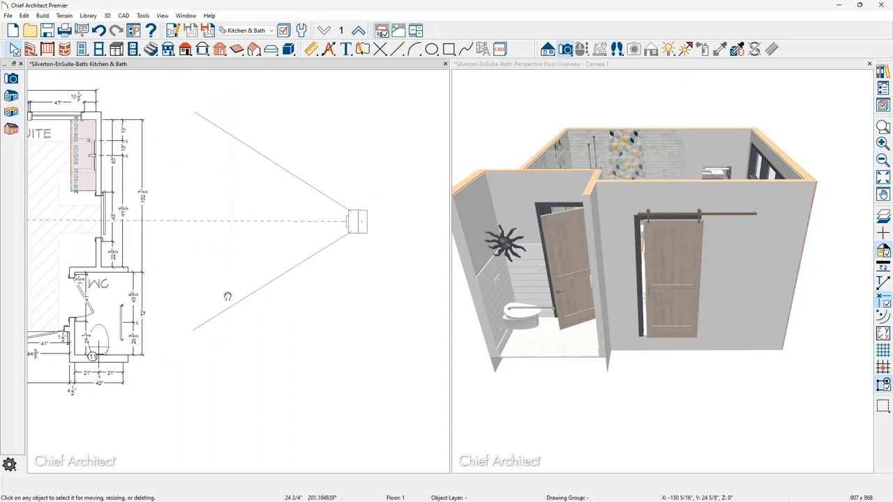
left_click(352, 235)
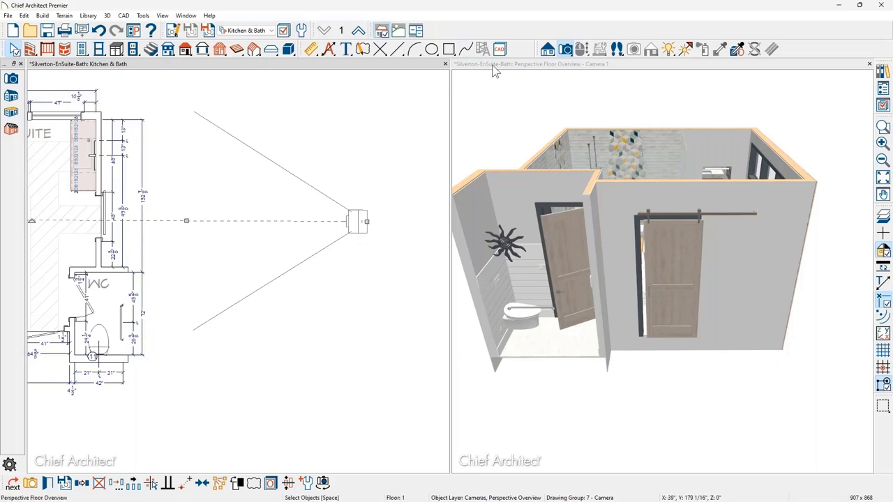
left_click(48, 484)
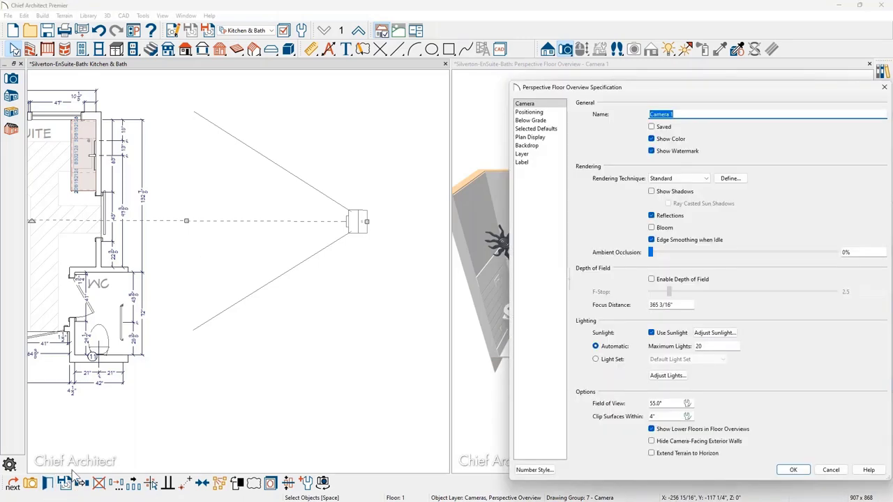
left_click(530, 112)
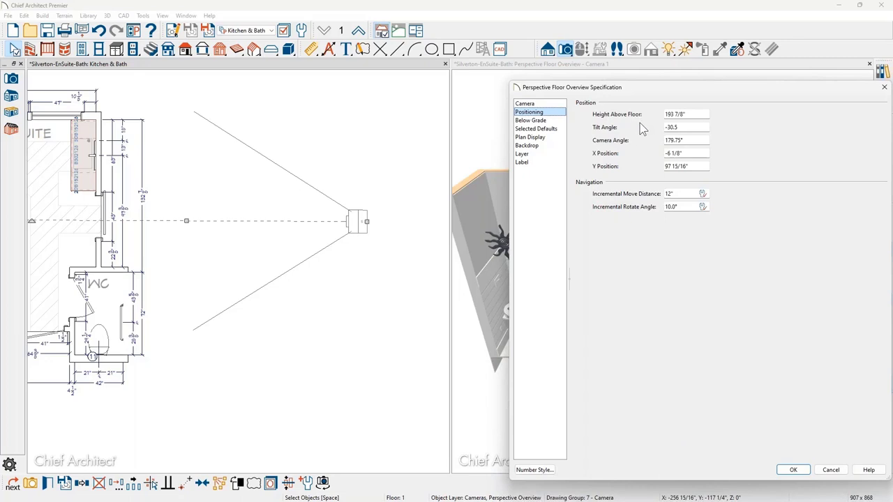
left_click_drag(637, 85, 179, 69)
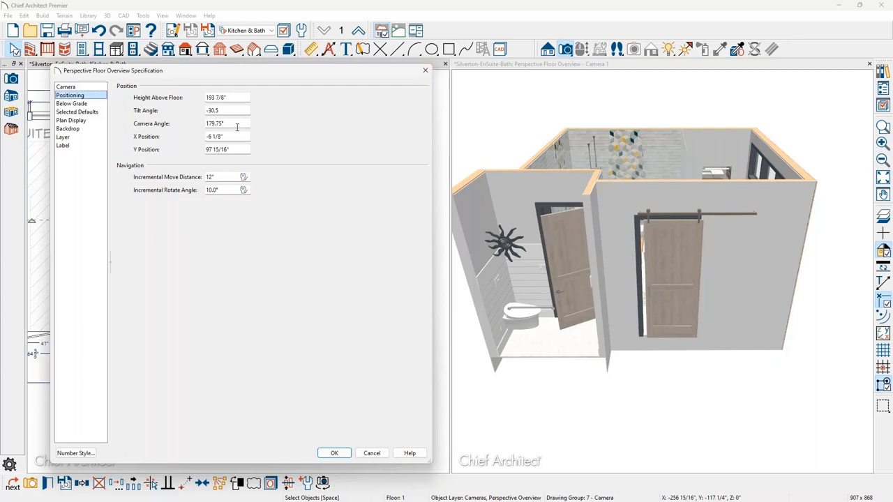
left_click_drag(237, 127, 205, 124)
left_click(424, 70)
- Orbit the perspective overview to look down into the bath suite from a corner, and recheck the camera's positioning values
left_click_drag(575, 274, 670, 304)
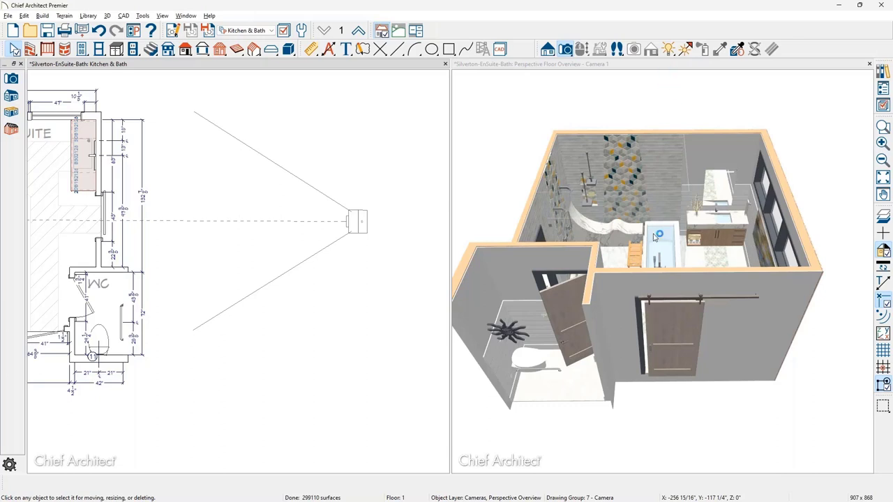
left_click(867, 408)
left_click_drag(867, 408, 753, 379)
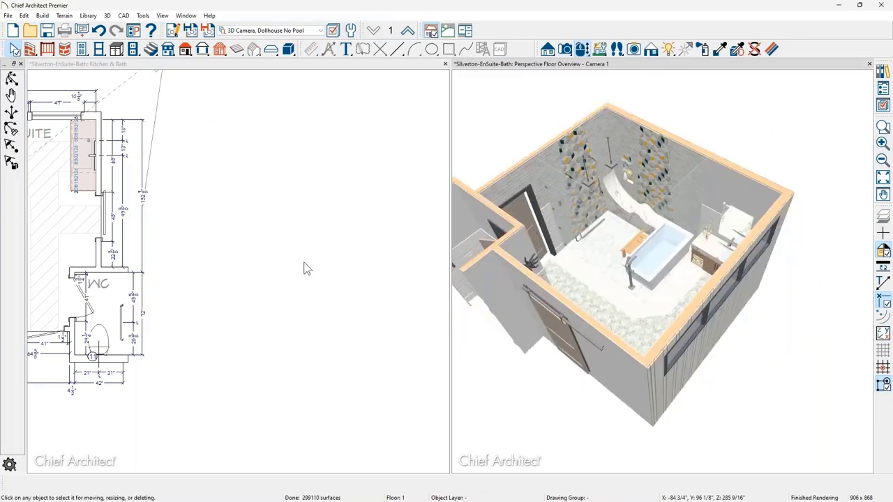
left_click(269, 266)
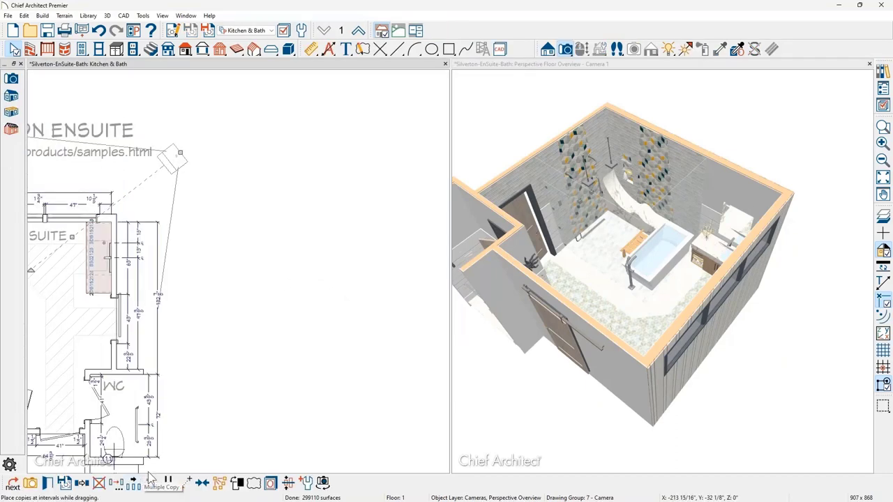
double_click(172, 159)
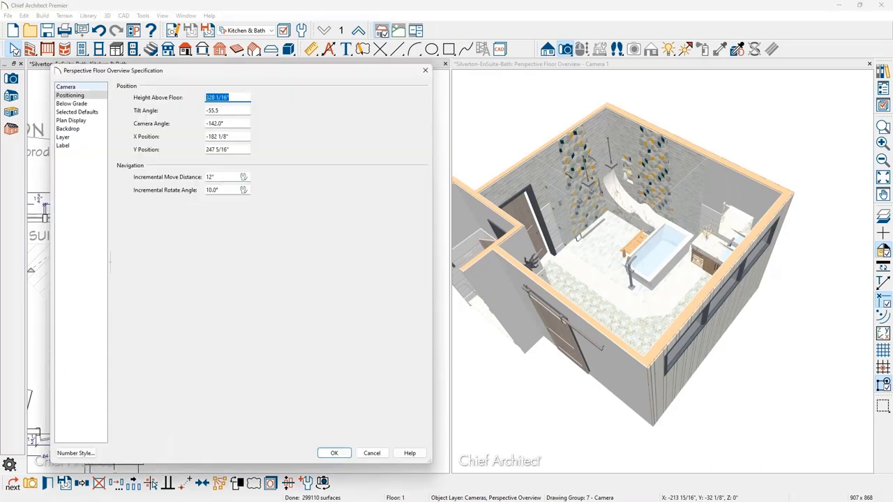
- Set the overview camera's field of view to 75°
left_click(66, 86)
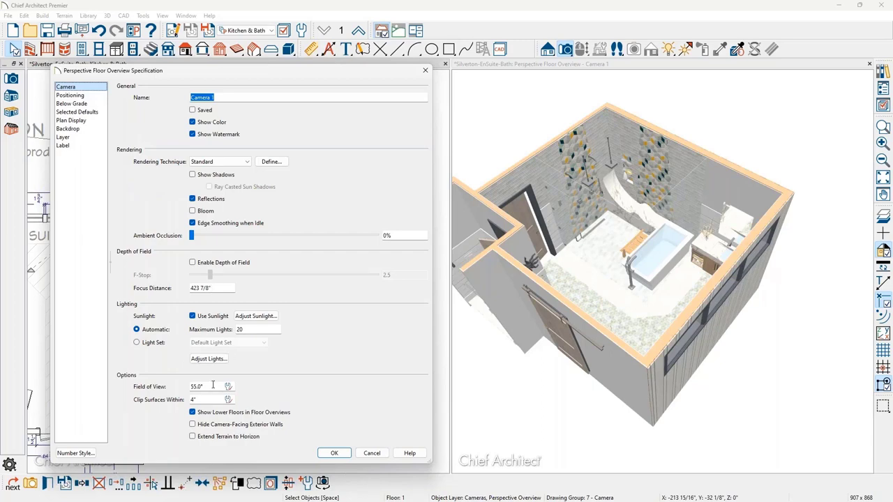
left_click_drag(212, 387, 191, 392)
type("75")
key("Tab")
left_click(347, 454)
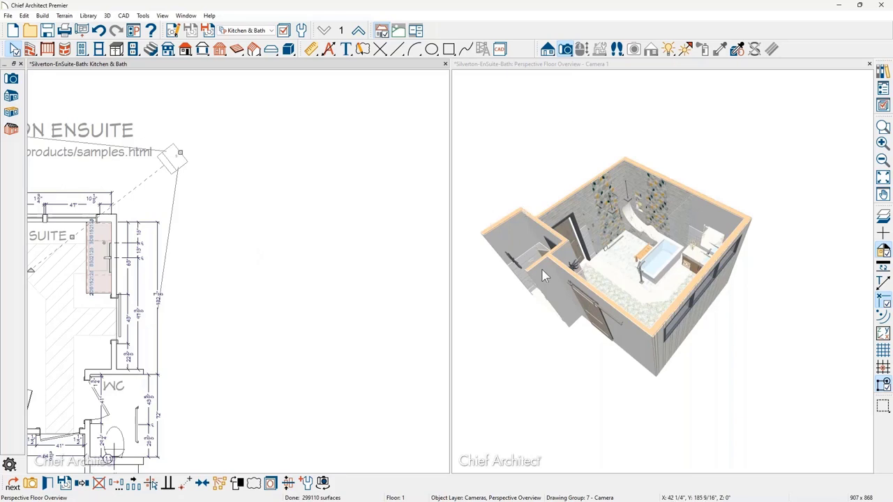
- Move the overview camera in close to the WC and set its field of view to 135°
scroll(616, 214, "up", 3)
scroll(616, 214, "up", 5)
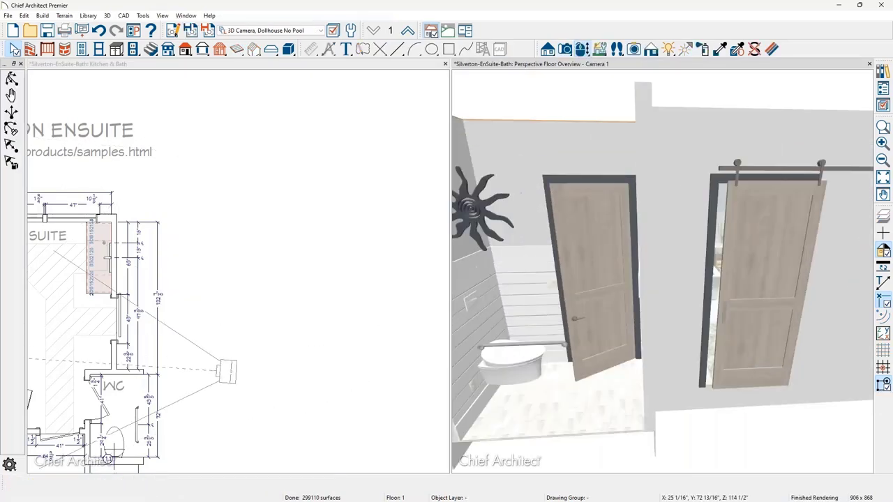
scroll(649, 206, "down", 2)
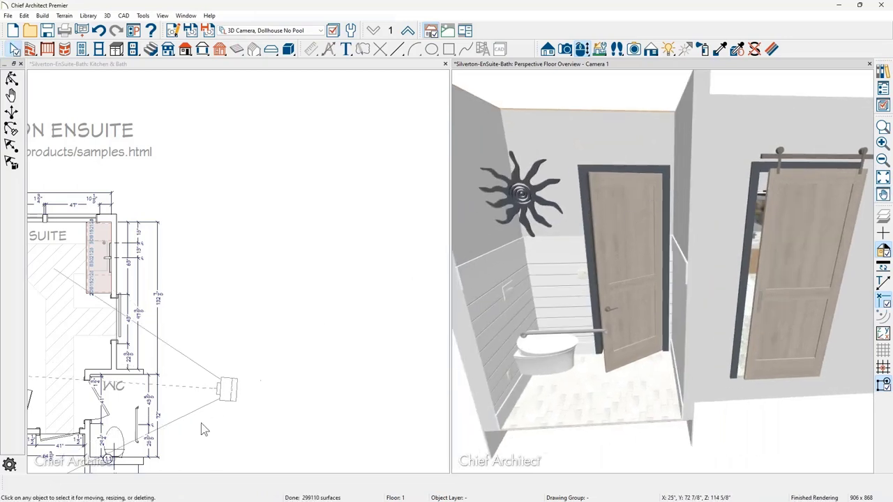
left_click(230, 394)
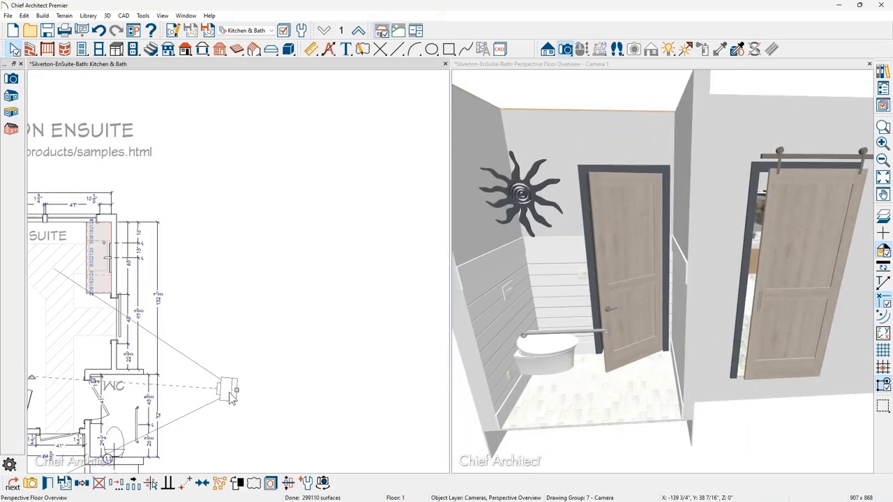
double_click(230, 395)
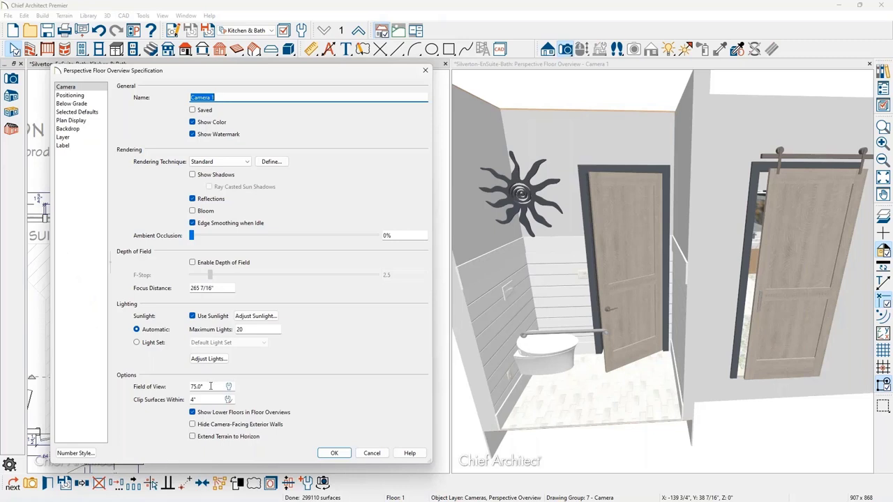
left_click_drag(209, 386, 166, 394)
type("135")
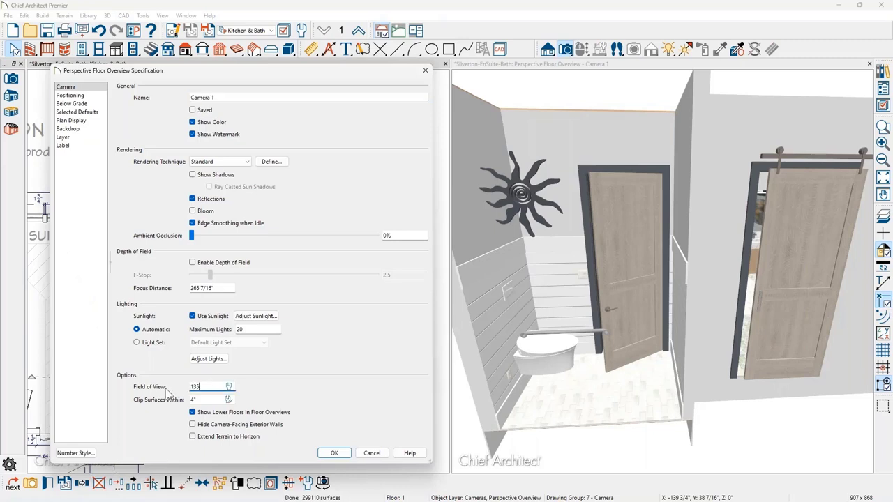
key("Tab")
left_click(343, 455)
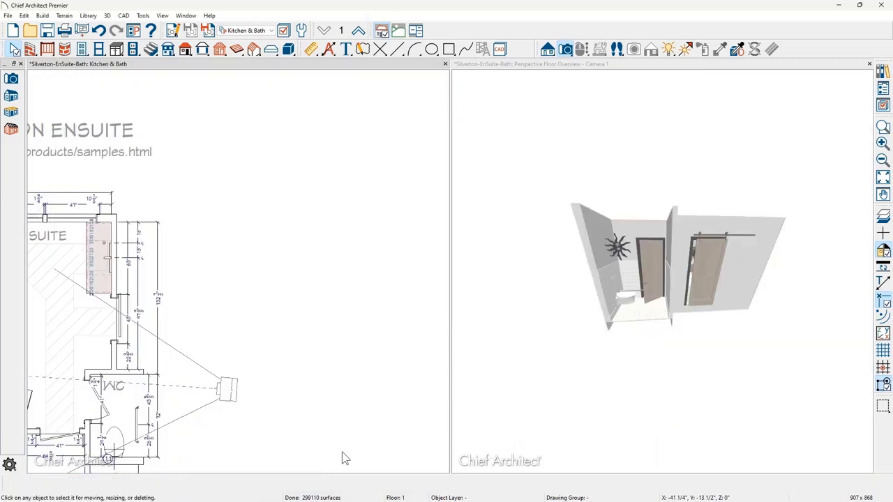